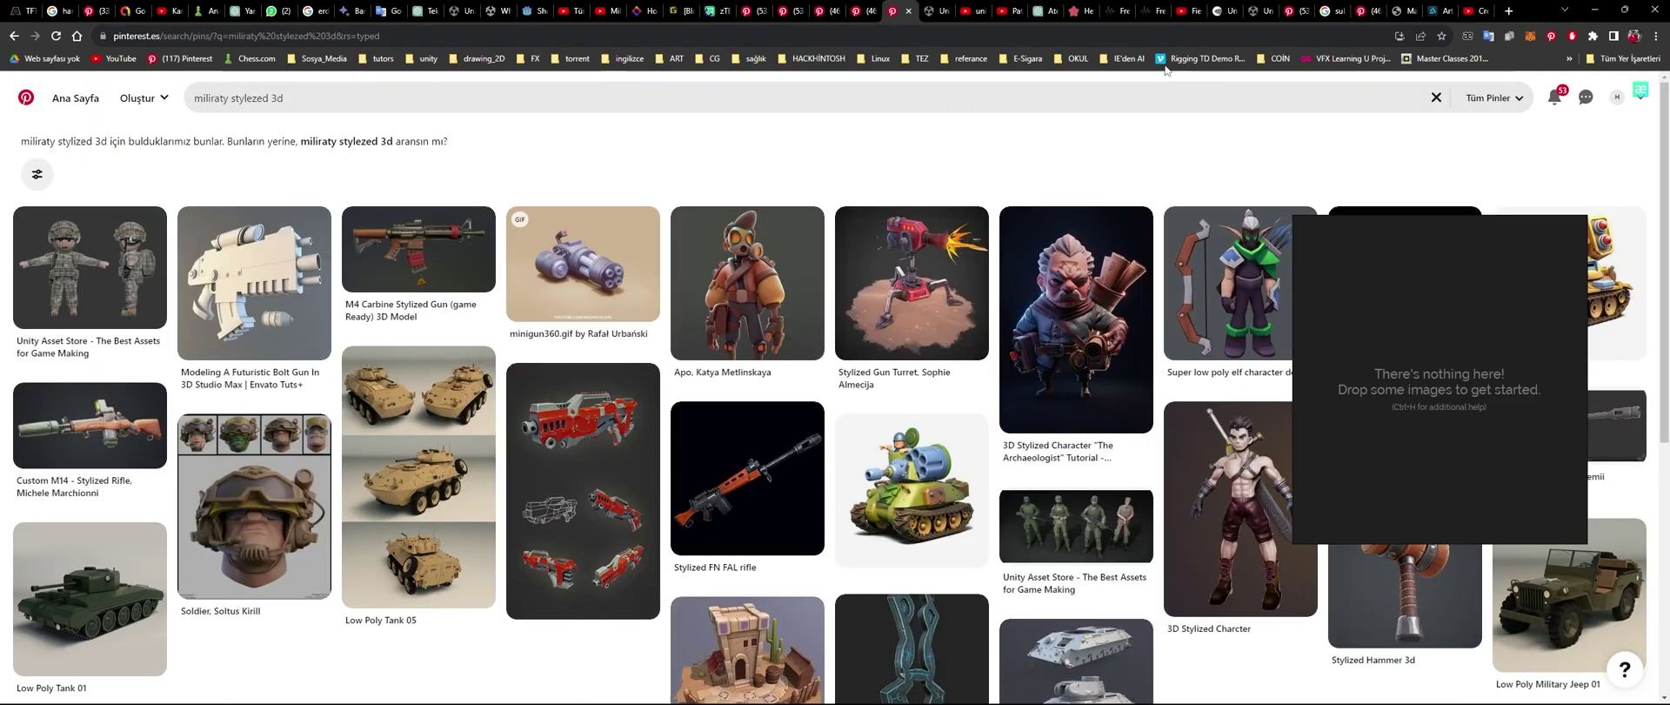
# - Browse the military stylized 3D results and open a stylized soldier pin
pyautogui.scroll(-5, 687, 331)
pyautogui.scroll(-5, 687, 332)
pyautogui.scroll(-5, 687, 332)
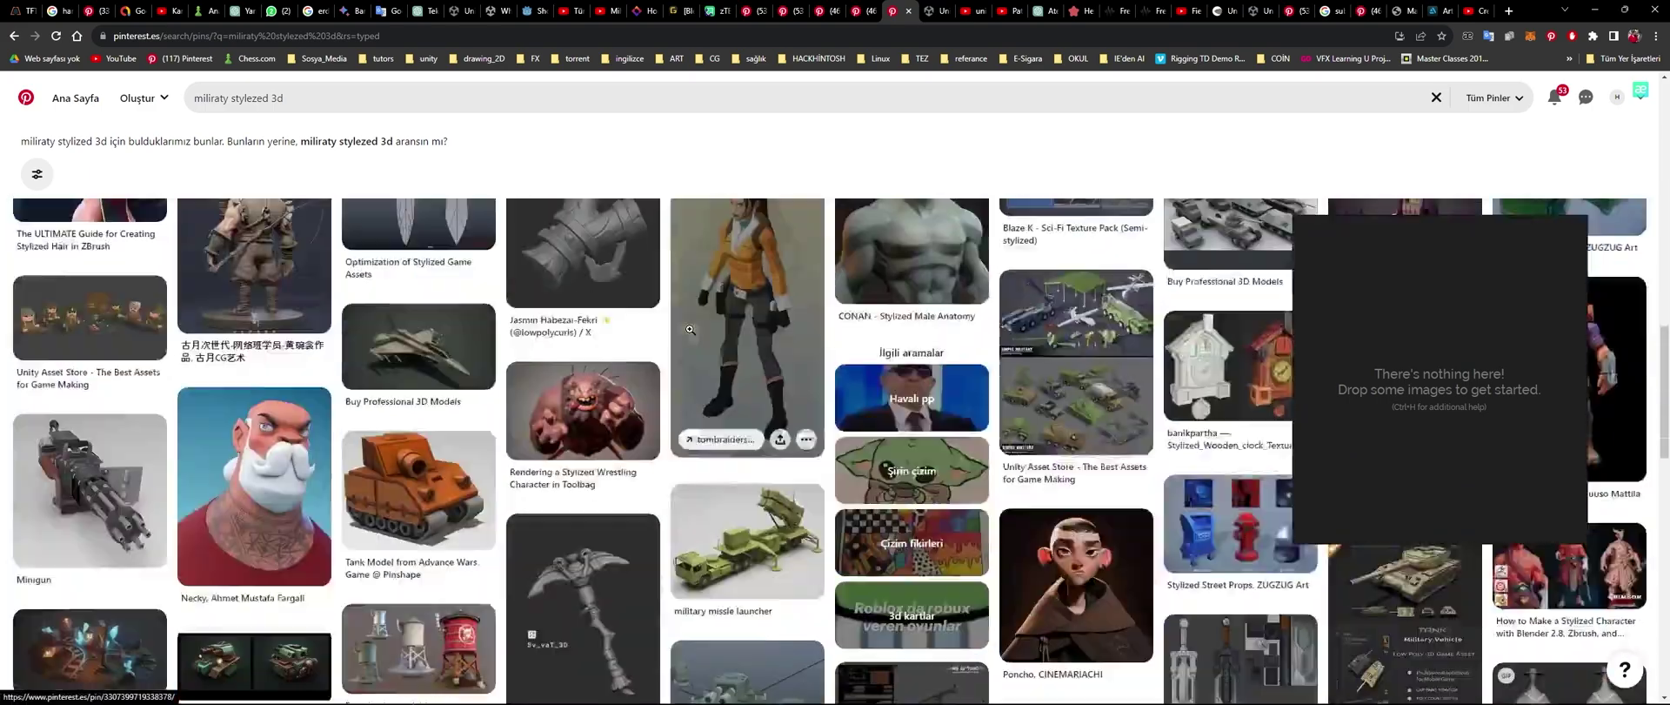
pyautogui.scroll(-5, 689, 328)
pyautogui.scroll(15, 689, 329)
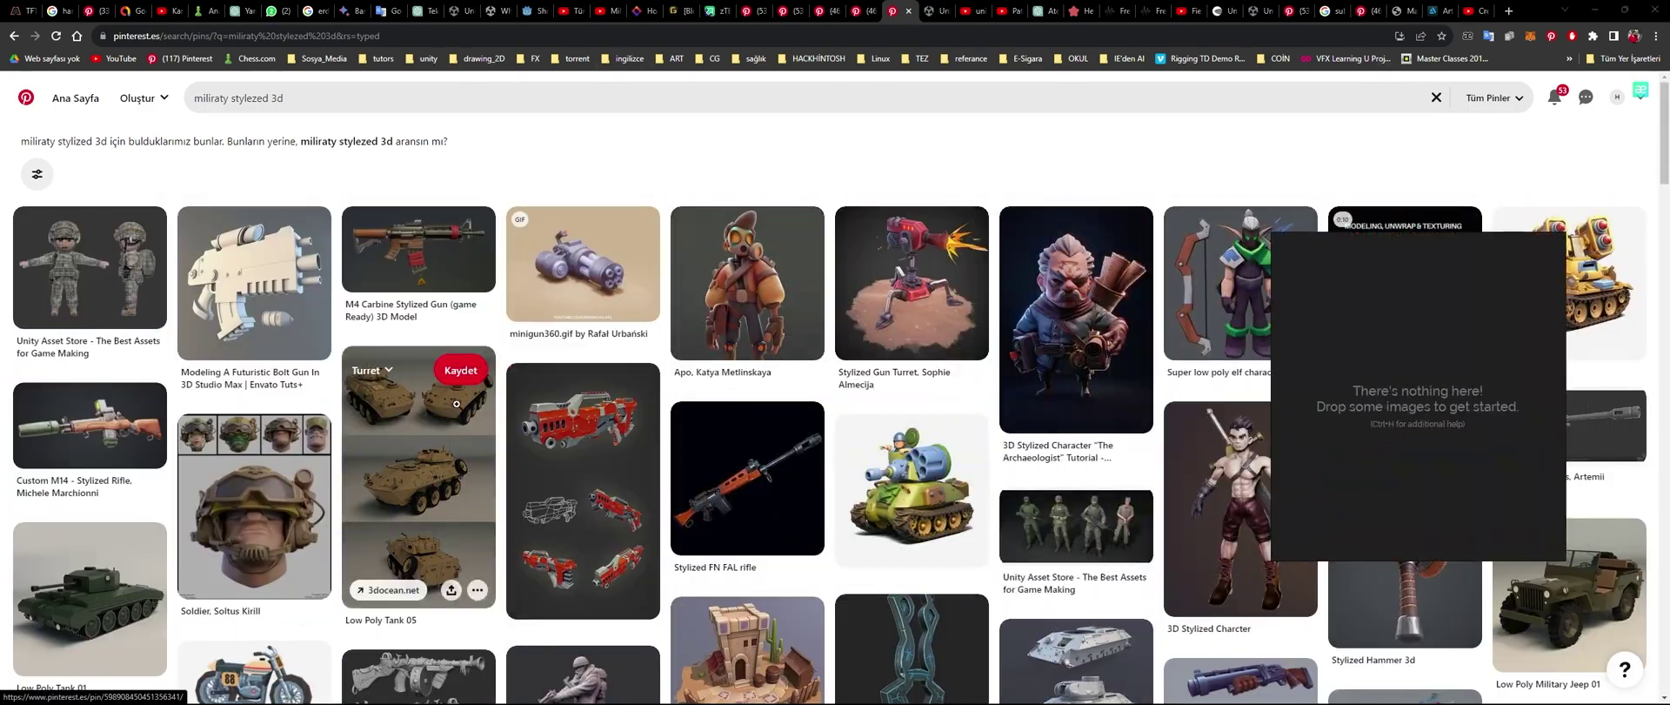
pyautogui.click(382, 348)
# - Open the Flamethrower, Denis Spichkin pin and add its image to the reference board
pyautogui.scroll(-5, 383, 323)
pyautogui.scroll(-5, 383, 323)
pyautogui.scroll(5, 600, 418)
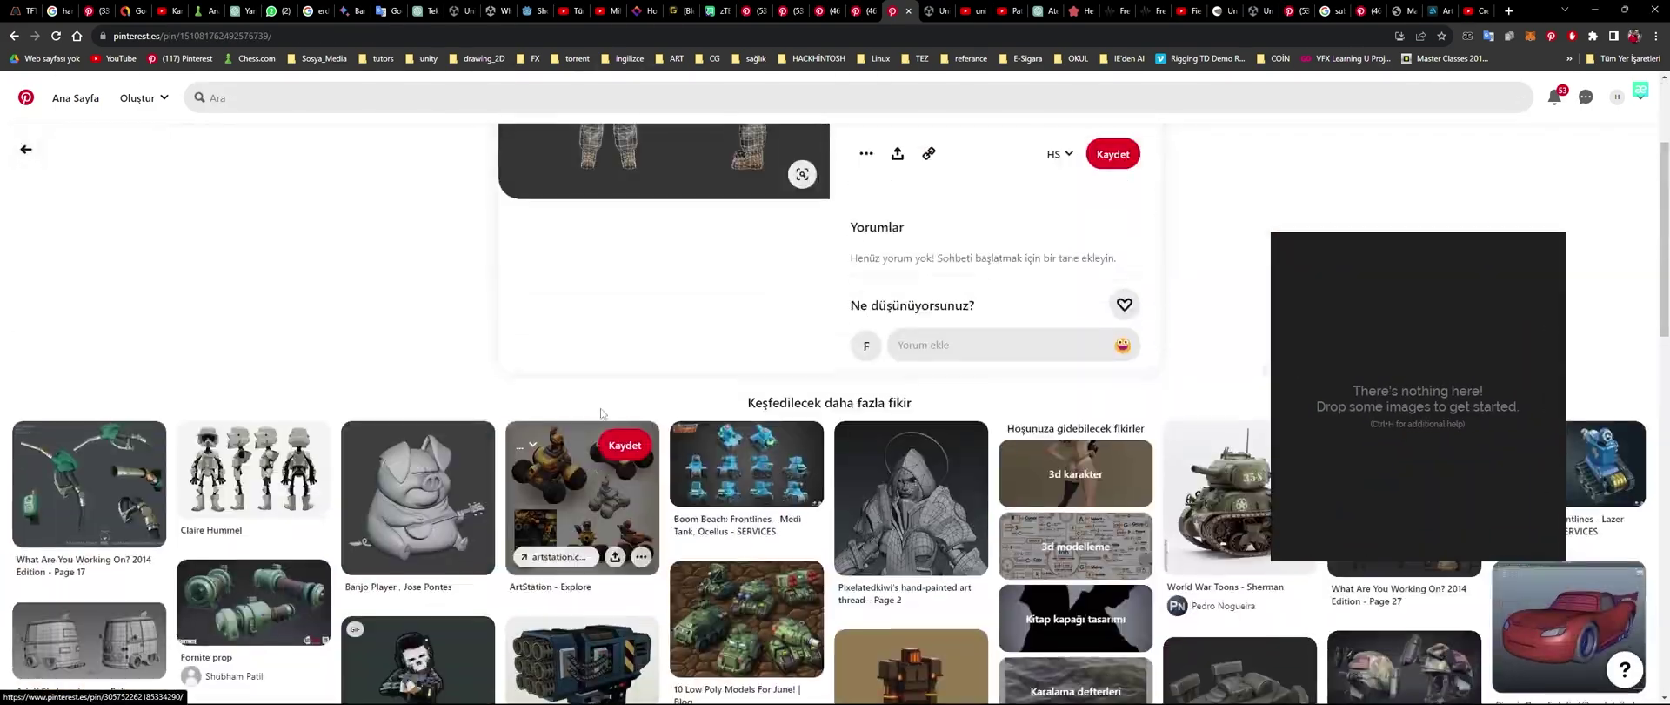
pyautogui.scroll(-10, 610, 405)
pyautogui.scroll(-5, 611, 406)
pyautogui.scroll(-5, 611, 407)
pyautogui.scroll(-5, 612, 409)
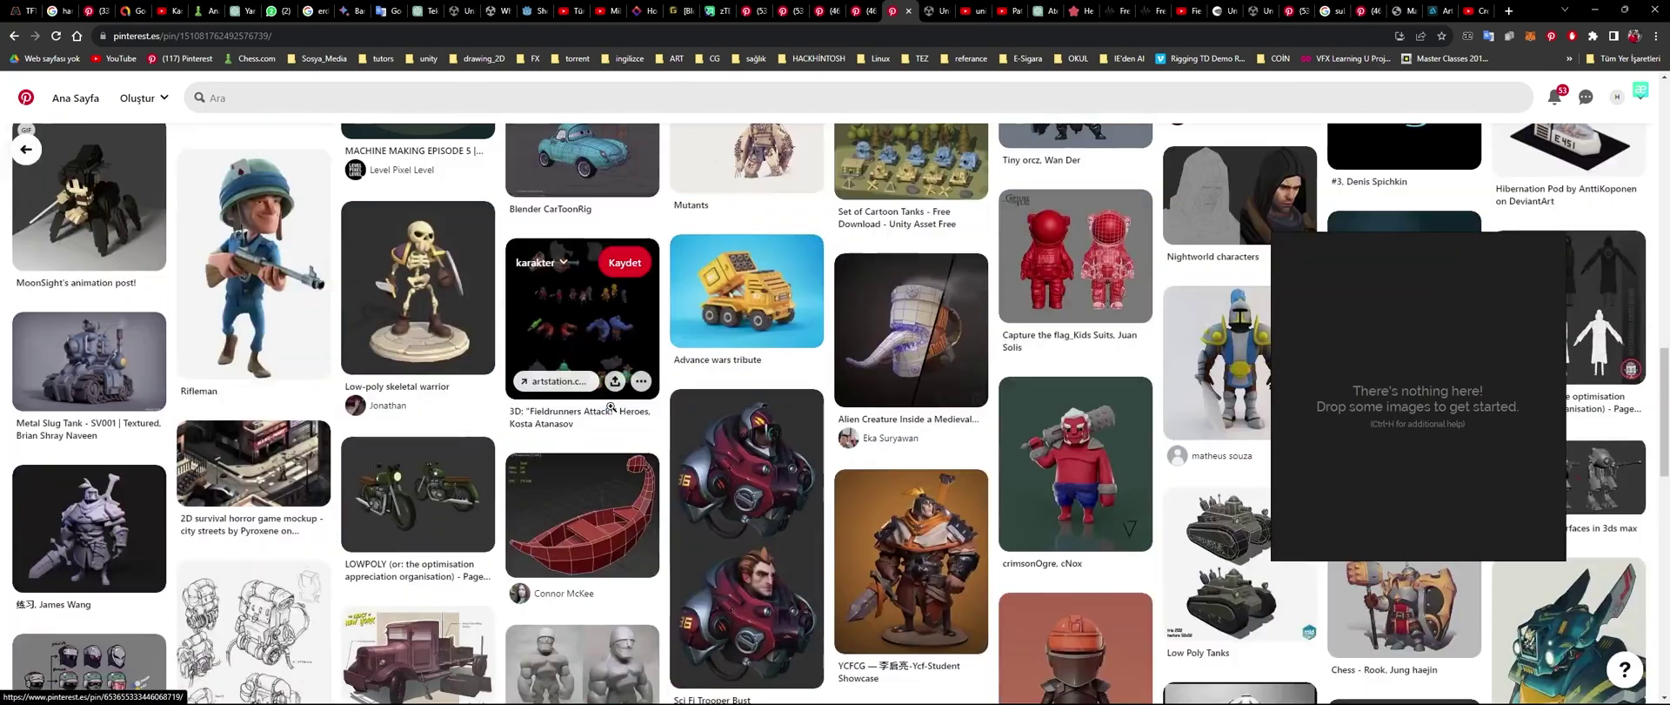
pyautogui.scroll(-5, 613, 412)
pyautogui.scroll(-5, 612, 412)
pyautogui.scroll(-5, 696, 416)
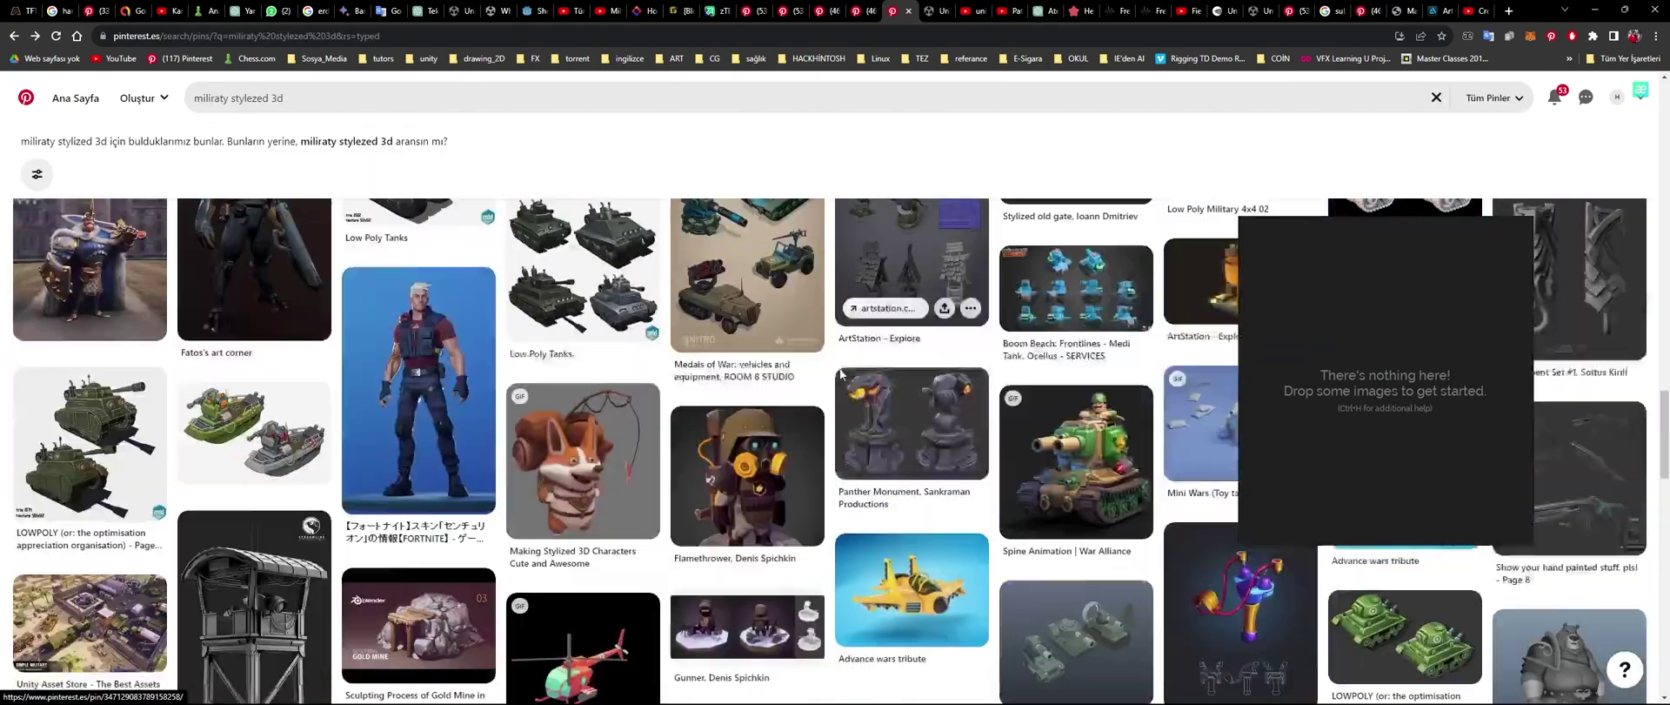
pyautogui.scroll(-1, 826, 419)
pyautogui.click(860, 421)
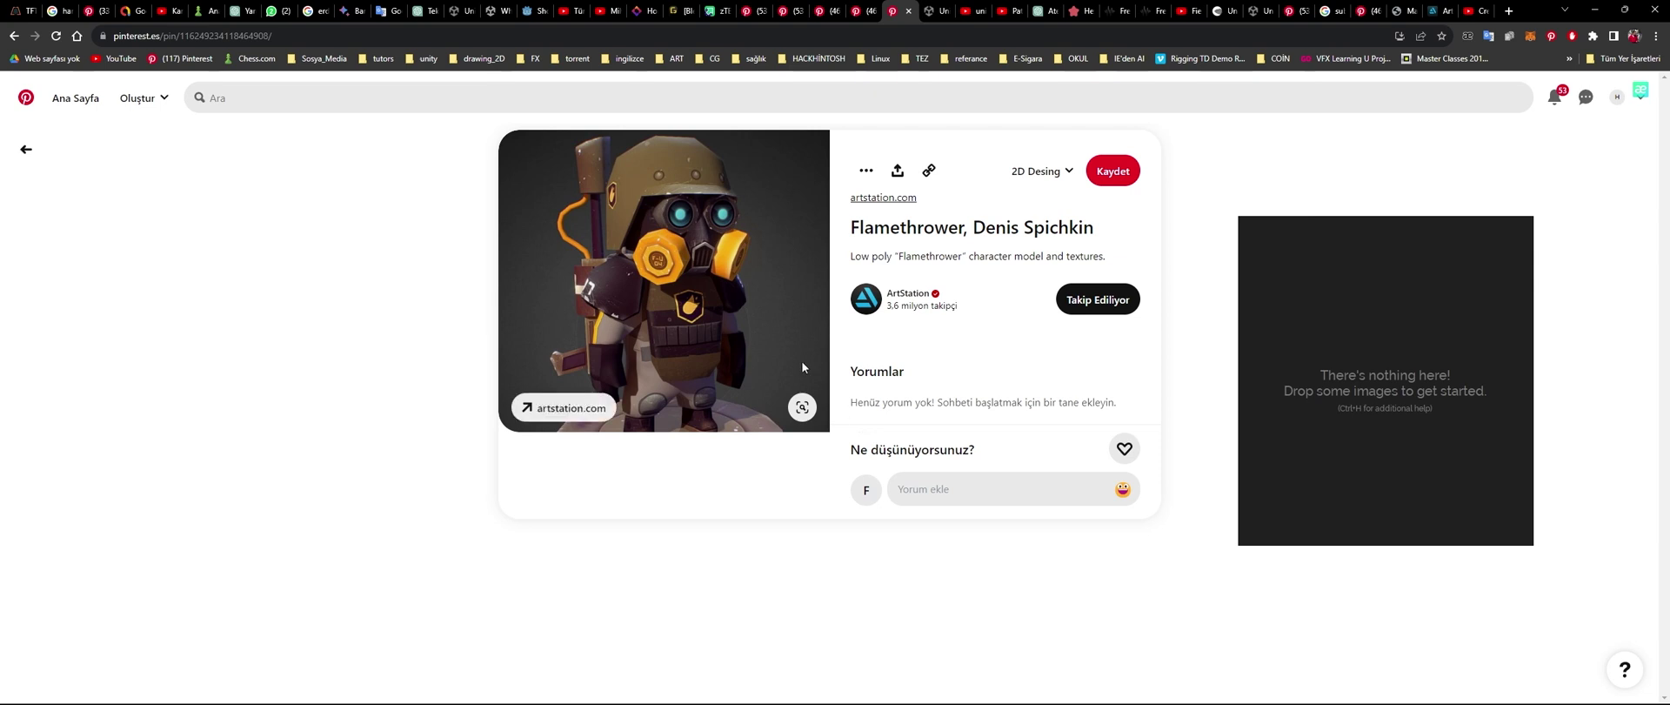
pyautogui.moveTo(809, 392); pyautogui.dragTo(1357, 348)
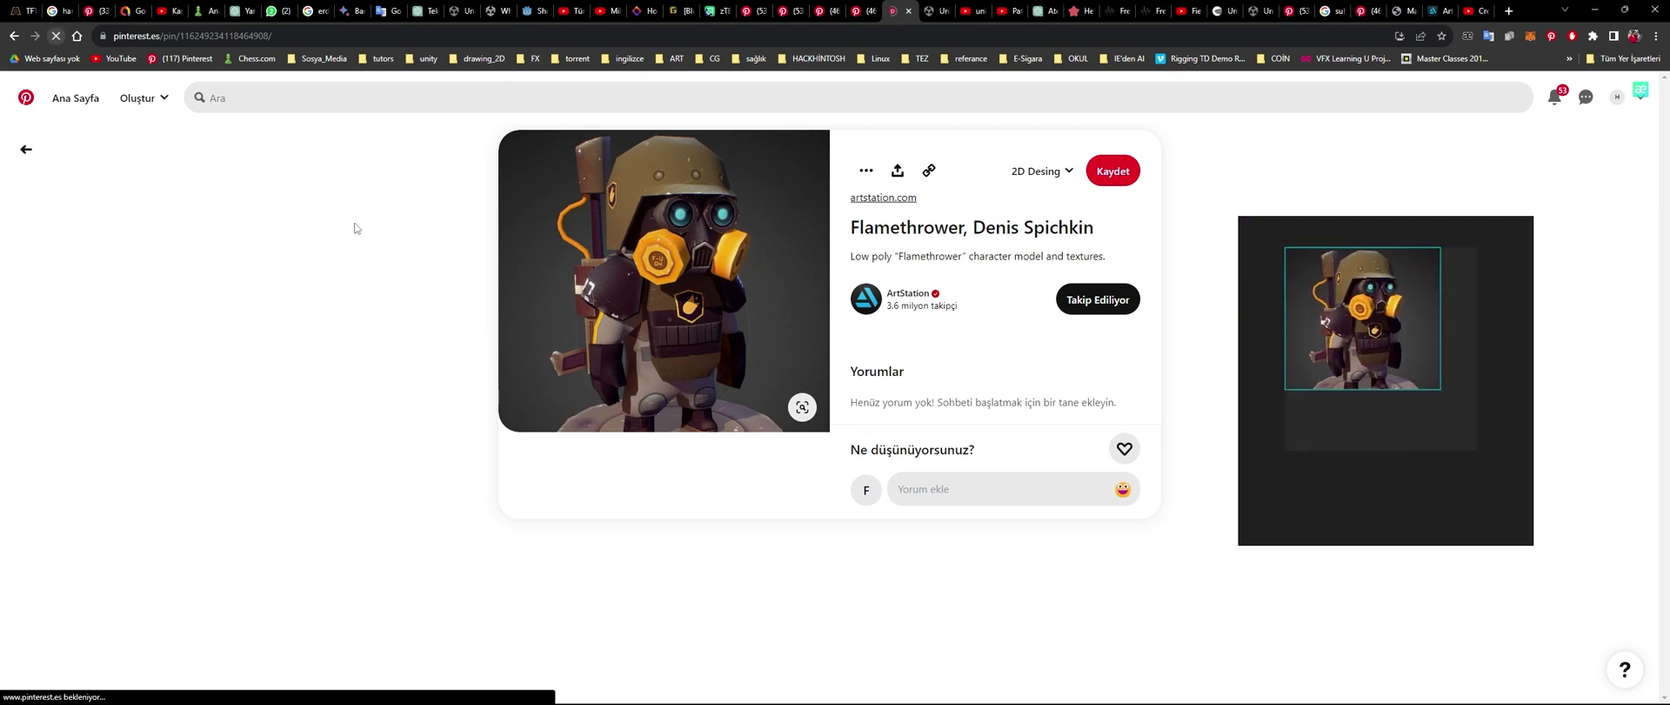
# - Visually search the Flamethrower image and open the #3, Denis Spichkin pin
pyautogui.click(787, 397)
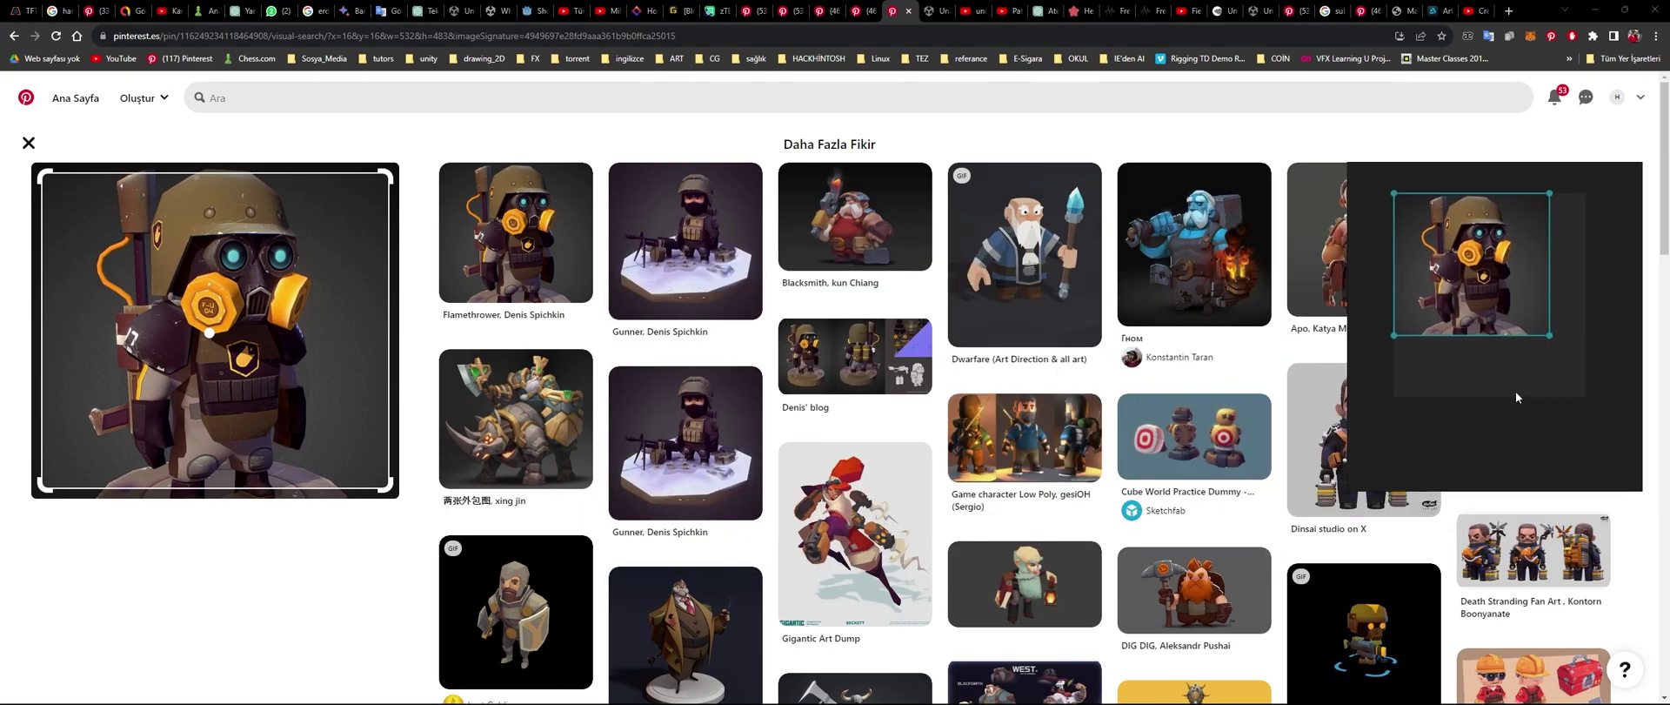
pyautogui.scroll(-3, 1029, 454)
pyautogui.scroll(-3, 1029, 454)
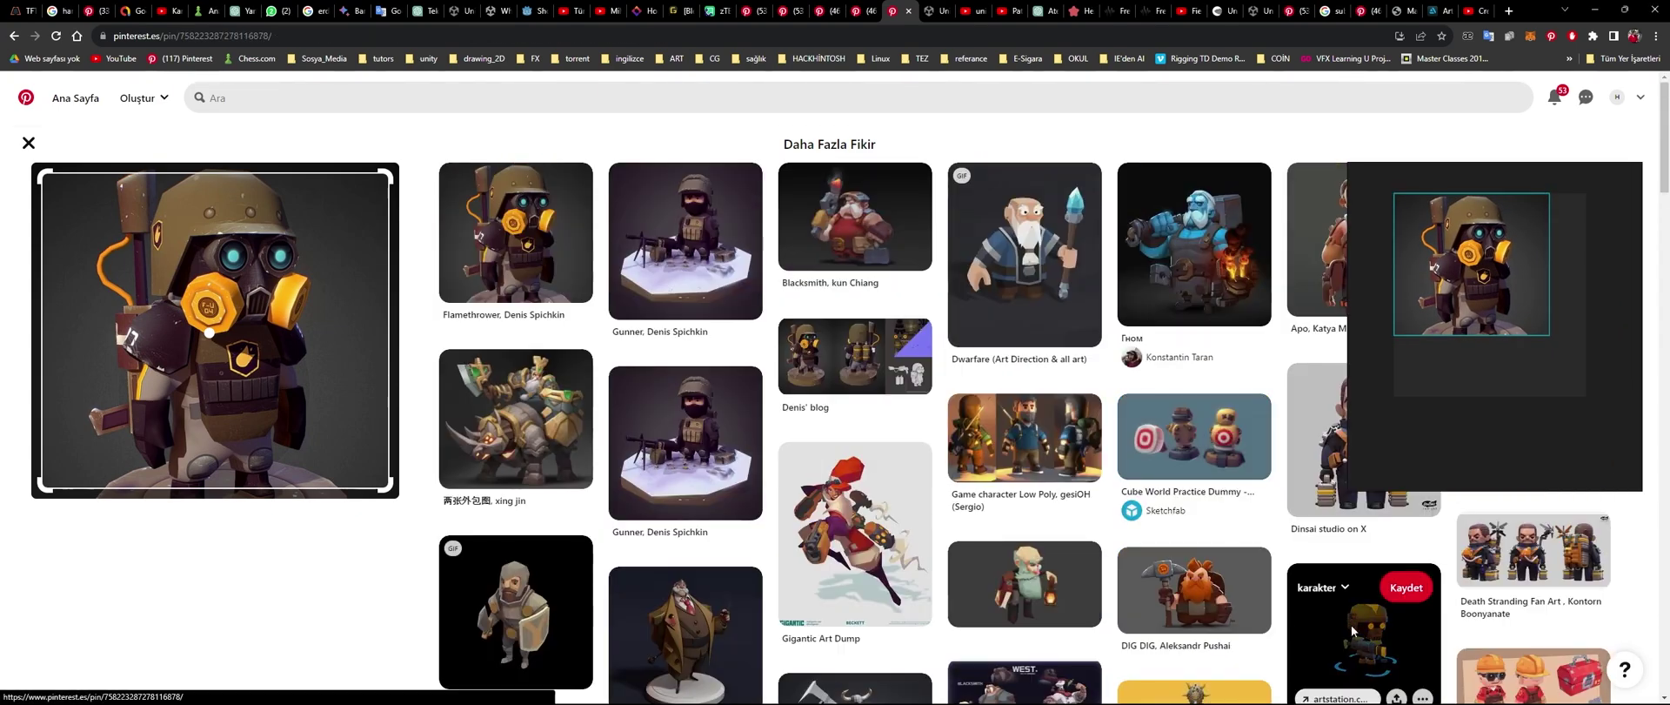
pyautogui.click(1352, 628)
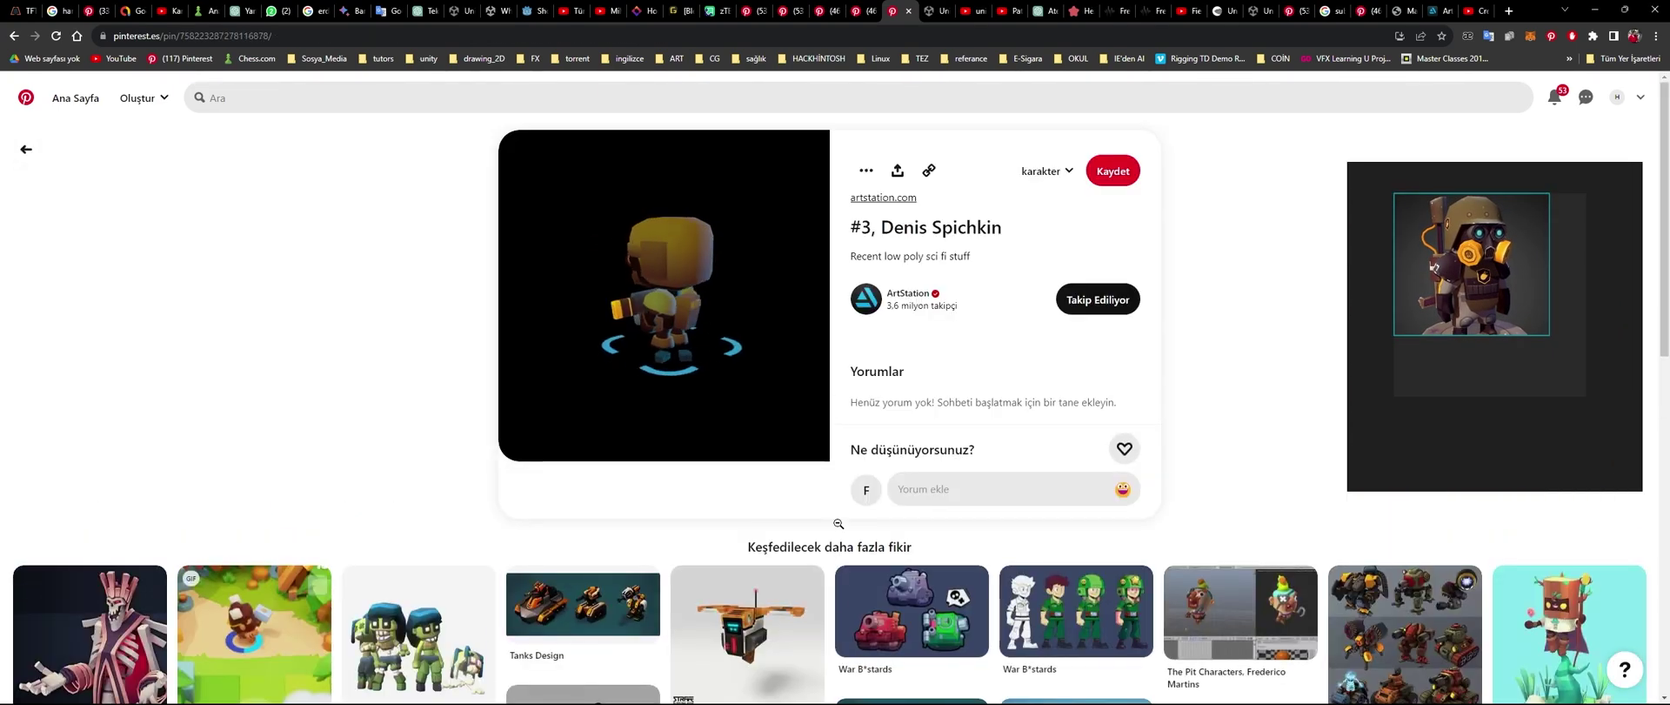
# - Open the blue soldier and wireframe pin and browse its related pins
pyautogui.scroll(-5, 838, 522)
pyautogui.scroll(-5, 783, 504)
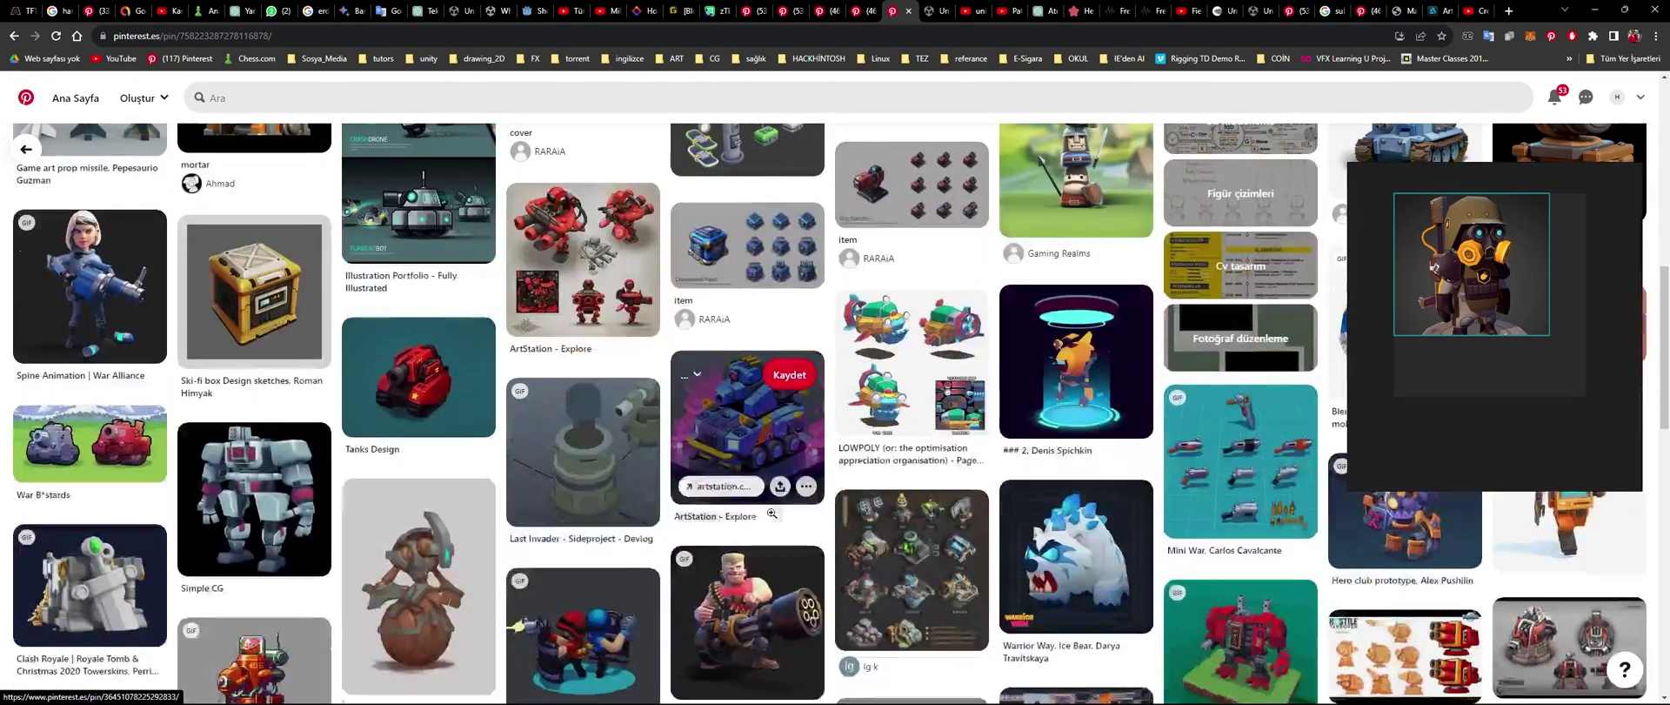
pyautogui.scroll(-3, 696, 488)
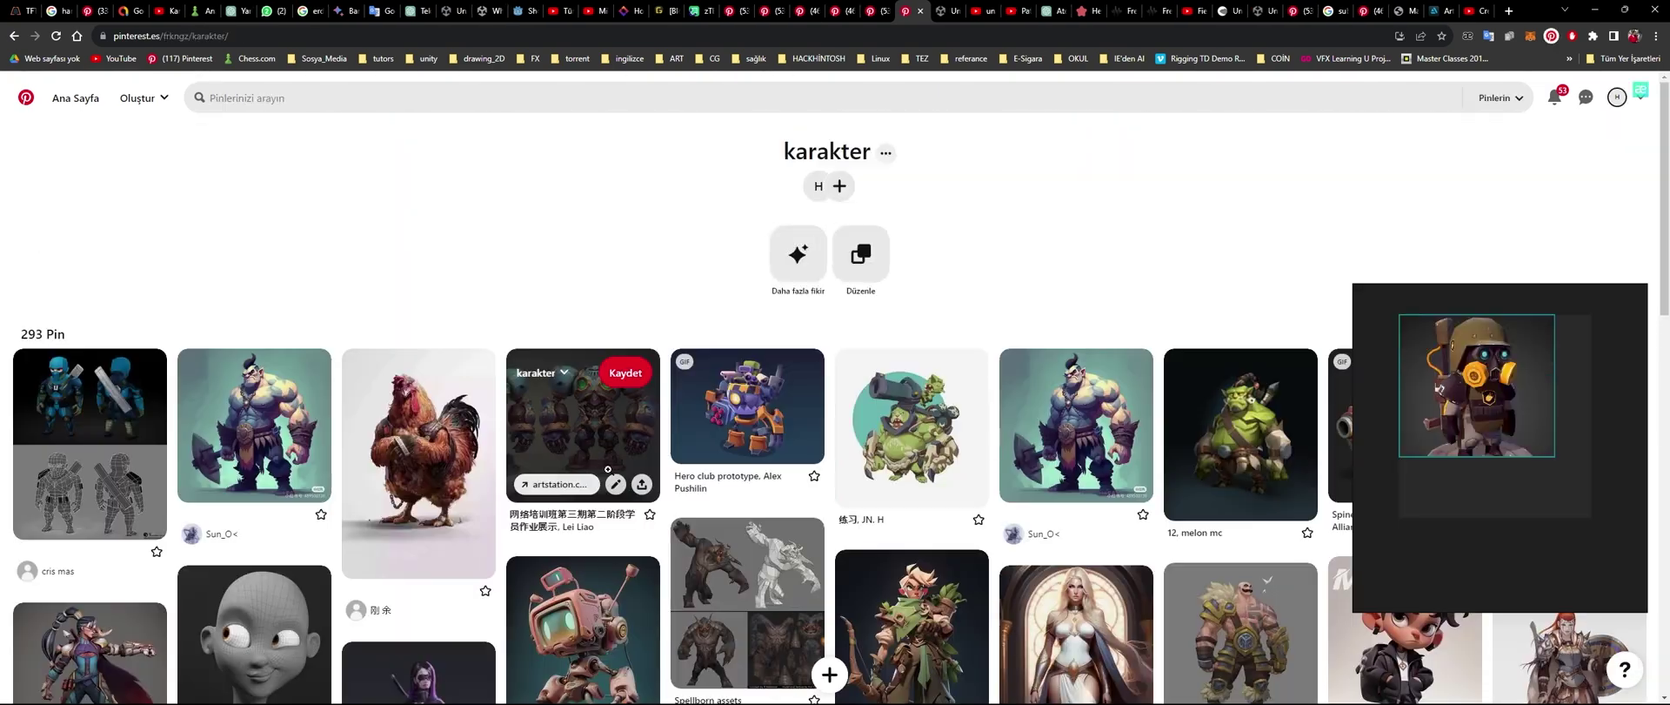
pyautogui.click(87, 435)
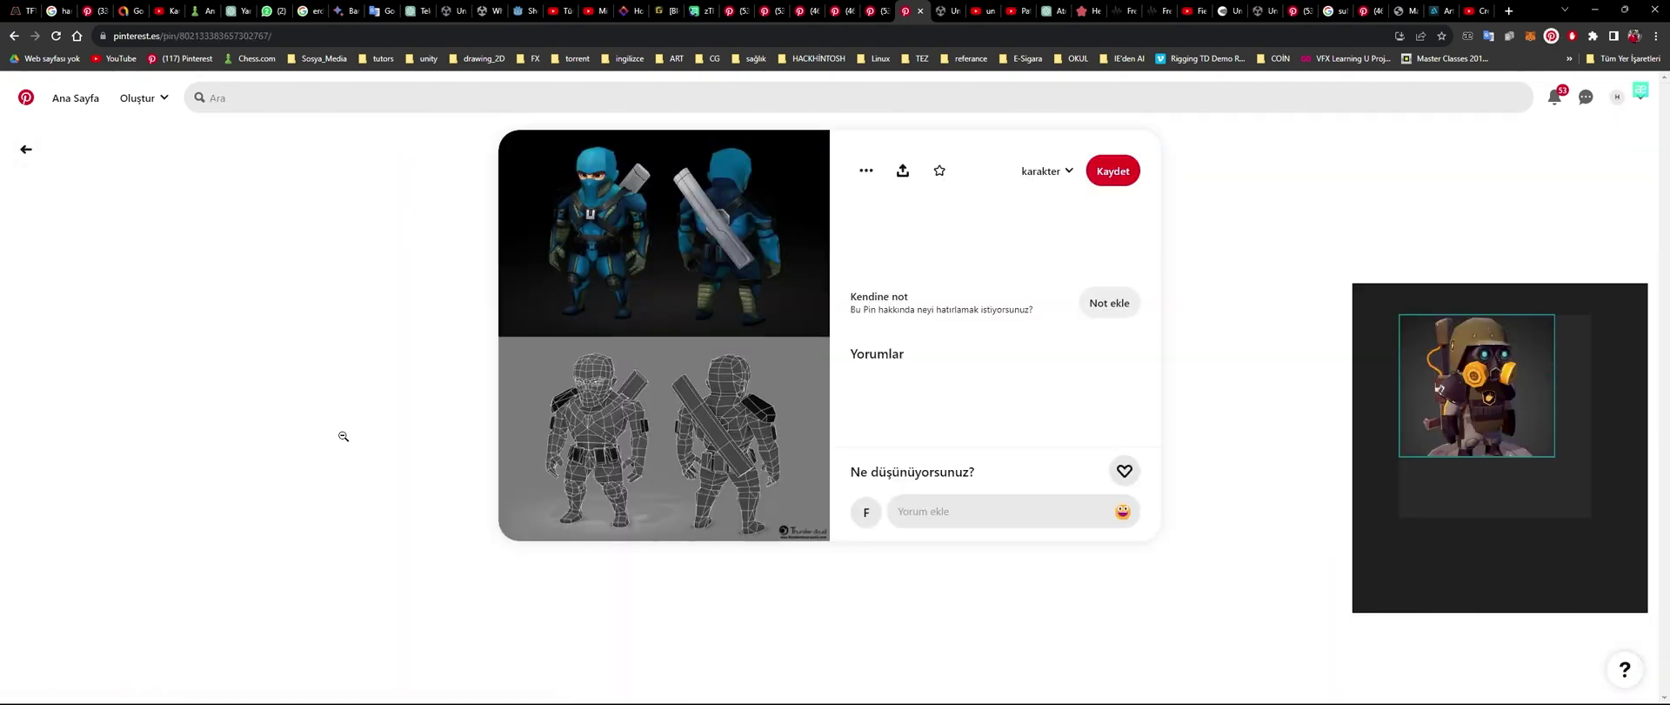
pyautogui.scroll(-3, 703, 455)
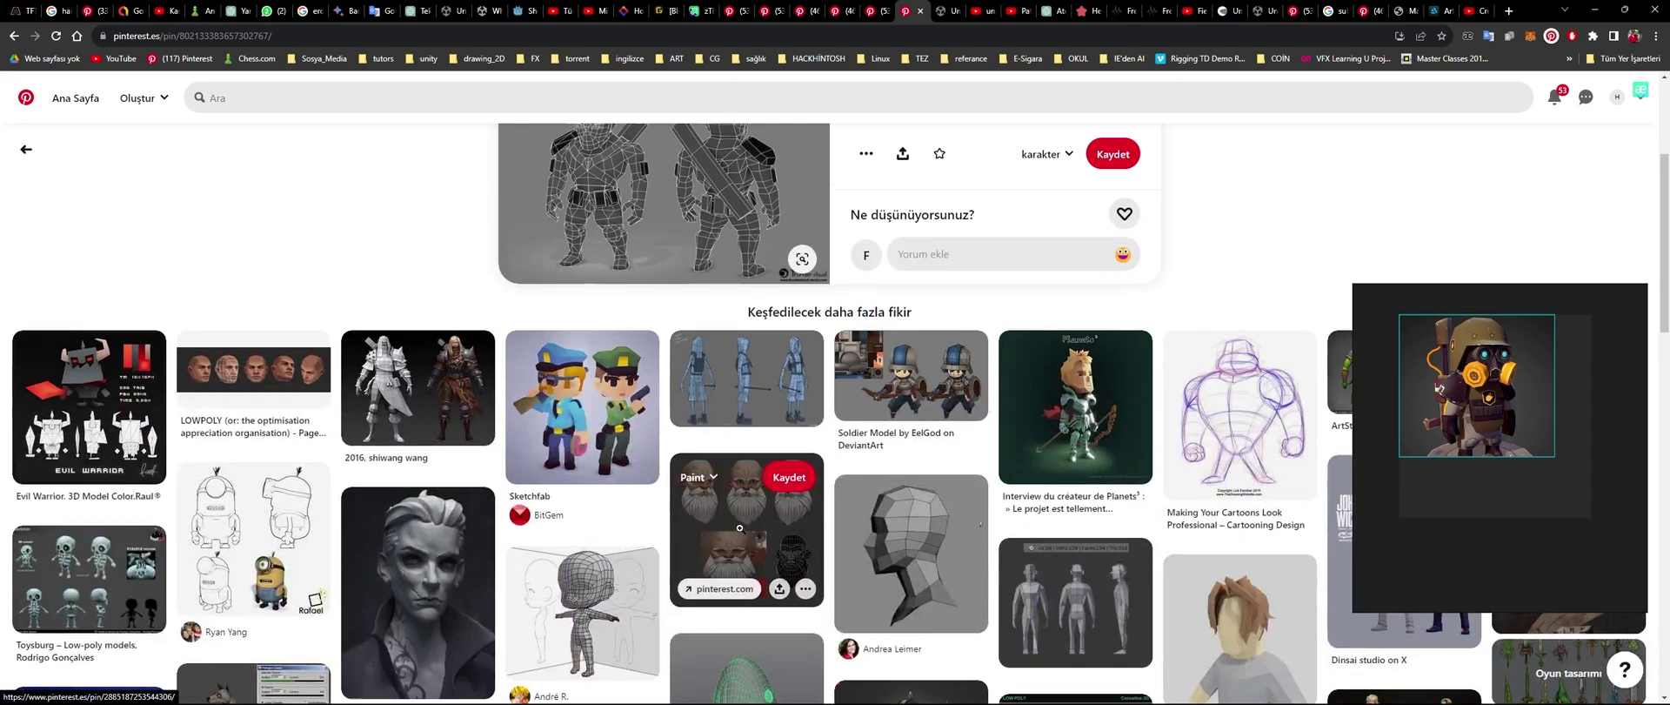
pyautogui.scroll(3, 607, 353)
pyautogui.scroll(-3, 764, 513)
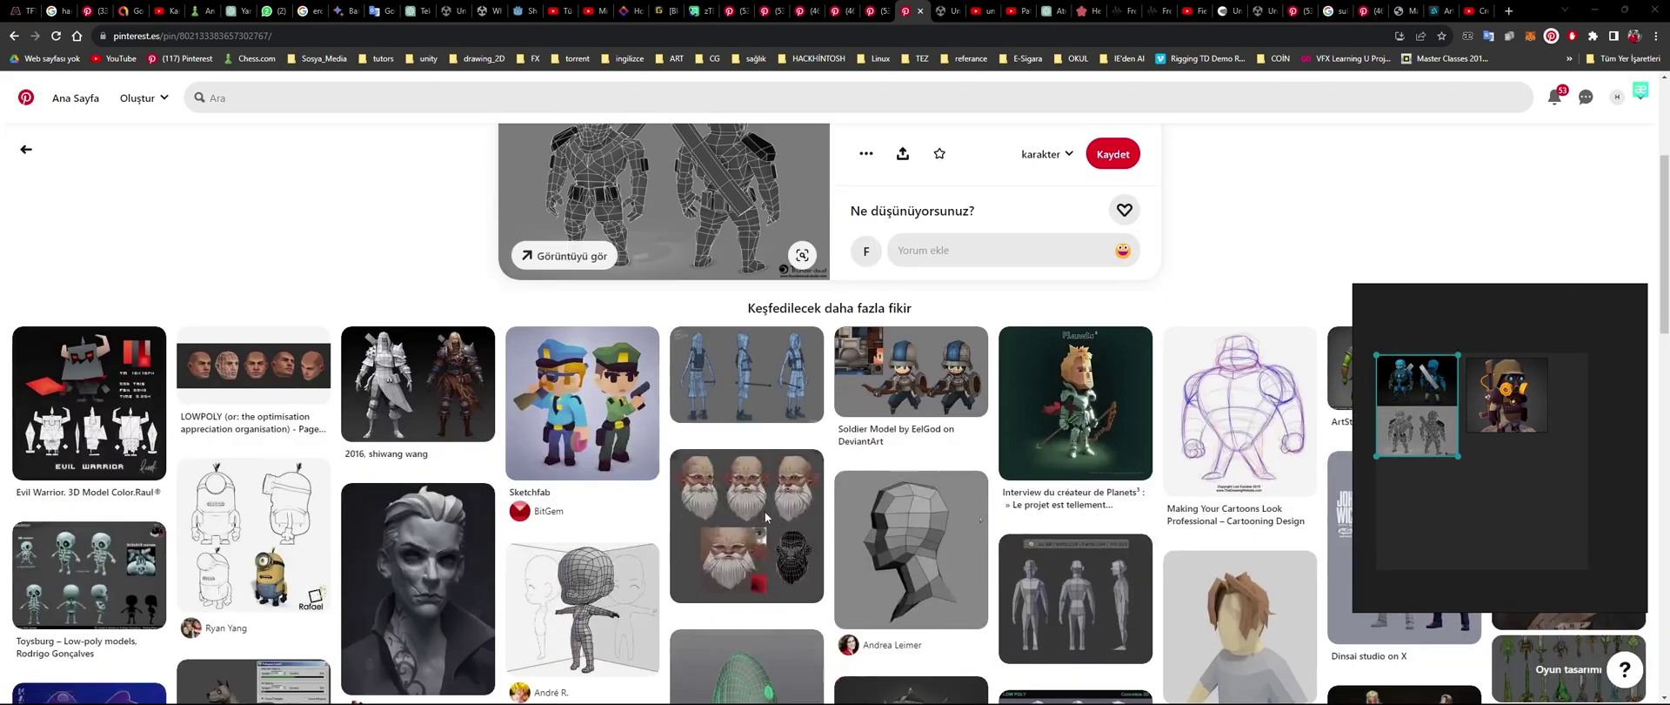
pyautogui.scroll(-3, 889, 457)
pyautogui.scroll(-5, 887, 445)
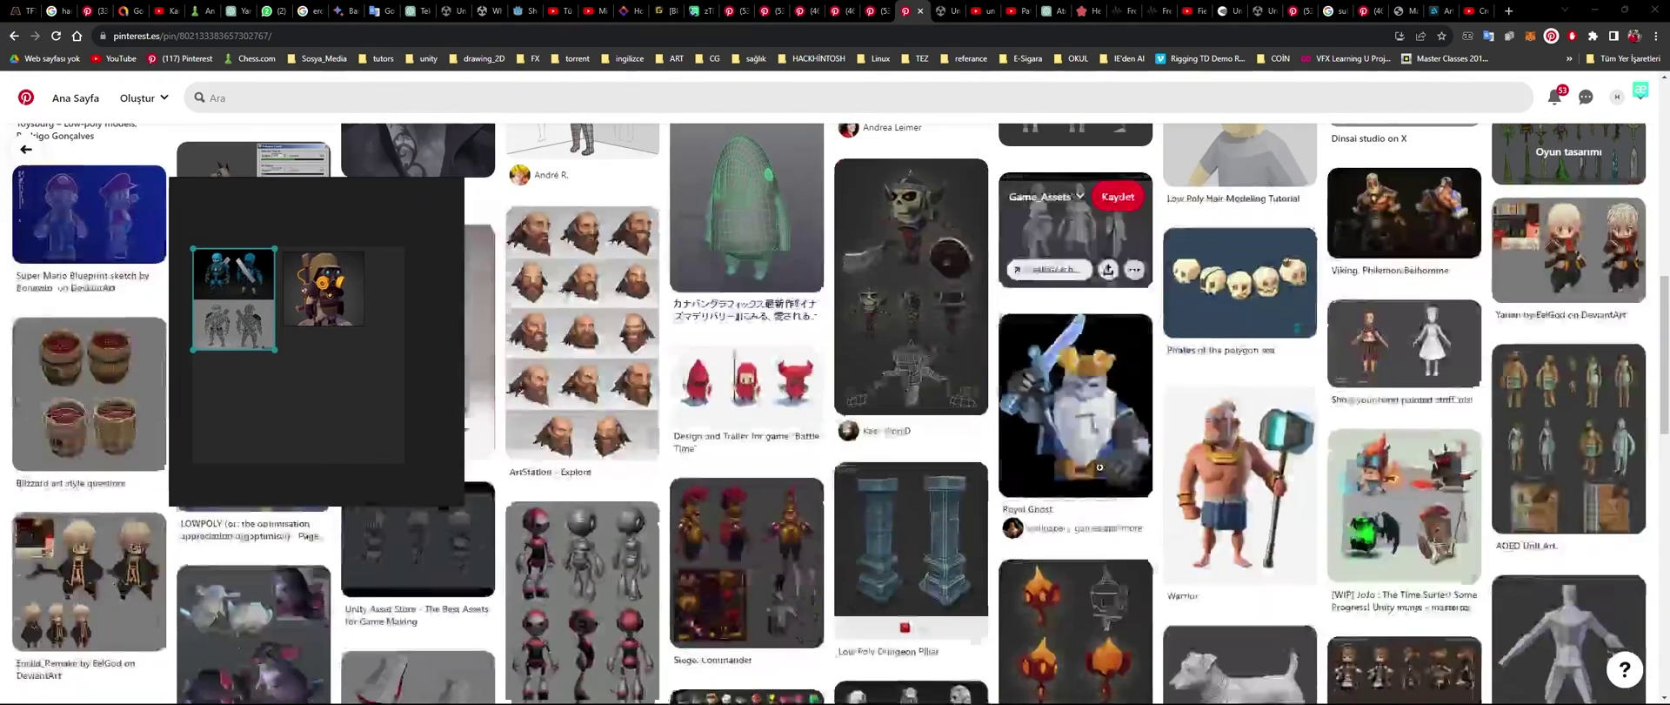
pyautogui.scroll(-2, 884, 434)
pyautogui.scroll(-1, 883, 434)
# - Go back and add the goblin turnaround image to the reference board
pyautogui.hotkey('alt', 'Left')
pyautogui.scroll(1, 769, 437)
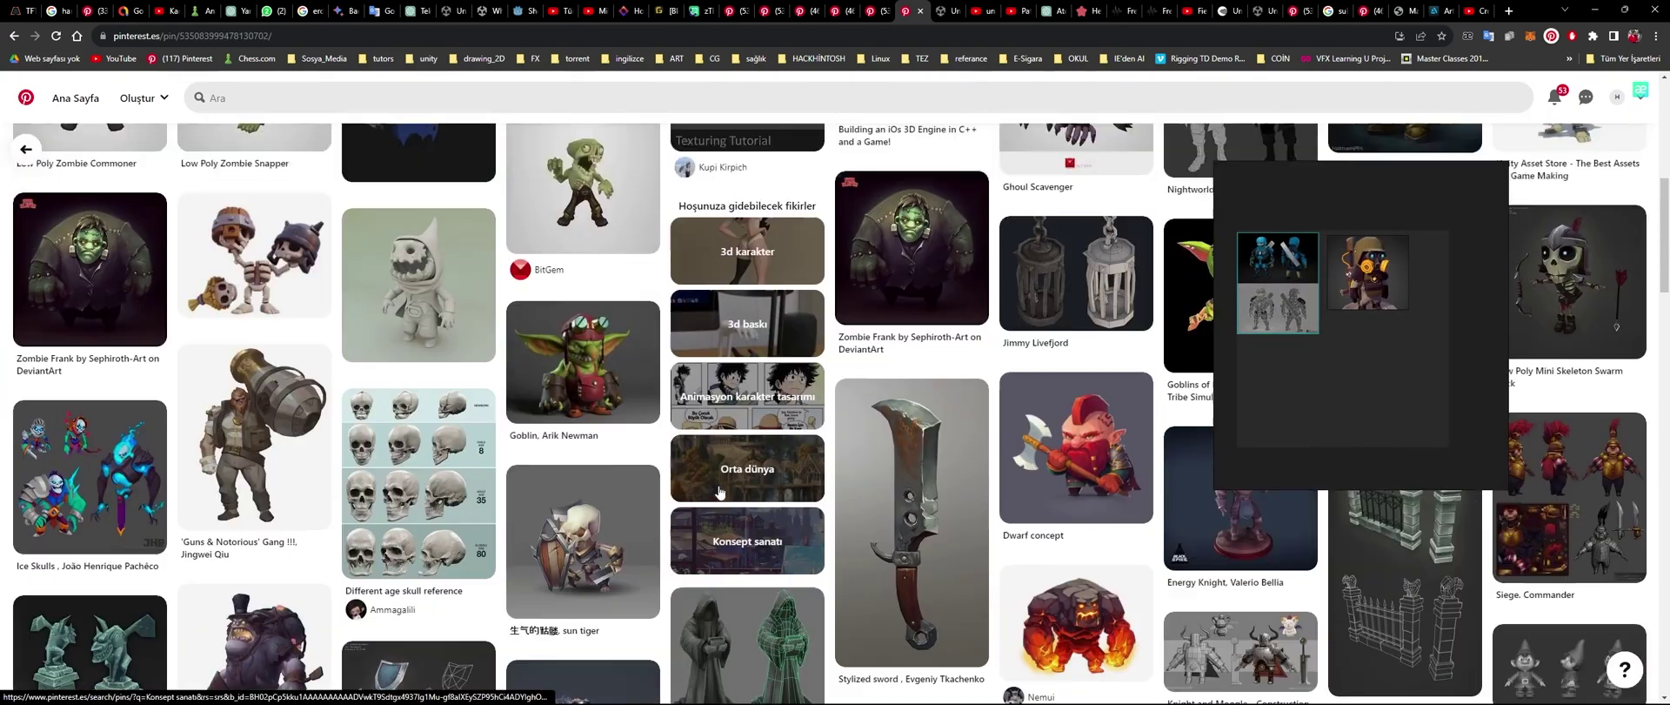
pyautogui.scroll(2, 769, 436)
pyautogui.moveTo(1379, 522); pyautogui.dragTo(1133, 461)
pyautogui.scroll(3, 832, 367)
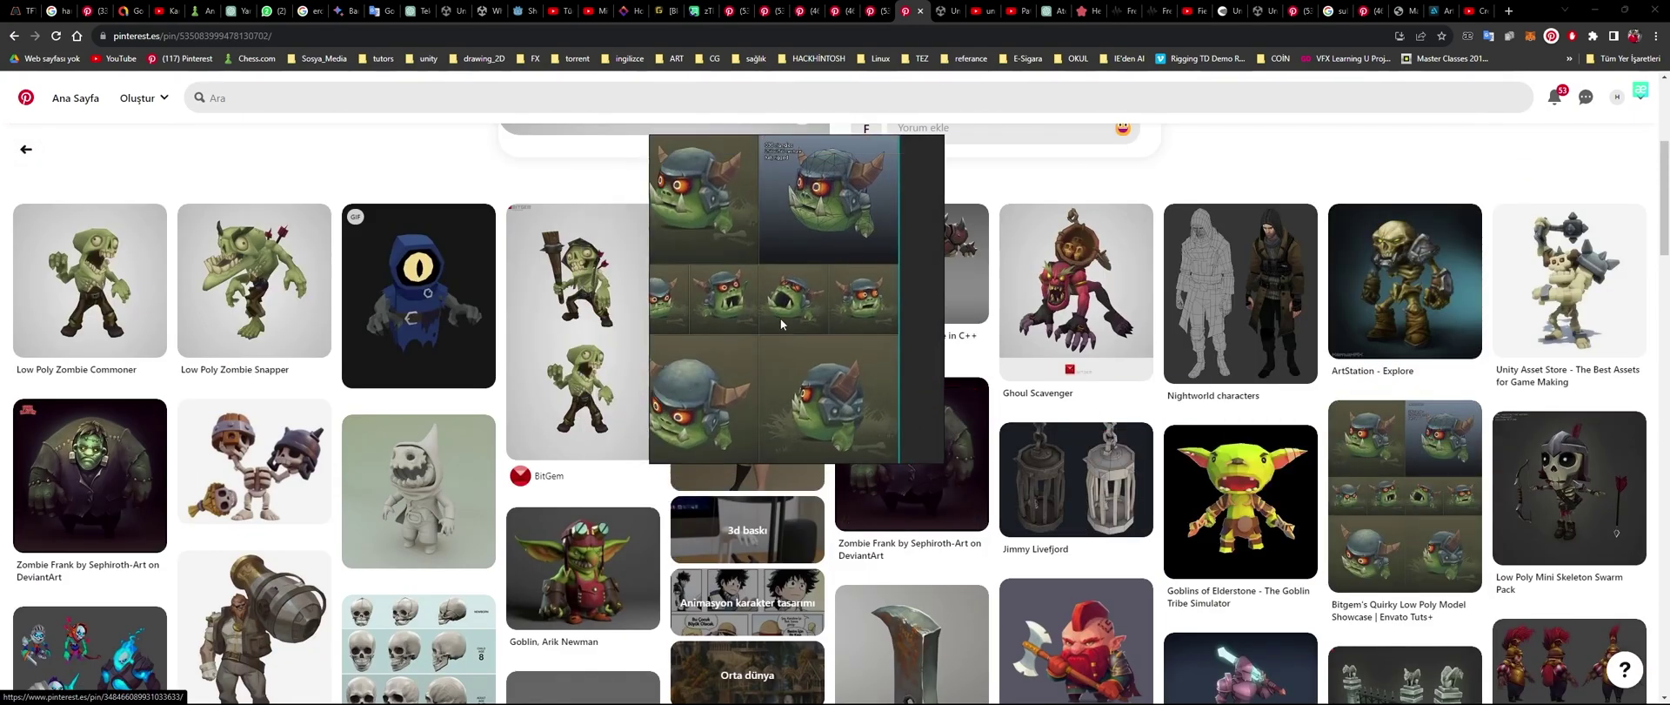
pyautogui.scroll(-3, 831, 367)
# - Return to the results and open the purple Mass Effect characters pin
pyautogui.hotkey('alt', 'Left')
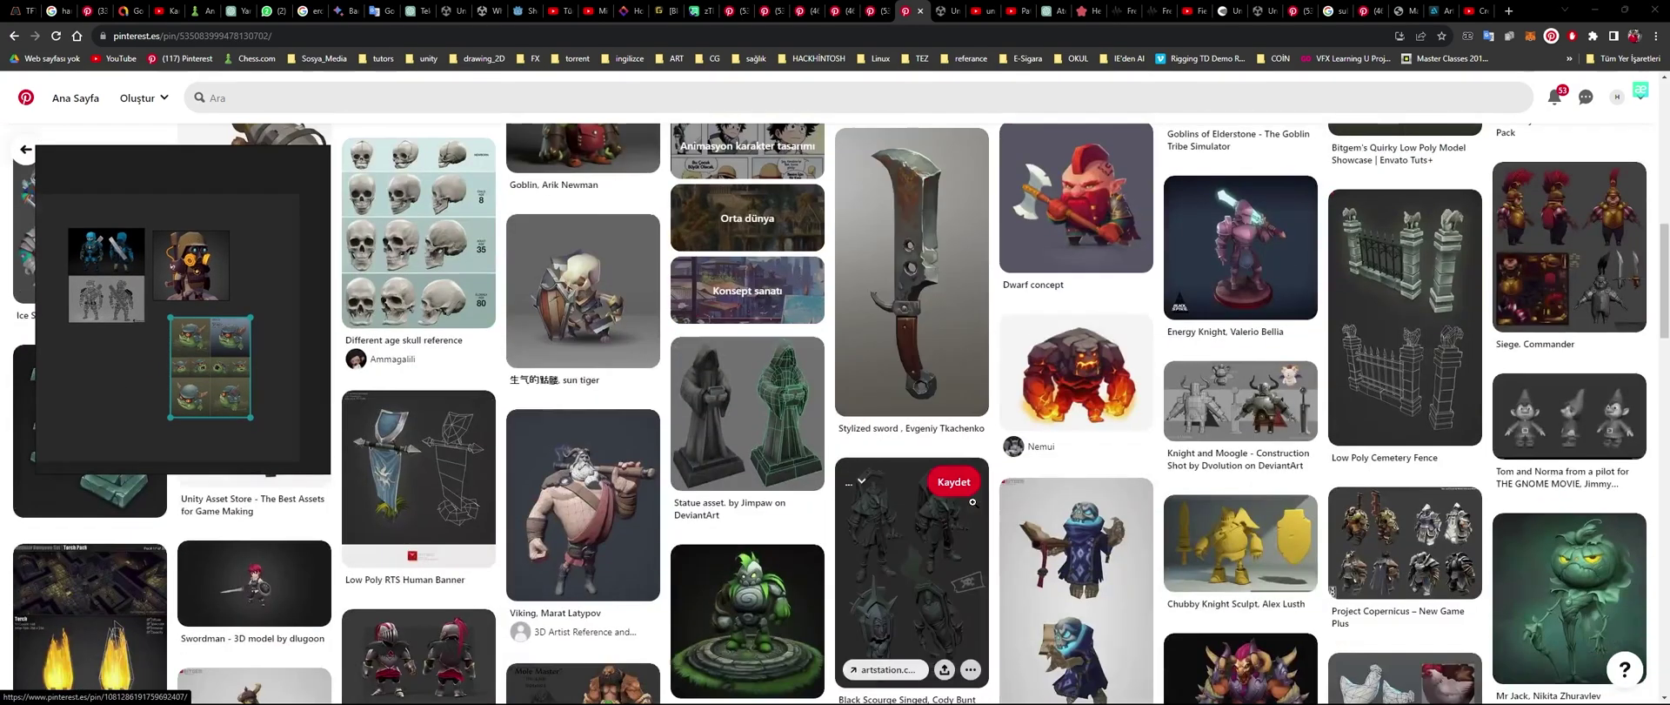
pyautogui.scroll(5, 498, 357)
pyautogui.scroll(3, 499, 358)
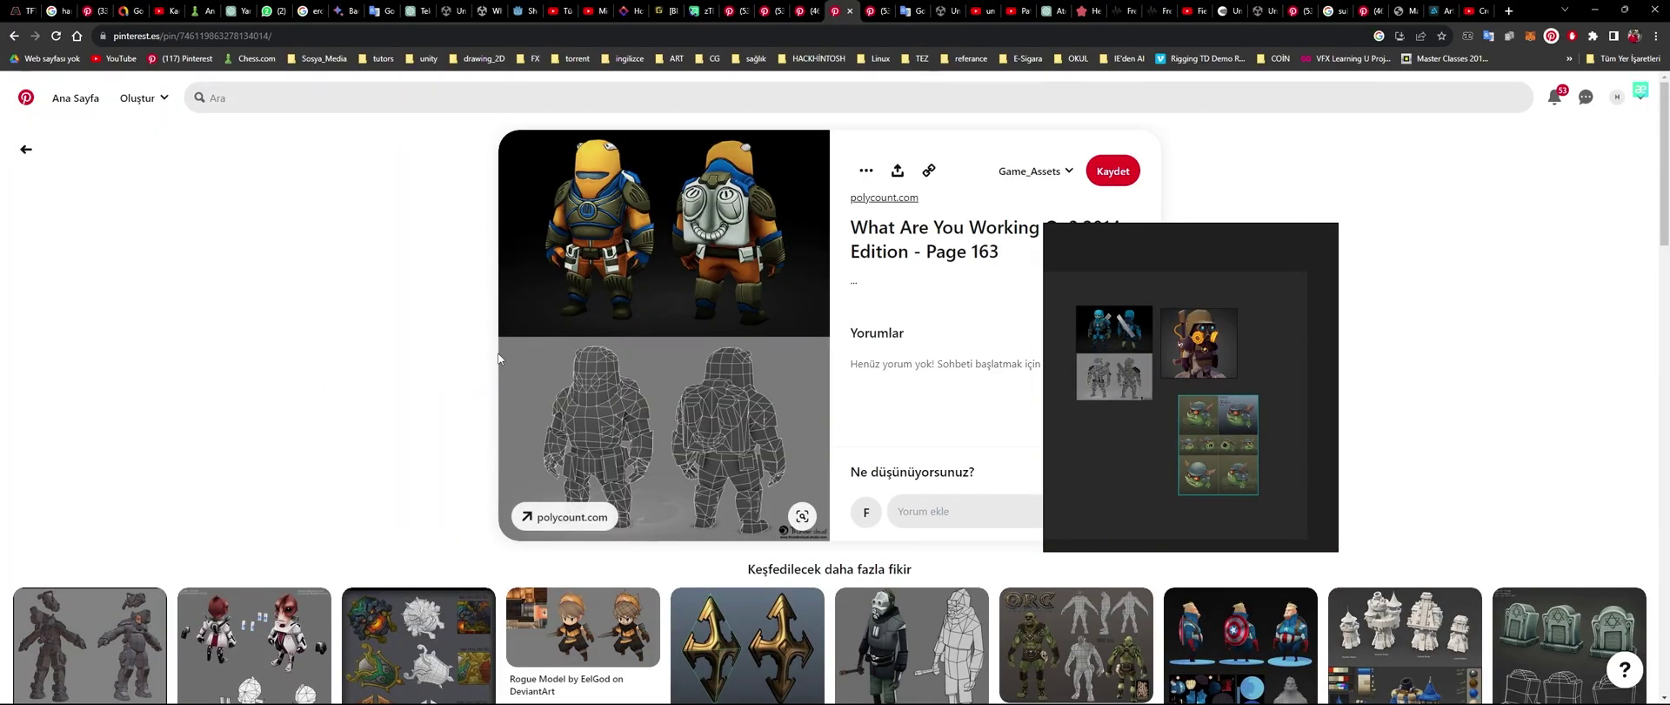
pyautogui.scroll(-5, 499, 357)
pyautogui.click(870, 391)
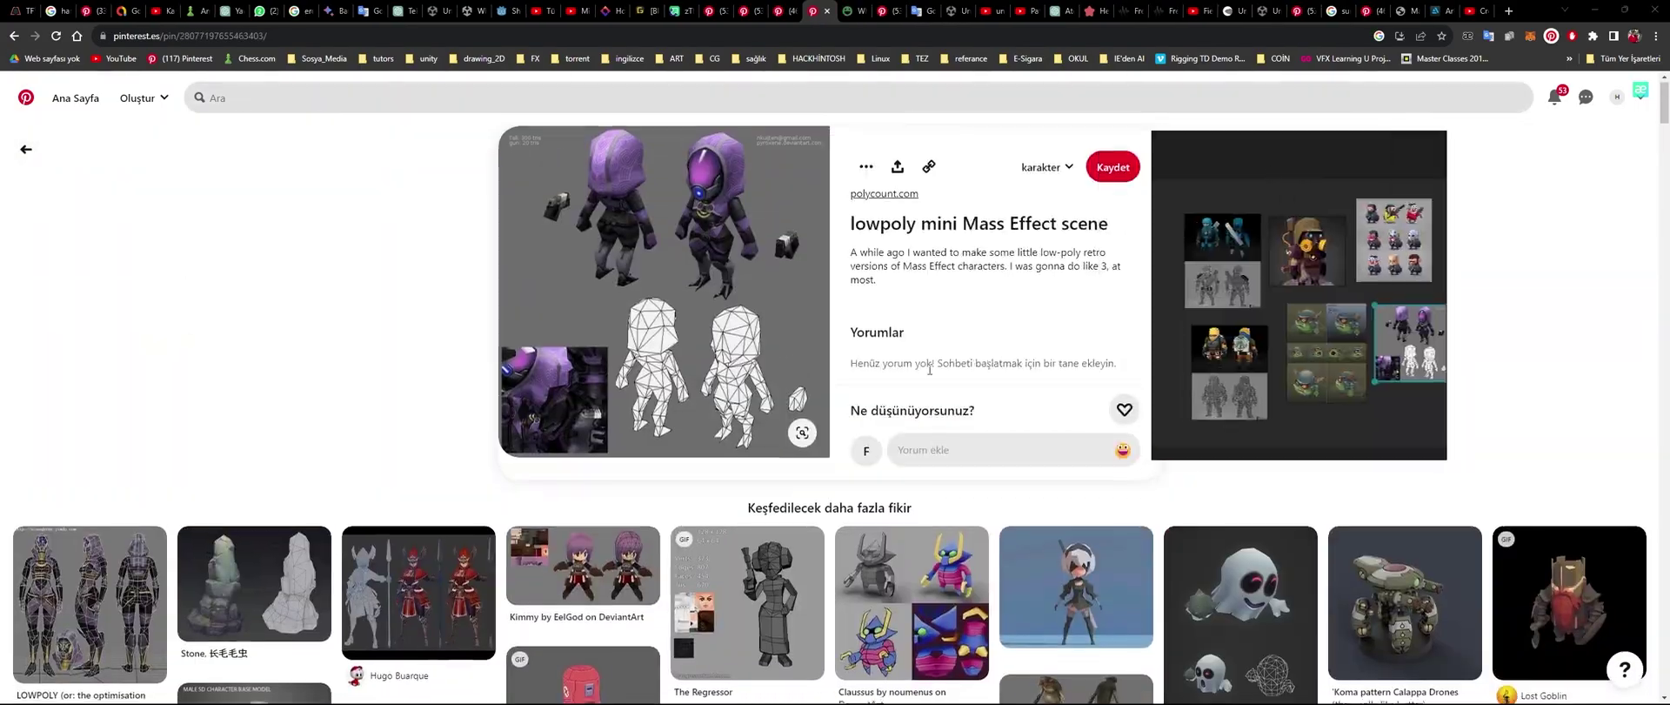
# - Find pins similar to the purple characters image, then switch to Blender
pyautogui.scroll(-5, 670, 479)
pyautogui.scroll(5, 671, 480)
pyautogui.scroll(5, 671, 479)
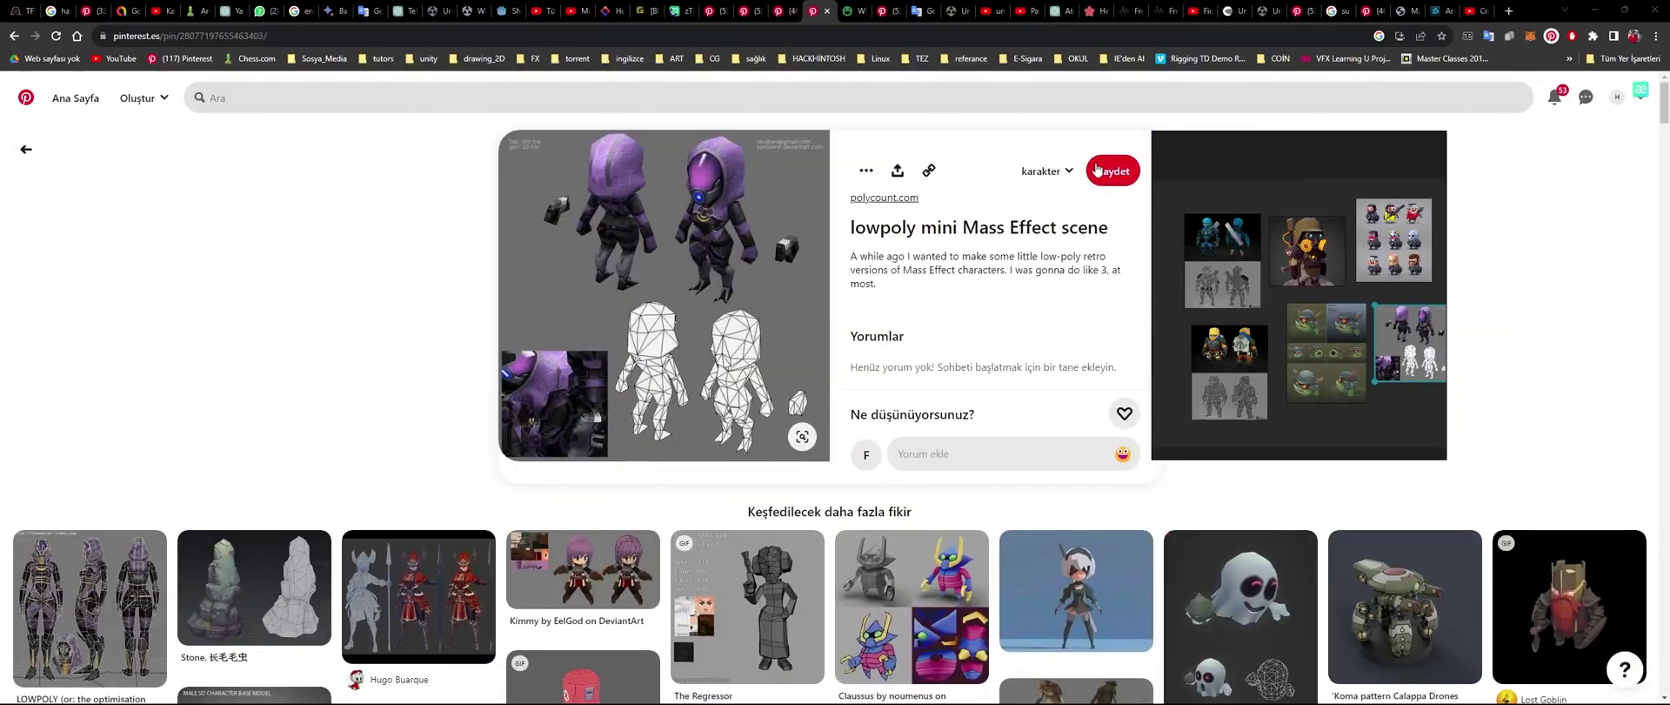
pyautogui.click(802, 437)
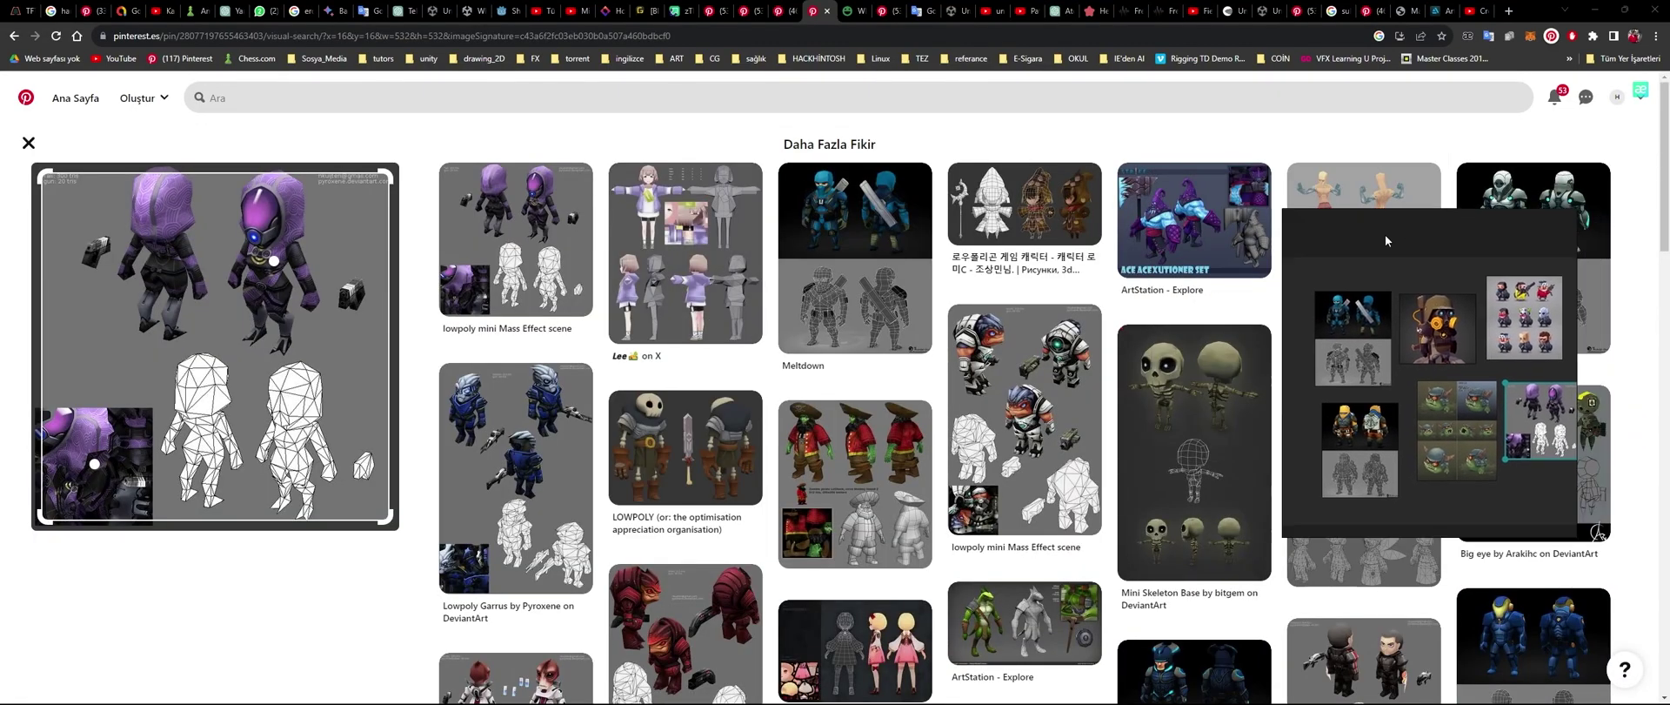
pyautogui.click(999, 687)
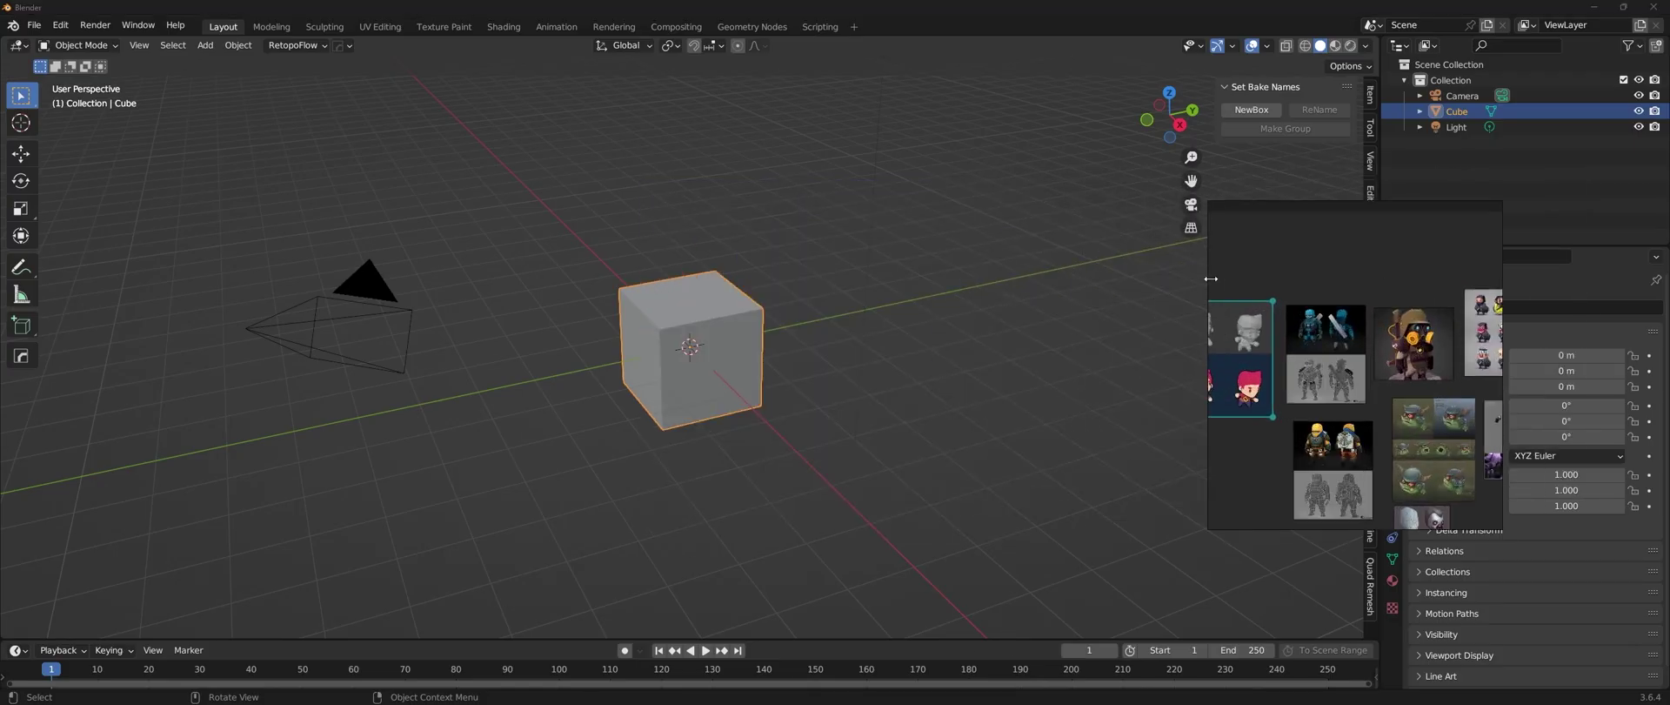
# - Widen the reference board and zoom in to enlarge the reference images
pyautogui.moveTo(1210, 278); pyautogui.dragTo(902, 307)
pyautogui.scroll(3, 902, 307)
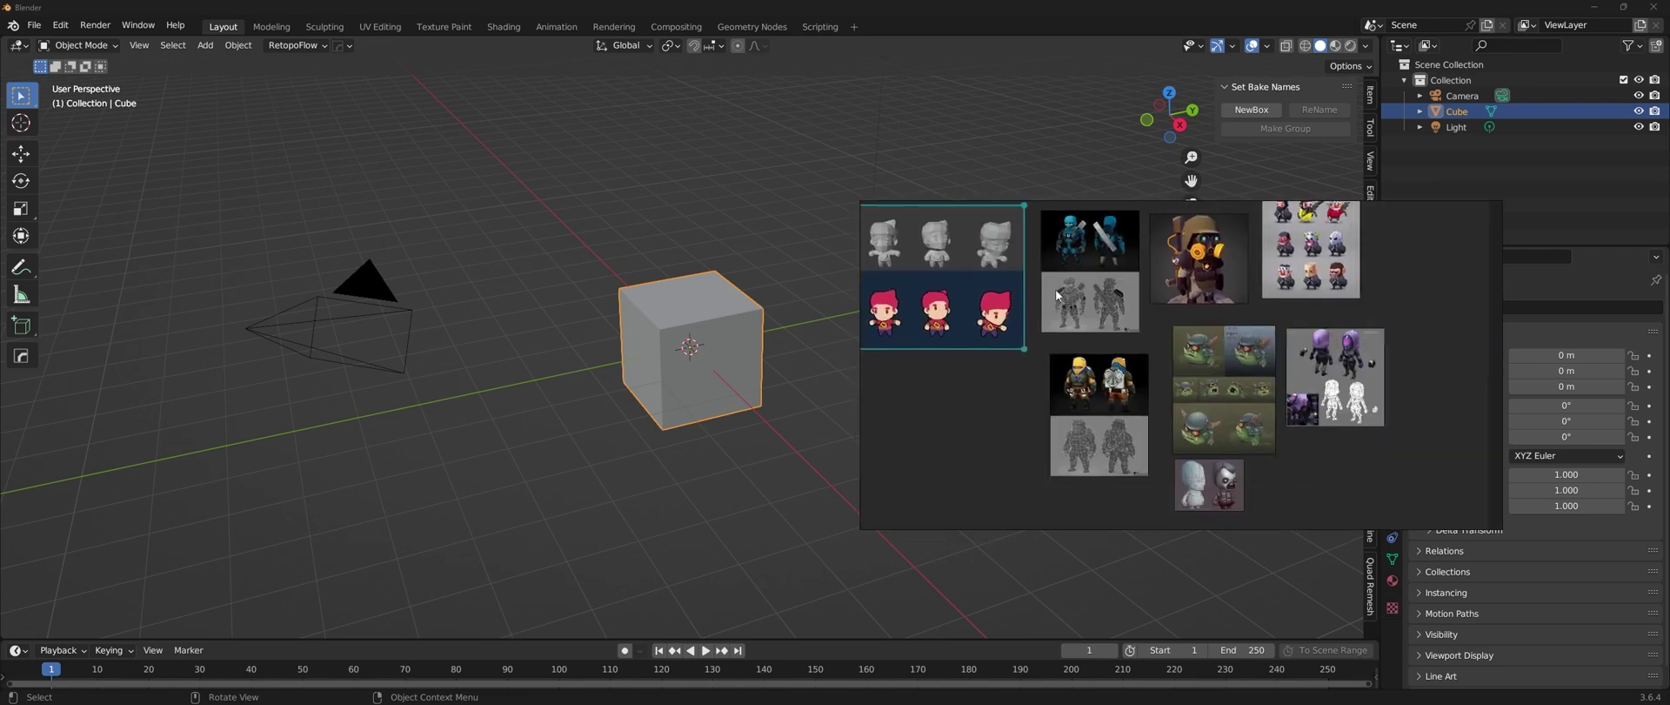
pyautogui.scroll(-3, 1454, 202)
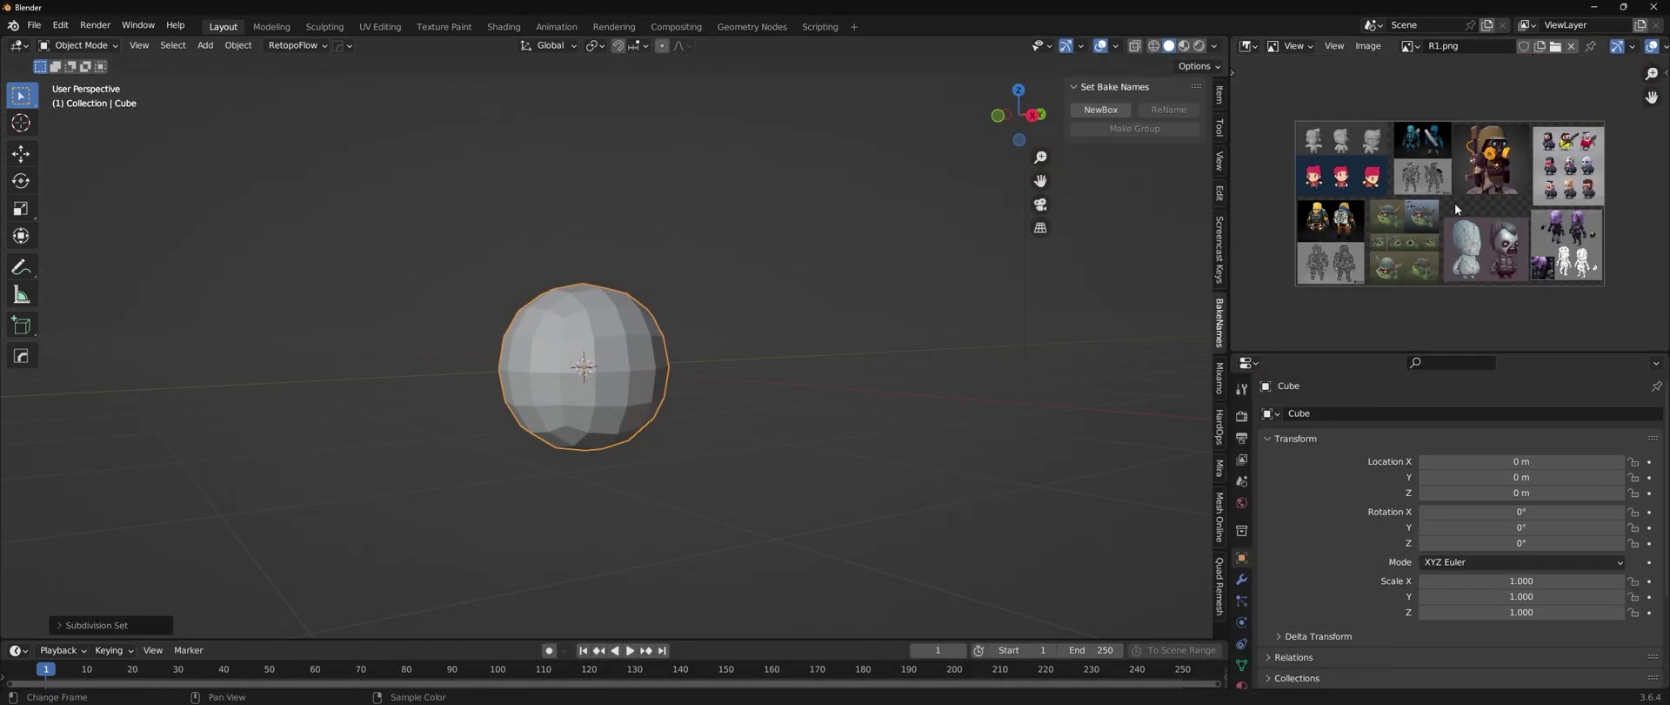
pyautogui.scroll(2, 1563, 207)
pyautogui.scroll(2, 1524, 233)
pyautogui.scroll(2, 1524, 233)
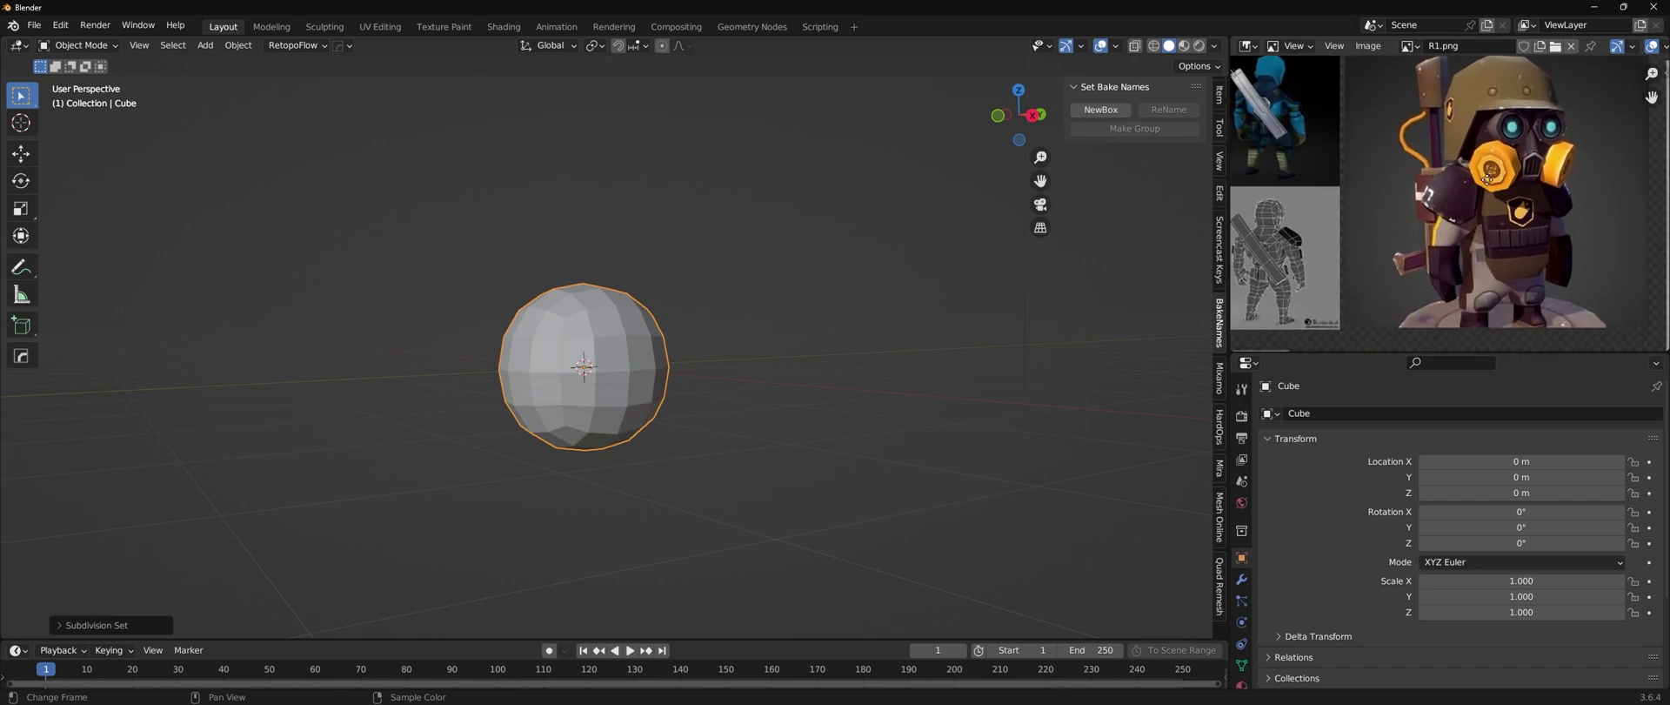
# - Duplicate the sphere and place the copy above the original along Z
pyautogui.click(1115, 45)
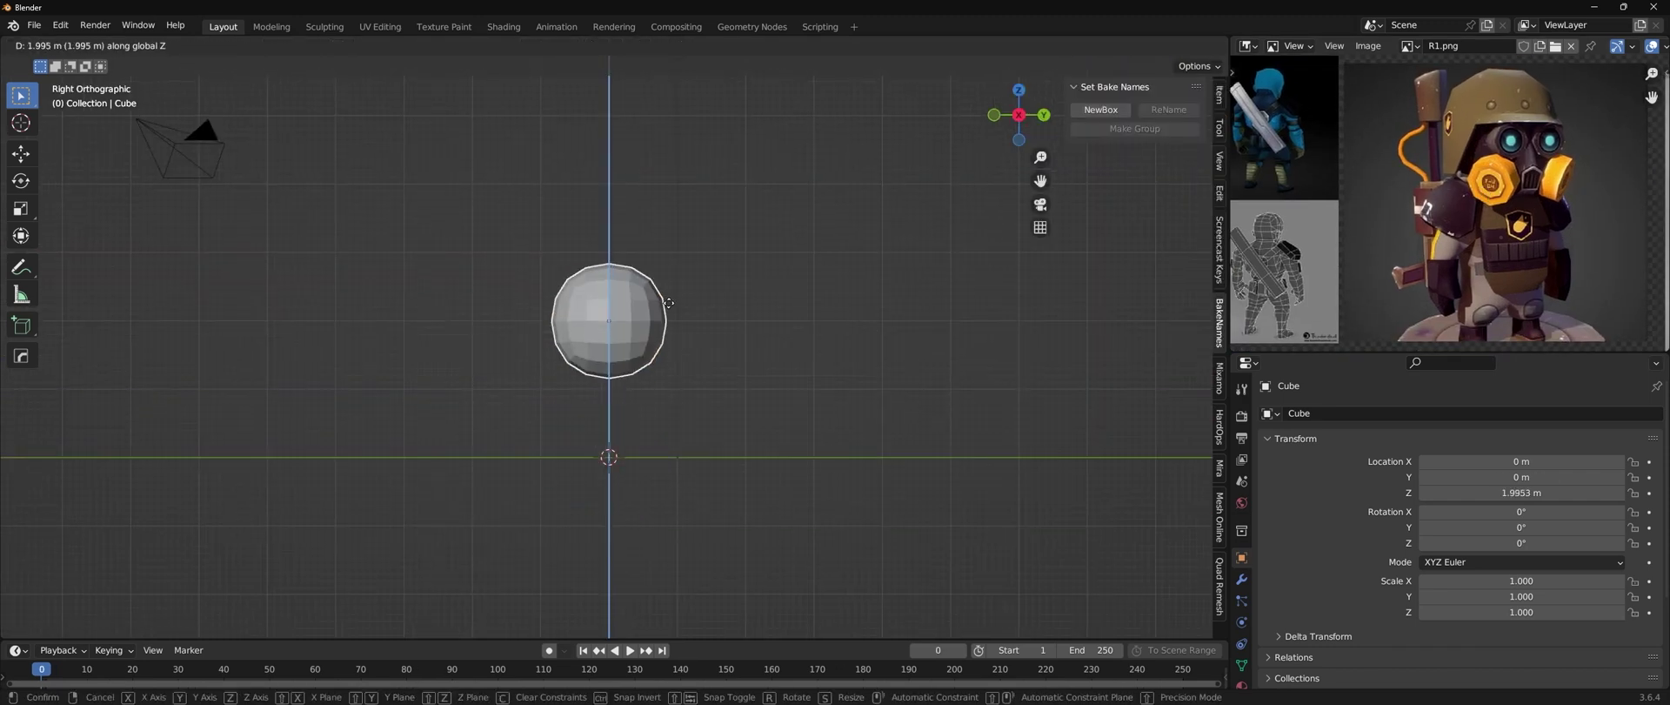
pyautogui.hotkey('shift', 'd')
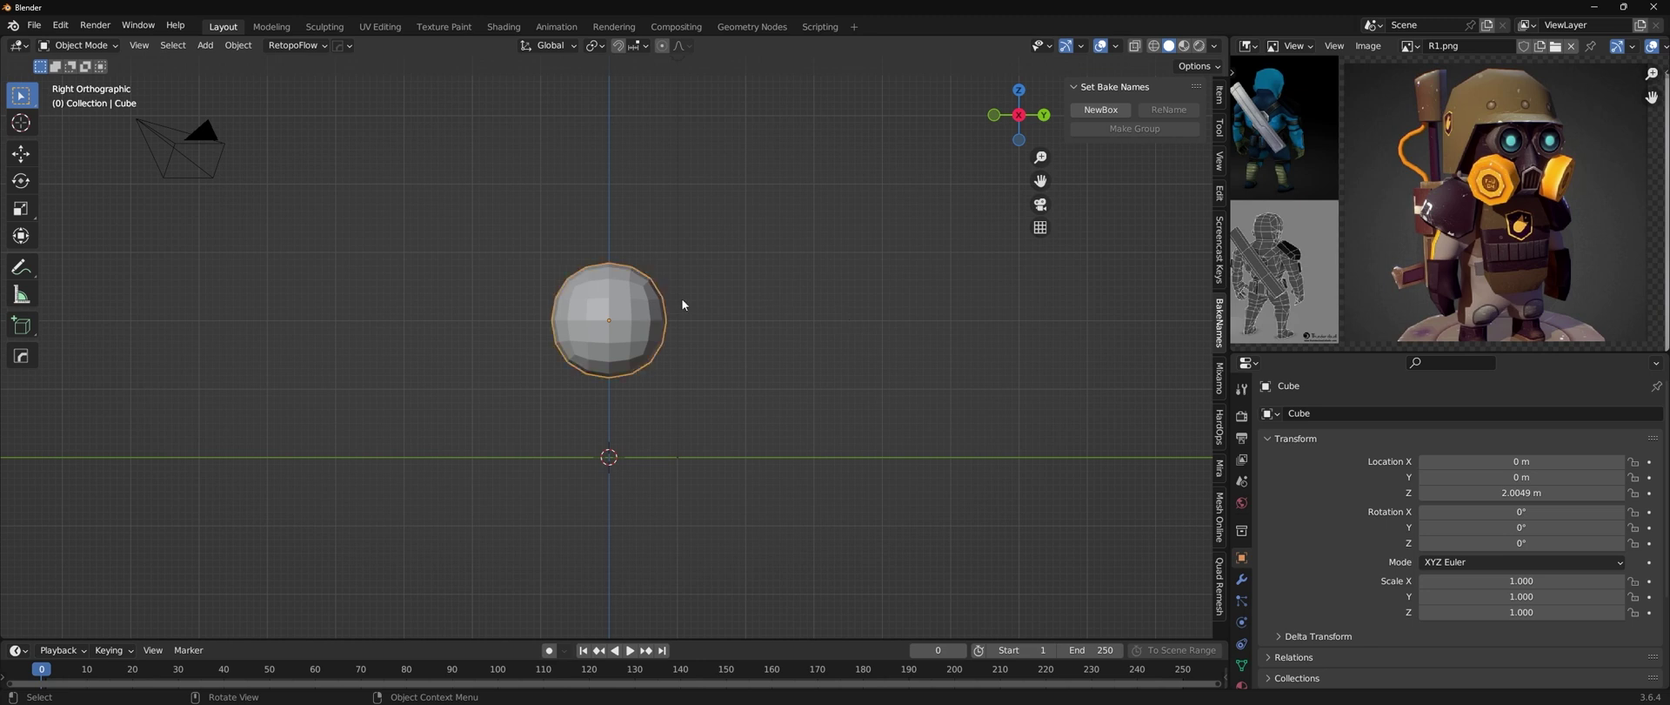
pyautogui.press('z')
pyautogui.click(679, 285)
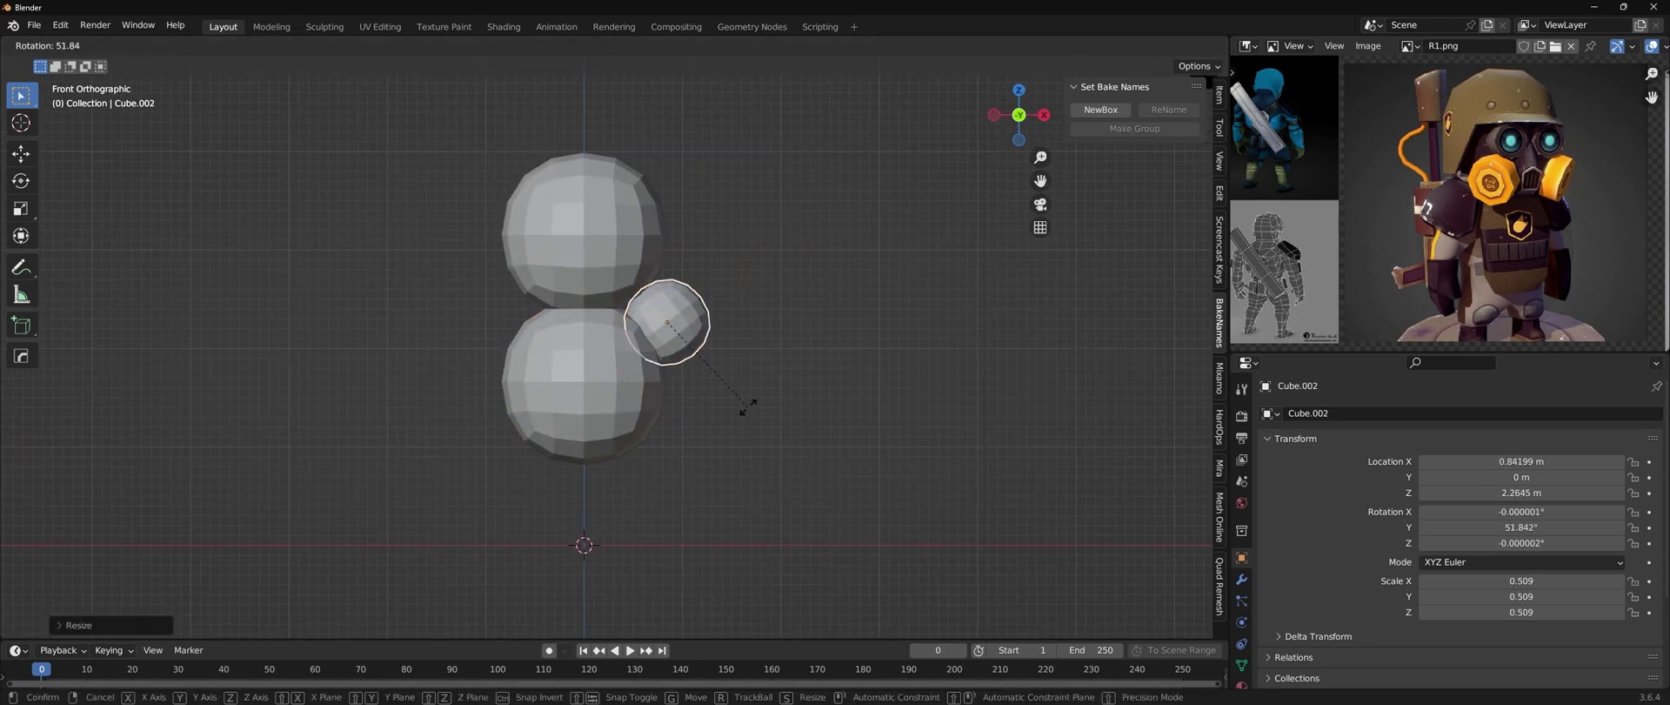
# - Add a Mirror modifier to the small sphere, collapsing its Subdivision settings
pyautogui.click(1241, 578)
pyautogui.click(1310, 444)
pyautogui.click(1392, 413)
pyautogui.click(1435, 209)
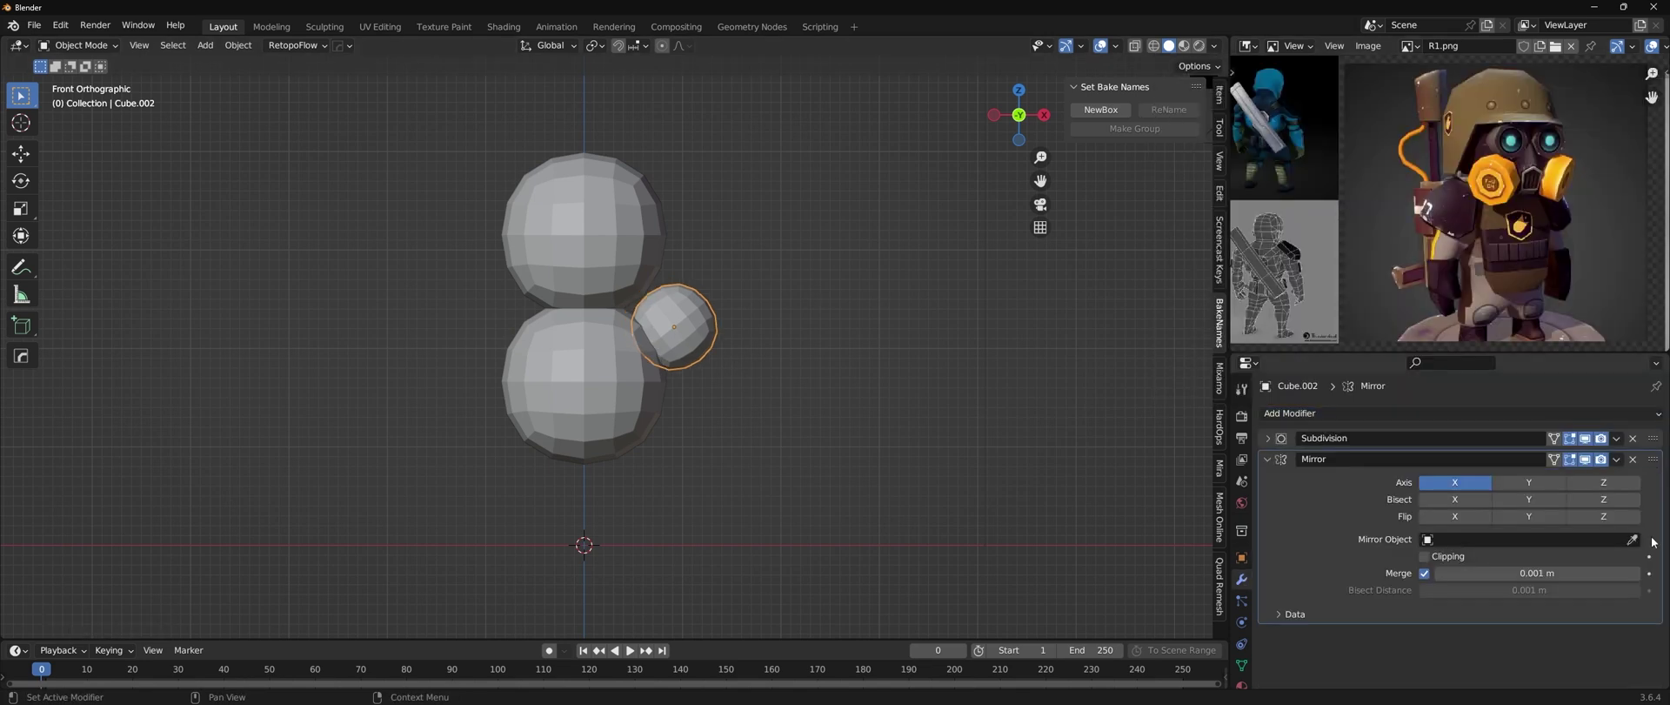
# - Delete the front faces of the head sphere in Edit Mode
pyautogui.click(609, 218)
pyautogui.moveTo(609, 218); pyautogui.dragTo(686, 328, button='middle')
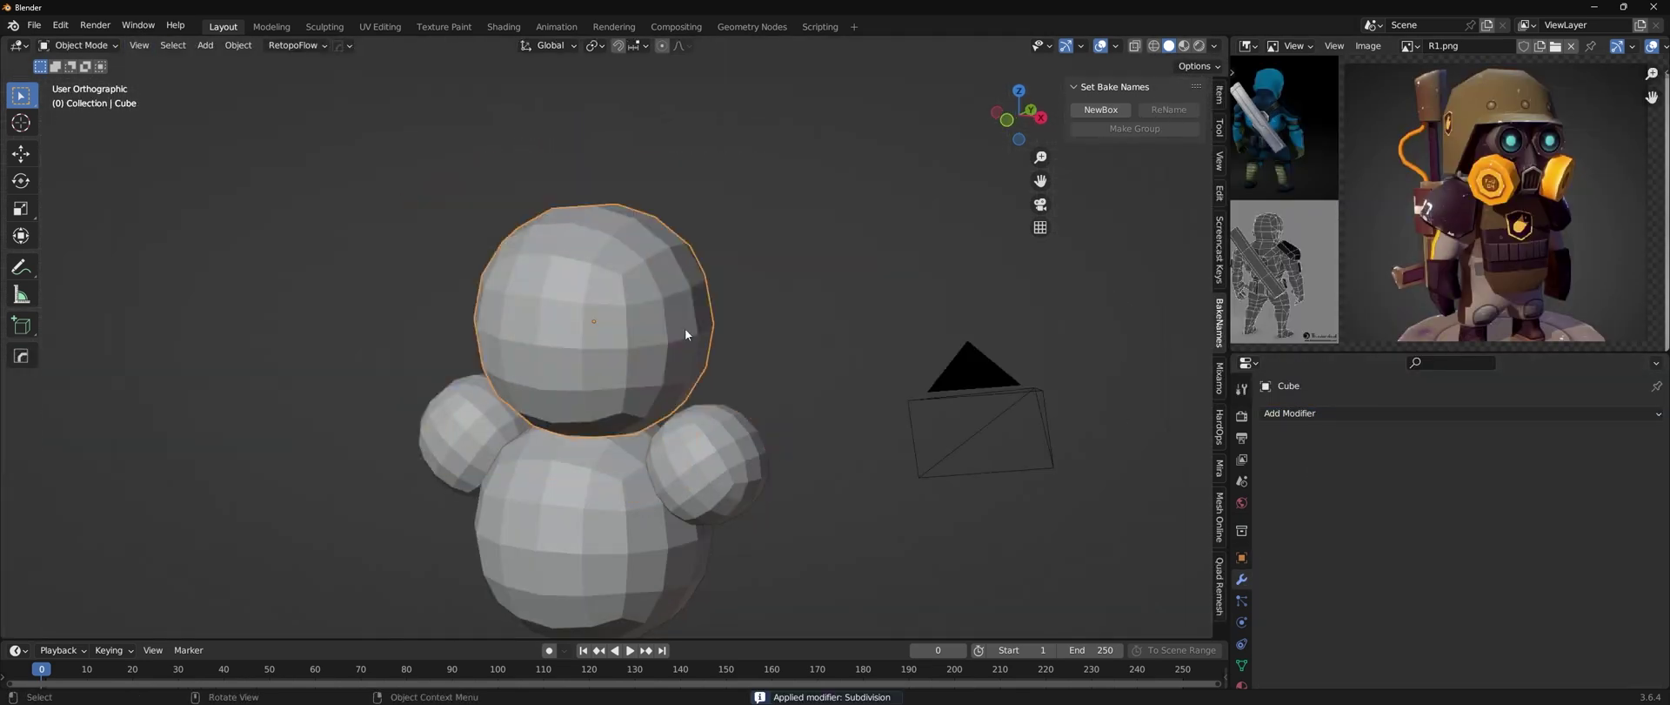
pyautogui.press('Tab')
pyautogui.scroll(3, 656, 277)
pyautogui.click(734, 278)
pyautogui.keyDown('shift'); pyautogui.click(656, 277); pyautogui.keyUp('shift')
pyautogui.moveTo(656, 277)
pyautogui.mouseDown(button='middle')
pyautogui.moveTo(621, 363)
pyautogui.moveTo(600, 211)
pyautogui.mouseUp(button='middle')
pyautogui.press('Delete')
pyautogui.press('Delete')
# - Select the head's left-half faces, add a Mirror modifier, and isolate the head
pyautogui.click(1289, 413)
pyautogui.click(1305, 171)
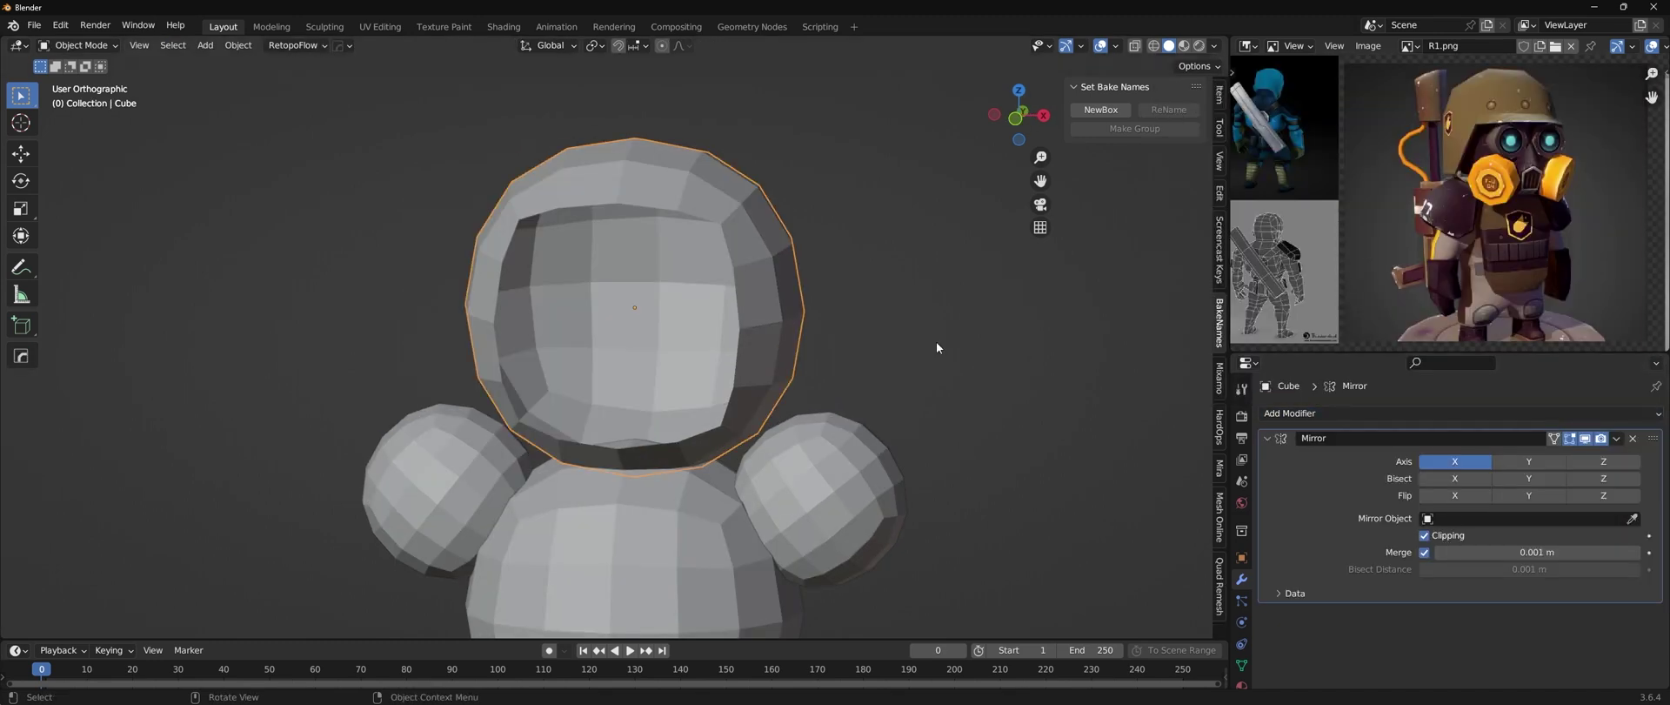
pyautogui.press('KP_Divide')
pyautogui.moveTo(608, 310); pyautogui.dragTo(688, 419, button='middle')
pyautogui.keyDown('alt'); pyautogui.click(688, 419); pyautogui.keyUp('alt')
# - Delete the selected faces, then scale and move the helmet edge vertices in front and side views
pyautogui.click(525, 361)
pyautogui.moveTo(526, 367); pyautogui.dragTo(736, 449, button='middle')
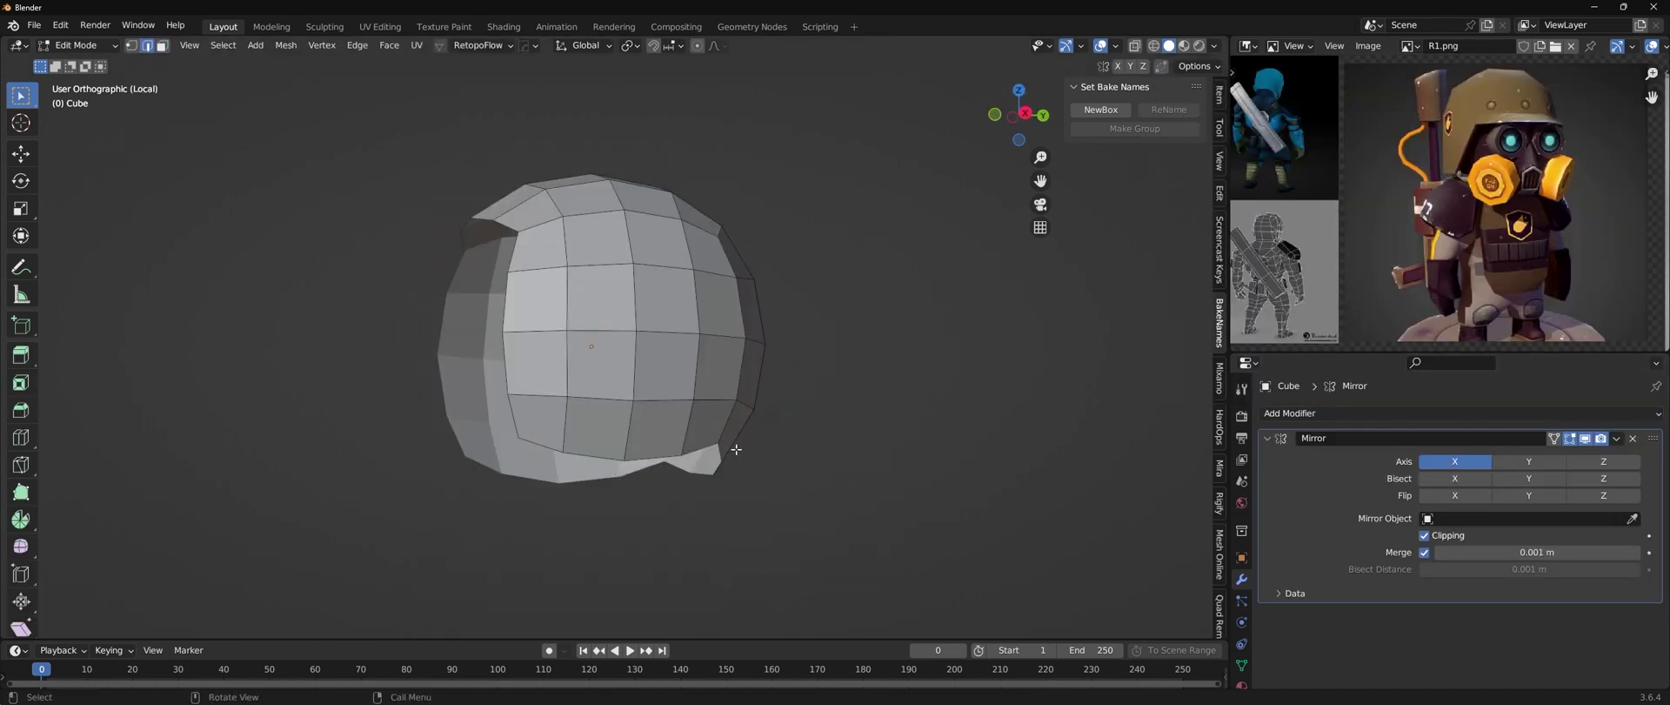
pyautogui.press('KP_1')
pyautogui.press('s')
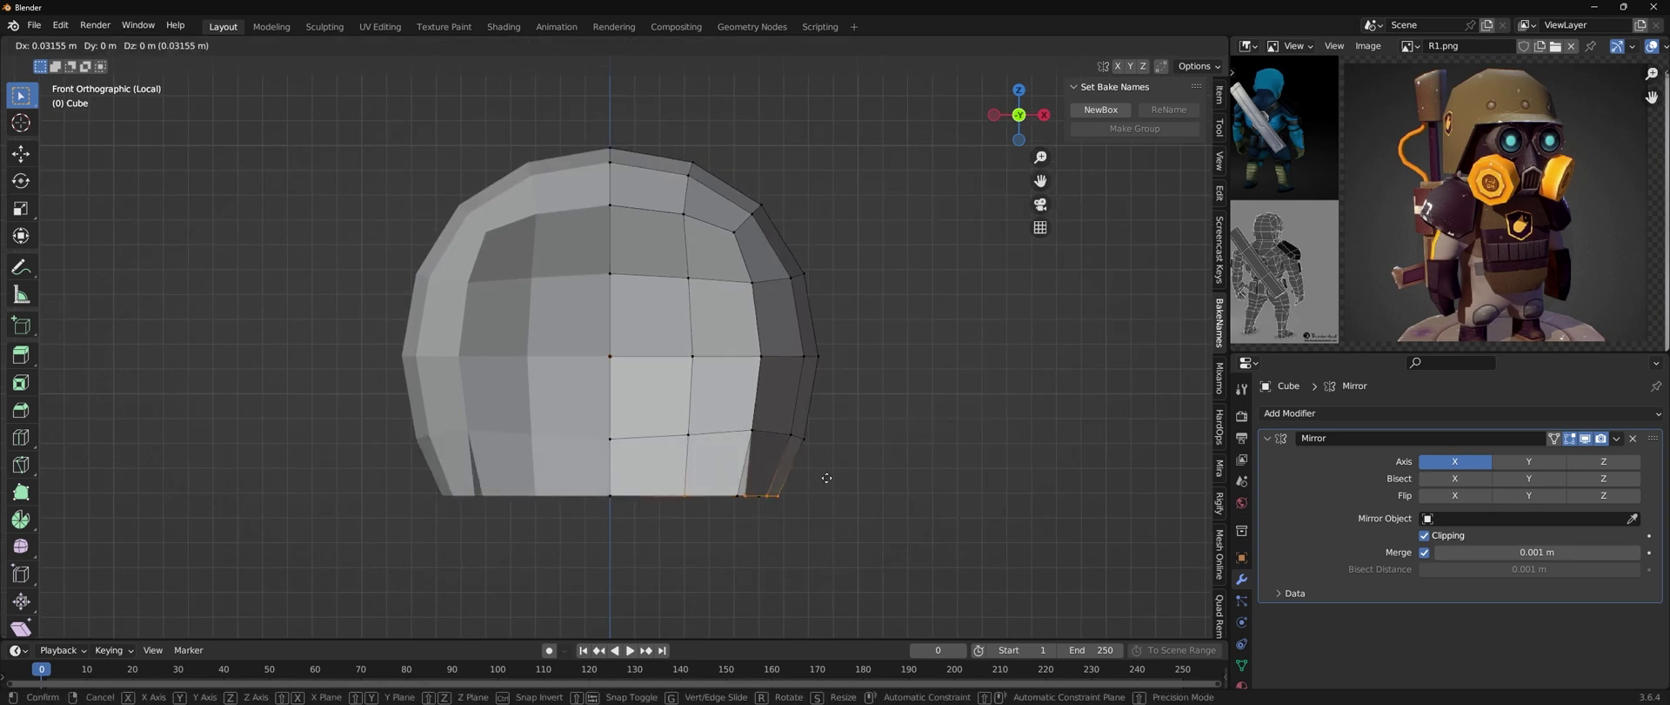
pyautogui.click(826, 477)
pyautogui.press('KP_3')
pyautogui.moveTo(400, 559); pyautogui.dragTo(450, 513)
pyautogui.click(559, 495)
pyautogui.moveTo(560, 495); pyautogui.dragTo(752, 447, button='middle')
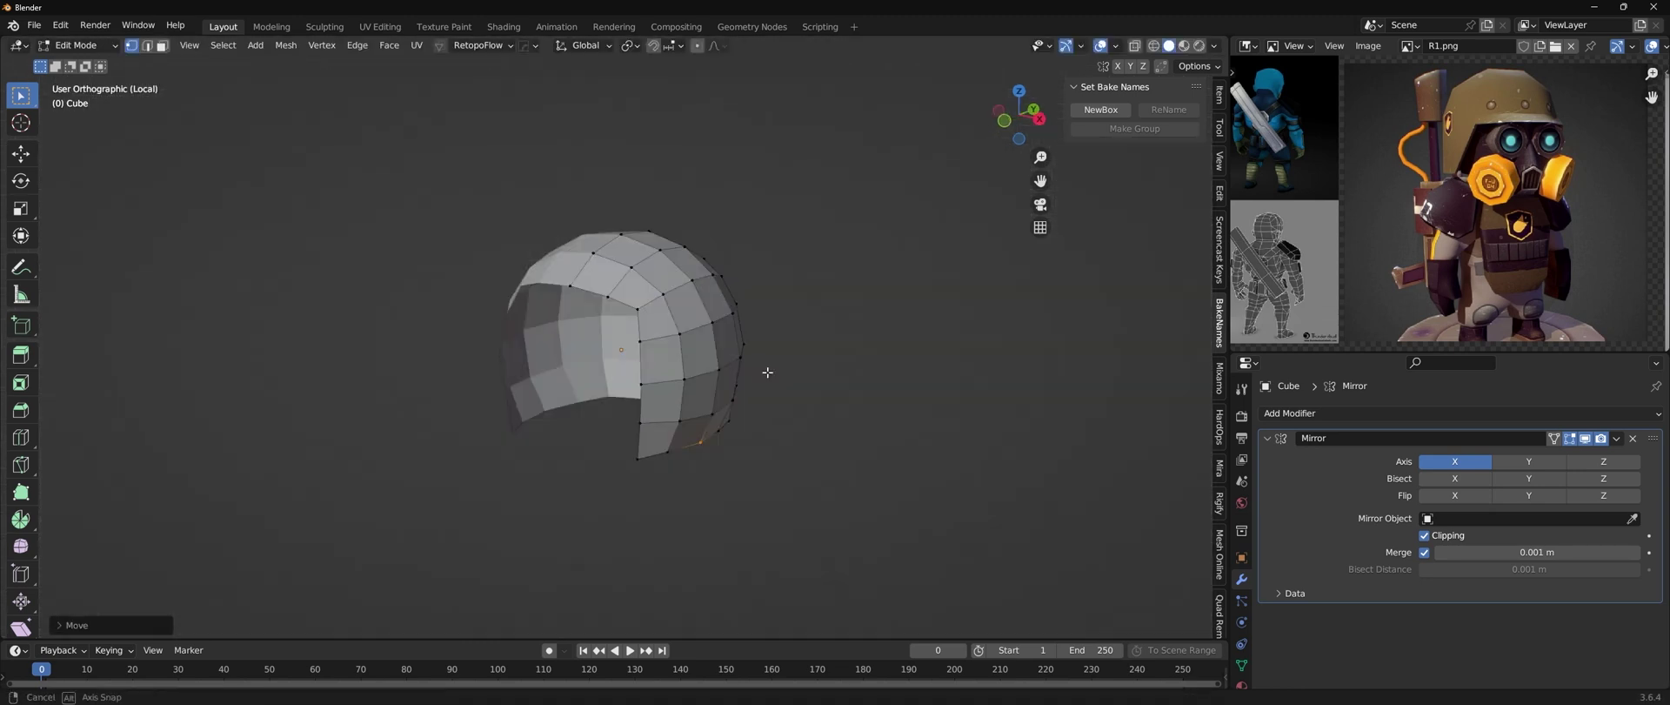
# - Add a Solidify modifier of 0.09 m thickness to the helmet
pyautogui.hotkey('ctrl', 'Tab')
pyautogui.moveTo(714, 501)
pyautogui.mouseDown(button='middle')
pyautogui.moveTo(559, 373)
pyautogui.moveTo(794, 335)
pyautogui.moveTo(716, 328)
pyautogui.mouseUp(button='middle')
pyautogui.hotkey('ctrl', 'Tab')
pyautogui.click(1462, 413)
pyautogui.click(1331, 320)
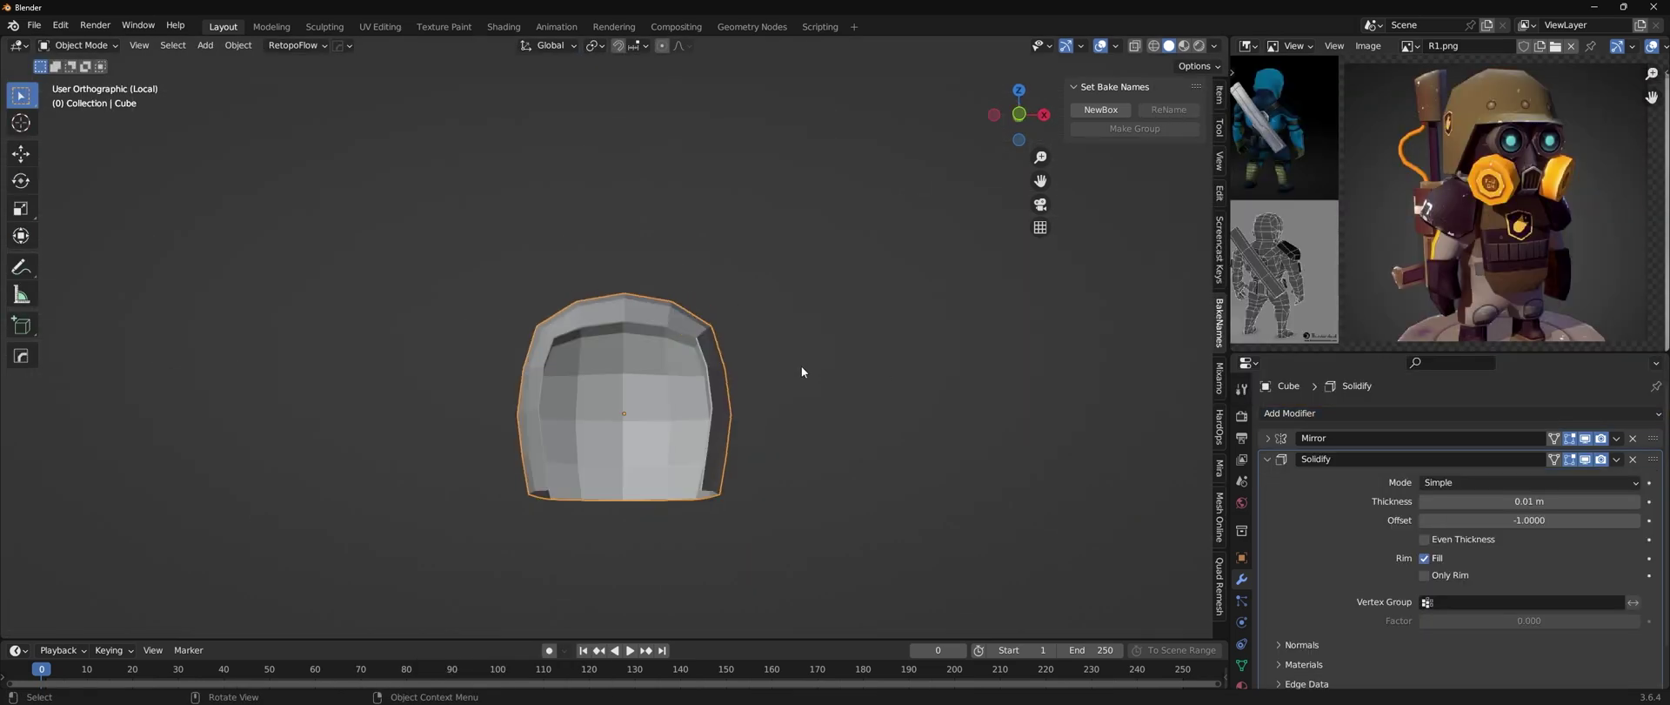
pyautogui.scroll(2, 801, 366)
pyautogui.scroll(-3, 802, 388)
# - Duplicate a sphere and move it up inside the helmet as the head
pyautogui.press('KP_Divide')
pyautogui.press('KP_1')
pyautogui.click(615, 484)
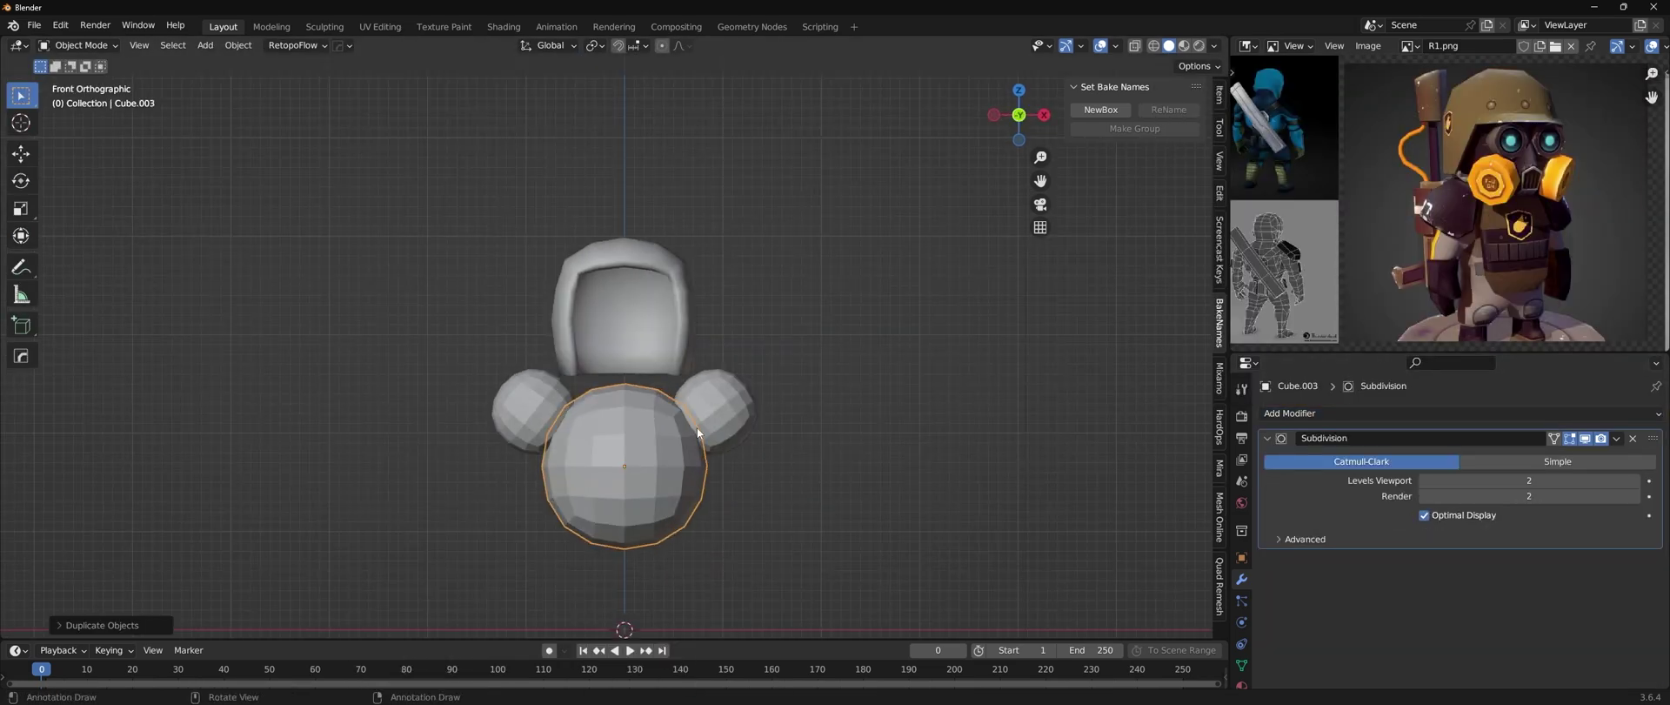
pyautogui.scroll(2, 779, 379)
pyautogui.moveTo(780, 380); pyautogui.dragTo(621, 400, button='middle')
pyautogui.press('KP_1')
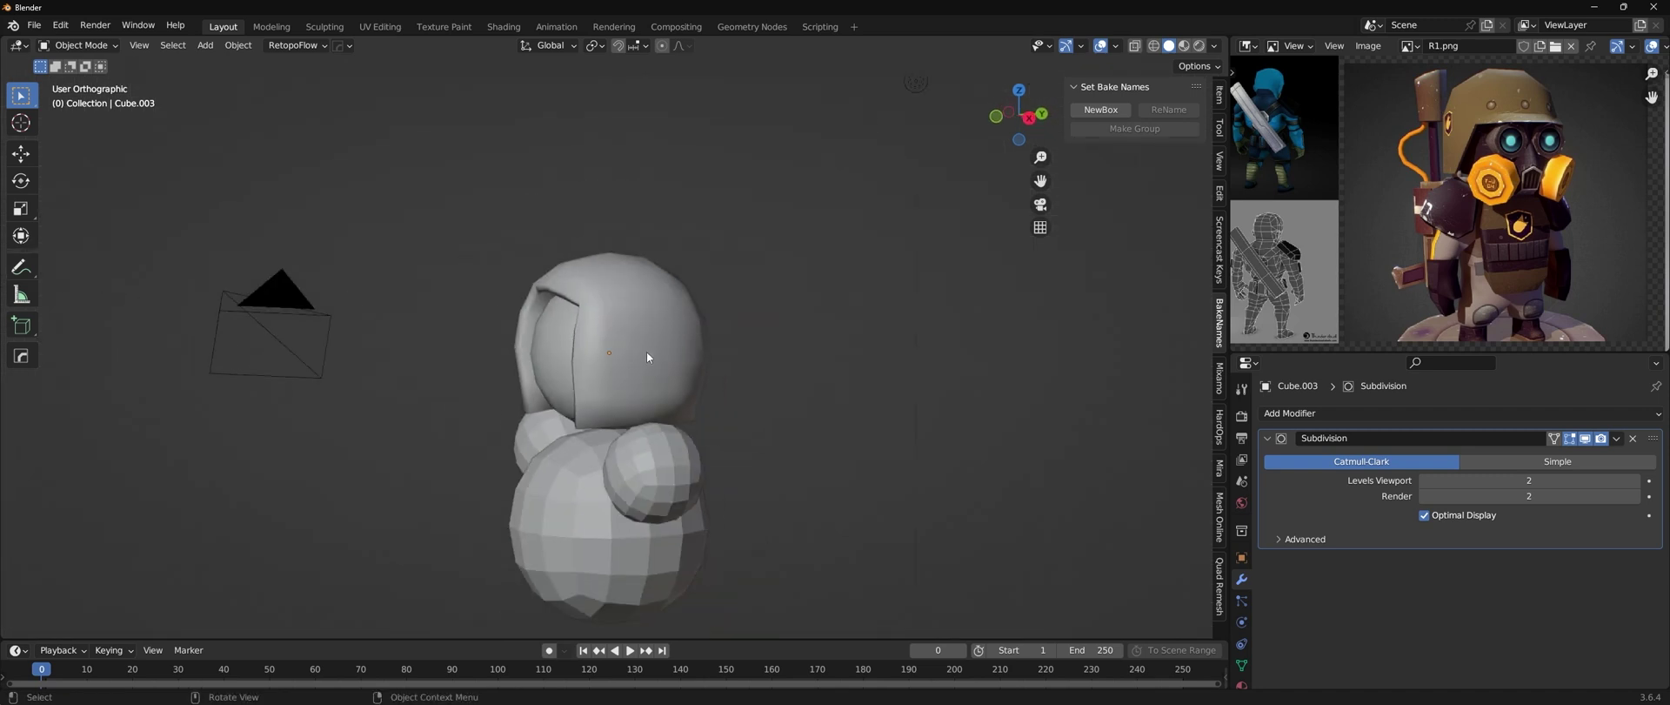
# - Shape the helmet's front brim by moving and tilting its vertices
pyautogui.click(647, 357)
pyautogui.press('Tab')
pyautogui.press('KP_3')
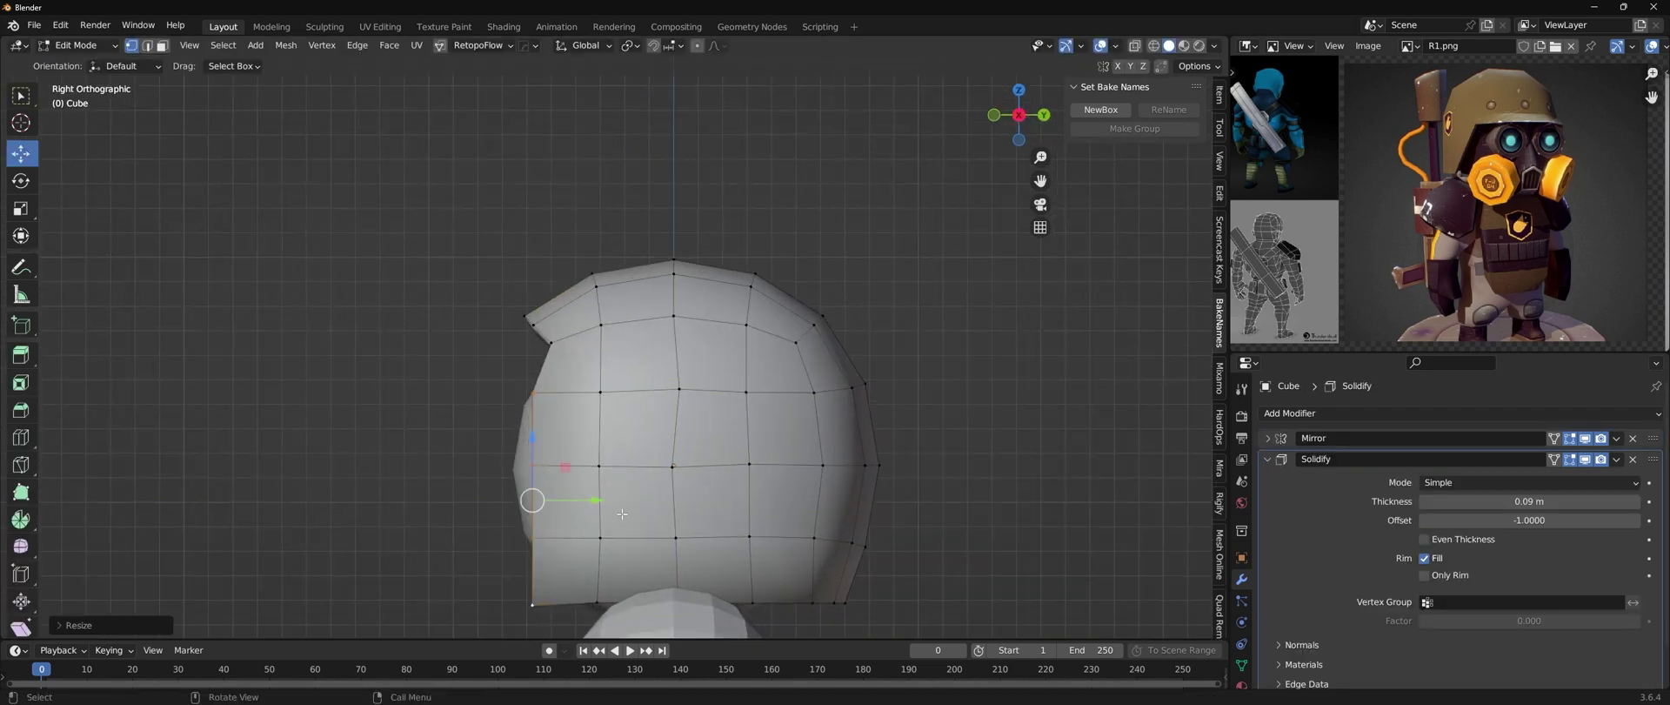
pyautogui.click(622, 499)
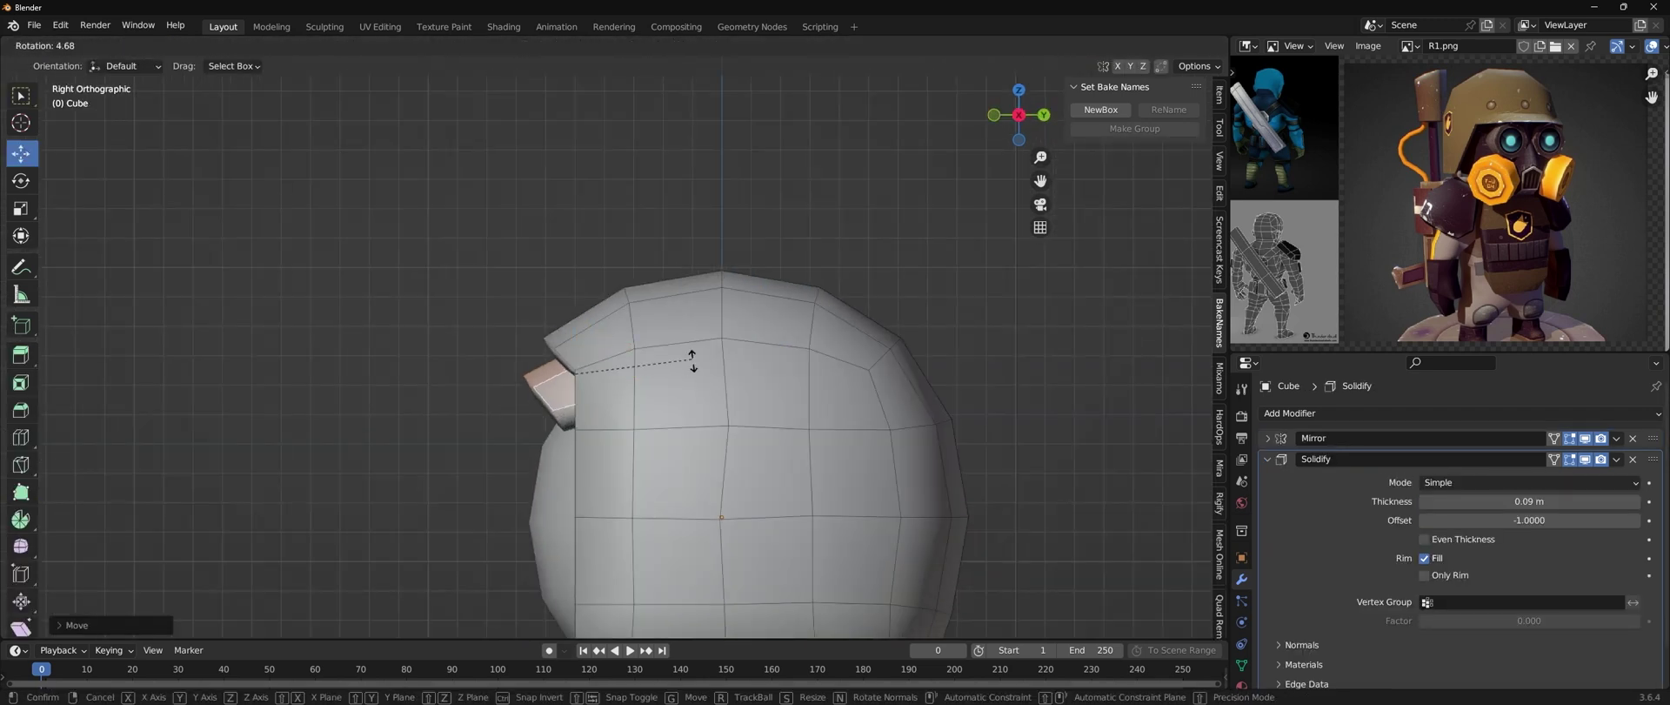
pyautogui.press('Tab')
pyautogui.moveTo(621, 499)
pyautogui.mouseDown(button='middle')
pyautogui.moveTo(736, 374)
pyautogui.moveTo(571, 384)
pyautogui.mouseUp(button='middle')
# - Delete the old torso sphere
pyautogui.click(647, 468)
pyautogui.press('Delete')
pyautogui.moveTo(648, 468); pyautogui.dragTo(592, 445, button='middle')
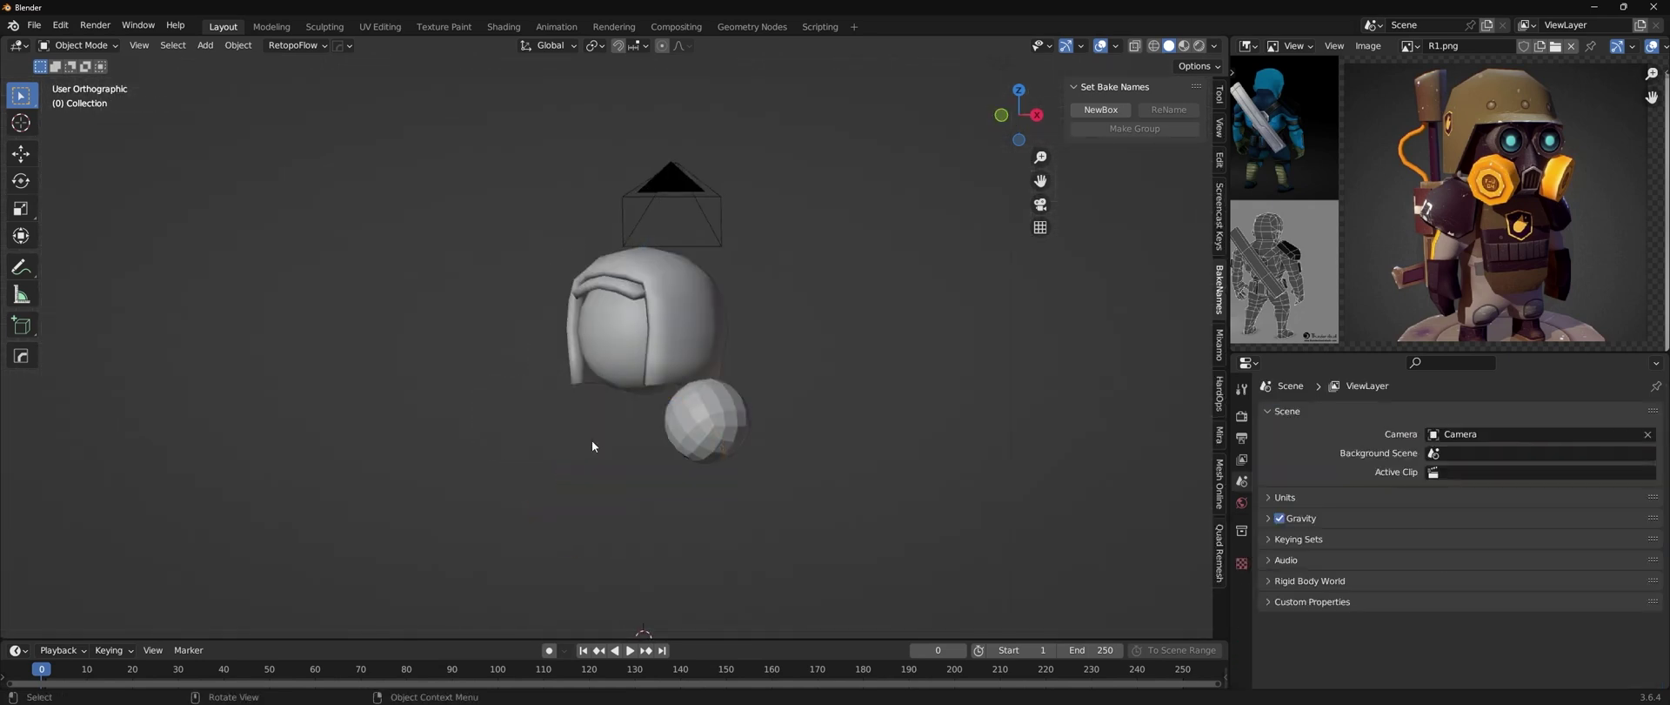
pyautogui.moveTo(349, 374)
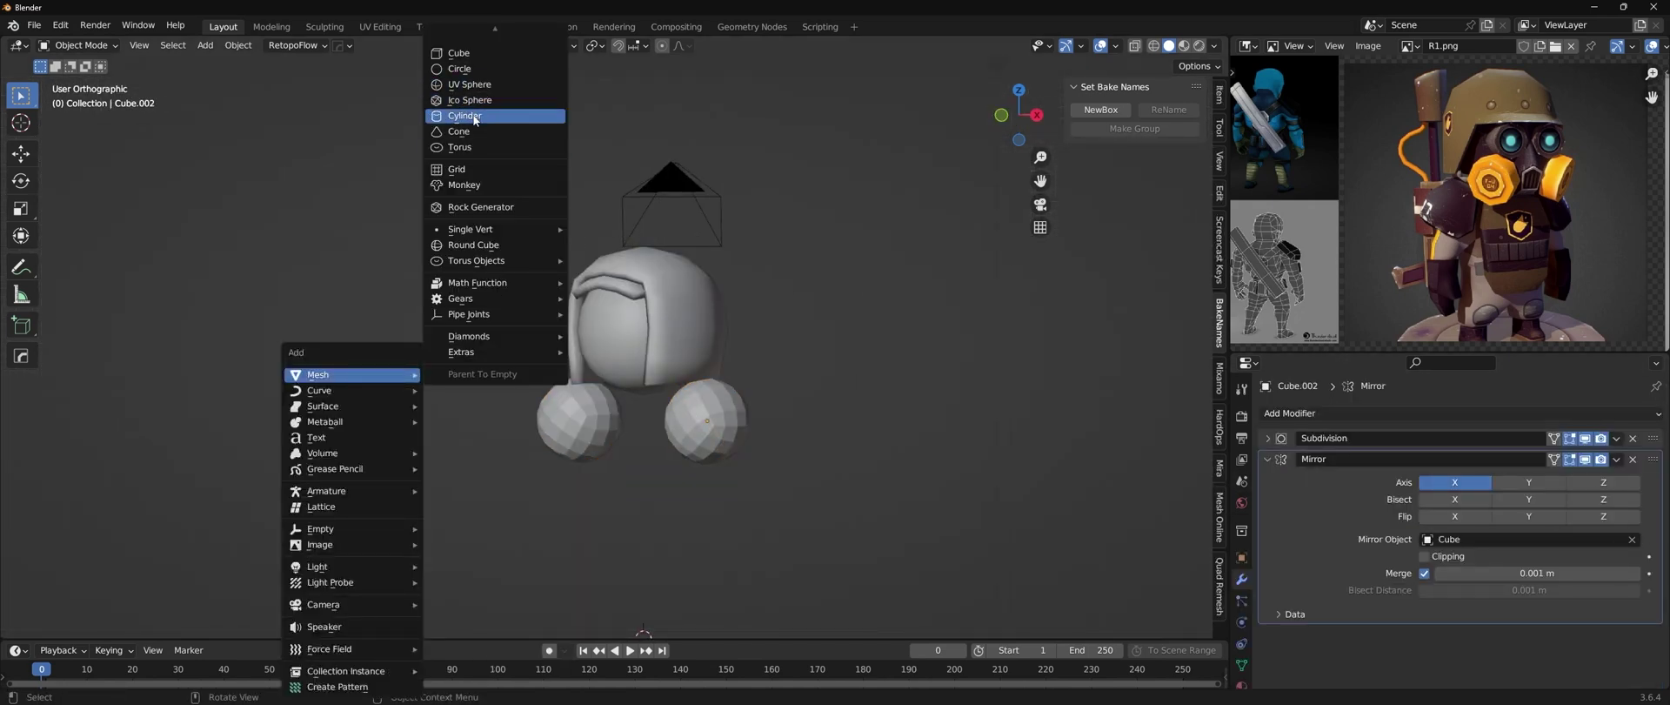
# - Add a cylinder and delete one of its end faces
pyautogui.click(468, 118)
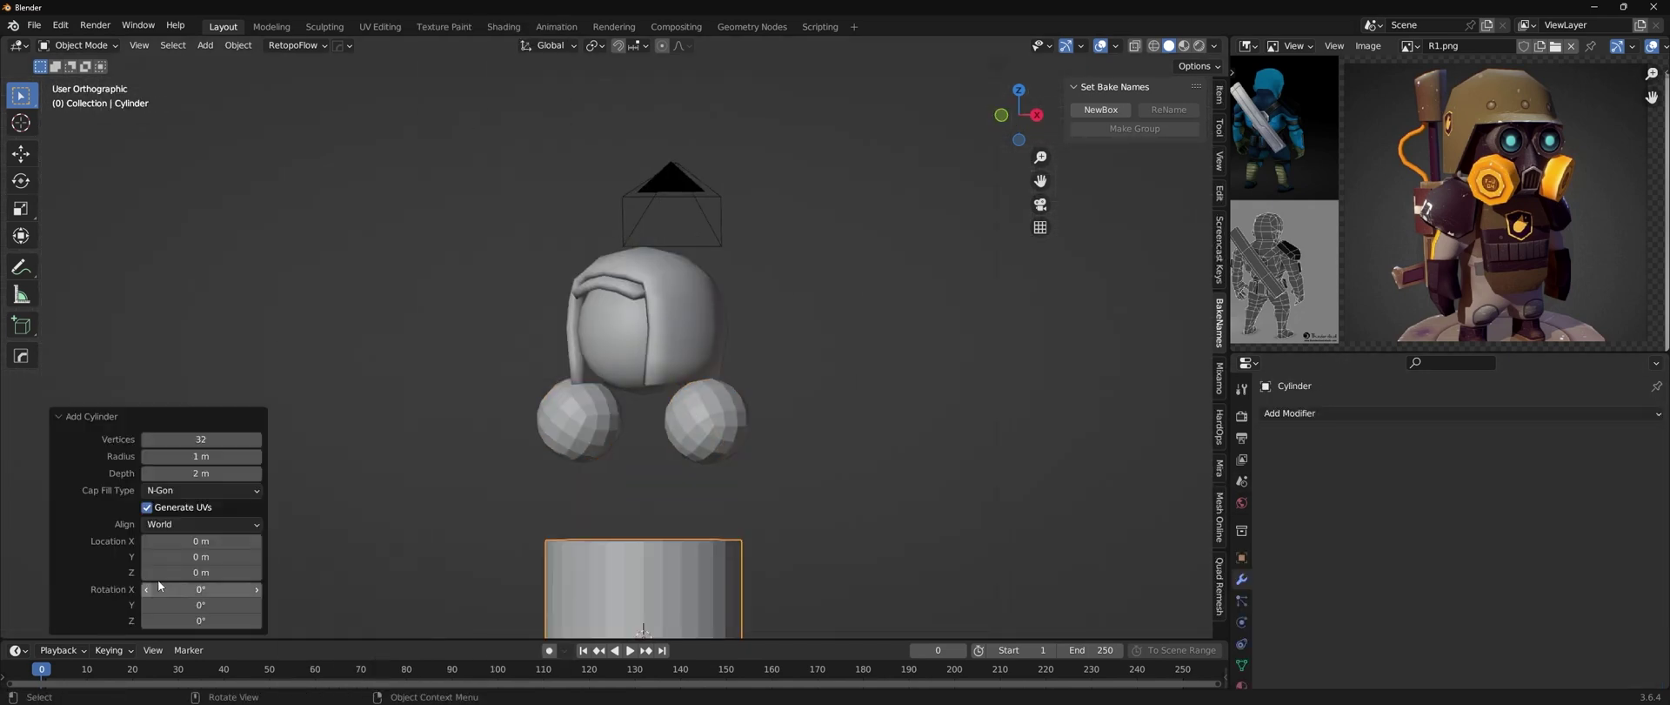
pyautogui.press('Tab')
pyautogui.press('3')
pyautogui.moveTo(644, 451); pyautogui.dragTo(525, 372, button='middle')
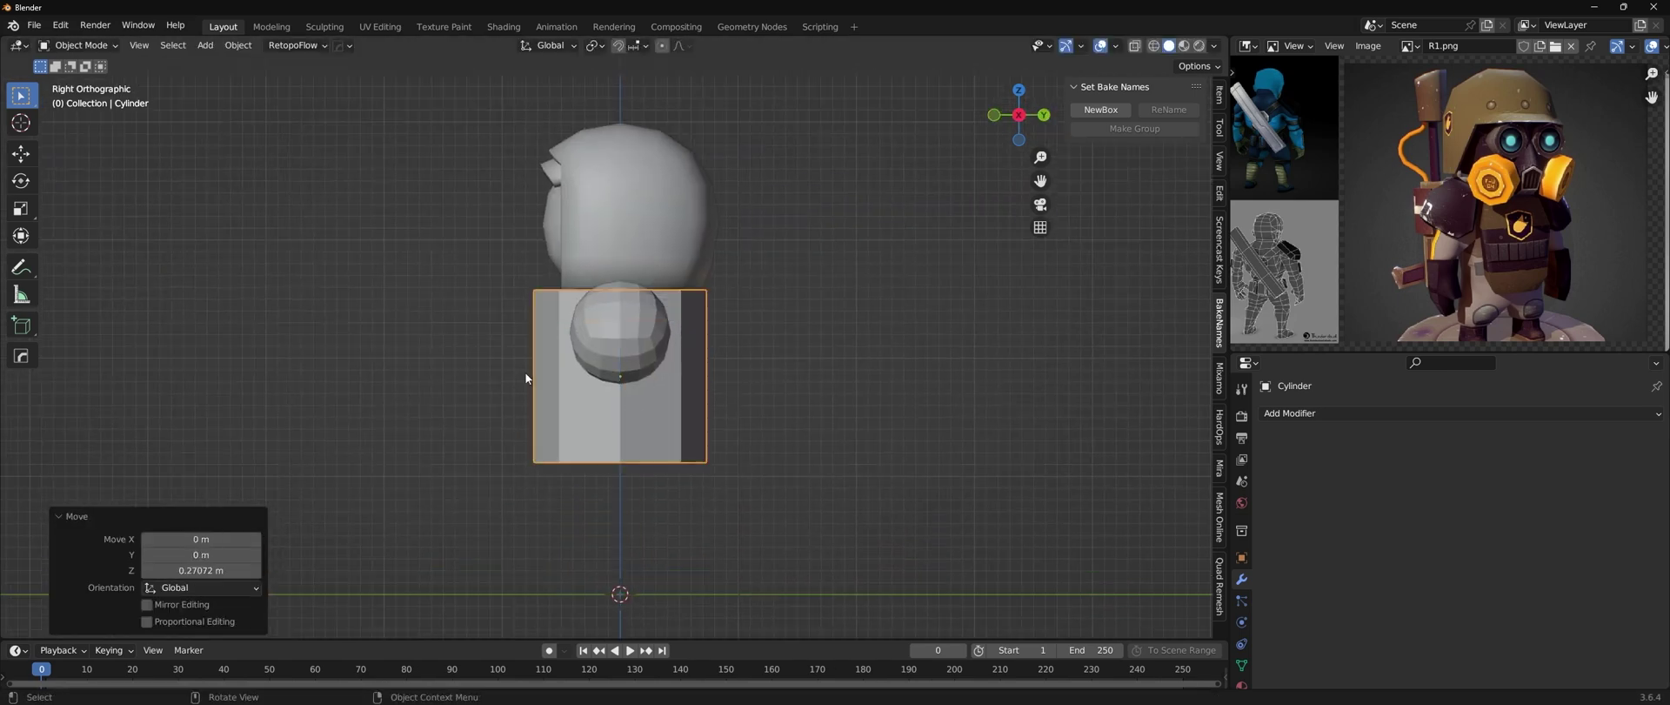
pyautogui.click(626, 435)
pyautogui.press('x')
# - Add an edge loop across the cylinder and pull a shoulder vertex outward
pyautogui.hotkey('ctrl', 'r')
pyautogui.click(687, 391)
pyautogui.moveTo(606, 422)
pyautogui.keyDown('alt'); pyautogui.mouseDown(button='middle')
pyautogui.moveTo(678, 392)
pyautogui.moveTo(609, 313)
pyautogui.moveTo(626, 296)
pyautogui.mouseUp(button='middle'); pyautogui.keyUp('alt')
pyautogui.click(670, 395)
pyautogui.click(696, 344)
pyautogui.press('g')
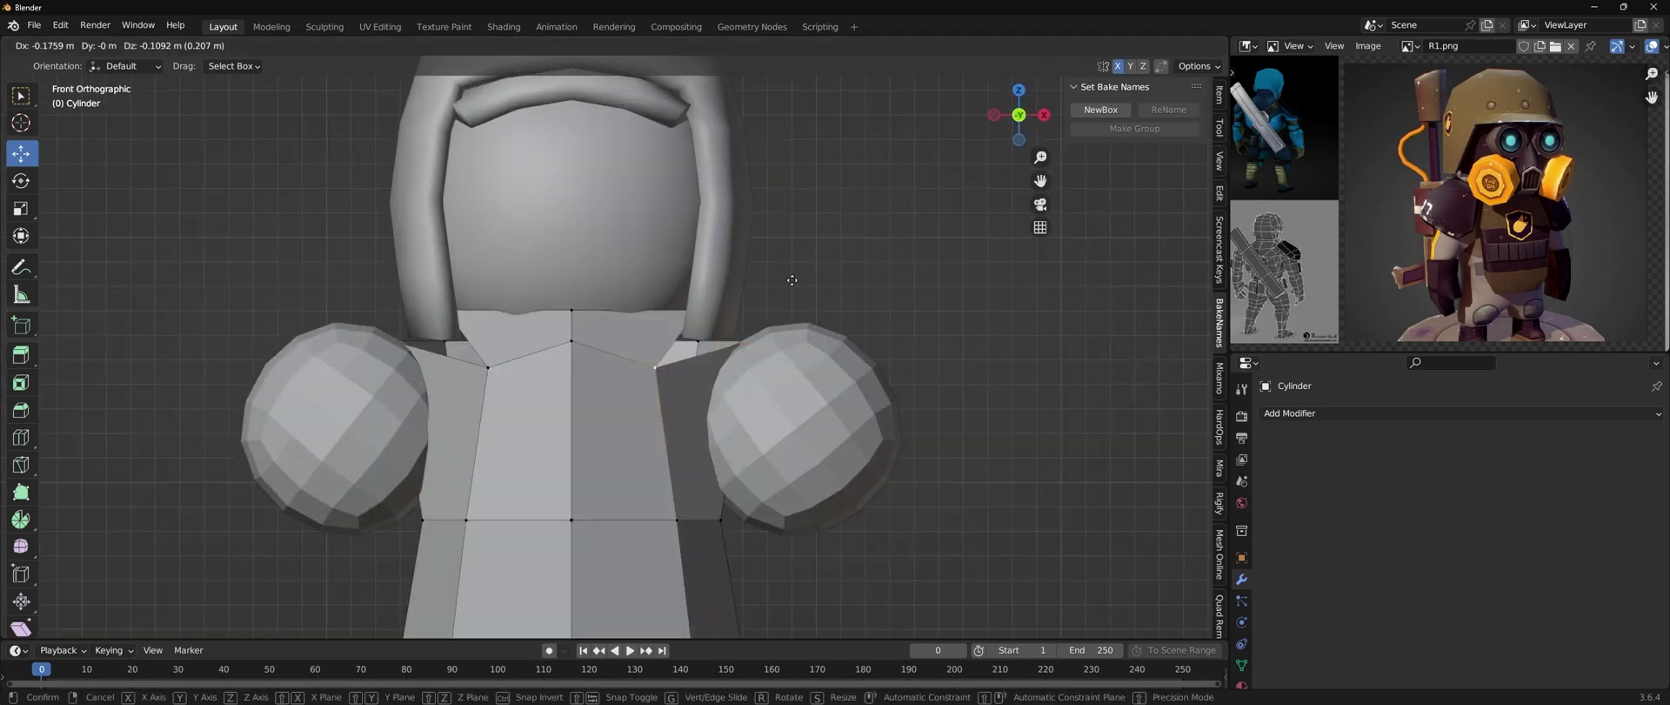
pyautogui.click(792, 280)
# - Isolate the cylinder and move a top vertex to angle the chest
pyautogui.press('KP_Divide')
pyautogui.moveTo(782, 279); pyautogui.dragTo(631, 261, button='middle')
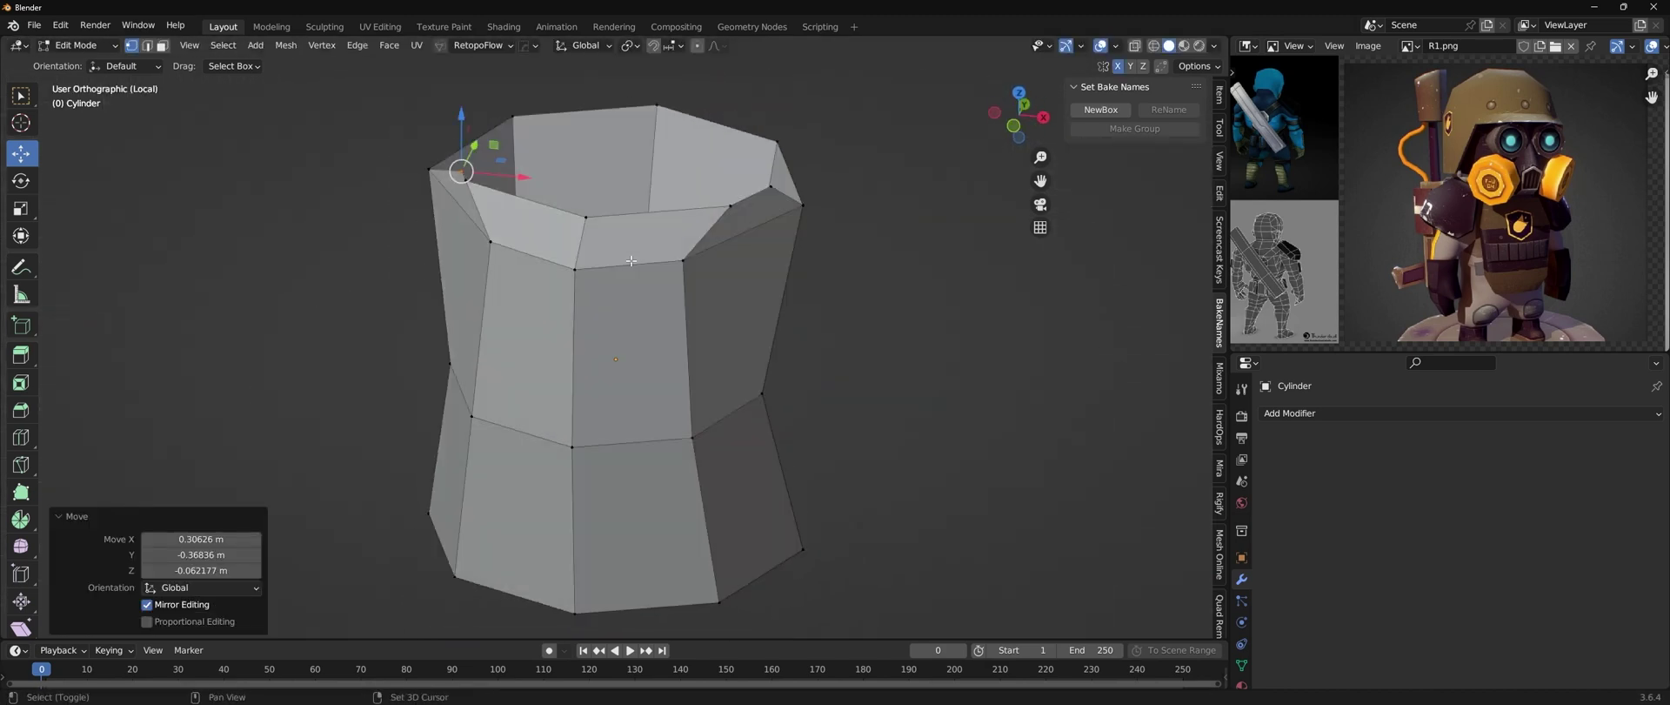
pyautogui.rightClick(631, 261)
pyautogui.click(679, 659)
pyautogui.click(200, 585)
pyautogui.press('ctrl+KP_3')
pyautogui.click(623, 266)
pyautogui.press('g')
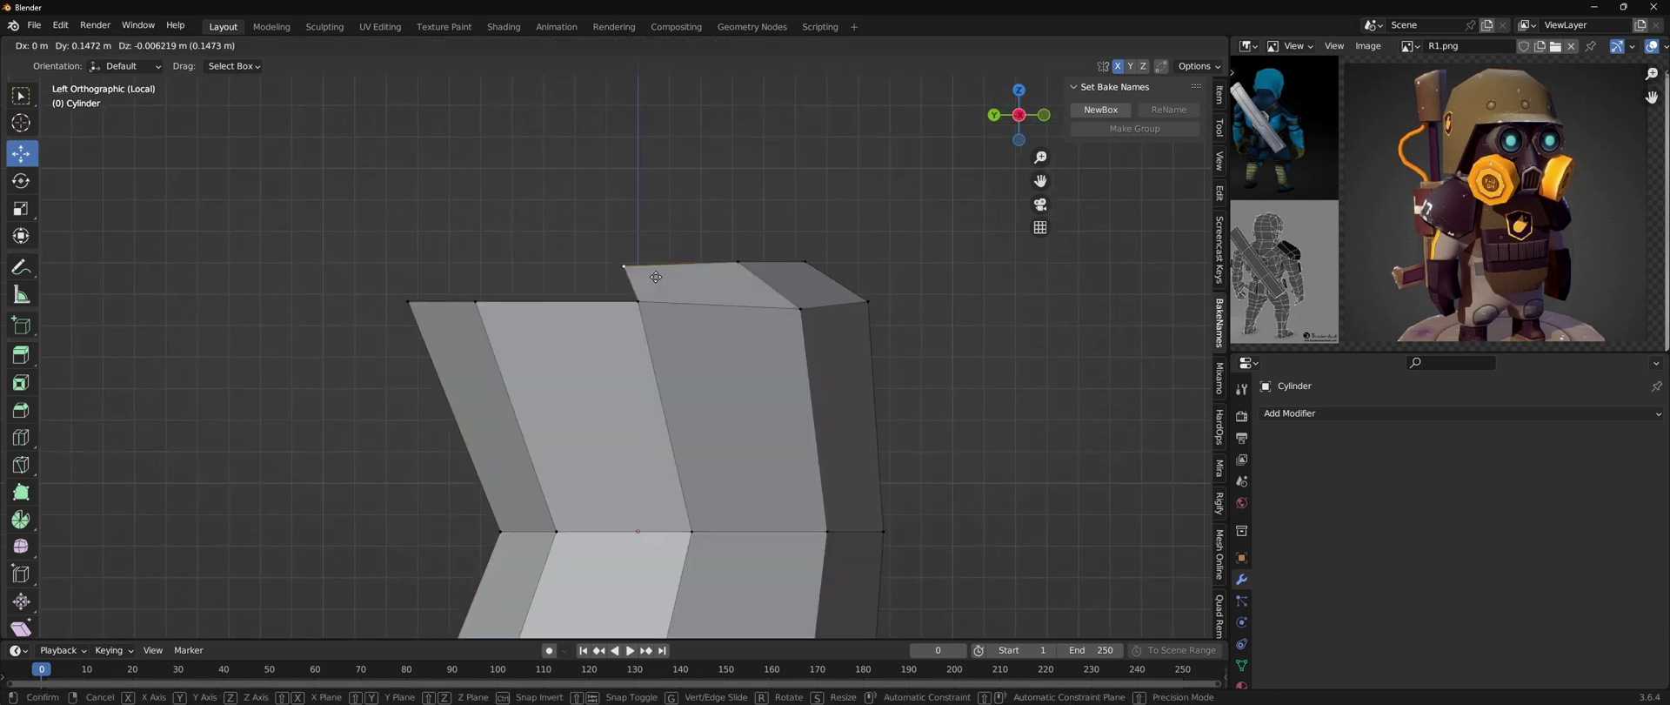
pyautogui.click(656, 277)
# - Knife-cut the torso and push the new cut vertices out along Y
pyautogui.press('KP_3')
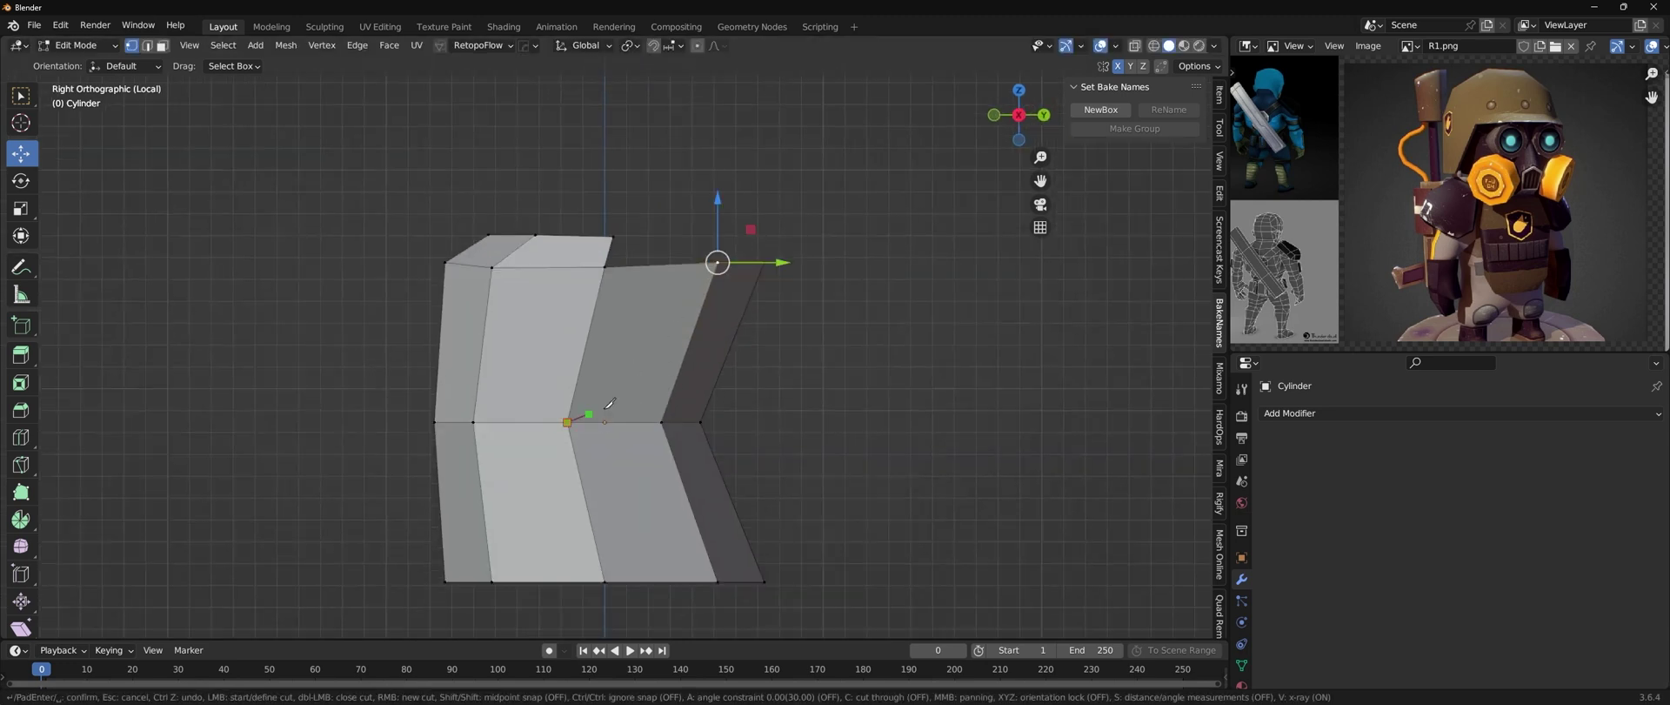
pyautogui.moveTo(610, 403)
pyautogui.mouseDown(button='middle')
pyautogui.moveTo(587, 348)
pyautogui.moveTo(608, 409)
pyautogui.mouseUp(button='middle')
pyautogui.press('Return')
pyautogui.click(474, 467)
pyautogui.press('Return')
pyautogui.press('KP_3')
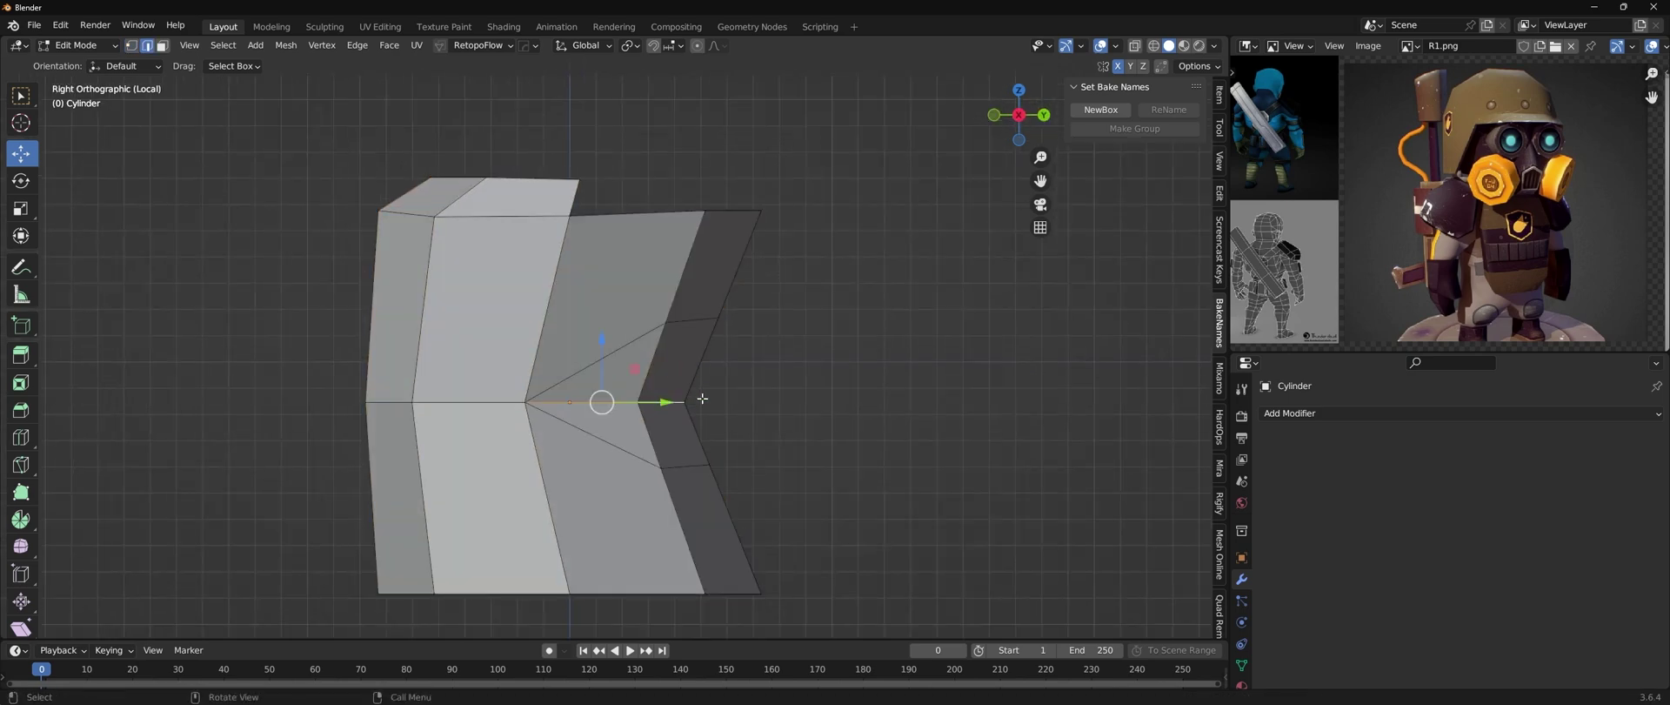
pyautogui.press('g')
pyautogui.press('y')
pyautogui.click(733, 401)
# - Shape the hem vertices into a pointed lower edge and show the whole character
pyautogui.scroll(-3, 713, 413)
pyautogui.moveTo(696, 422); pyautogui.dragTo(679, 429, button='middle')
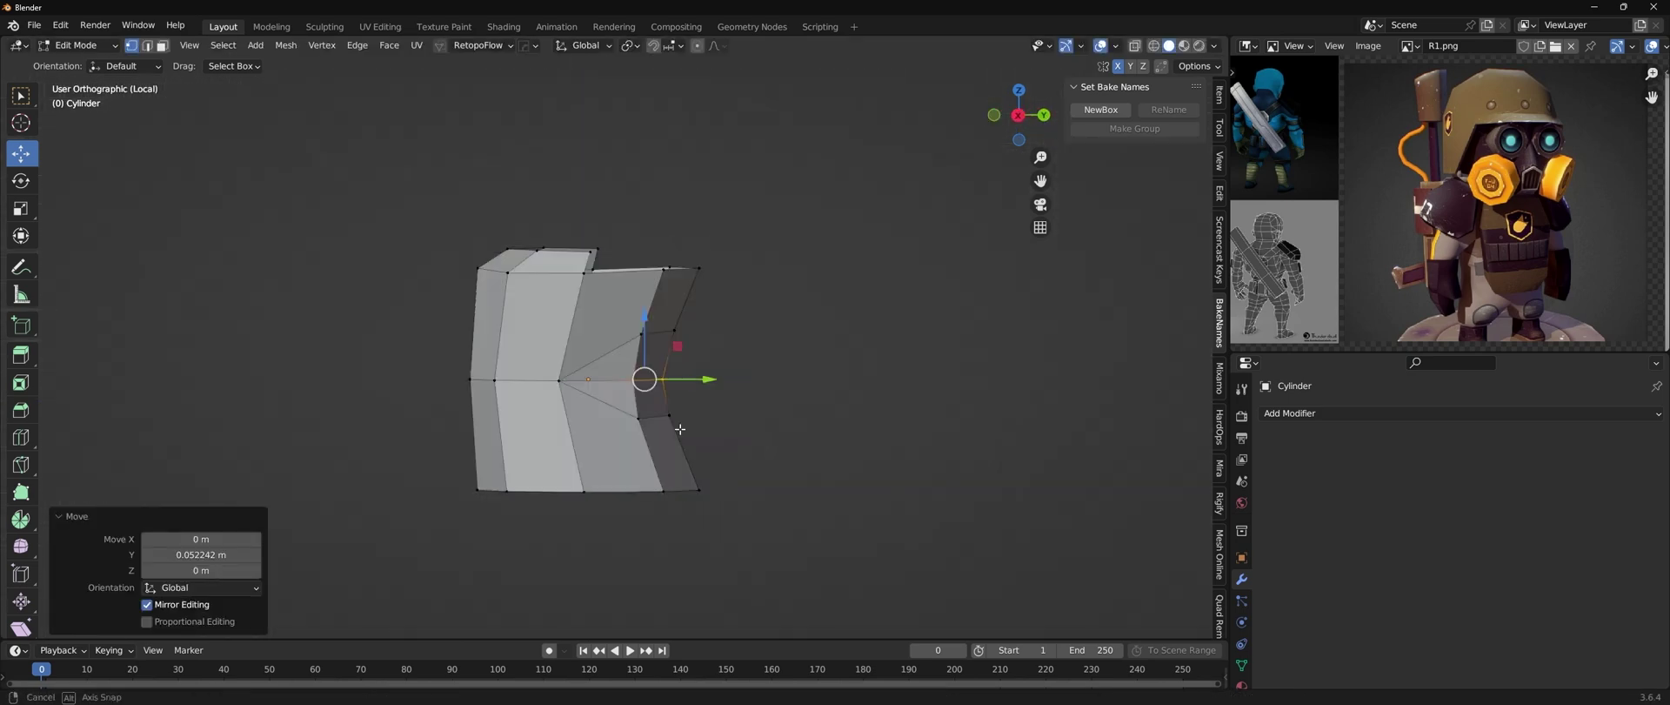
pyautogui.press('g')
pyautogui.click(561, 500)
pyautogui.press('KP_1')
pyautogui.press('KP_Divide')
pyautogui.press('Tab')
# - Scale the torso down and remove the hand spheres' Subdivision modifier
pyautogui.press('s')
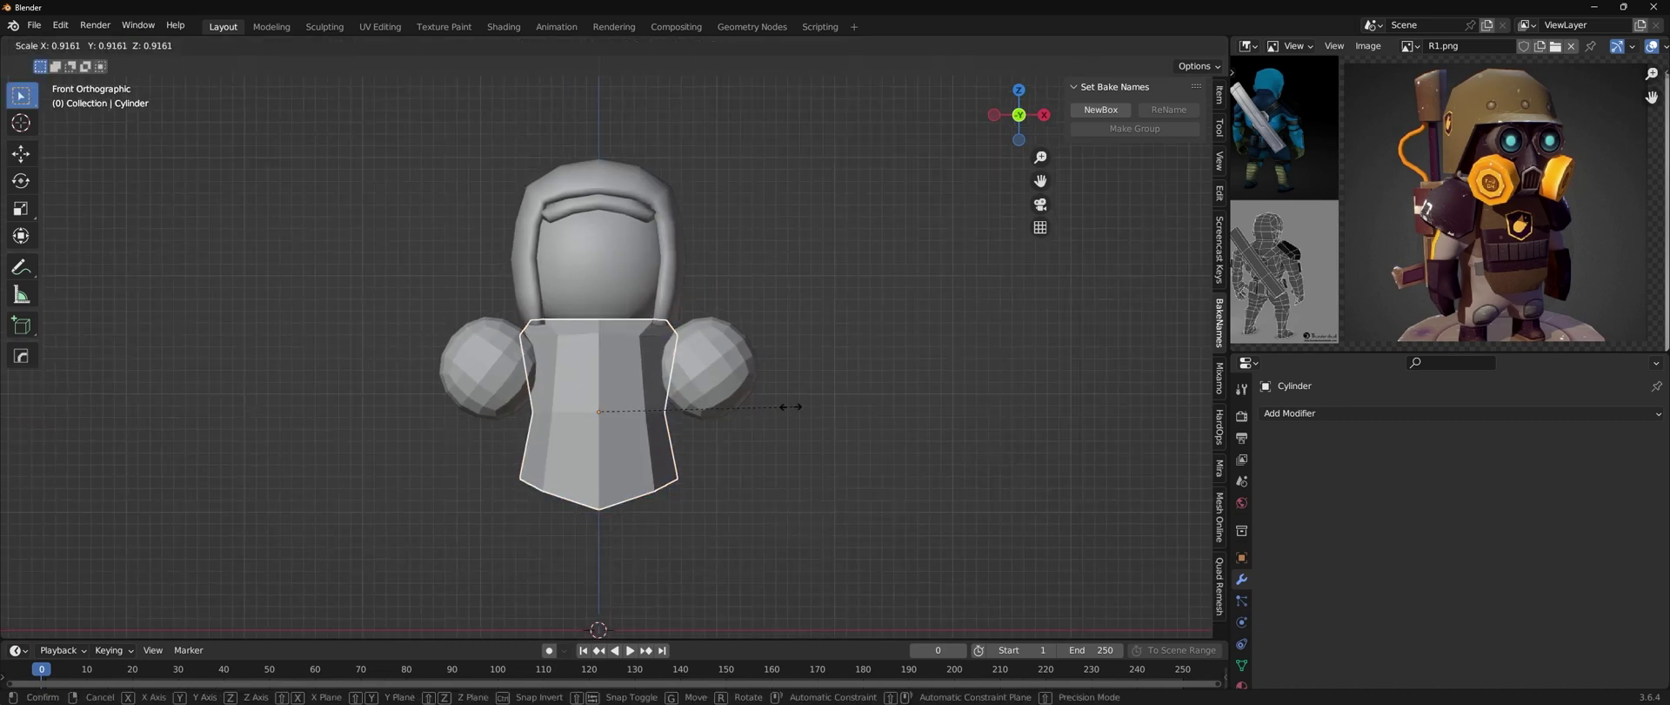
pyautogui.click(635, 361)
pyautogui.press('KP_1')
pyautogui.click(1632, 438)
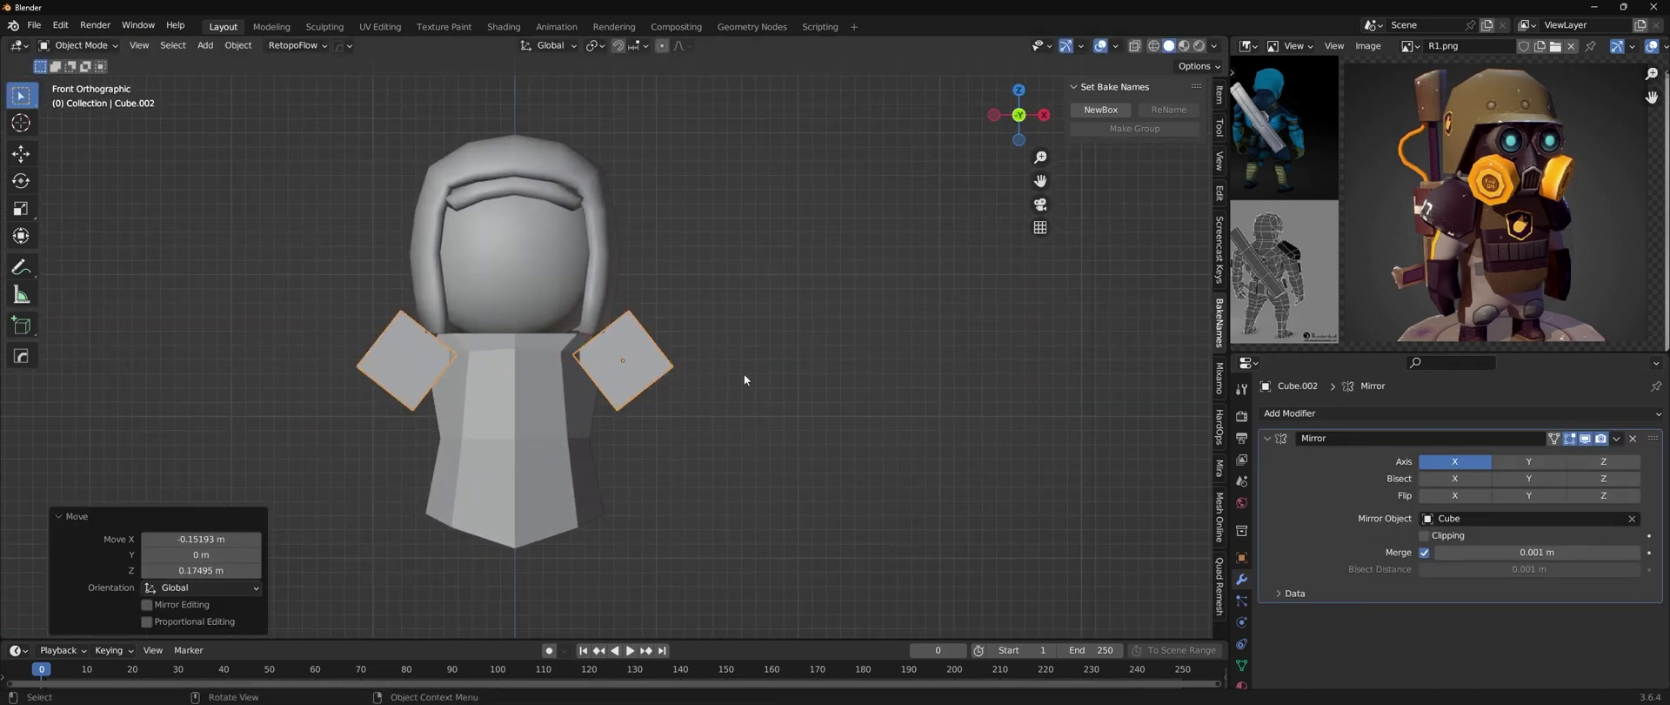
# - Stretch the hand geometry down into arms in edit mode
pyautogui.press('Tab')
pyautogui.scroll(3, 698, 362)
pyautogui.moveTo(697, 361)
pyautogui.mouseDown(button='middle')
pyautogui.moveTo(644, 365)
pyautogui.moveTo(661, 374)
pyautogui.mouseUp(button='middle')
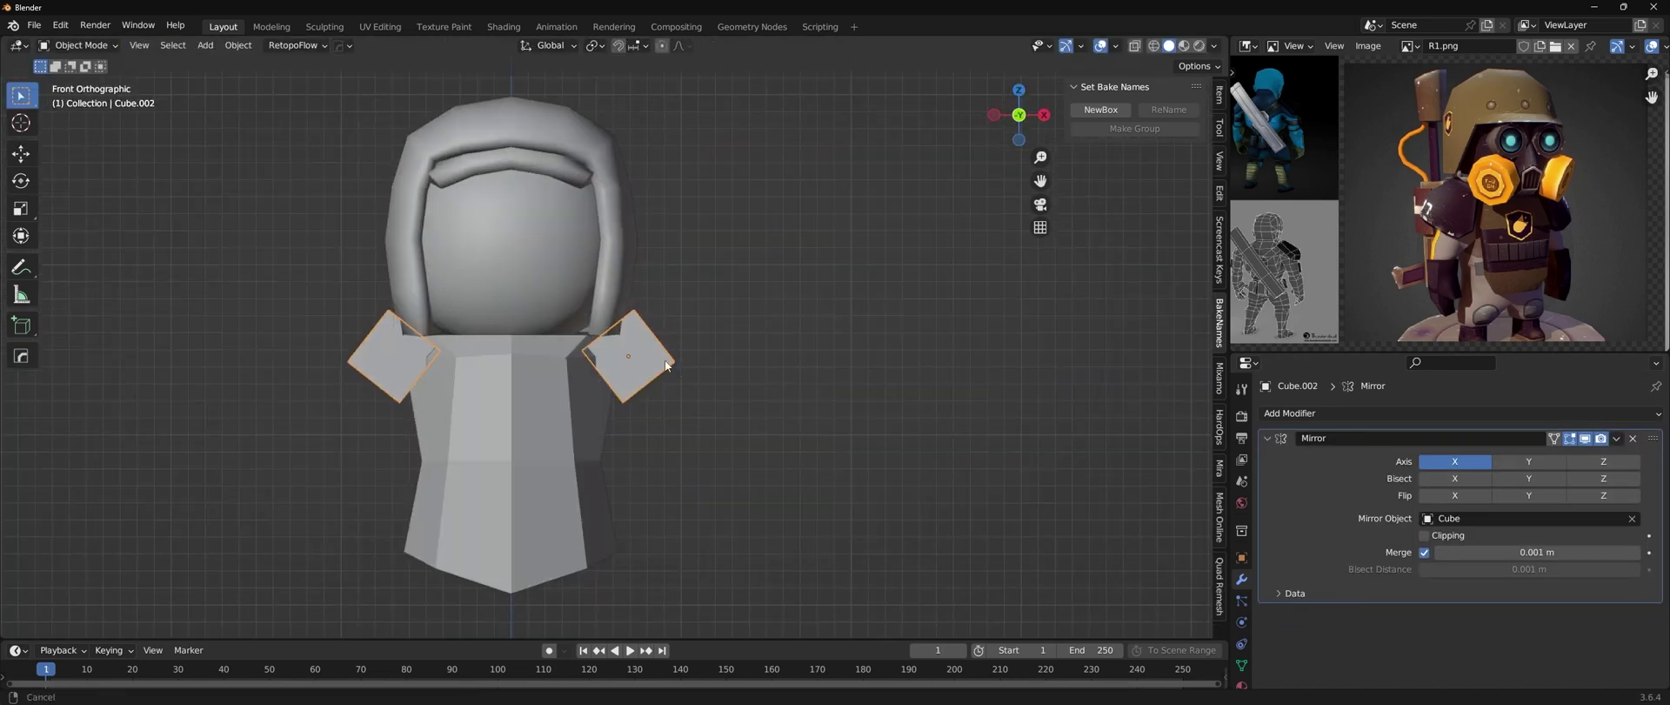
pyautogui.press('g')
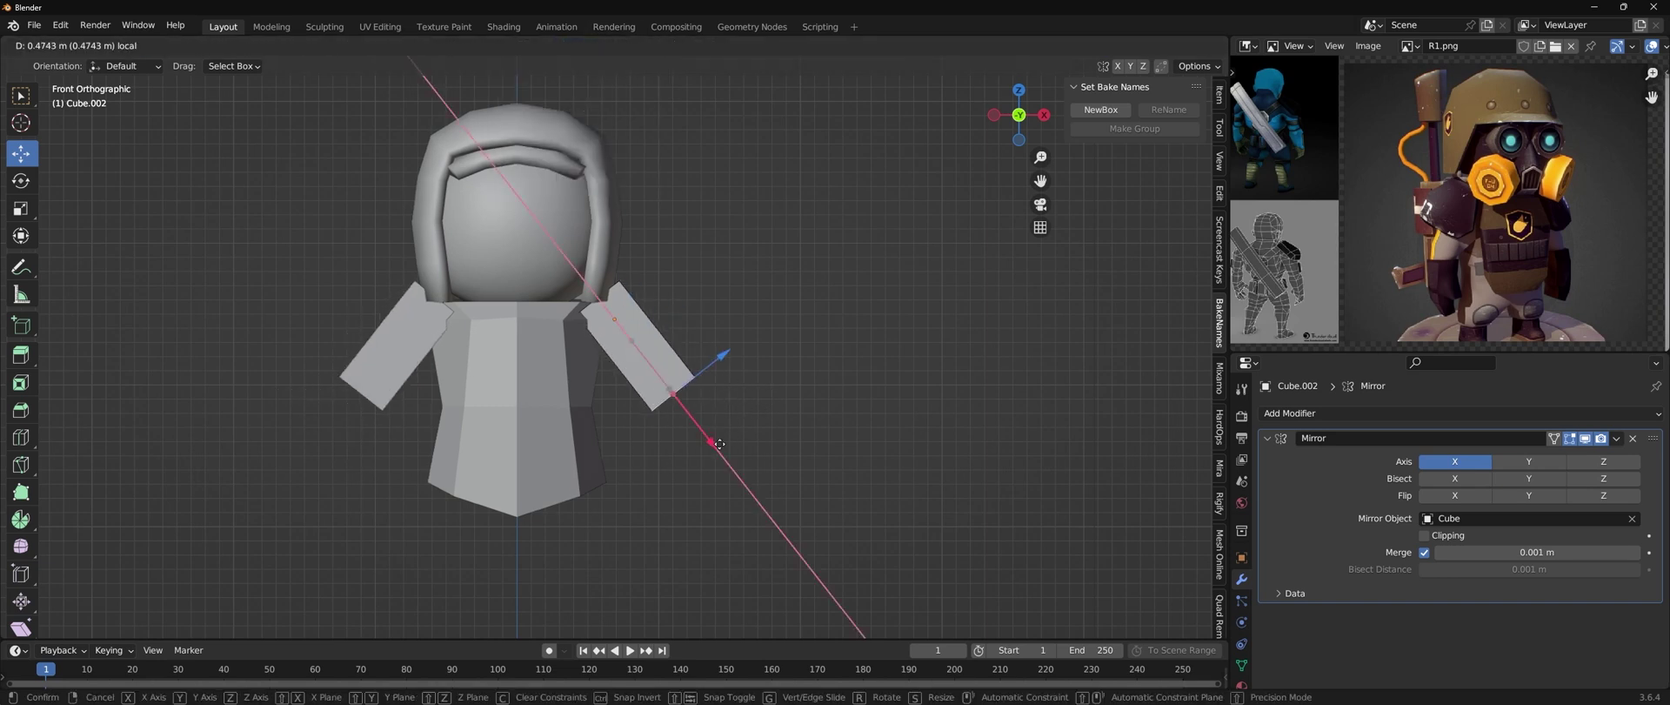
pyautogui.press('KP_3')
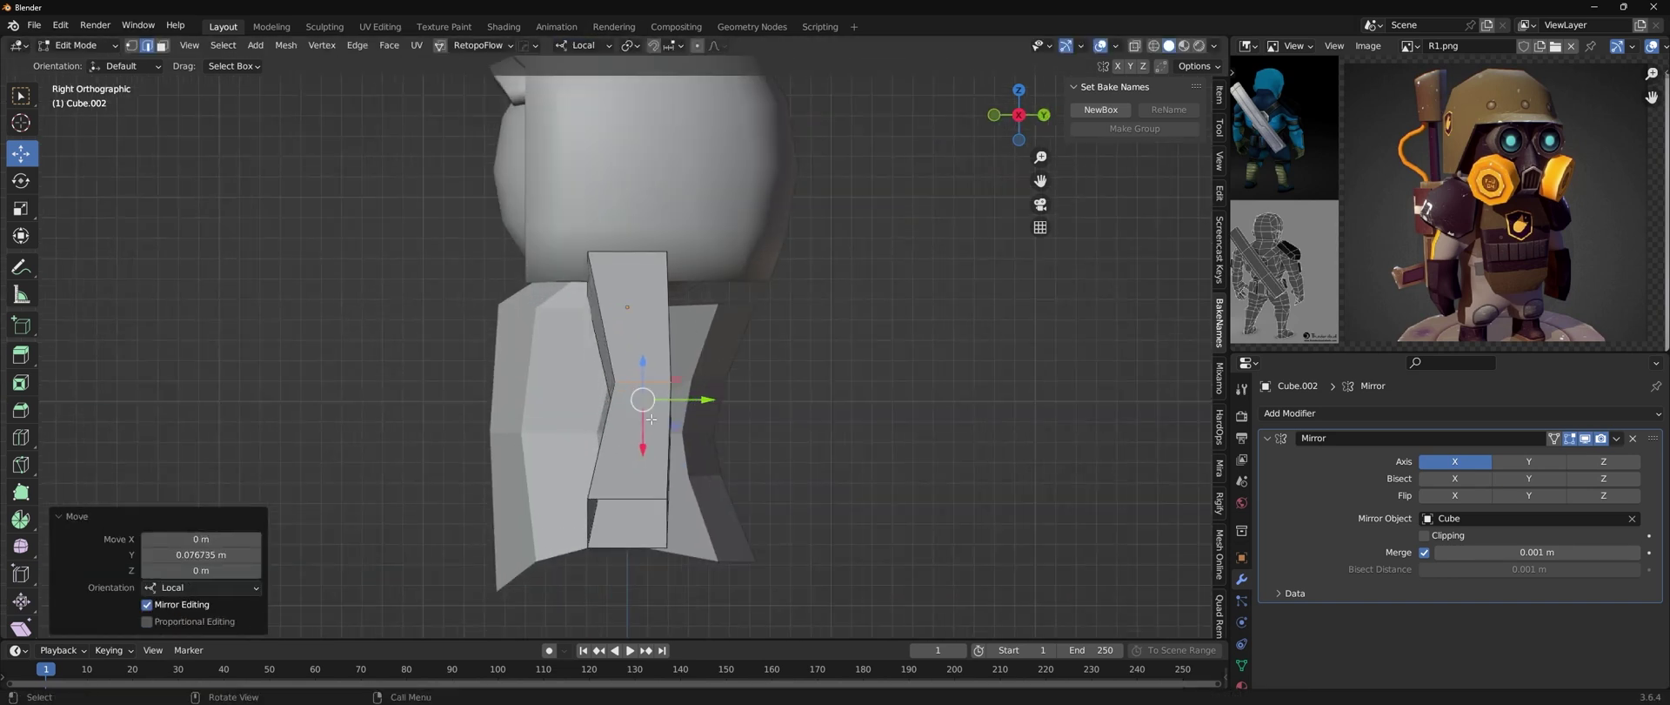
pyautogui.press('KP_1')
pyautogui.click(784, 376)
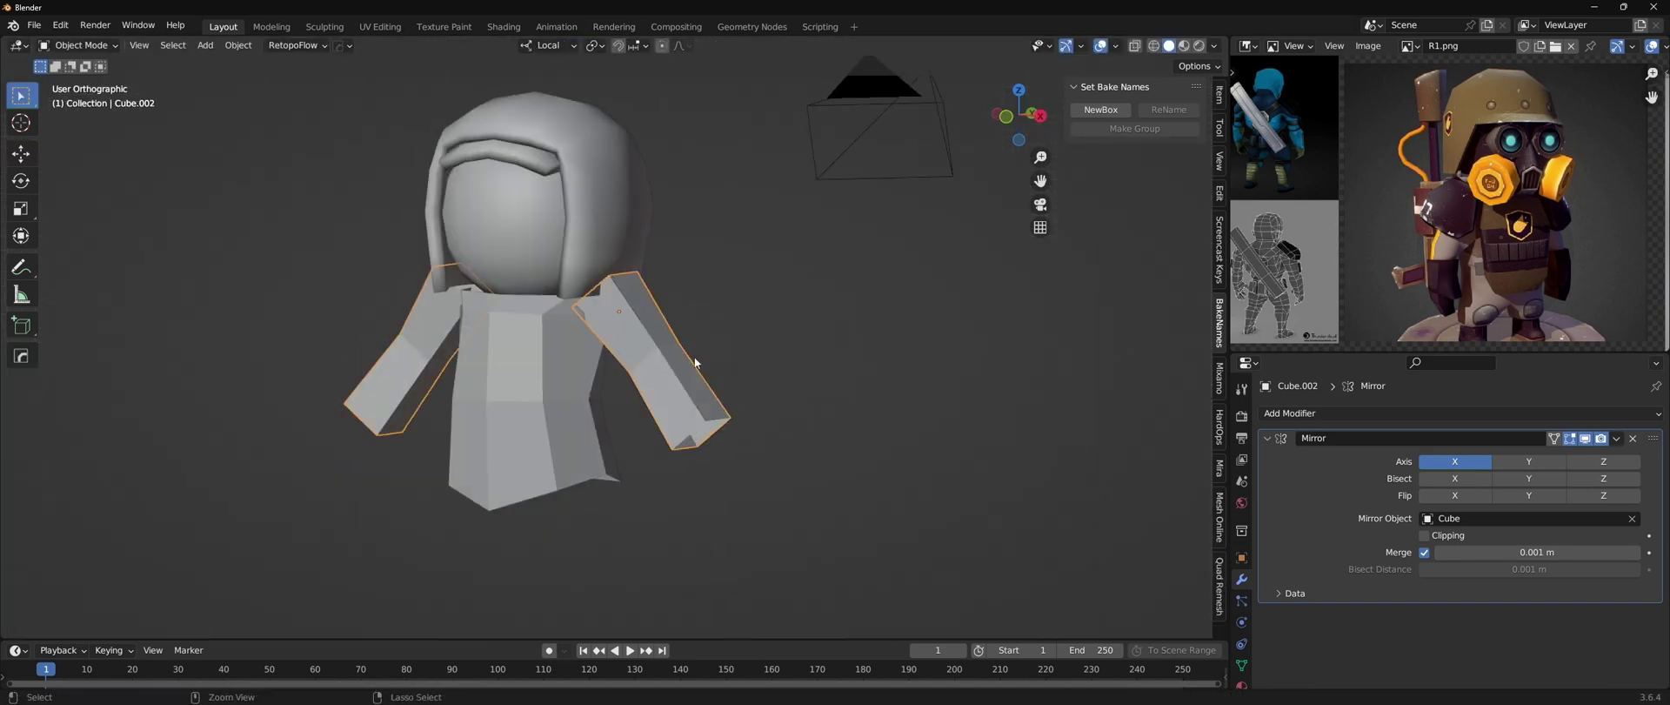
pyautogui.press('Tab')
# - Add a level-1 Subdivision modifier to the arms and apply it
pyautogui.hotkey('ctrl', '1')
pyautogui.press('KP_3')
pyautogui.press('KP_1')
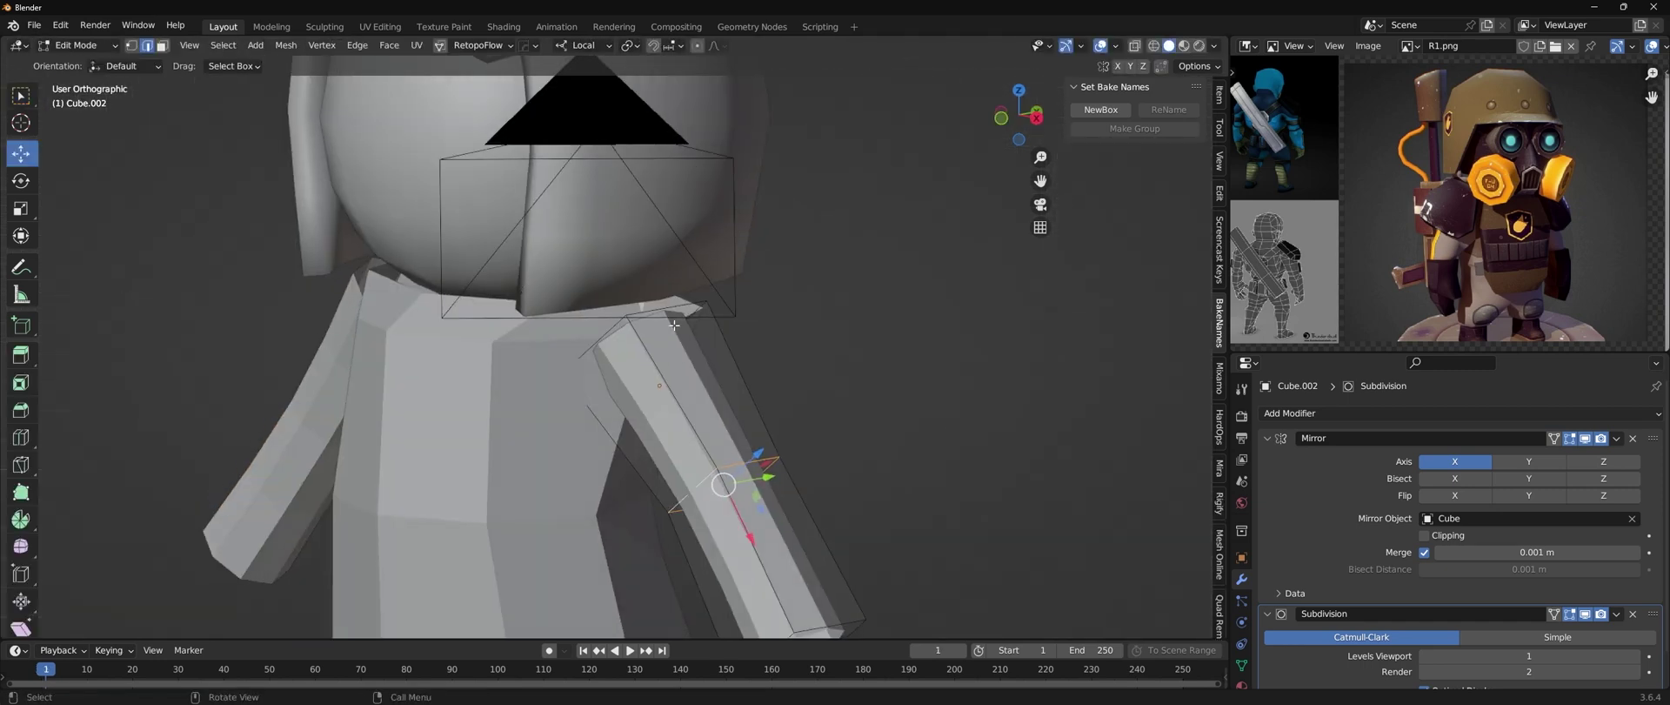
pyautogui.press('KP_Divide')
pyautogui.press('Tab')
pyautogui.moveTo(720, 326); pyautogui.dragTo(703, 377, button='middle')
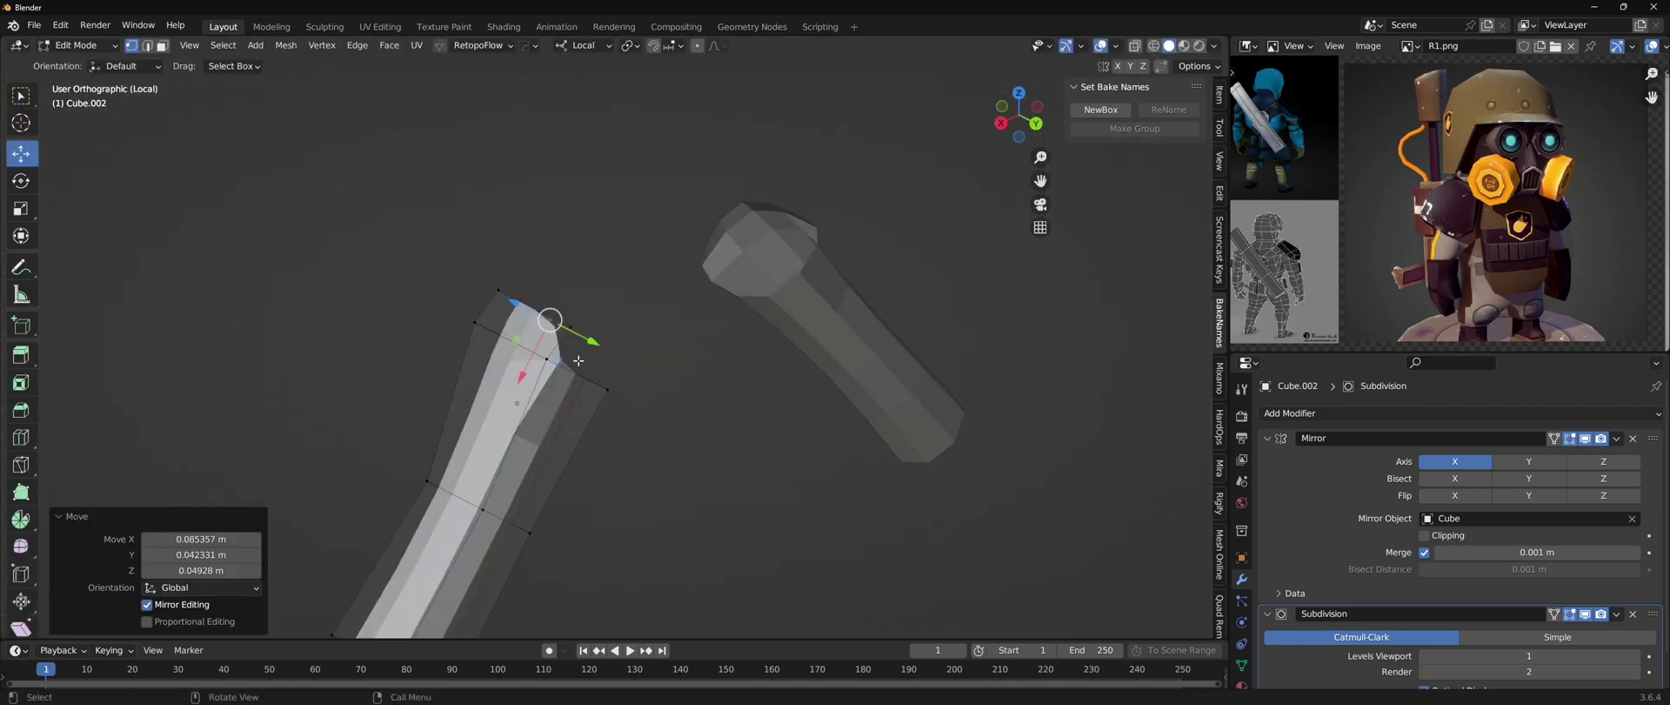
pyautogui.press('Tab')
pyautogui.press('KP_1')
pyautogui.hotkey('ctrl', 'a')
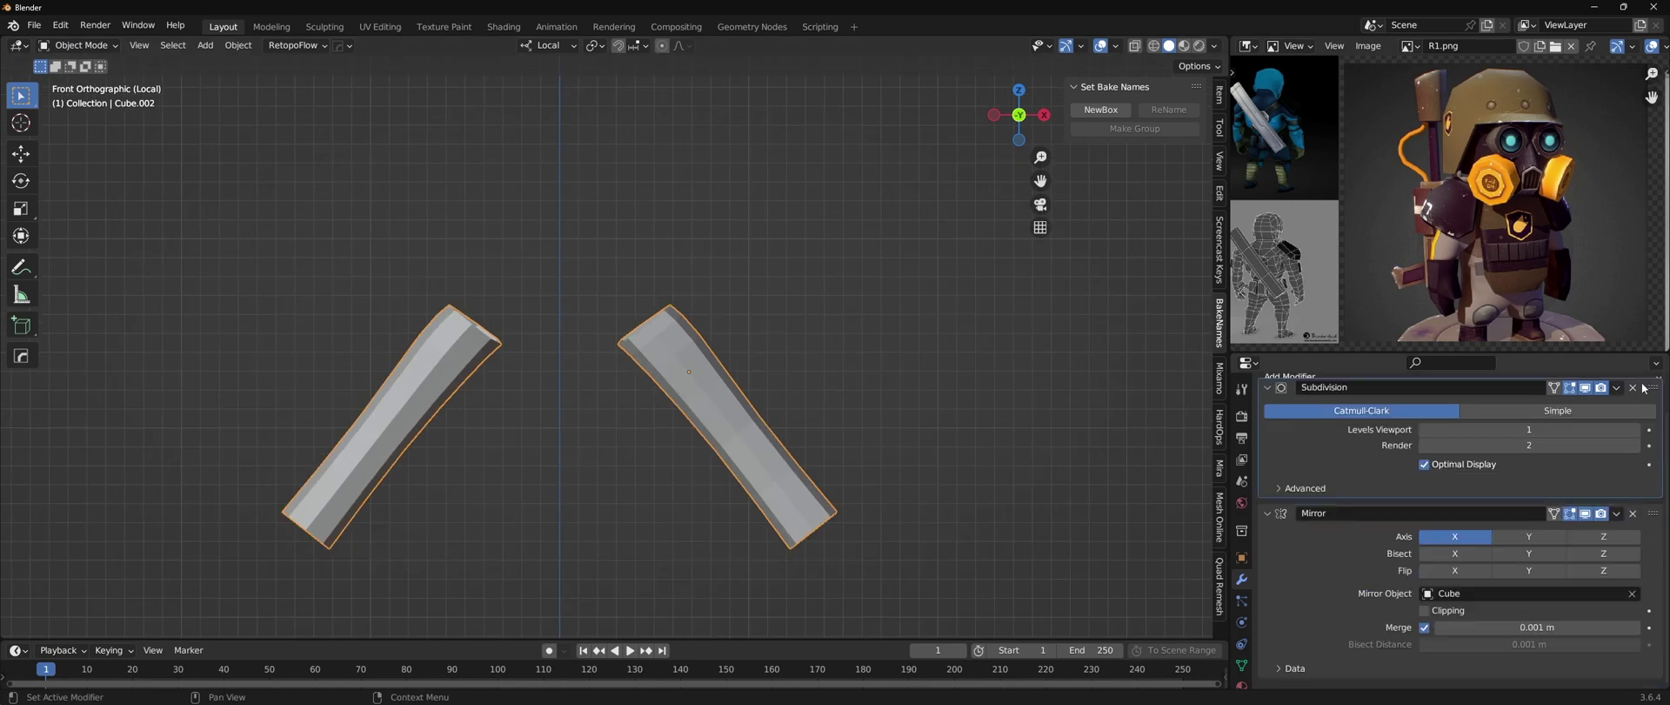
# - Bend the arms slightly at the elbows with the Grab sculpt brush
pyautogui.hotkey('ctrl', 'Tab')
pyautogui.scroll(3, 685, 323)
pyautogui.scroll(2, 685, 323)
pyautogui.keyDown('alt'); pyautogui.moveTo(685, 322); pyautogui.dragTo(401, 343, button='middle'); pyautogui.keyUp('alt')
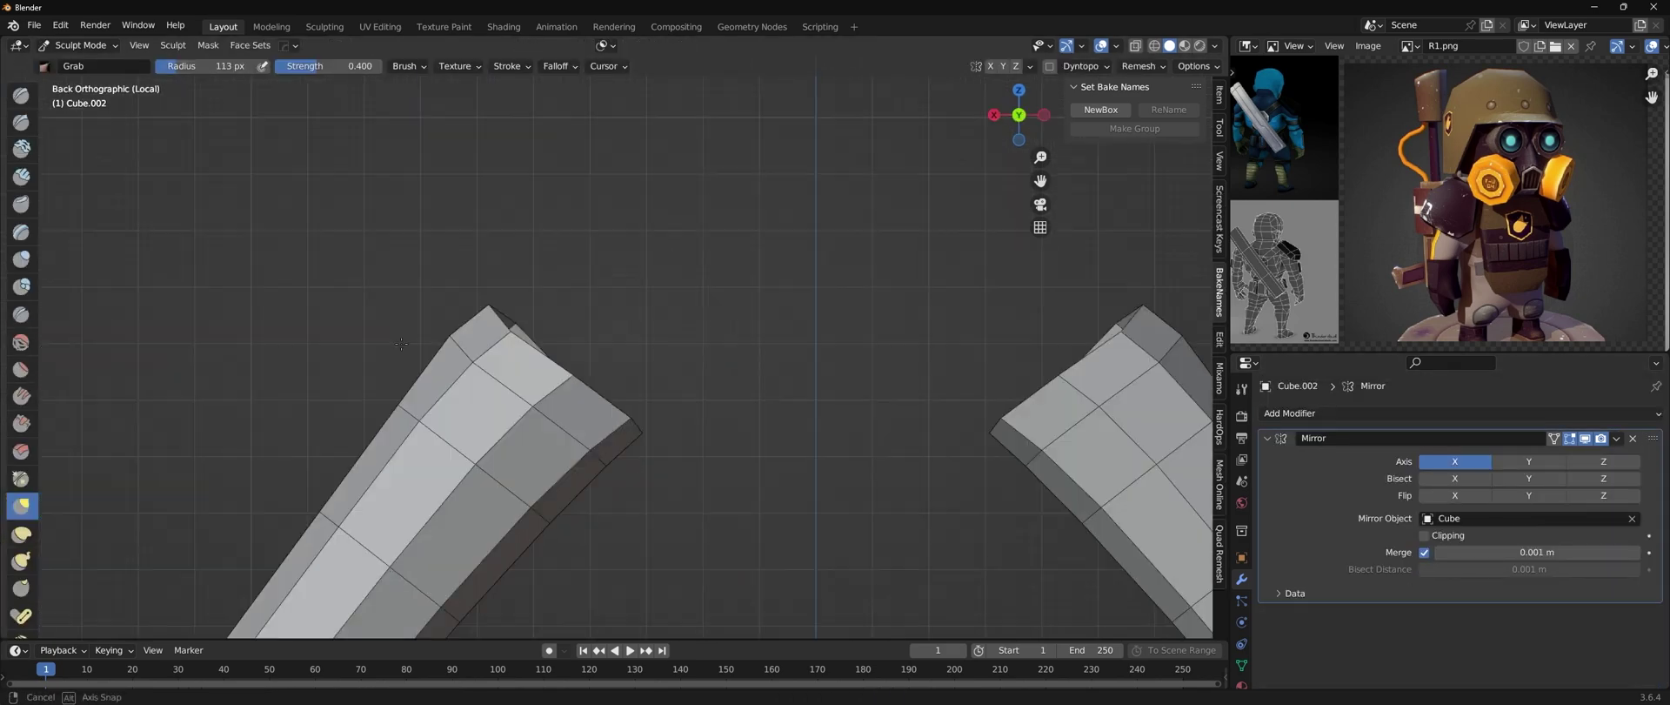
pyautogui.moveTo(614, 416)
pyautogui.keyDown('alt'); pyautogui.mouseDown(button='middle')
pyautogui.moveTo(671, 392)
pyautogui.moveTo(786, 427)
pyautogui.moveTo(670, 467)
pyautogui.mouseUp(button='middle'); pyautogui.keyUp('alt')
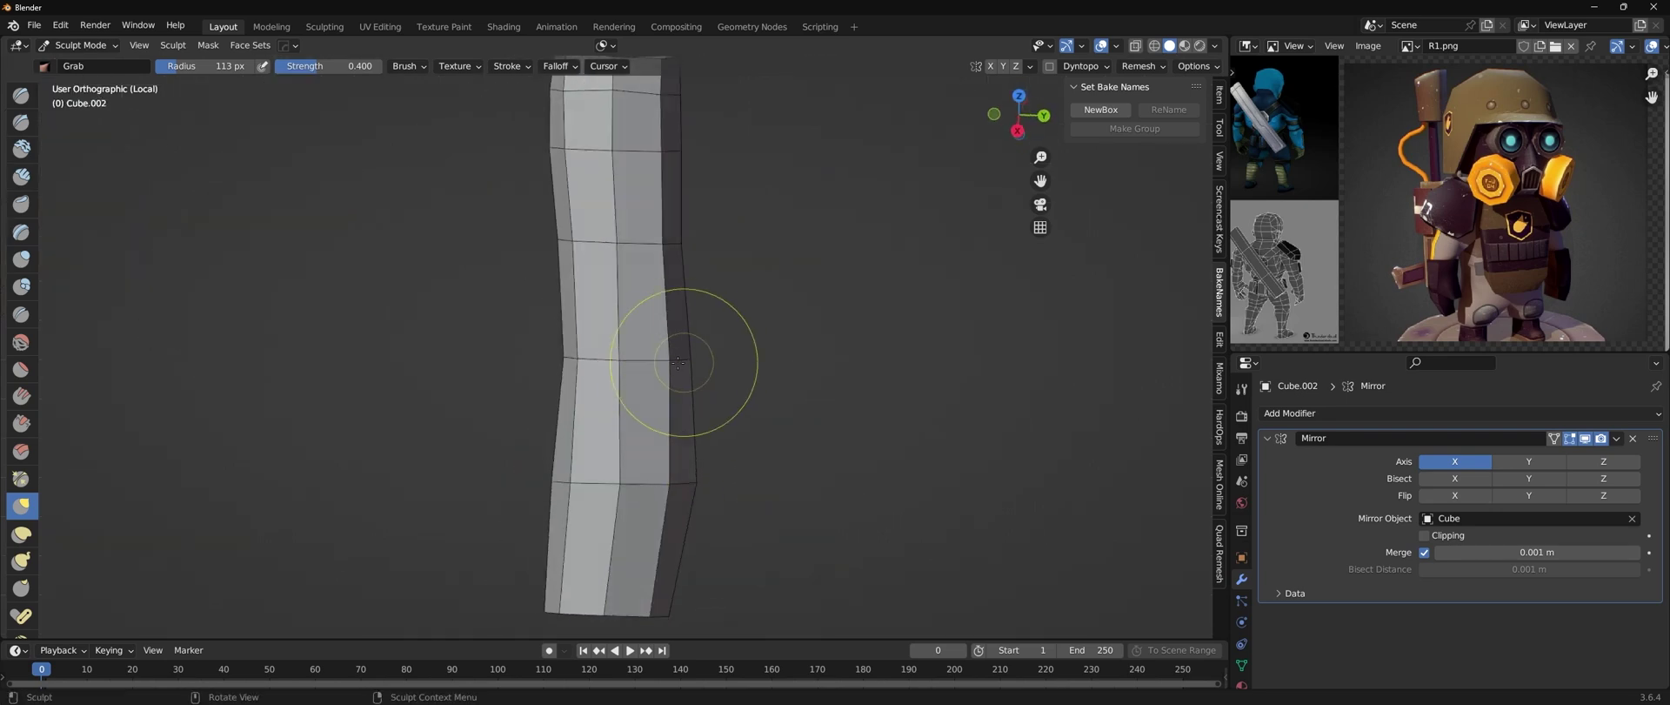
pyautogui.moveTo(708, 354)
pyautogui.keyDown('alt'); pyautogui.mouseDown(button='middle')
pyautogui.moveTo(645, 354)
pyautogui.moveTo(577, 392)
pyautogui.moveTo(597, 354)
pyautogui.moveTo(670, 372)
pyautogui.moveTo(699, 324)
pyautogui.mouseUp(button='middle'); pyautogui.keyUp('alt')
pyautogui.scroll(-1, 687, 365)
pyautogui.press('Tab')
pyautogui.scroll(2, 789, 398)
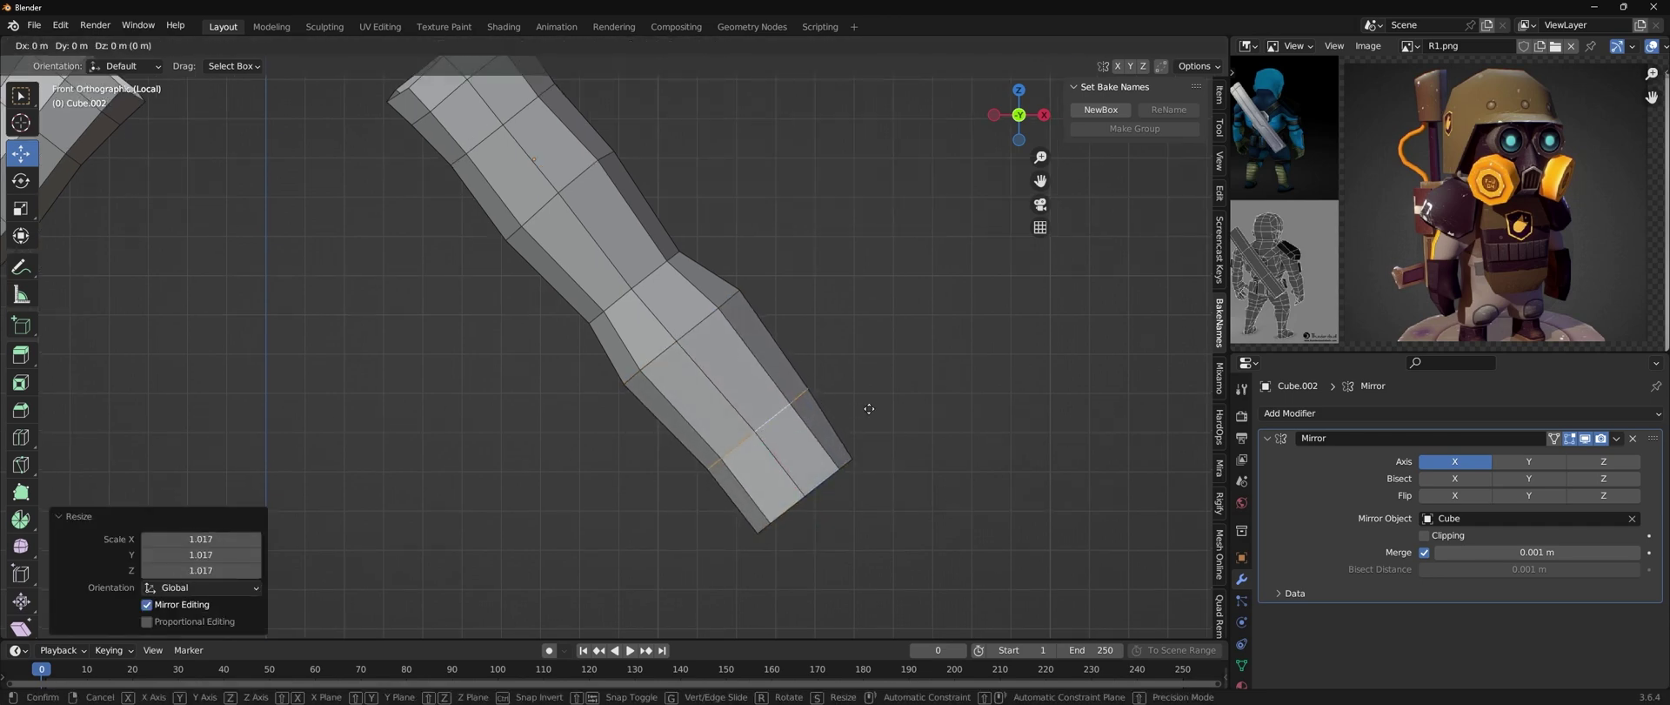
pyautogui.press('Escape')
pyautogui.press('Tab')
pyautogui.scroll(-4, 785, 284)
# - Add an eight-sided cylinder, scale it to eye size and place it on the face
pyautogui.click(613, 275)
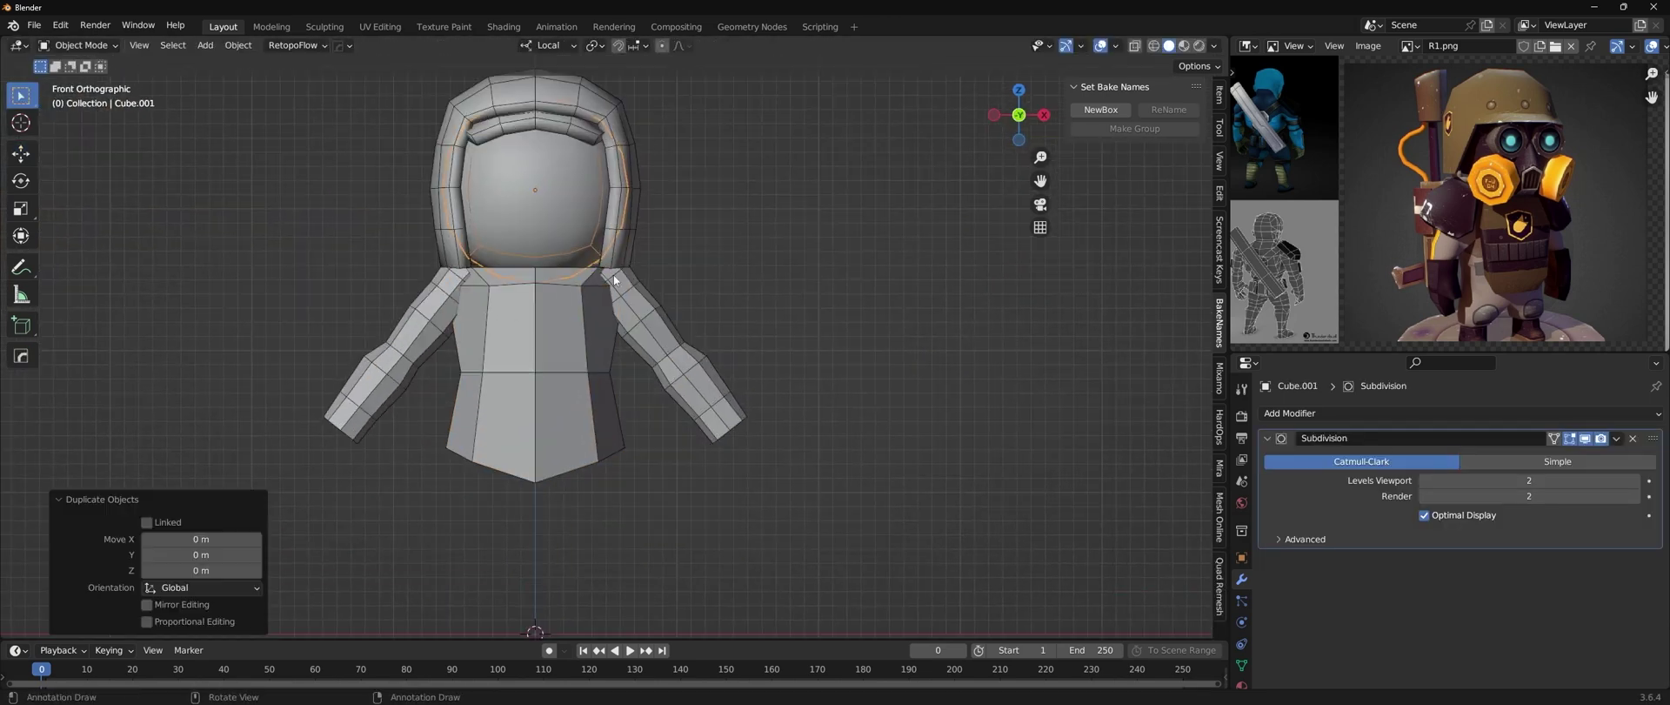
pyautogui.moveTo(613, 274)
pyautogui.mouseDown(button='middle')
pyautogui.moveTo(710, 466)
pyautogui.moveTo(668, 450)
pyautogui.mouseUp(button='middle')
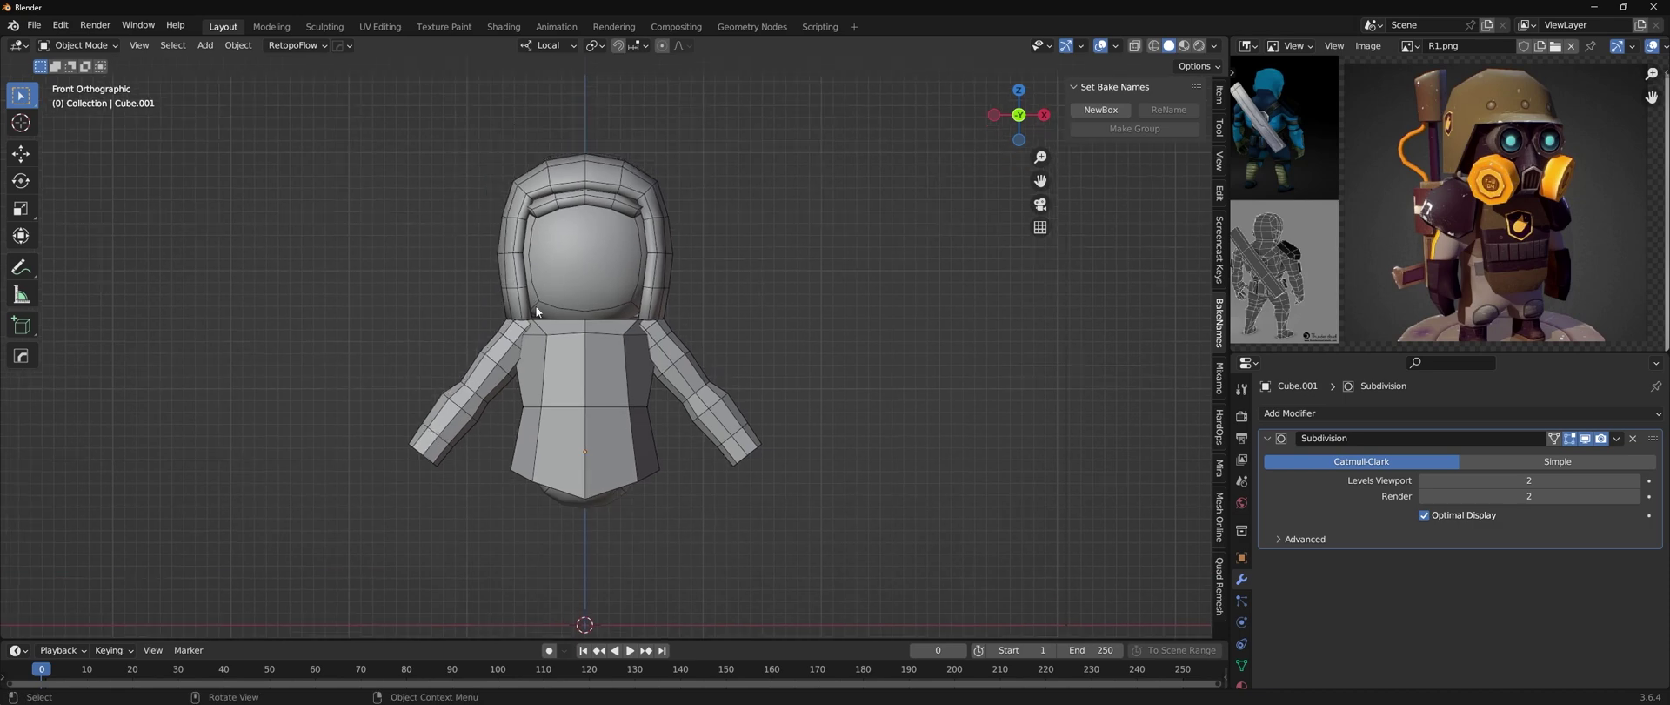
pyautogui.hotkey('shift', 'a')
pyautogui.moveTo(652, 447)
pyautogui.click(409, 364)
pyautogui.scroll(-3, 652, 448)
pyautogui.press('KP_1')
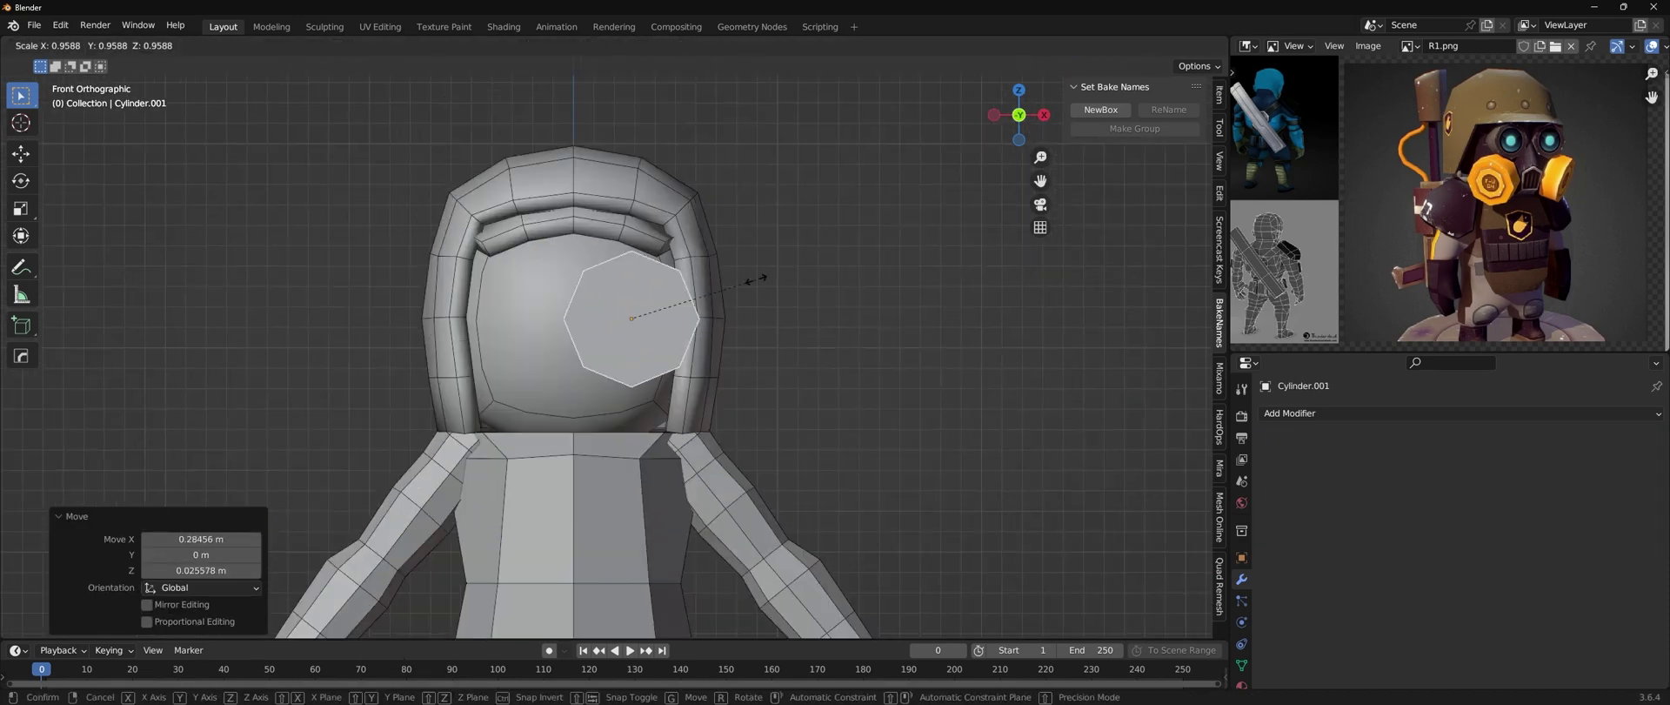
pyautogui.press('KP_3')
pyautogui.press('g')
pyautogui.press('y')
# - Give the eye a Mirror modifier with Cube.003 as the mirror object
pyautogui.press('KP_1')
pyautogui.click(1289, 414)
pyautogui.click(1618, 517)
pyautogui.click(1446, 601)
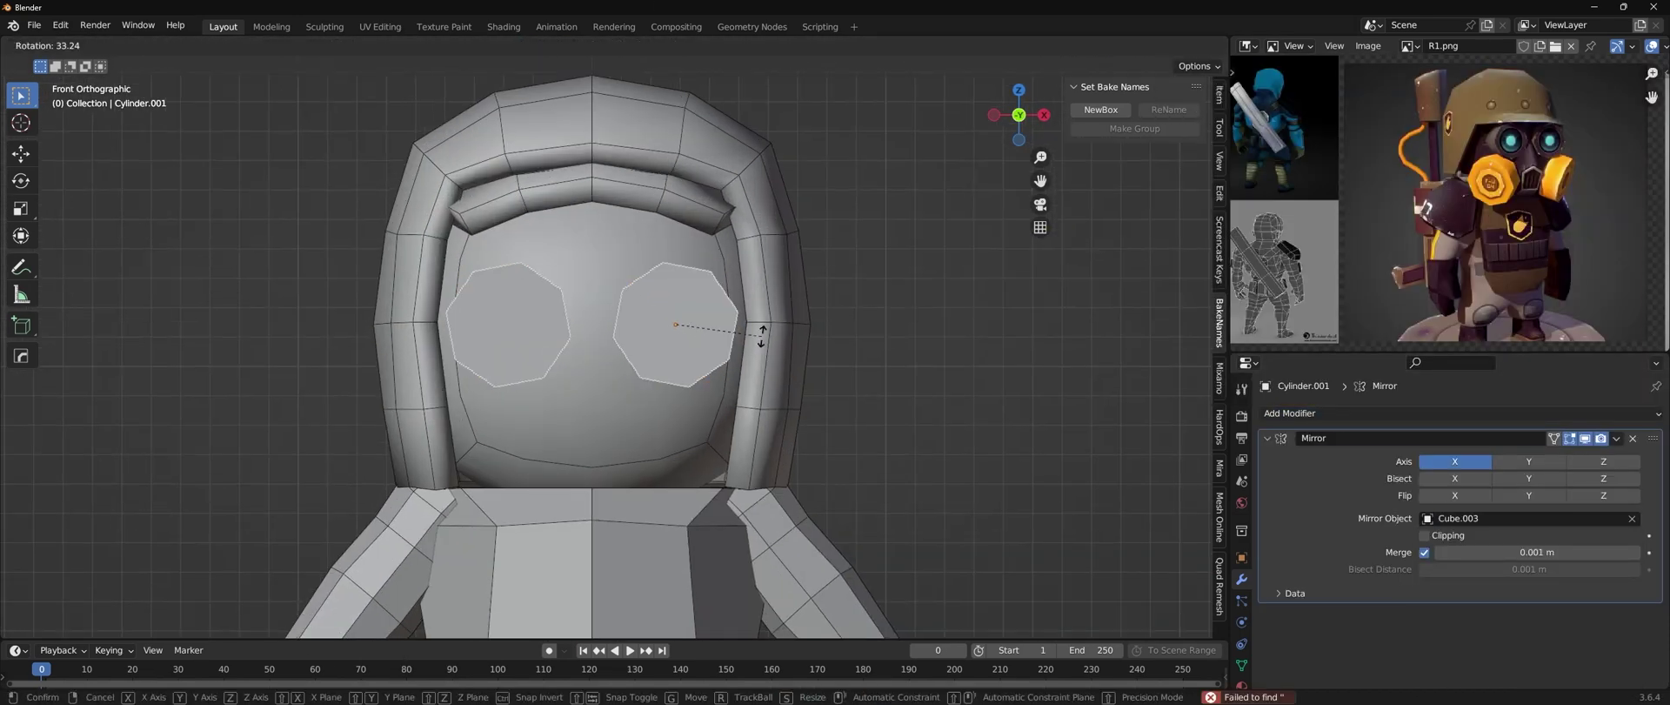
pyautogui.press('KP_3')
pyautogui.press('KP_1')
pyautogui.moveTo(1436, 139); pyautogui.dragTo(1385, 205, button='middle')
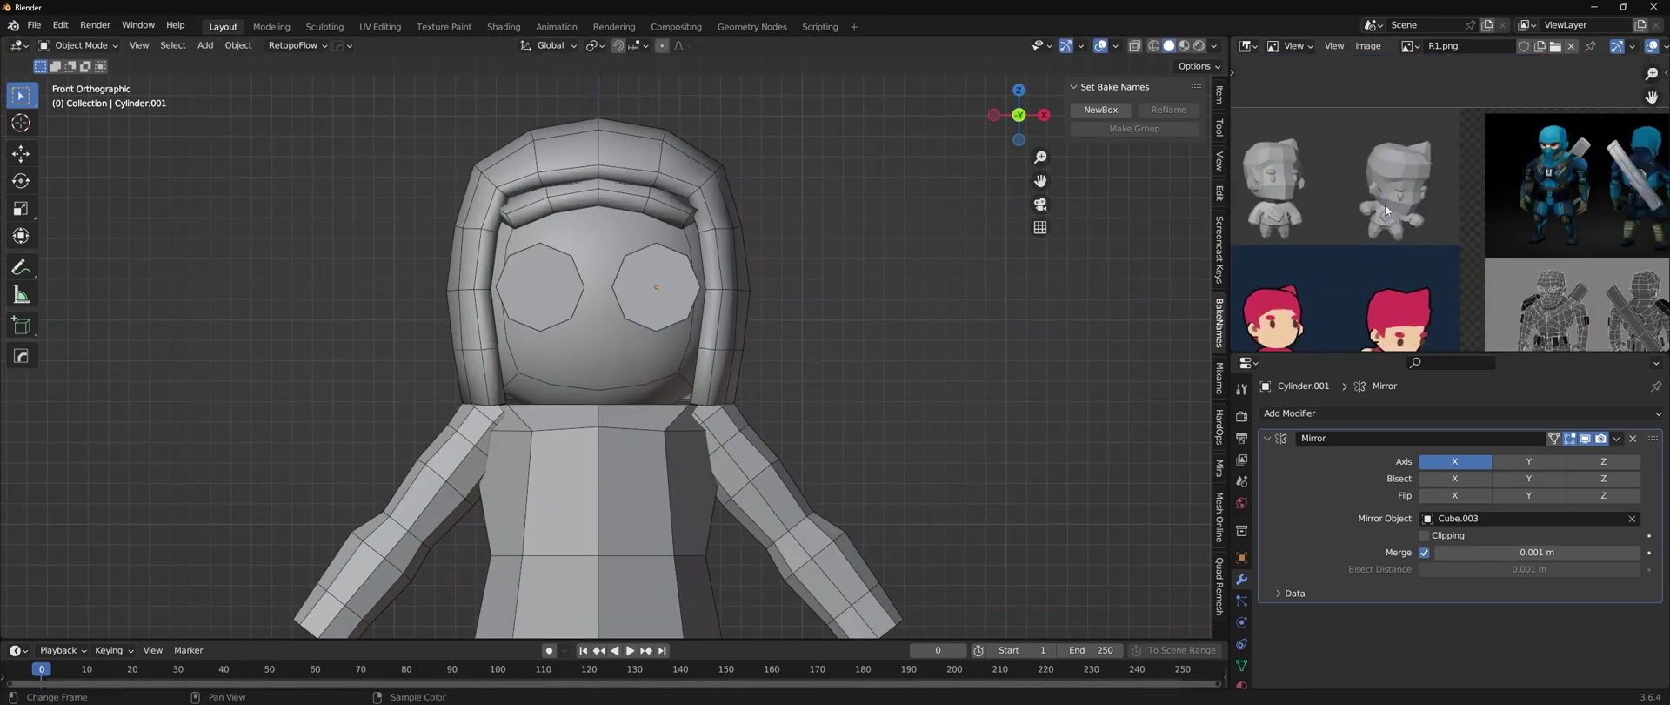
pyautogui.press('KP_3')
# - Add a cube behind the character's back as the backpack block
pyautogui.hotkey('shift', 'a')
pyautogui.click(696, 365)
pyautogui.press('g')
pyautogui.click(796, 282)
pyautogui.press('Tab')
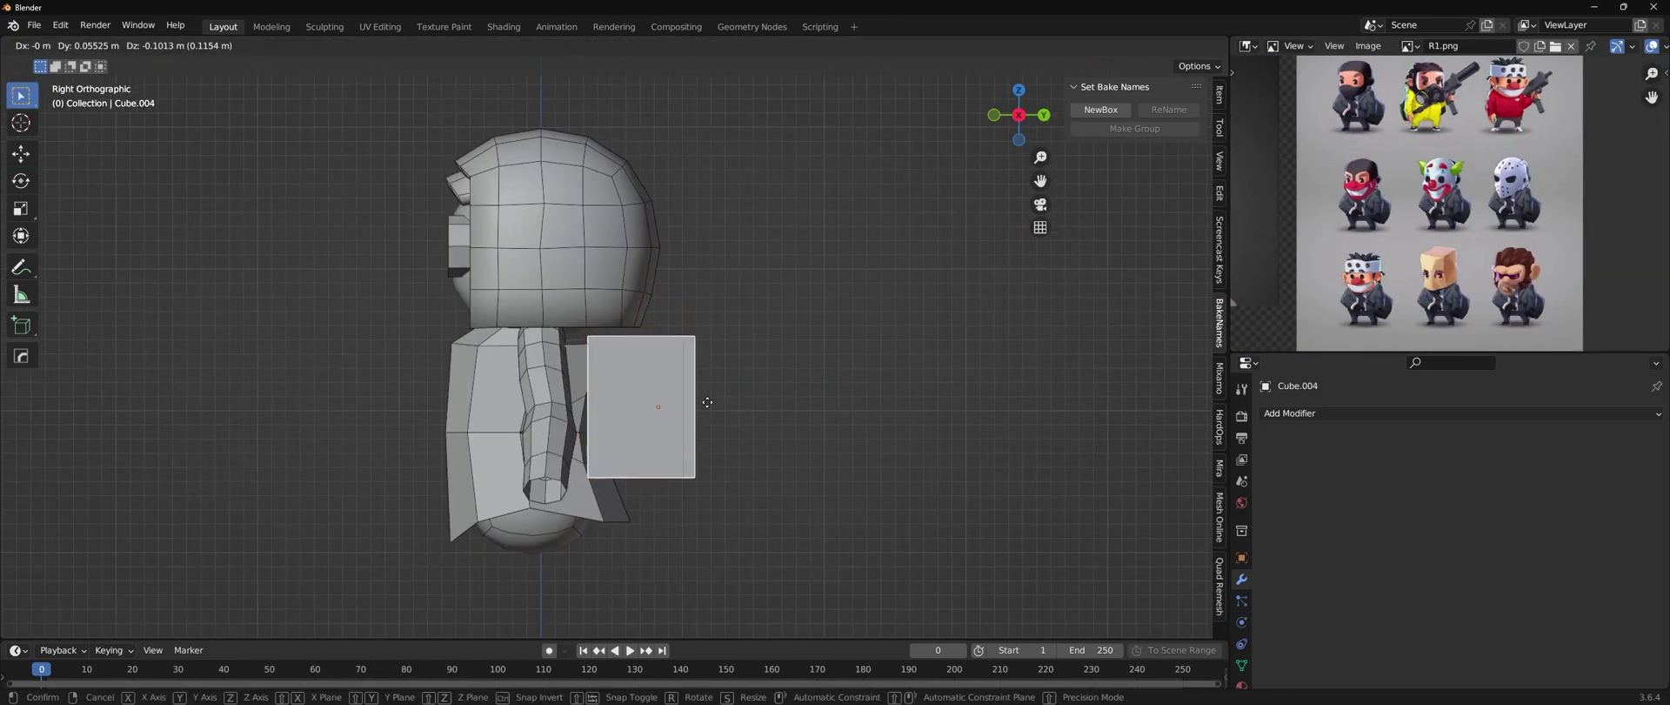
pyautogui.moveTo(776, 375); pyautogui.dragTo(661, 366, button='middle')
pyautogui.scroll(3, 661, 366)
pyautogui.press('x')
pyautogui.click(581, 383)
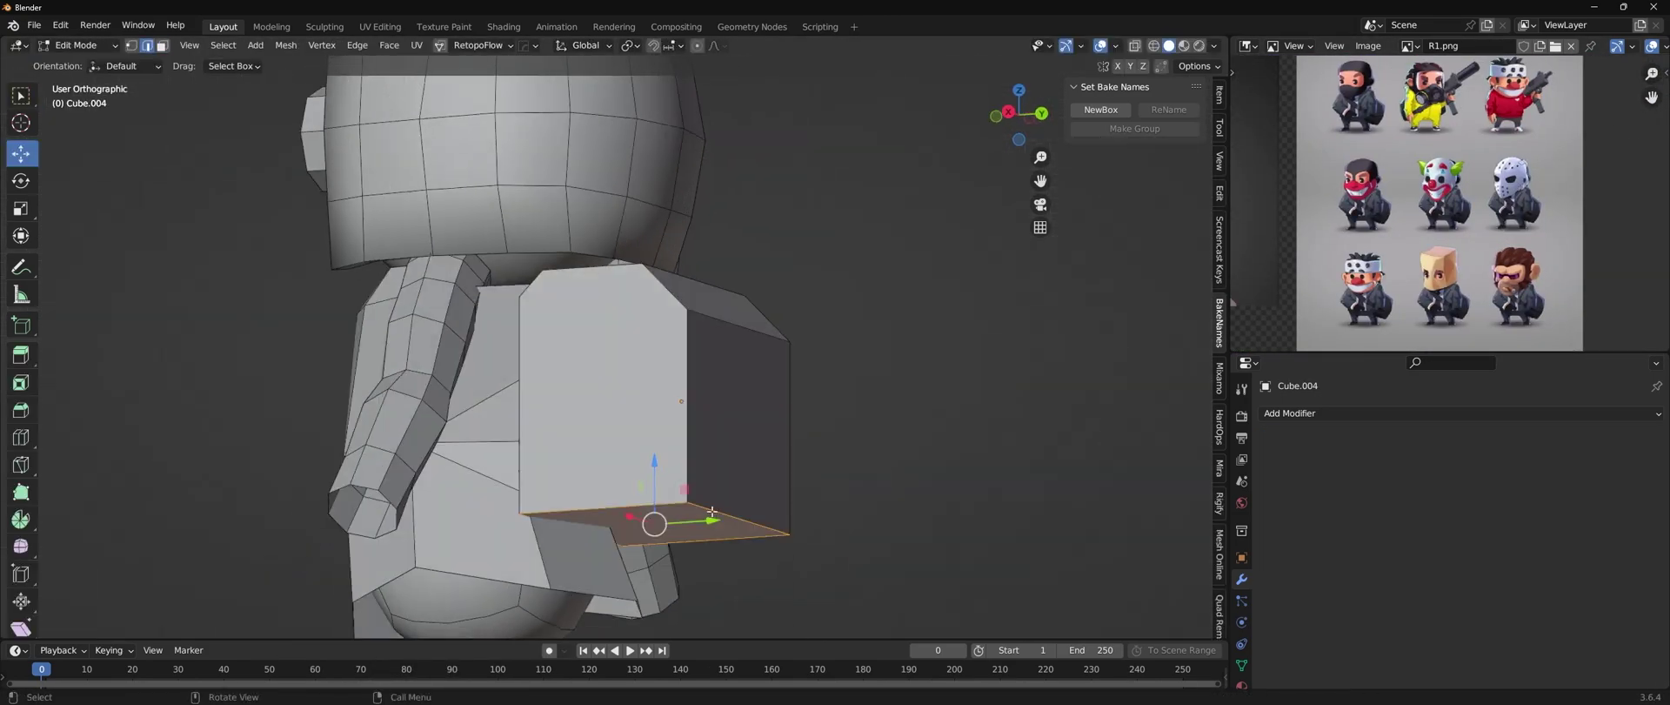
pyautogui.moveTo(653, 509); pyautogui.dragTo(661, 487, button='middle')
# - Duplicate the backpack faces, scale and fatten them, and separate them into a panel
pyautogui.hotkey('shift', 'd')
pyautogui.press('Escape')
pyautogui.press('s')
pyautogui.press('Escape')
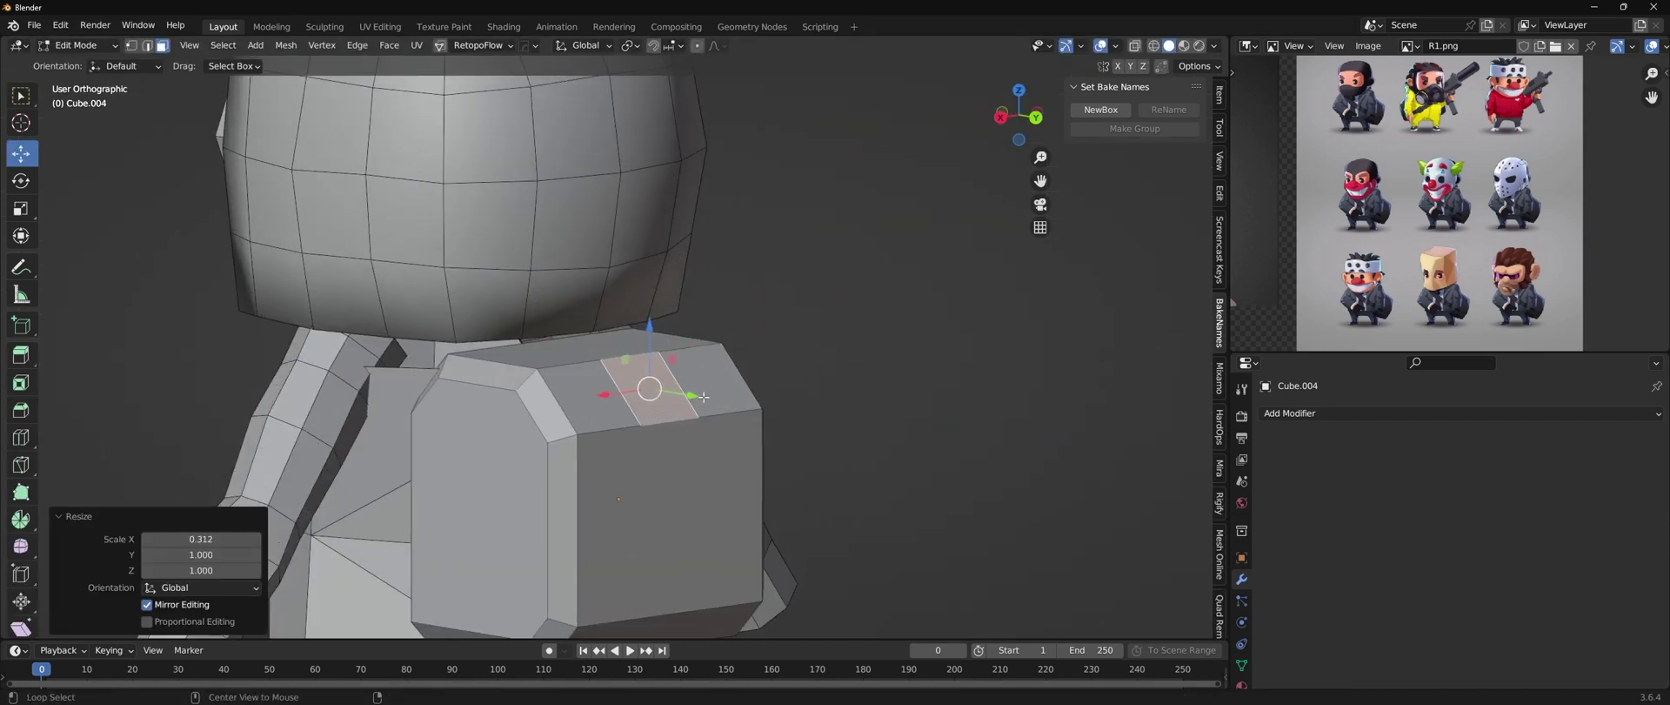
pyautogui.moveTo(805, 375); pyautogui.dragTo(785, 387, button='middle')
pyautogui.hotkey('alt', 's')
pyautogui.press('Escape')
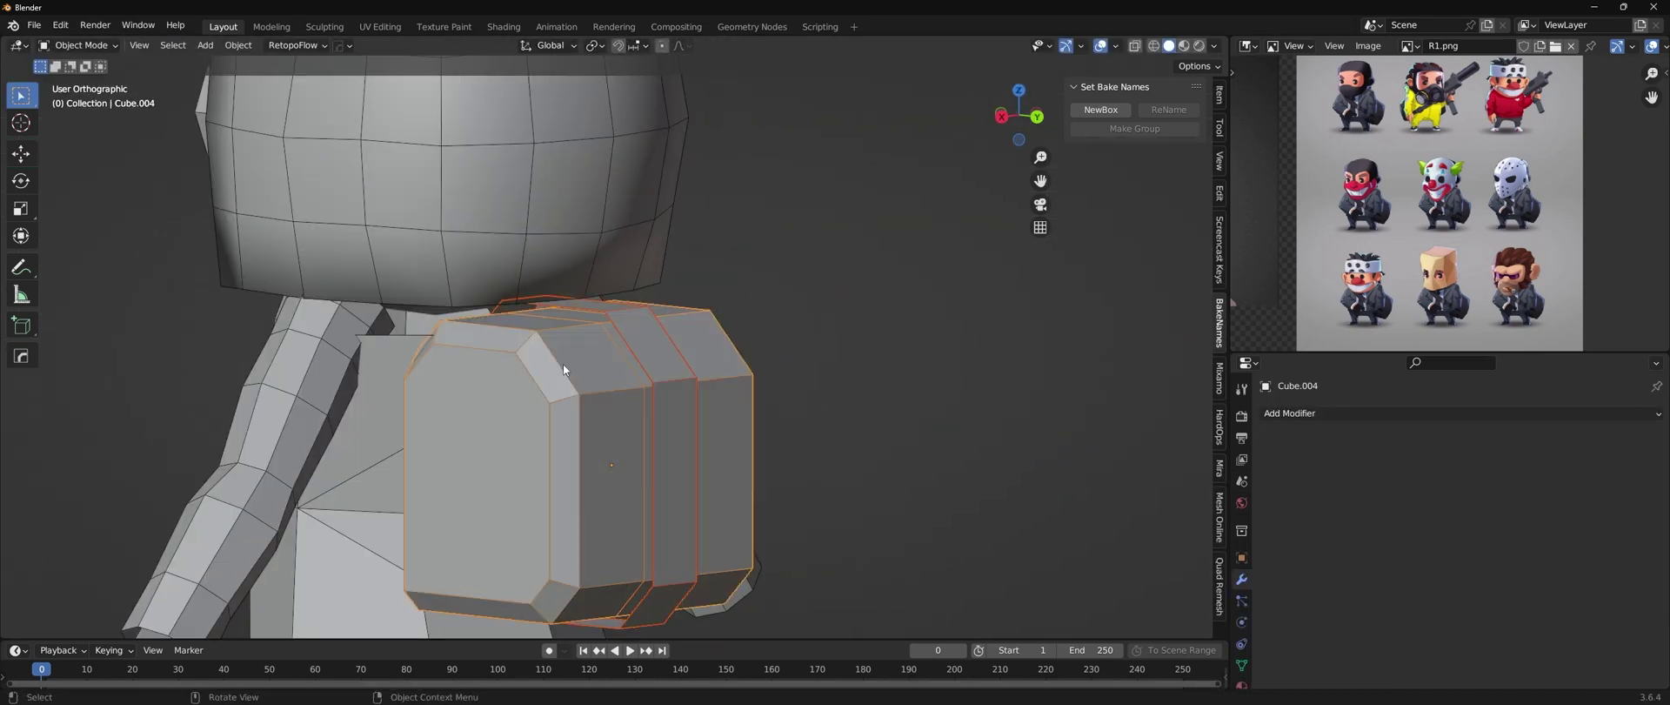
pyautogui.press('p')
pyautogui.press('Tab')
# - Add a small cube below the torso for a leg
pyautogui.moveTo(562, 363); pyautogui.dragTo(615, 372, button='middle')
pyautogui.scroll(-4, 811, 378)
pyautogui.hotkey('shift', 'a')
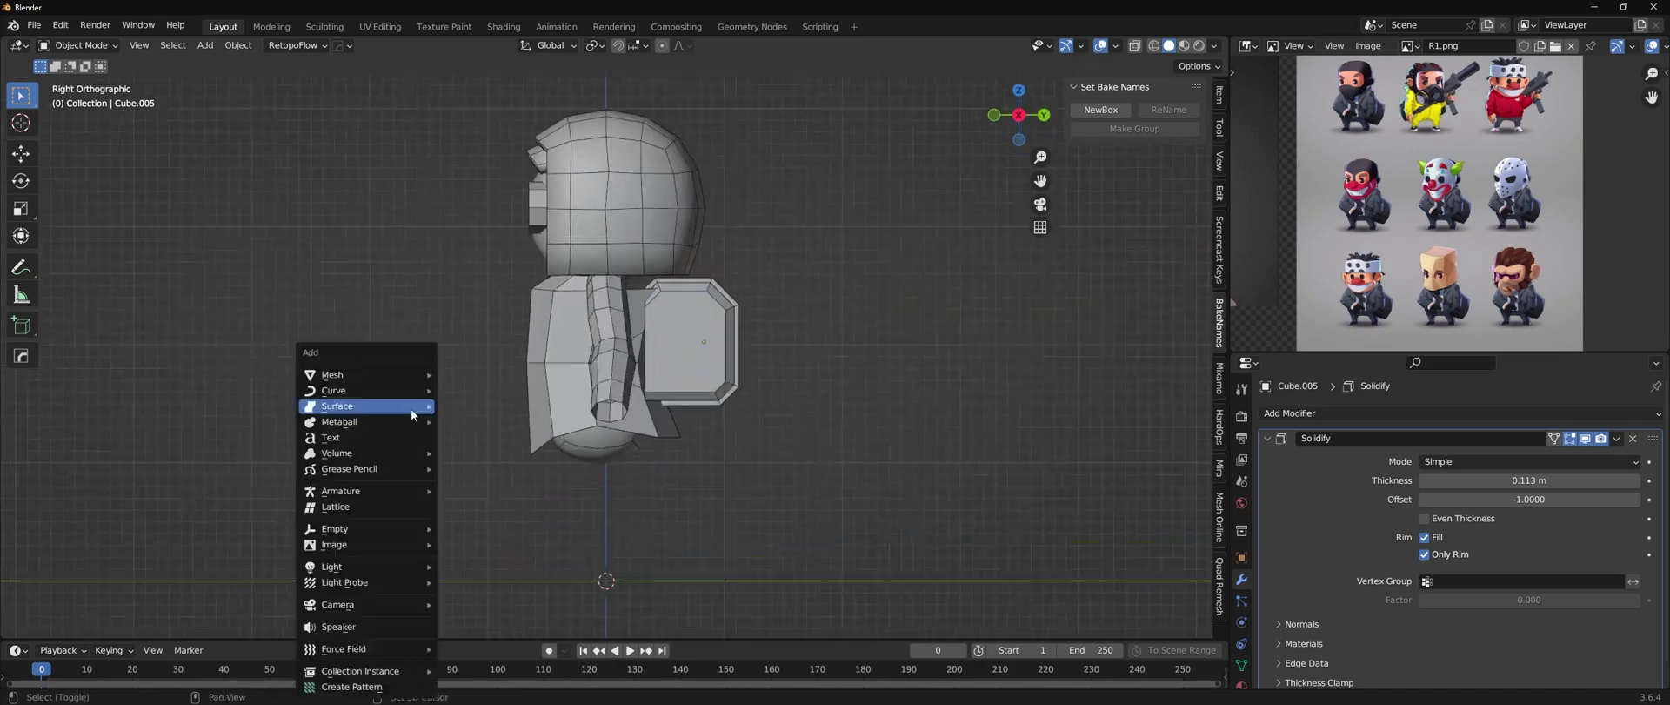
pyautogui.click(374, 418)
pyautogui.press('KP_1')
# - Stretch a cube down into a leg and add Subdivision and Mirror modifiers
pyautogui.press('s')
pyautogui.scroll(5, 677, 383)
pyautogui.scroll(-3, 678, 386)
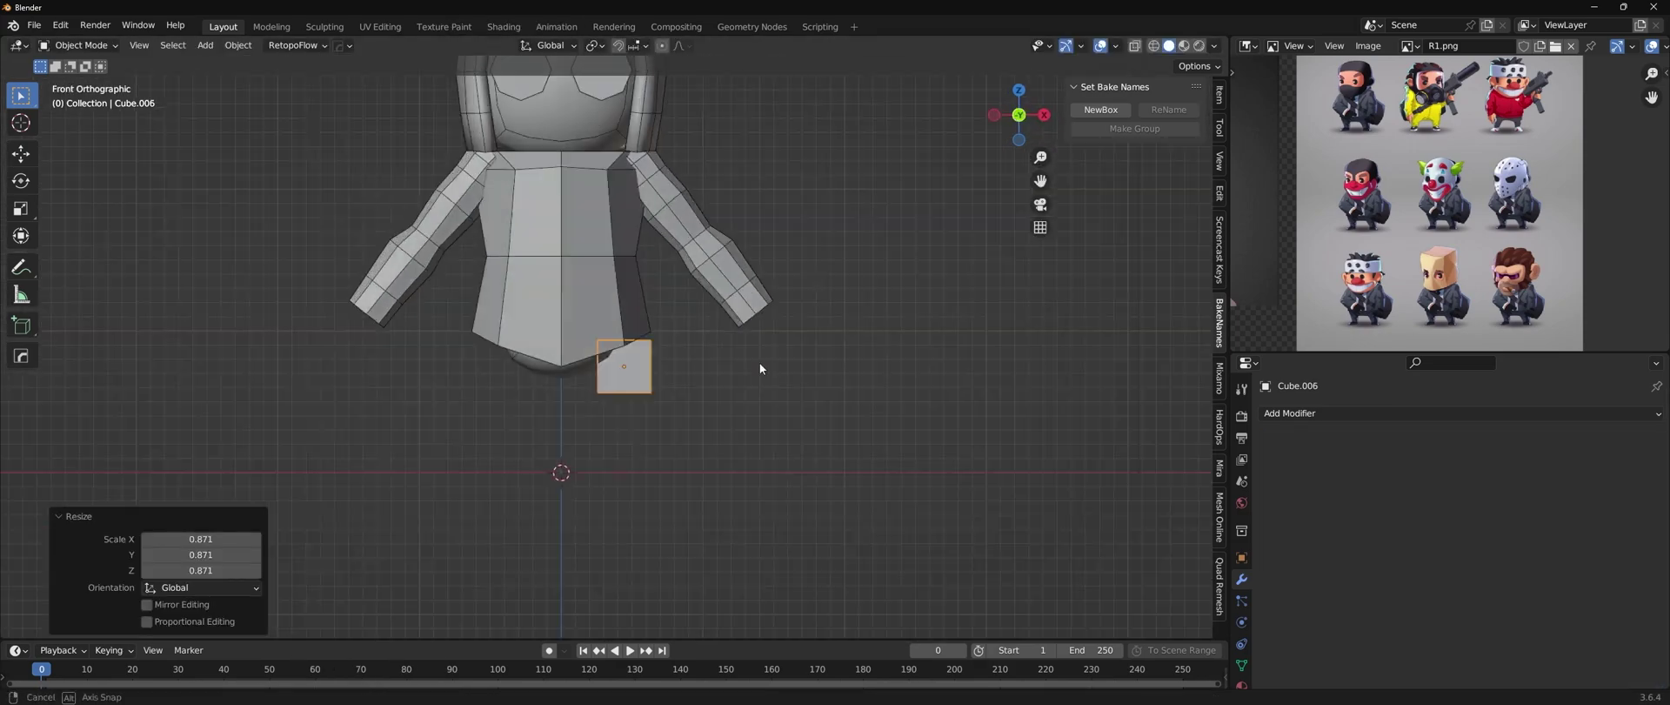
pyautogui.press('s')
pyautogui.press('z')
pyautogui.moveTo(760, 362)
pyautogui.mouseDown(button='middle')
pyautogui.moveTo(696, 365)
pyautogui.moveTo(783, 383)
pyautogui.mouseUp(button='middle')
pyautogui.press('KP_1')
pyautogui.click(1290, 414)
pyautogui.click(1335, 225)
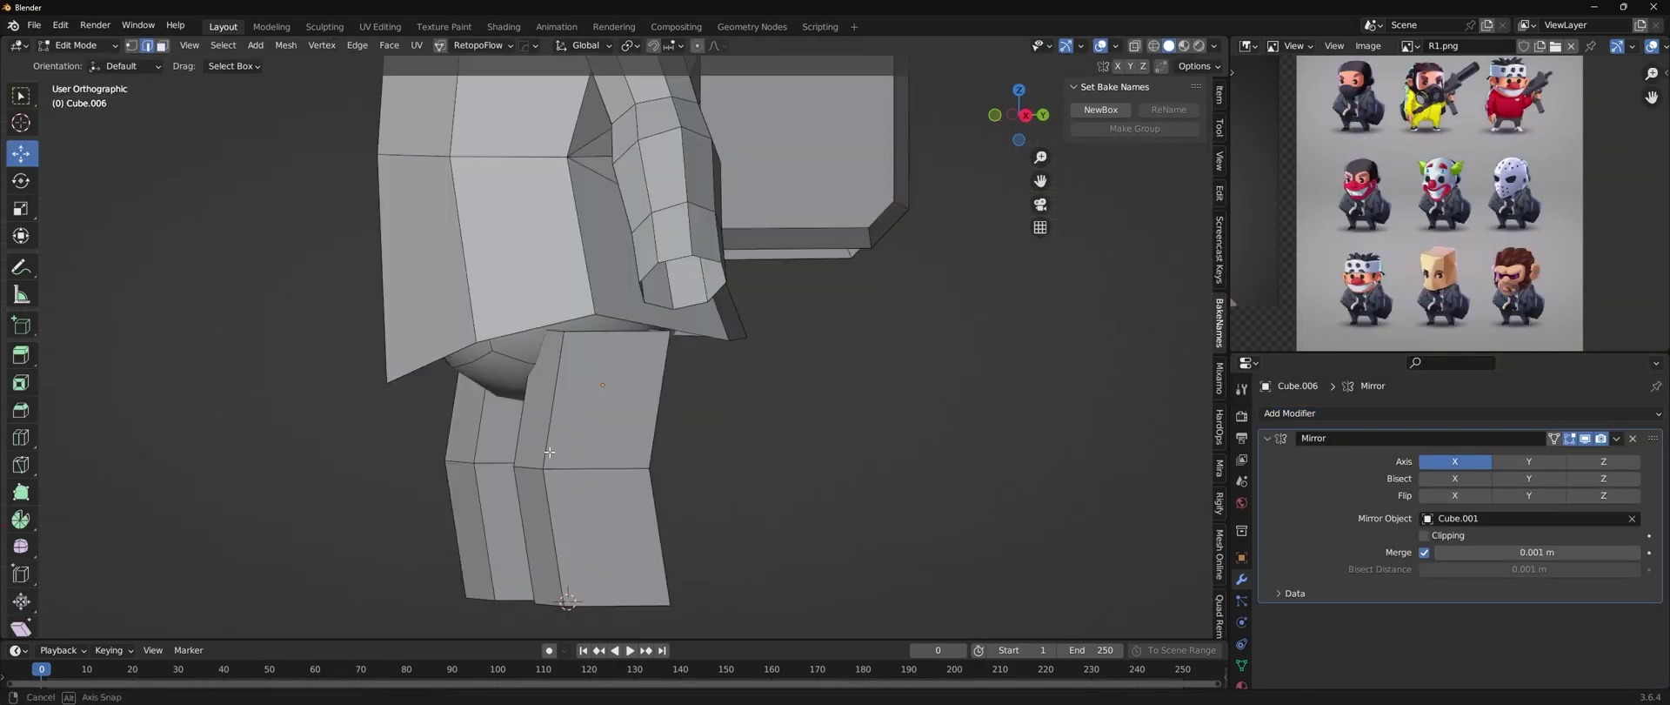
# - Mirror the leg across Cube.001, then loop cut it and raise the new edge loops
pyautogui.hotkey('ctrl', '1')
pyautogui.press('Tab')
pyautogui.hotkey('ctrl', 'r')
pyautogui.click(653, 421)
pyautogui.scroll(-3, 727, 438)
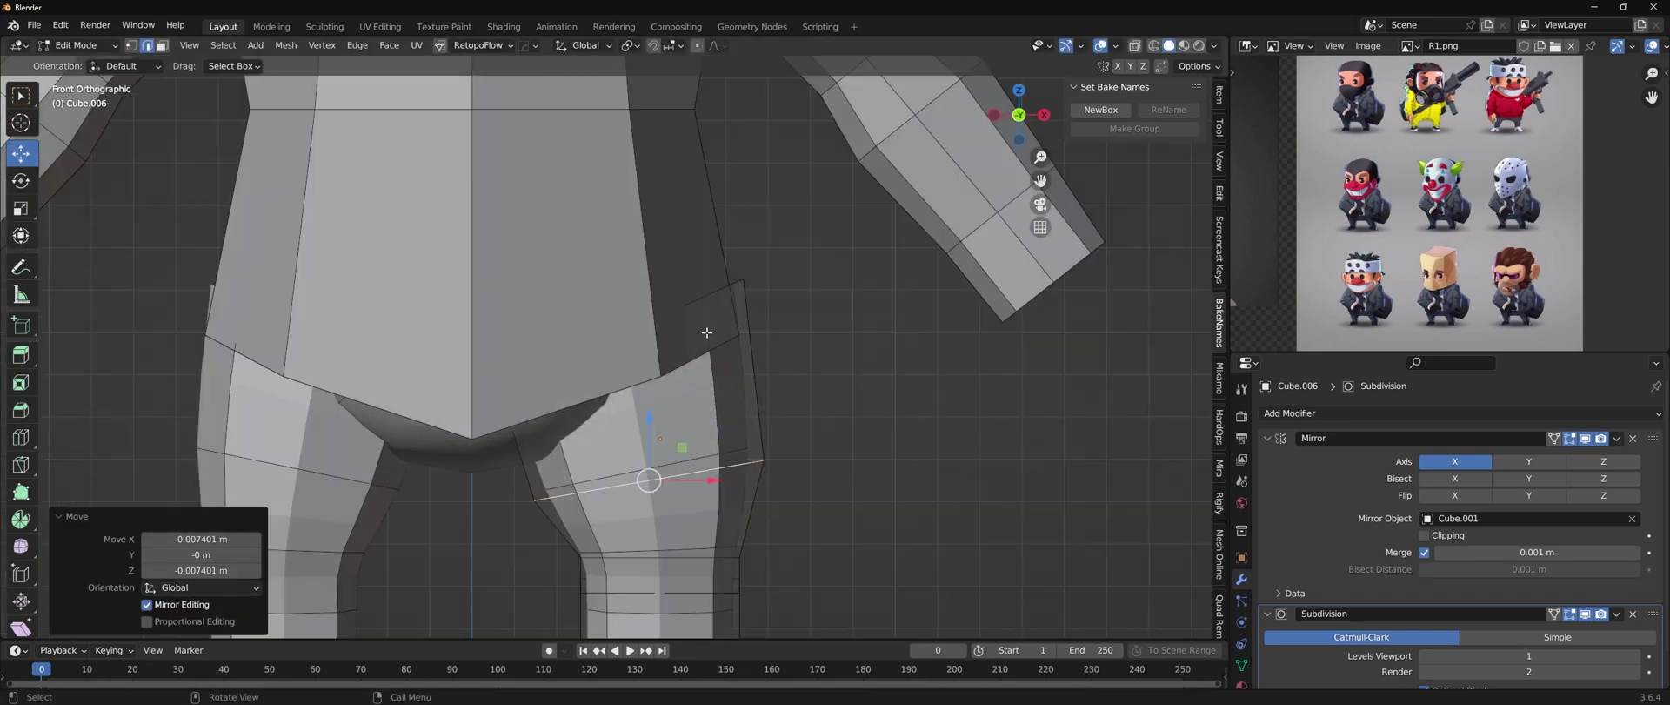
pyautogui.scroll(4, 609, 452)
pyautogui.press('g')
pyautogui.press('z')
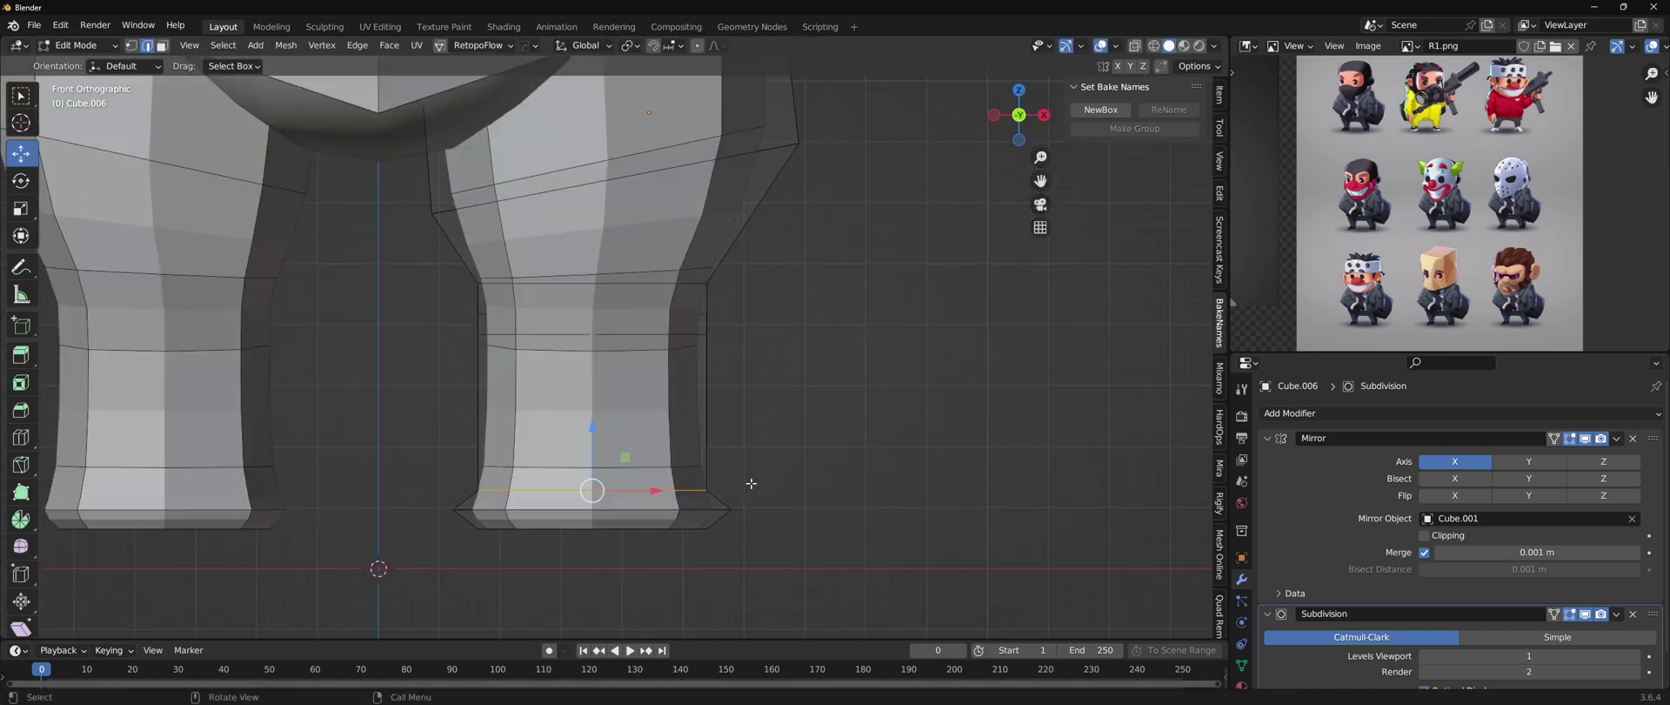
pyautogui.click(820, 466)
pyautogui.press('Tab')
# - Add a cube for the foot and nudge the leg's bottom ring upward
pyautogui.scroll(-4, 690, 414)
pyautogui.hotkey('shift', 'a')
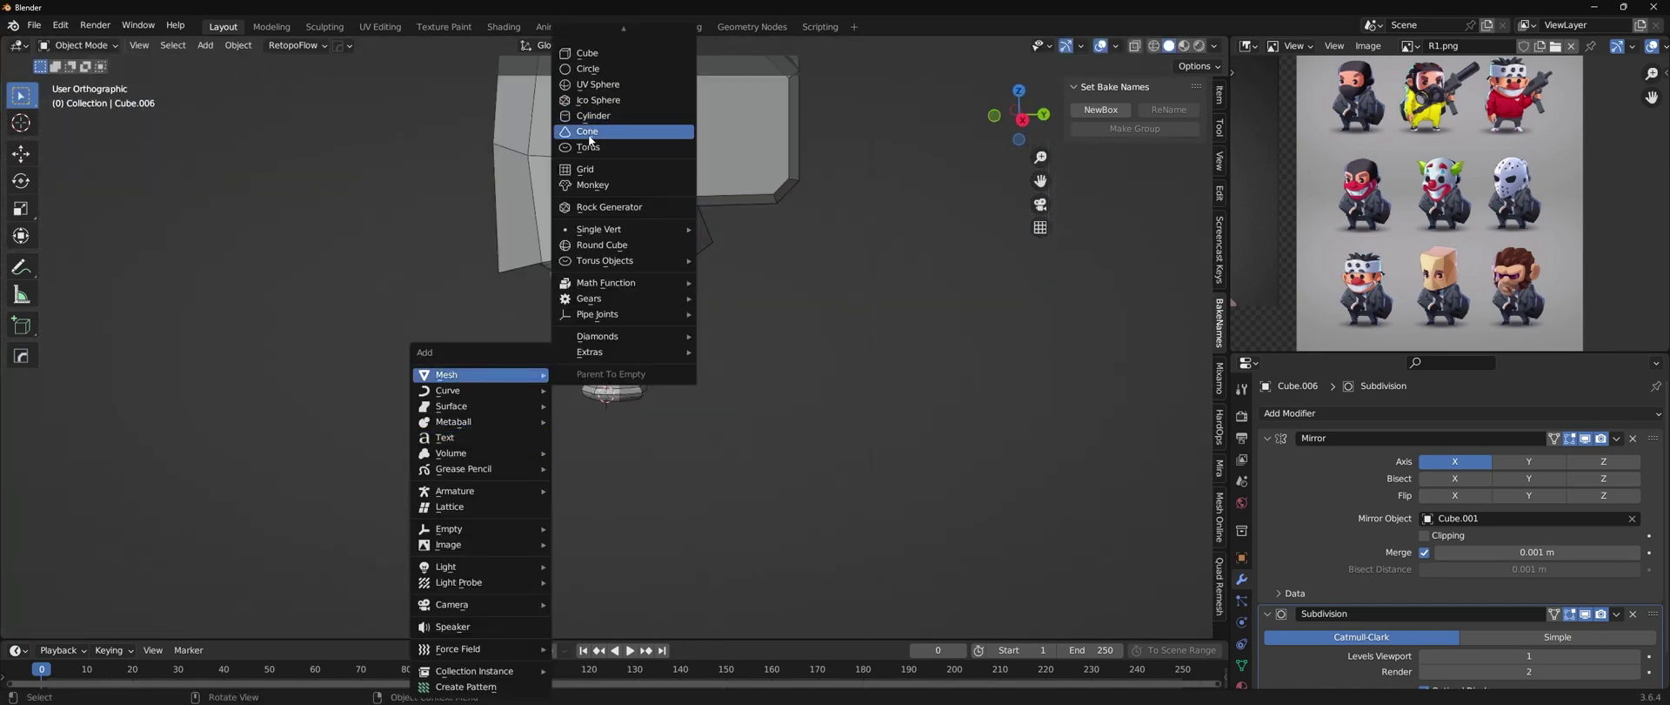
pyautogui.click(669, 127)
pyautogui.press('KP_1')
pyautogui.scroll(3, 697, 375)
pyautogui.click(697, 375)
pyautogui.press('Tab')
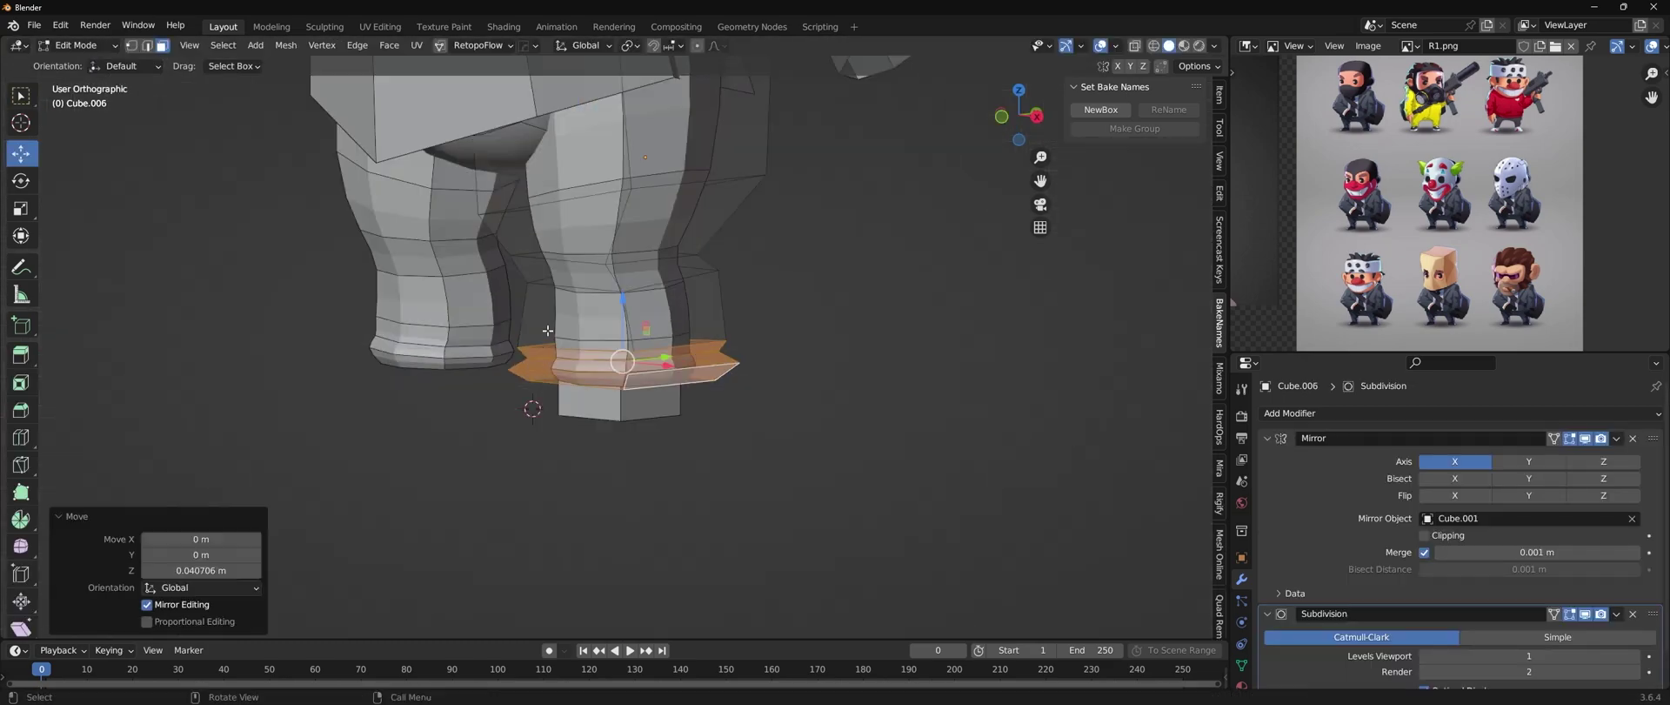
# - Loop cut across the foot cube to shape a blocky boot
pyautogui.press('Tab')
pyautogui.moveTo(548, 330)
pyautogui.mouseDown(button='middle')
pyautogui.moveTo(609, 365)
pyautogui.moveTo(566, 418)
pyautogui.mouseUp(button='middle')
pyautogui.hotkey('ctrl', 'r')
pyautogui.click(573, 431)
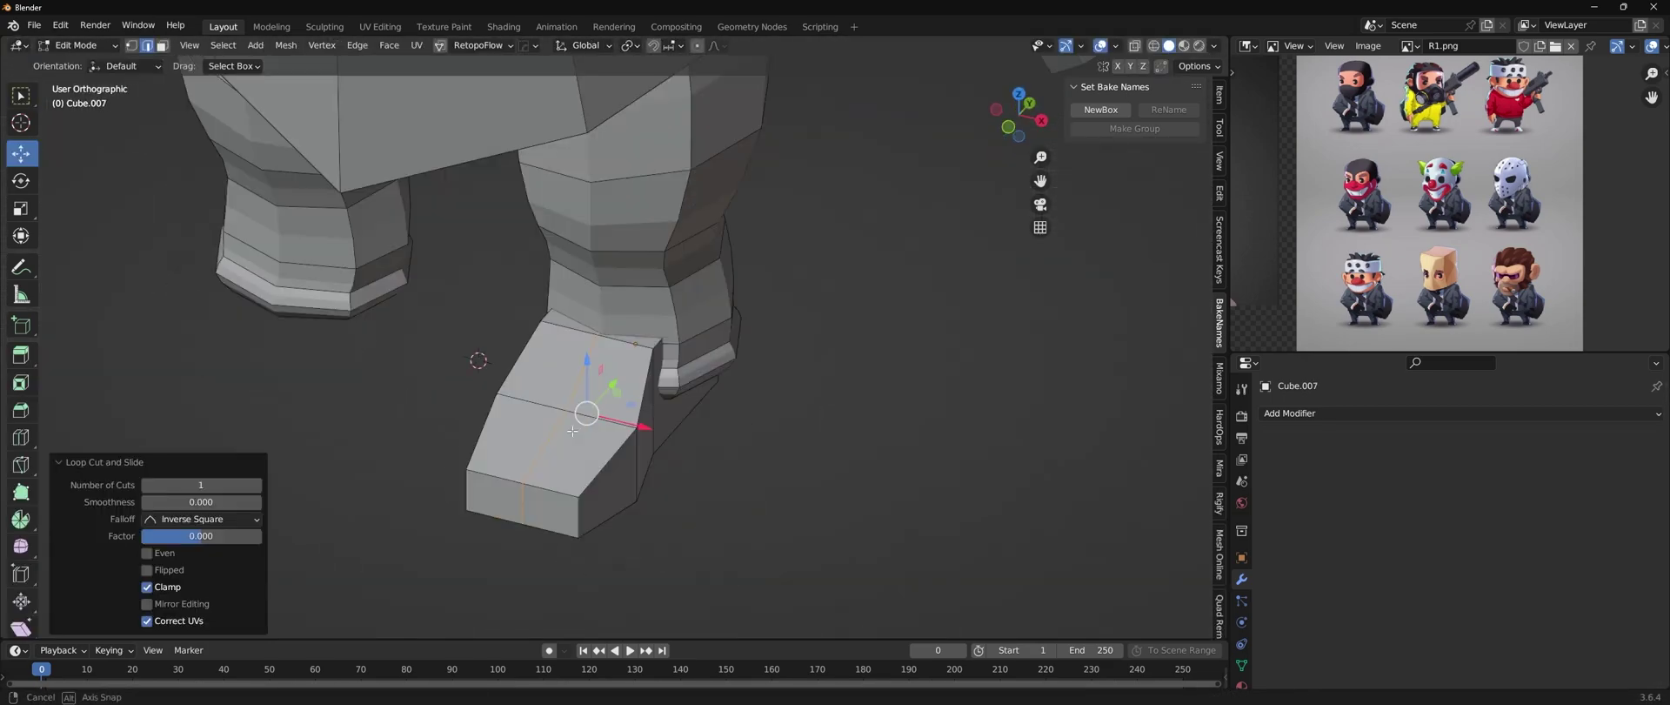
pyautogui.press('1')
pyautogui.press('KP_3')
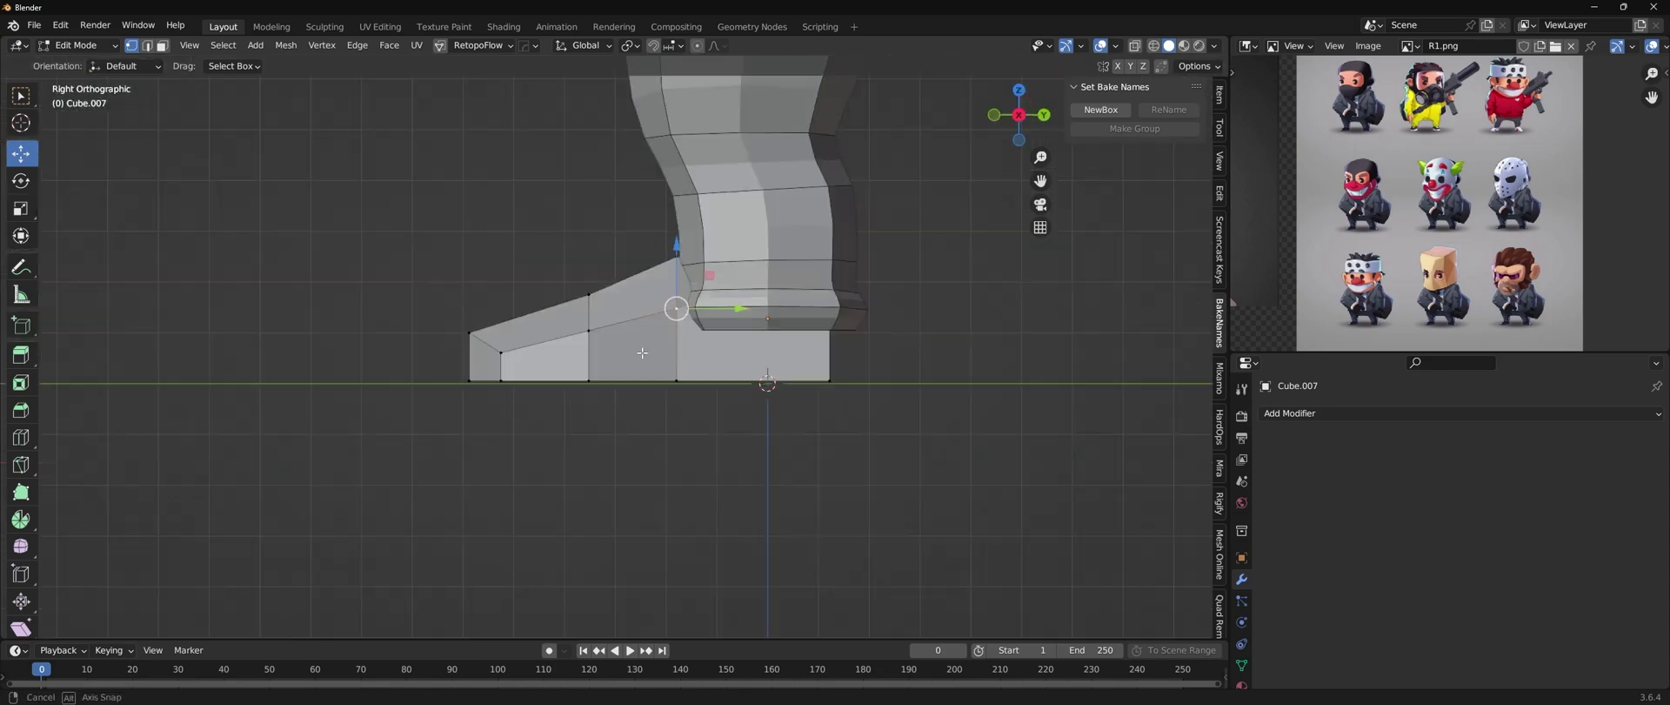
pyautogui.moveTo(642, 353); pyautogui.dragTo(597, 441, button='middle')
pyautogui.press('Tab')
# - Mirror the foot across the Cylinder and reposition the foot's origin
pyautogui.scroll(-3, 597, 441)
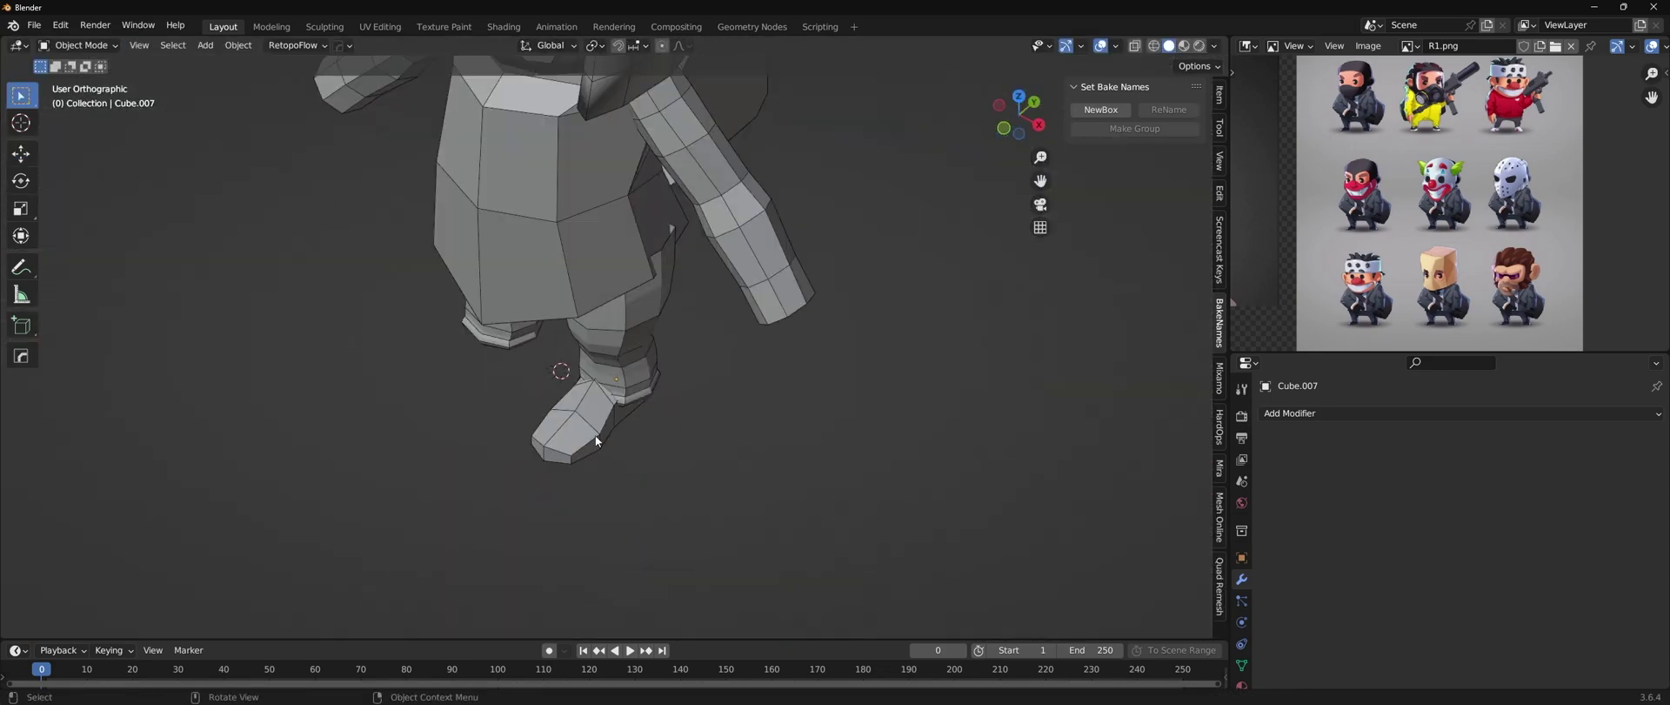
pyautogui.click(597, 441)
pyautogui.click(1462, 413)
pyautogui.click(1340, 246)
pyautogui.press('KP_Decimal')
pyautogui.press('KP_3')
pyautogui.click(1198, 66)
pyautogui.click(1190, 113)
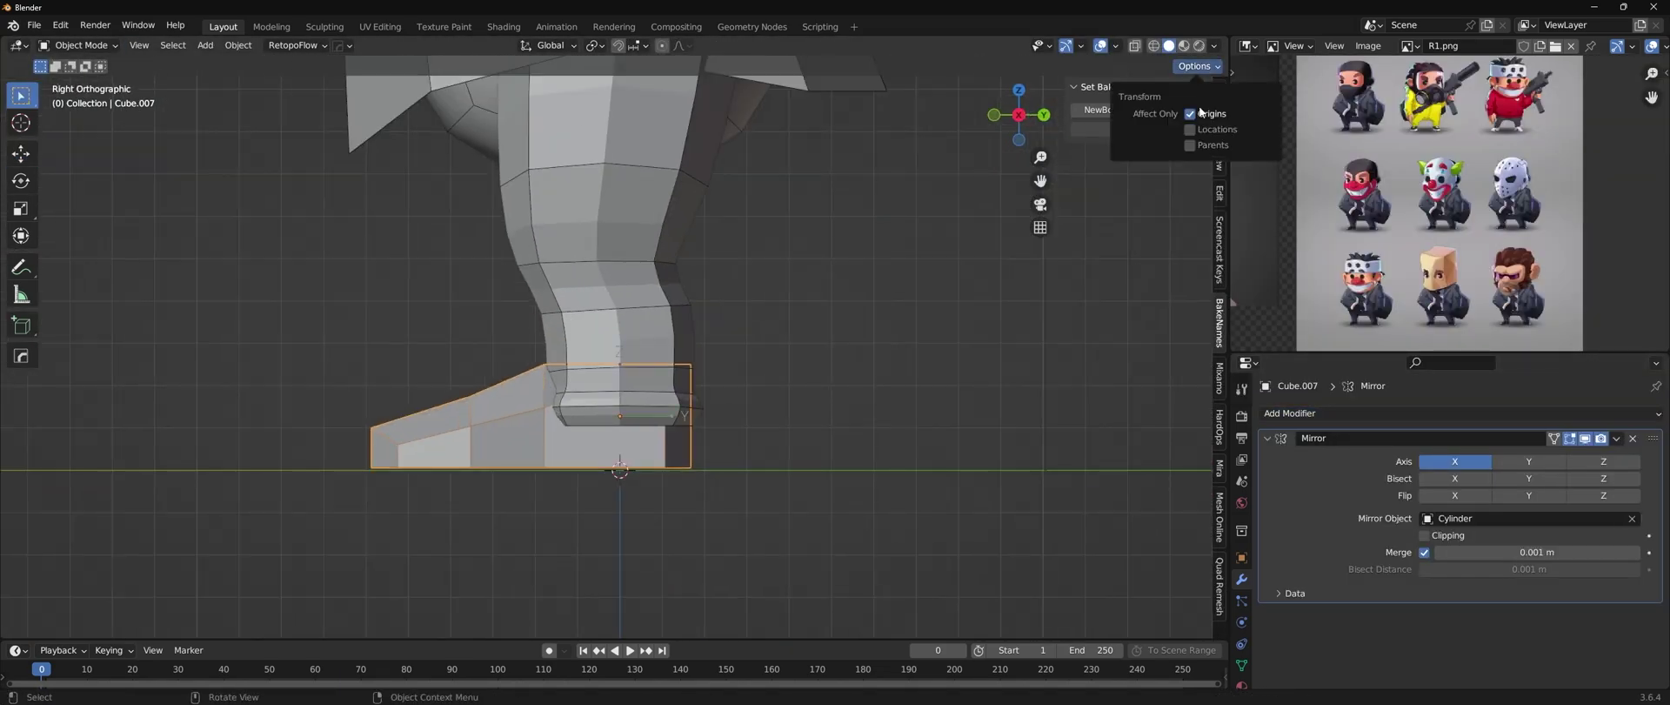
pyautogui.press('KP_1')
pyautogui.scroll(-3, 748, 311)
pyautogui.keyDown('alt'); pyautogui.moveTo(707, 376); pyautogui.dragTo(754, 311, button='middle'); pyautogui.keyUp('alt')
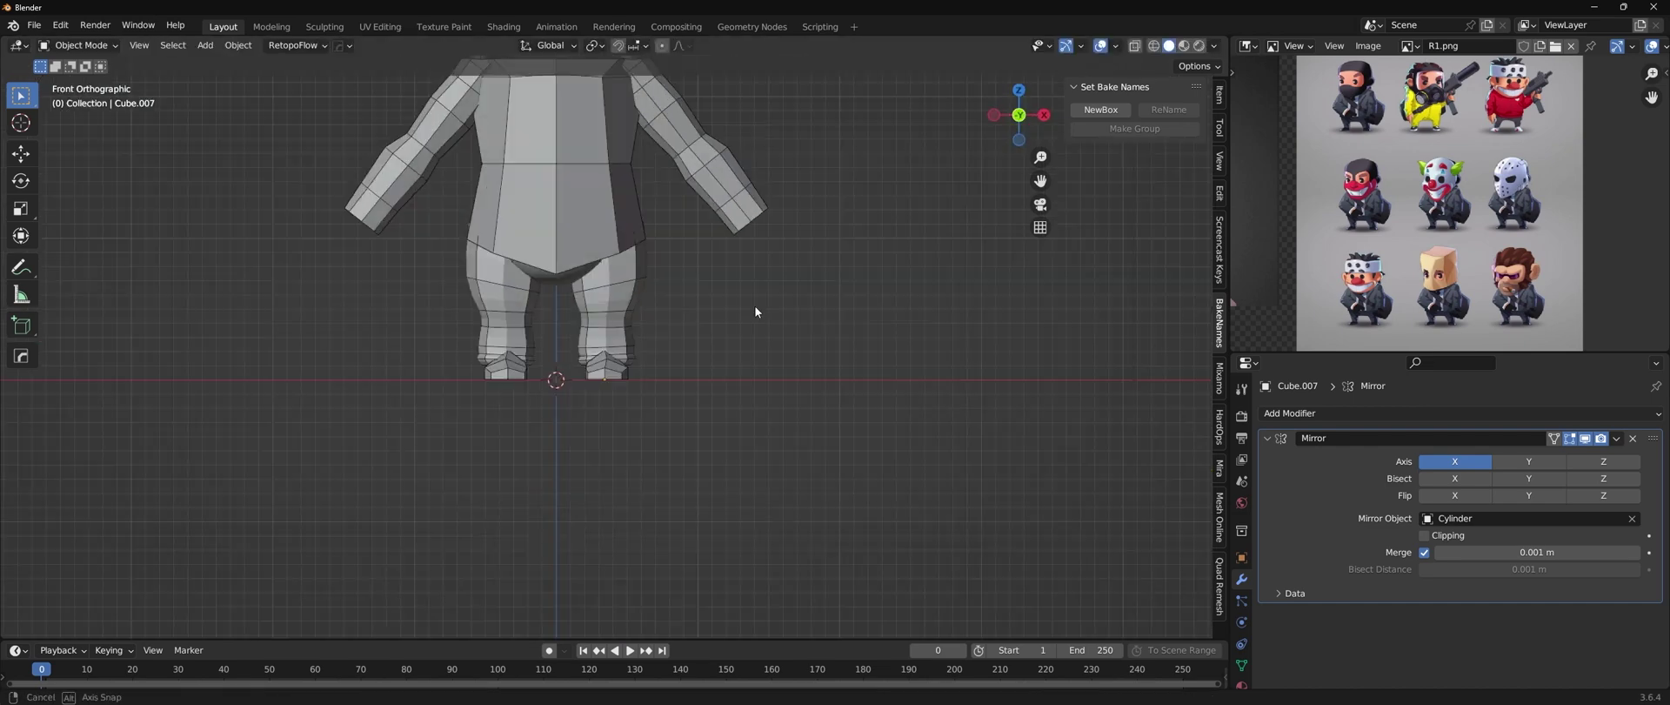
# - Apply the leg's Subdivision modifier and sculpt the legs with the Grab brush
pyautogui.hotkey('ctrl', 'x')
pyautogui.hotkey('ctrl', 'Tab')
pyautogui.press('KP_1')
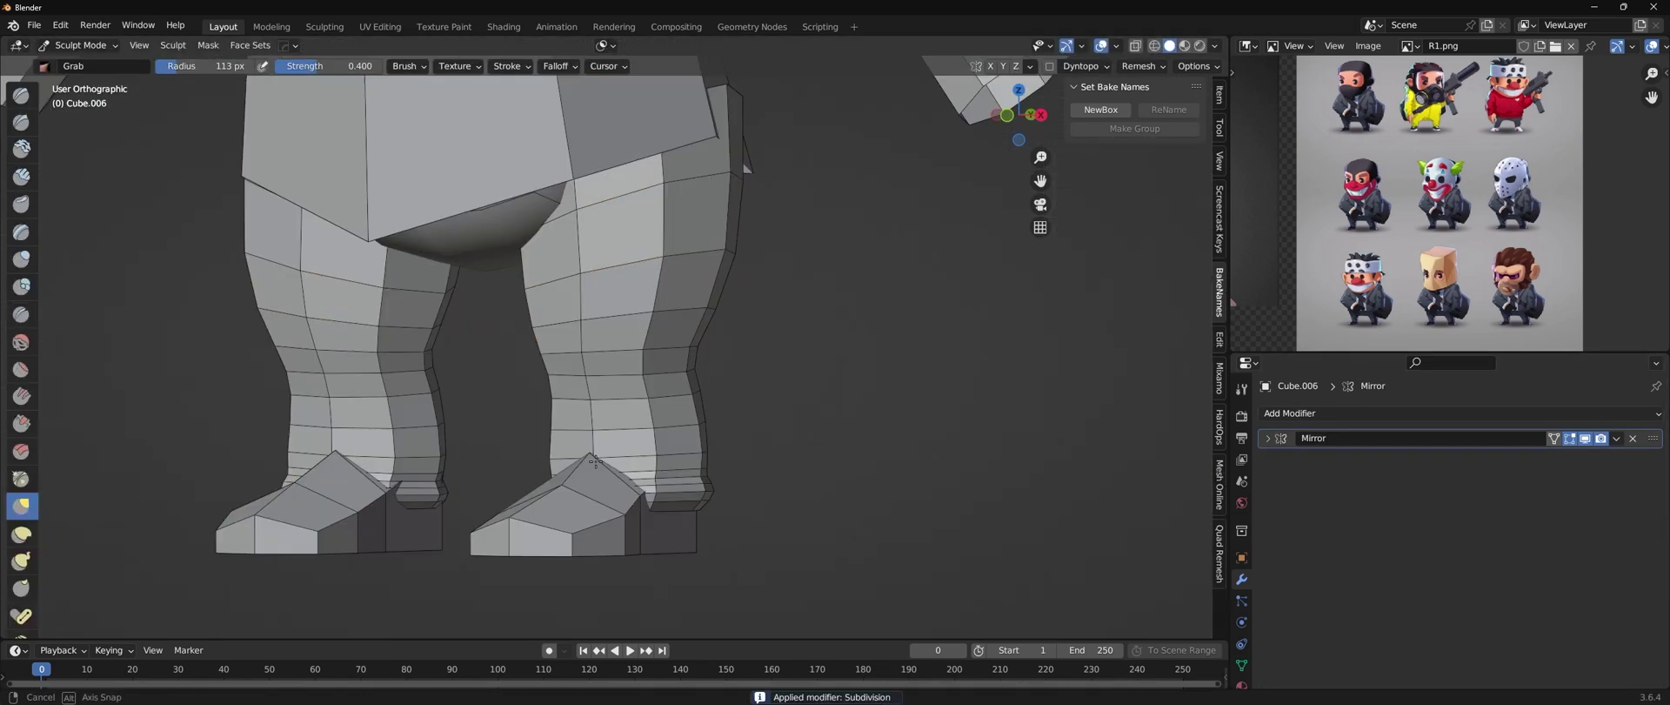
pyautogui.press('g')
pyautogui.scroll(3, 719, 478)
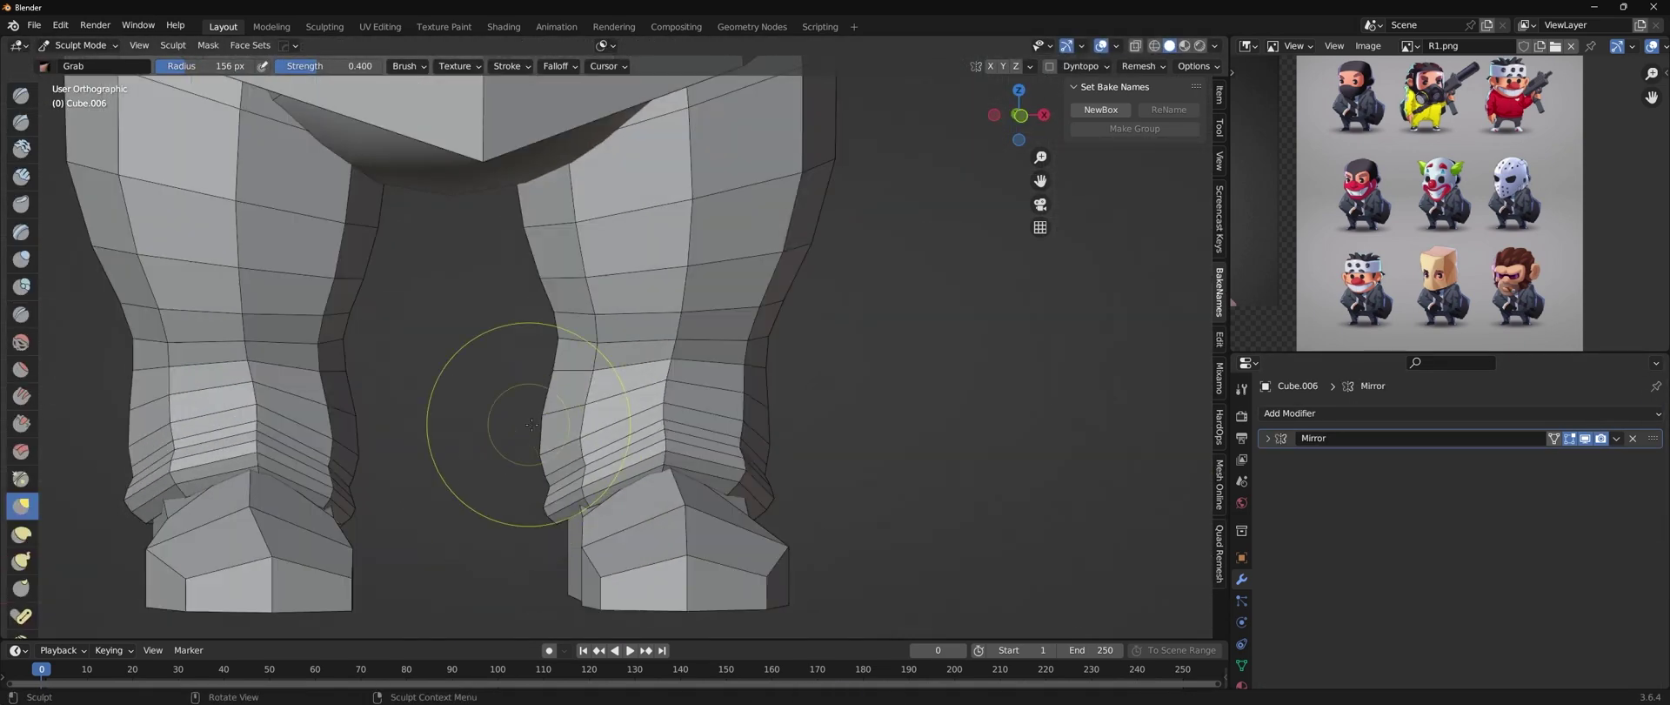
pyautogui.moveTo(533, 365); pyautogui.dragTo(651, 457, button='middle')
pyautogui.scroll(-3, 652, 457)
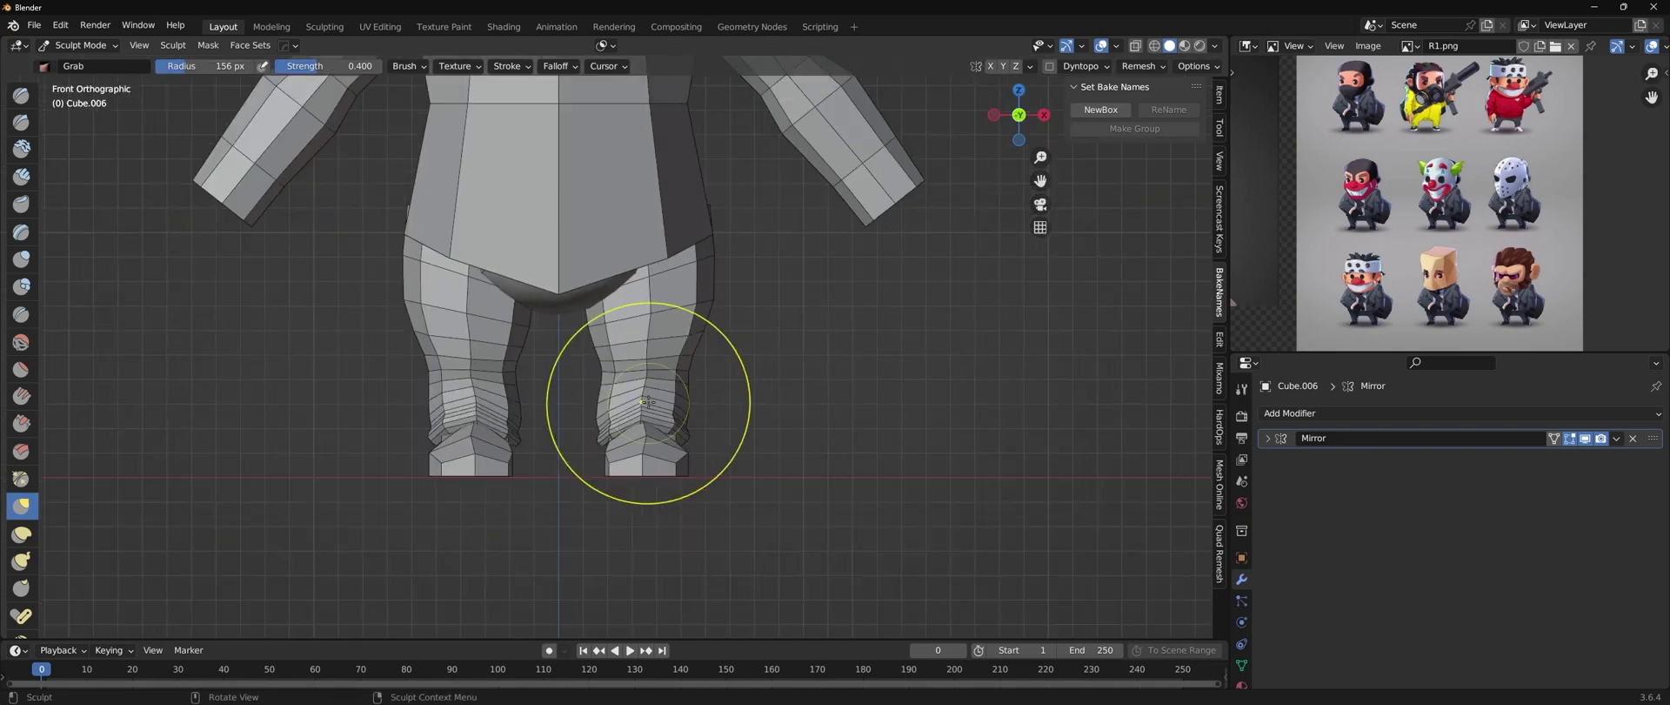
# - Dissolve the extra edge loop around the leg and select a leg vertex
pyautogui.press('Tab')
pyautogui.keyDown('alt'); pyautogui.click(642, 489); pyautogui.keyUp('alt')
pyautogui.hotkey('ctrl', 'x')
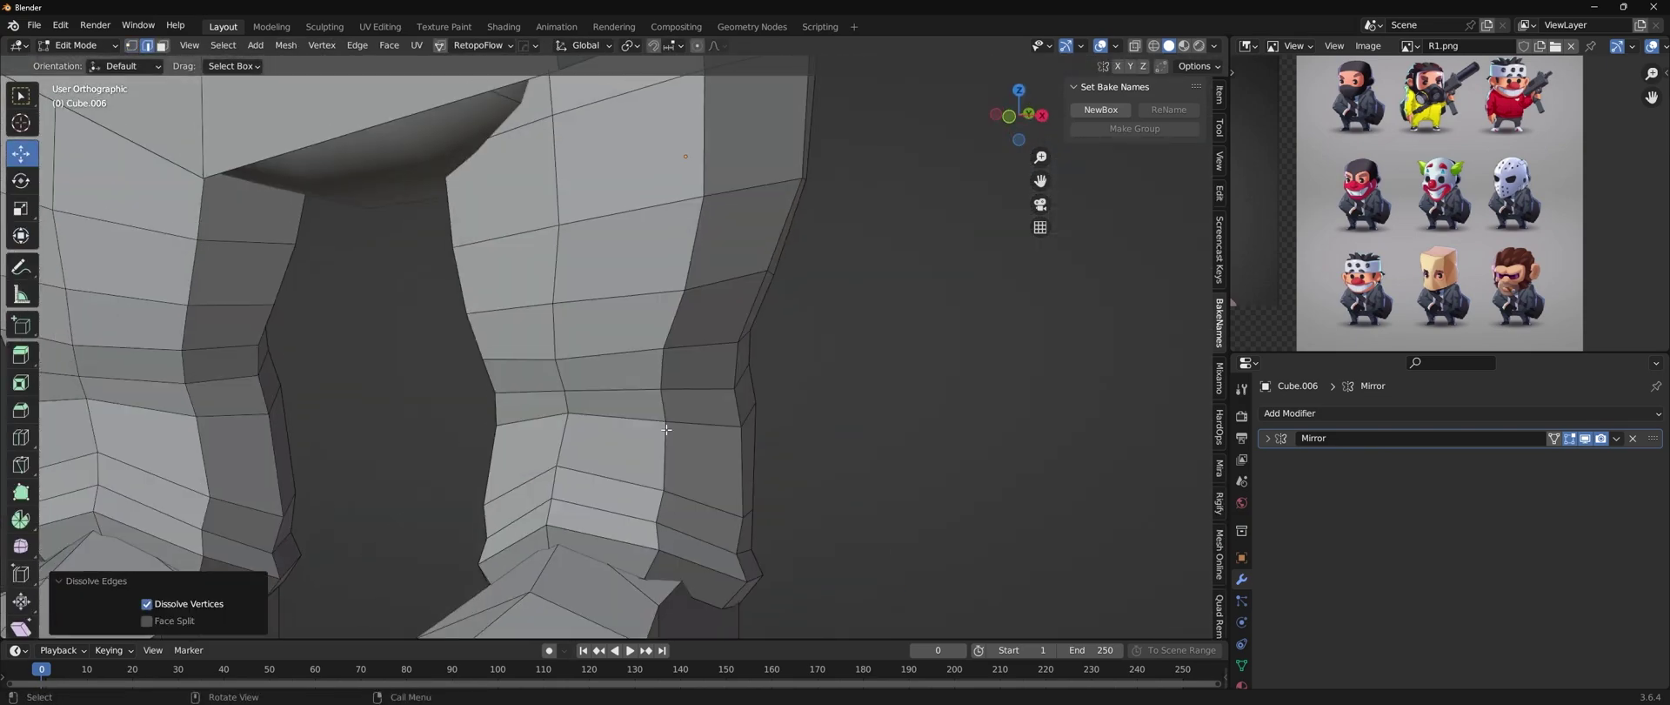
pyautogui.scroll(-3, 666, 429)
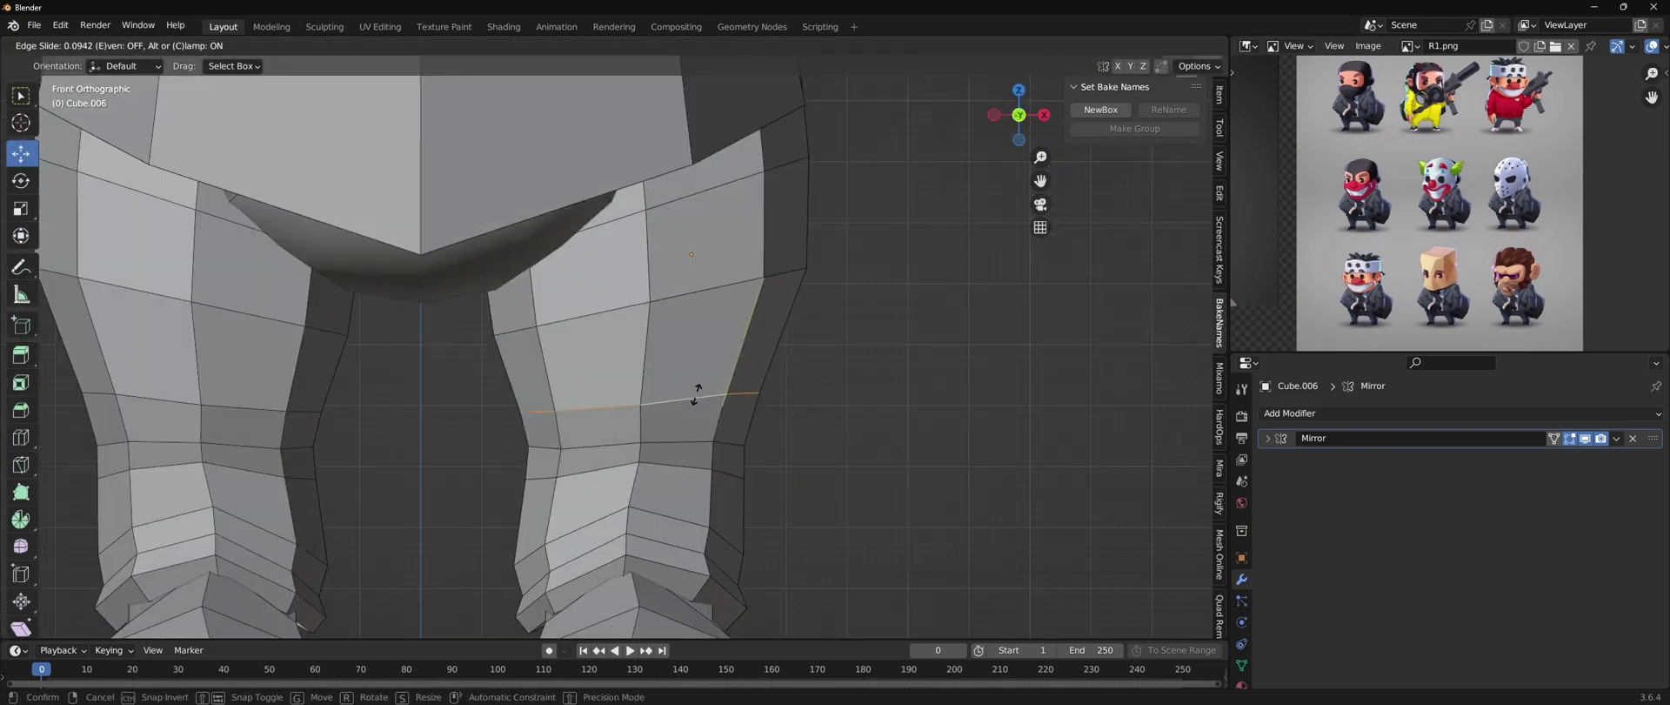
pyautogui.scroll(4, 697, 391)
pyautogui.press('1')
pyautogui.click(541, 362)
pyautogui.moveTo(682, 455)
pyautogui.mouseDown(button='middle')
pyautogui.moveTo(785, 441)
pyautogui.moveTo(485, 432)
pyautogui.moveTo(586, 410)
pyautogui.moveTo(616, 329)
pyautogui.moveTo(561, 325)
pyautogui.mouseUp(button='middle')
pyautogui.scroll(-2, 560, 429)
pyautogui.scroll(2, 585, 402)
pyautogui.scroll(-3, 585, 402)
pyautogui.scroll(3, 584, 401)
pyautogui.scroll(-3, 585, 402)
# - Reshape the torso Cylinder's chest with the Grab sculpt brush
pyautogui.press('Tab')
pyautogui.click(560, 325)
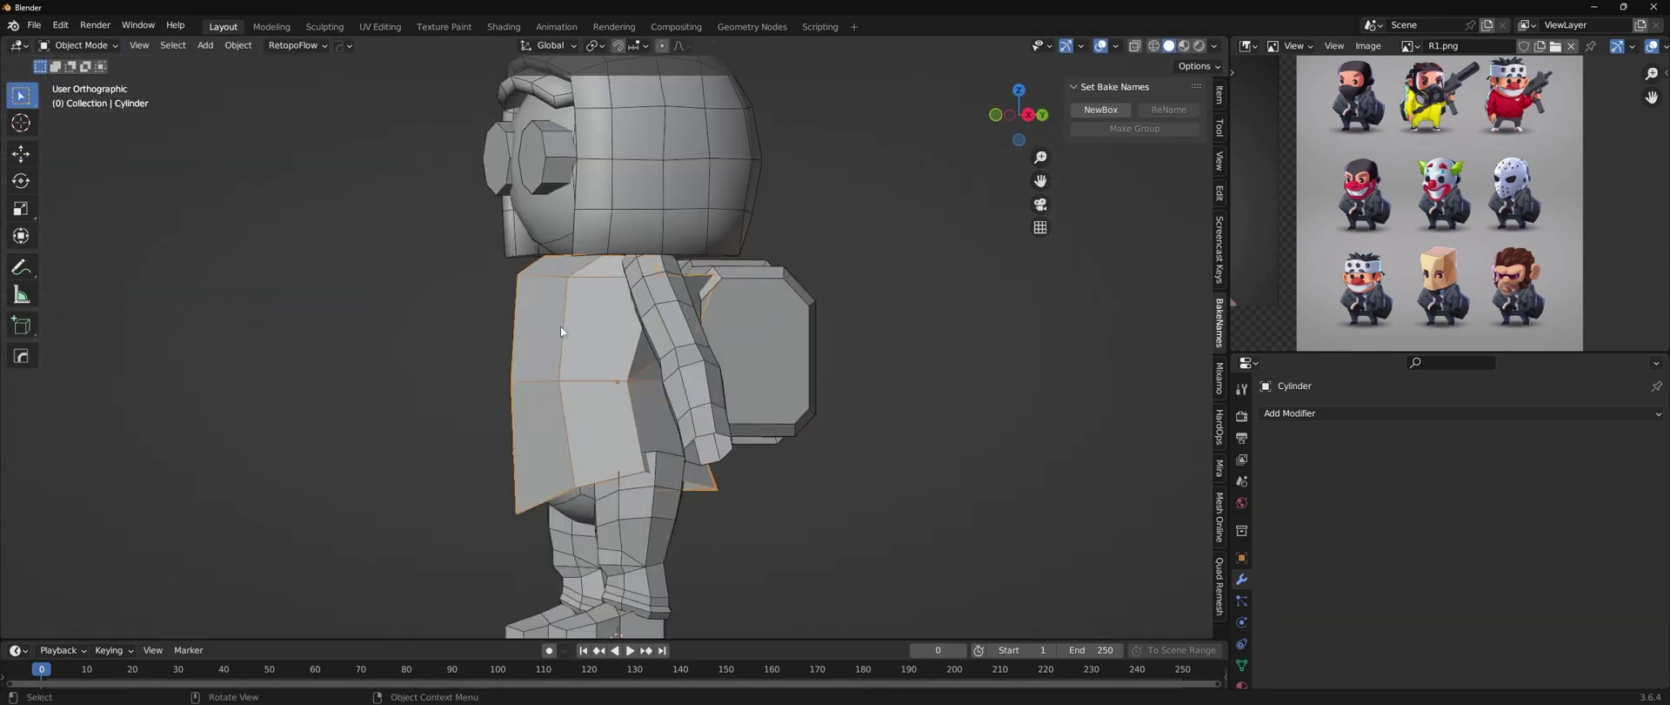
pyautogui.hotkey('ctrl', 'Tab')
pyautogui.moveTo(522, 372); pyautogui.dragTo(615, 392, button='middle')
pyautogui.press('KP_1')
pyautogui.scroll(5, 701, 362)
pyautogui.scroll(-2, 700, 363)
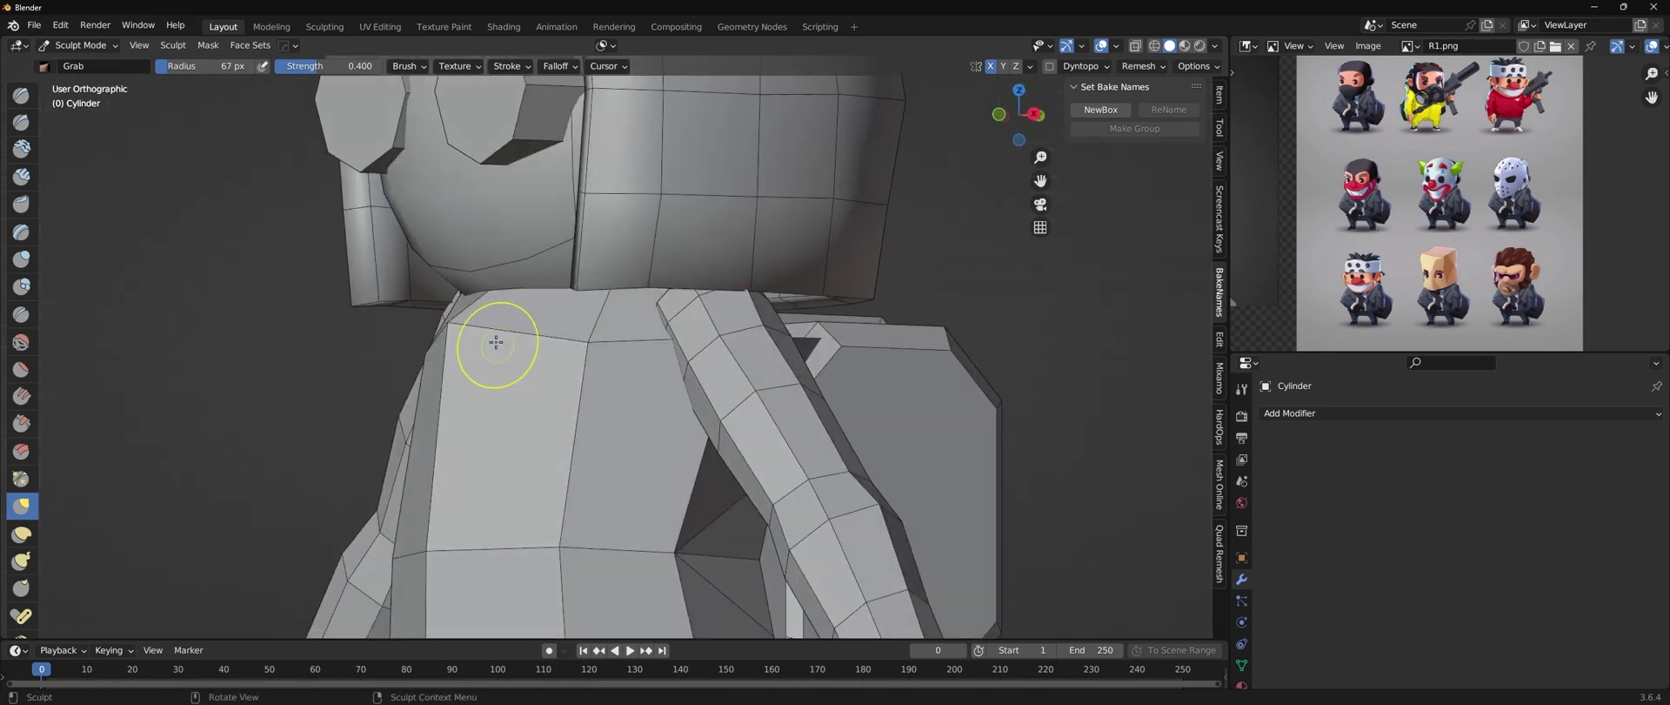
pyautogui.moveTo(503, 346)
pyautogui.mouseDown(button='middle')
pyautogui.moveTo(745, 355)
pyautogui.moveTo(654, 386)
pyautogui.moveTo(608, 348)
pyautogui.moveTo(714, 330)
pyautogui.moveTo(661, 309)
pyautogui.mouseUp(button='middle')
pyautogui.scroll(-3, 609, 348)
pyautogui.hotkey('ctrl', 'Tab')
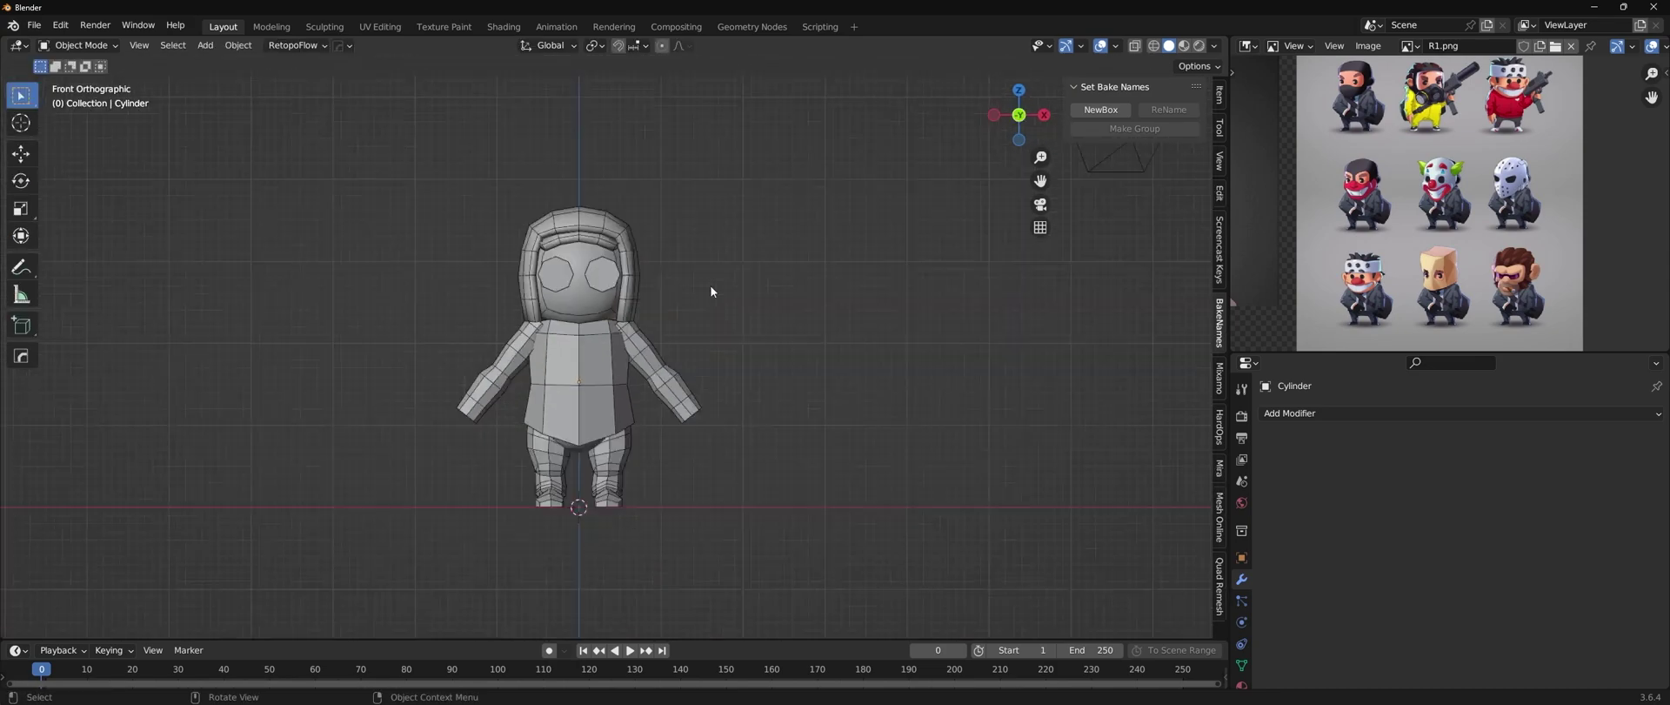
# - Edge-slide a loop along the body and arms mesh
pyautogui.press('1')
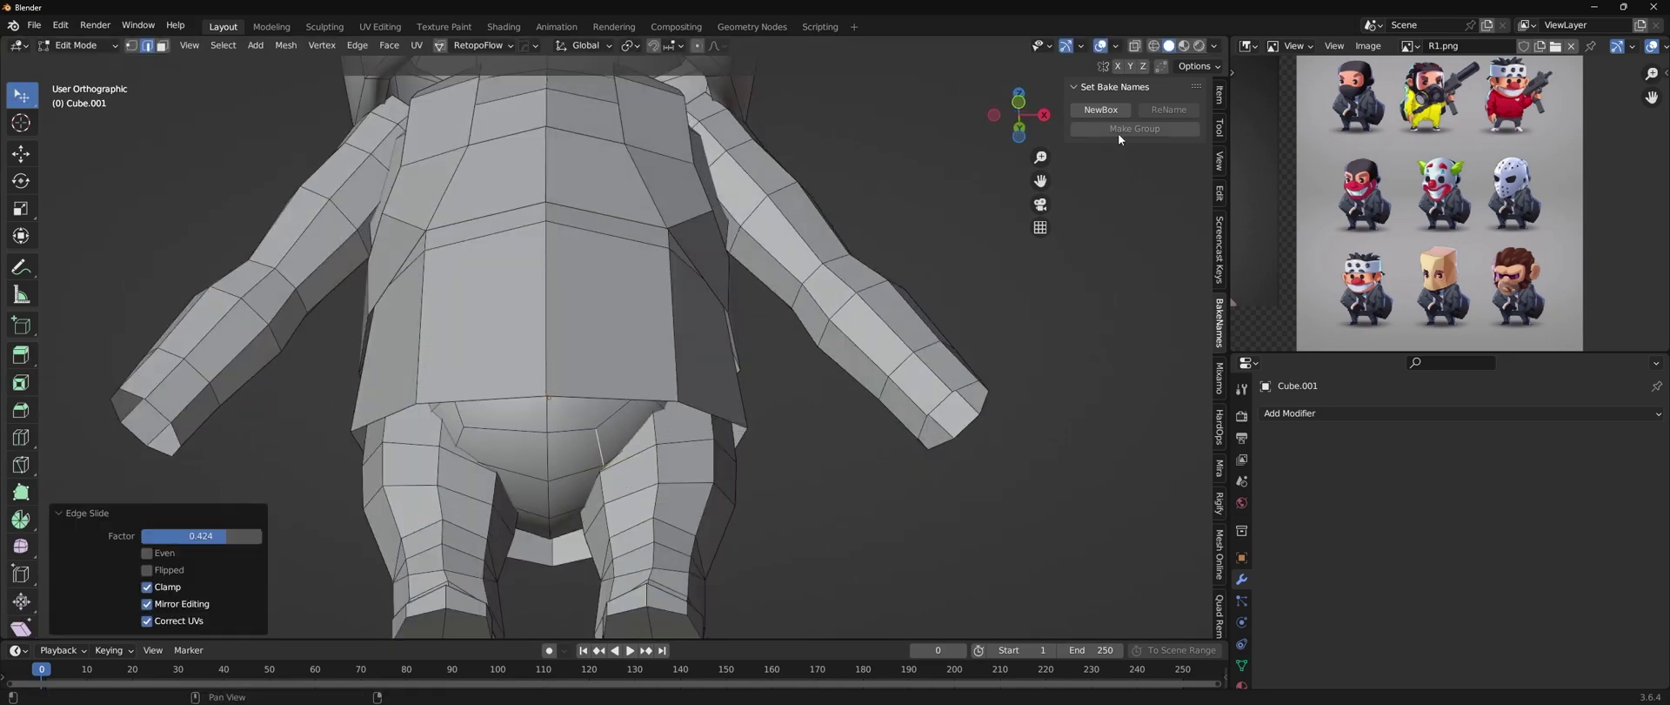
pyautogui.moveTo(571, 425); pyautogui.dragTo(588, 488, button='middle')
pyautogui.press('KP_1')
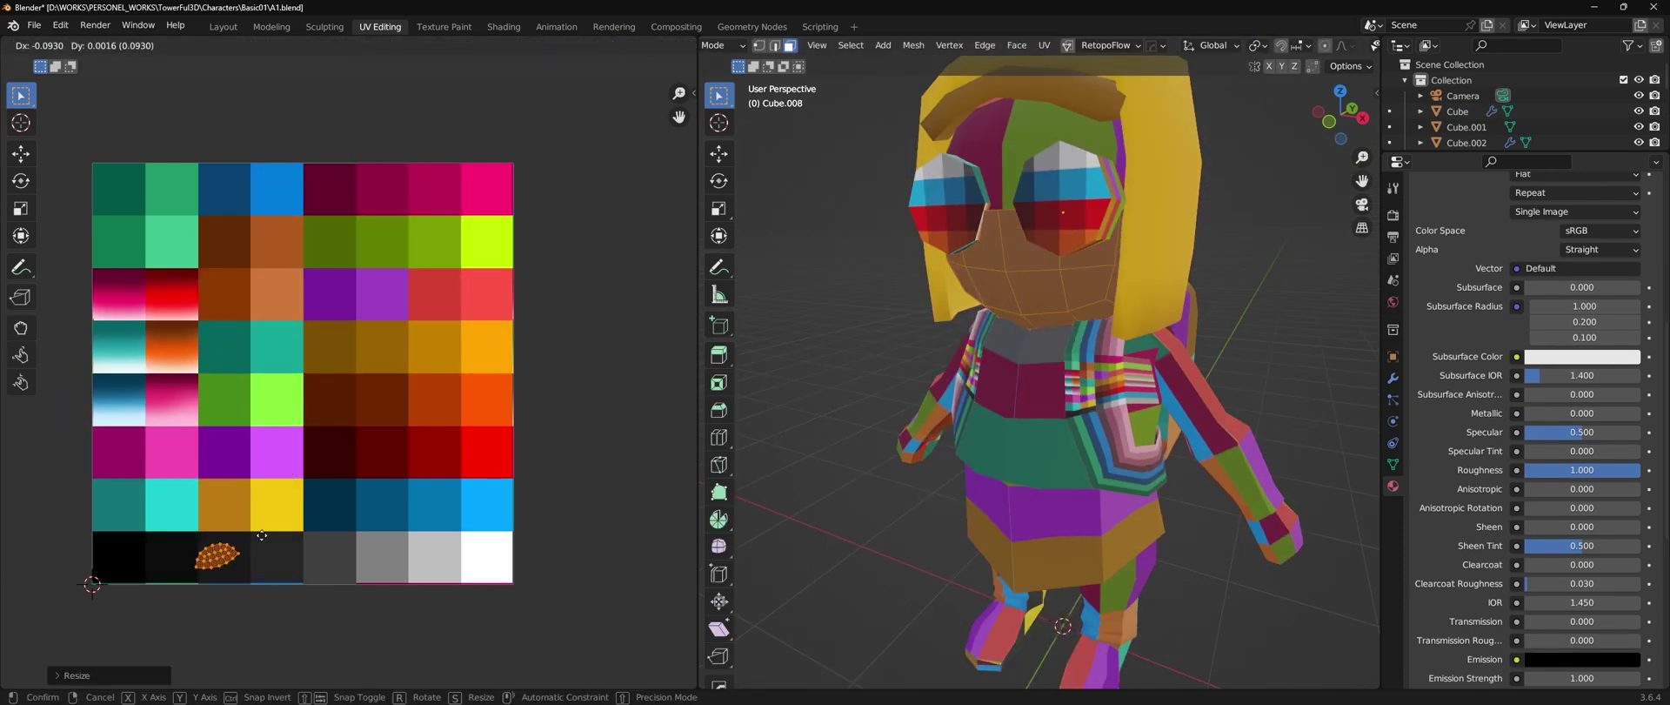
# - Scale a UV island into the orange cell and move one into the red gradient cell
pyautogui.press('s')
pyautogui.click(487, 345)
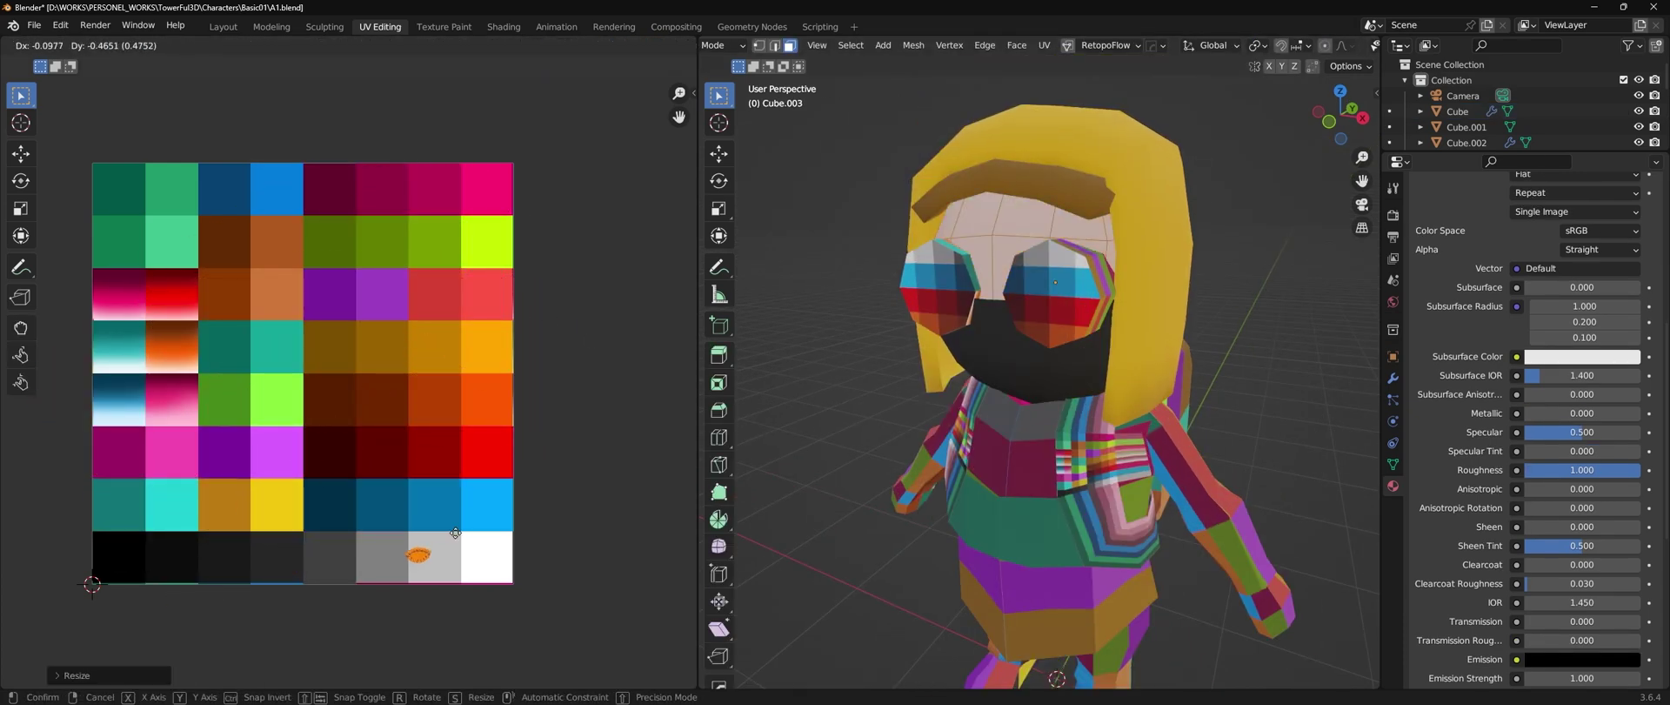
pyautogui.scroll(5, 455, 532)
pyautogui.press('g')
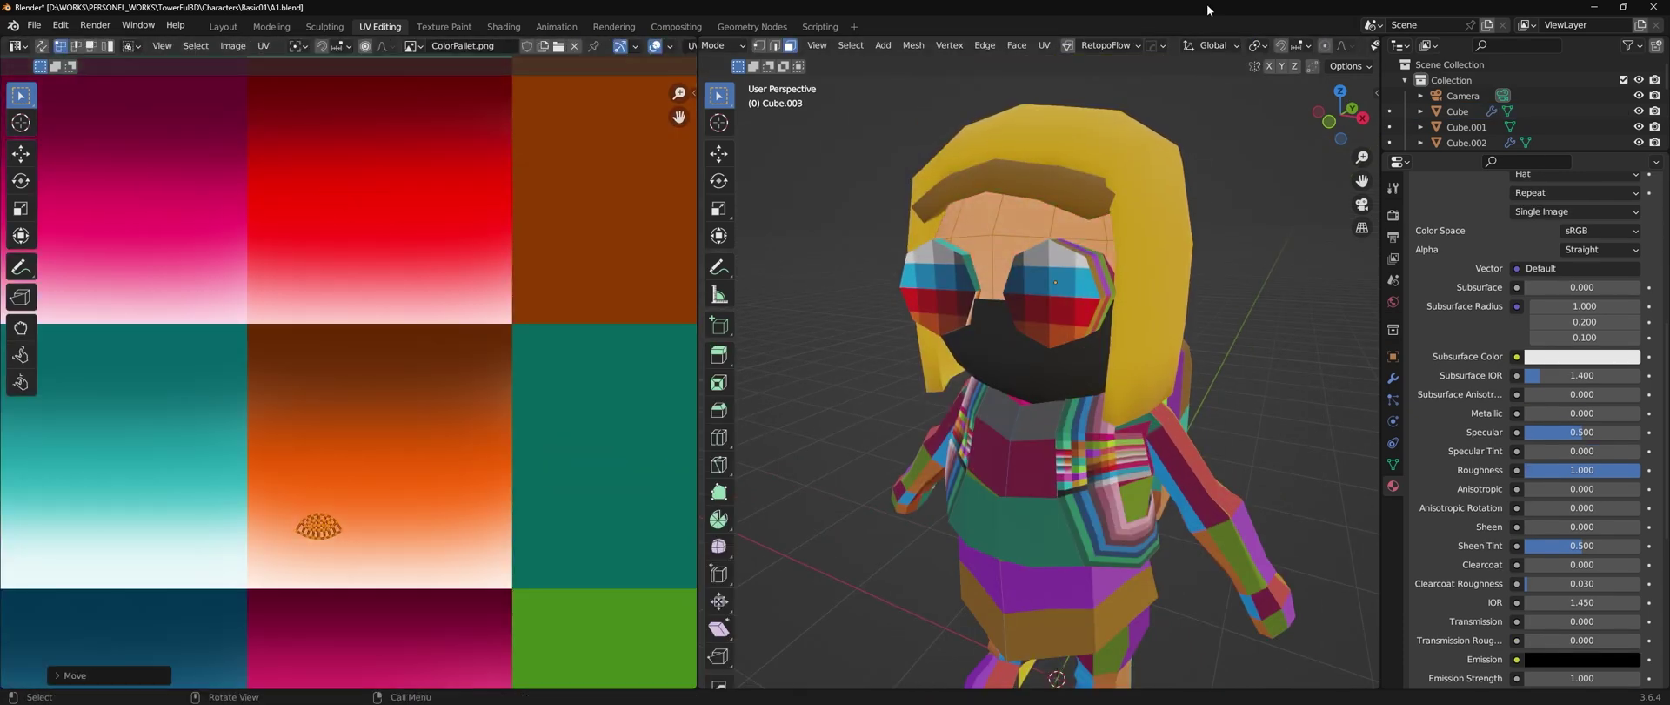
pyautogui.click(502, 27)
# - Unwrap the selected faces and place their UV islands on chosen palette squares
pyautogui.press('u')
pyautogui.click(909, 170)
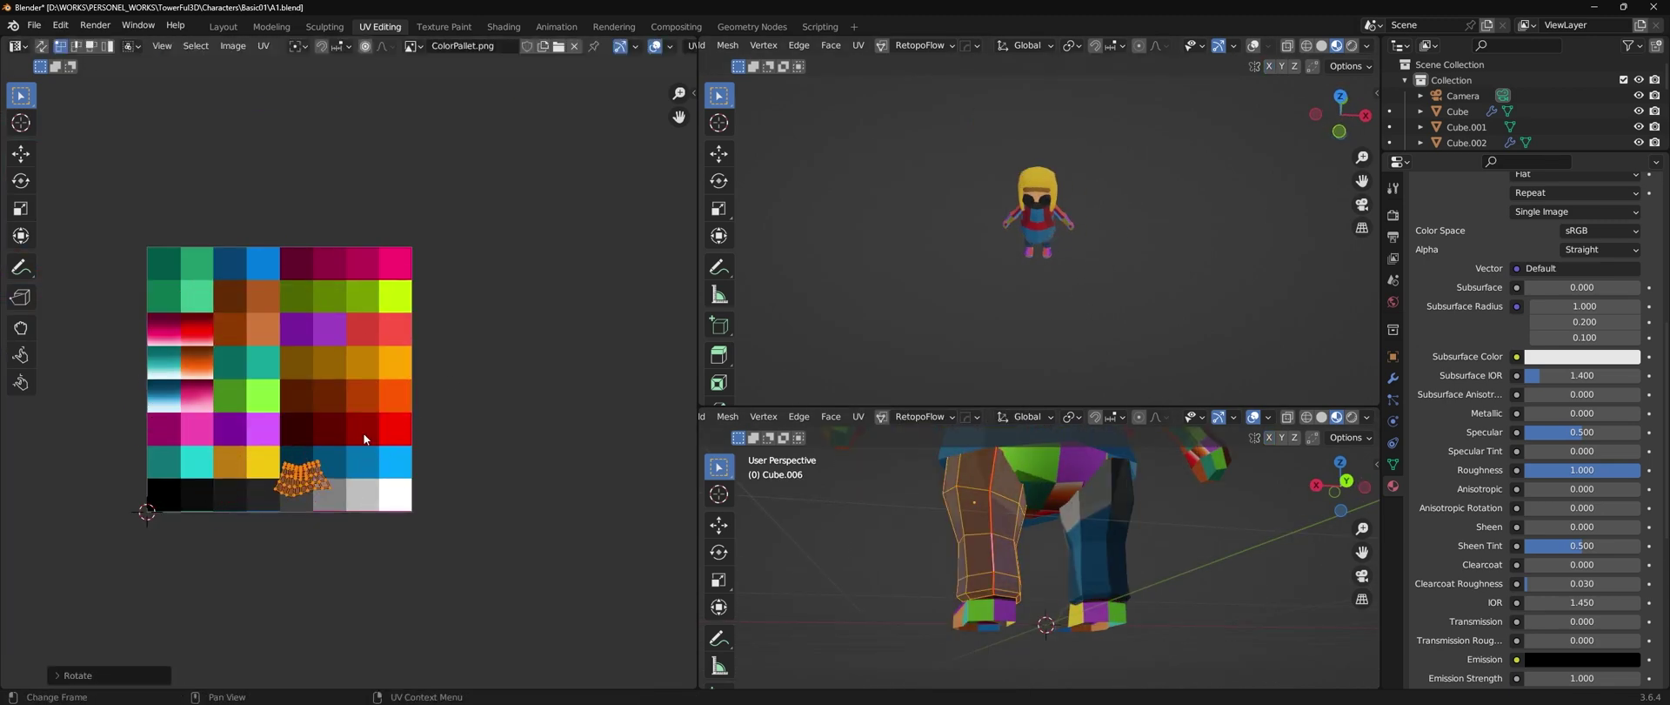
pyautogui.press('g')
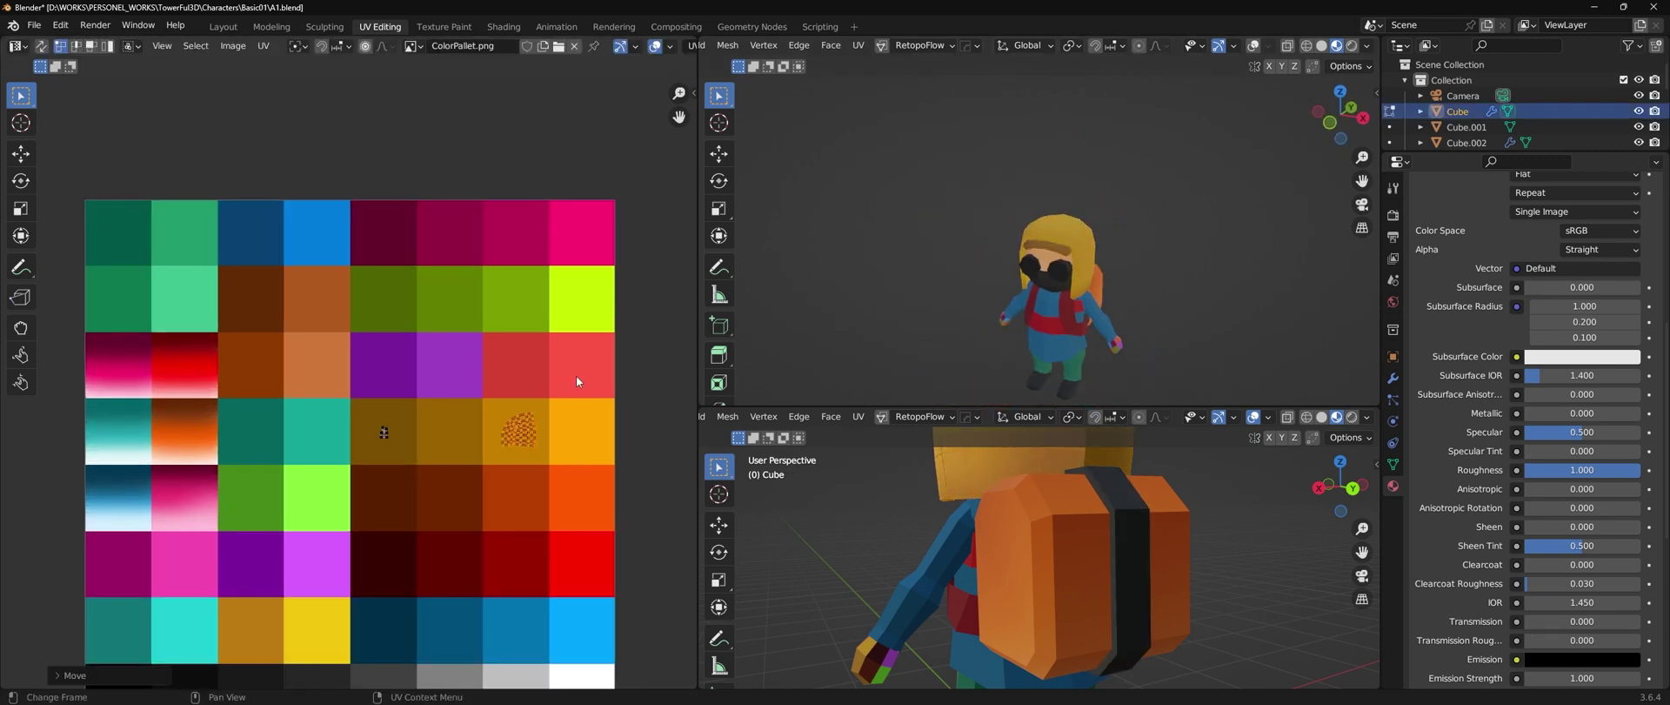
pyautogui.press('g')
pyautogui.press('Tab')
pyautogui.scroll(3, 1051, 271)
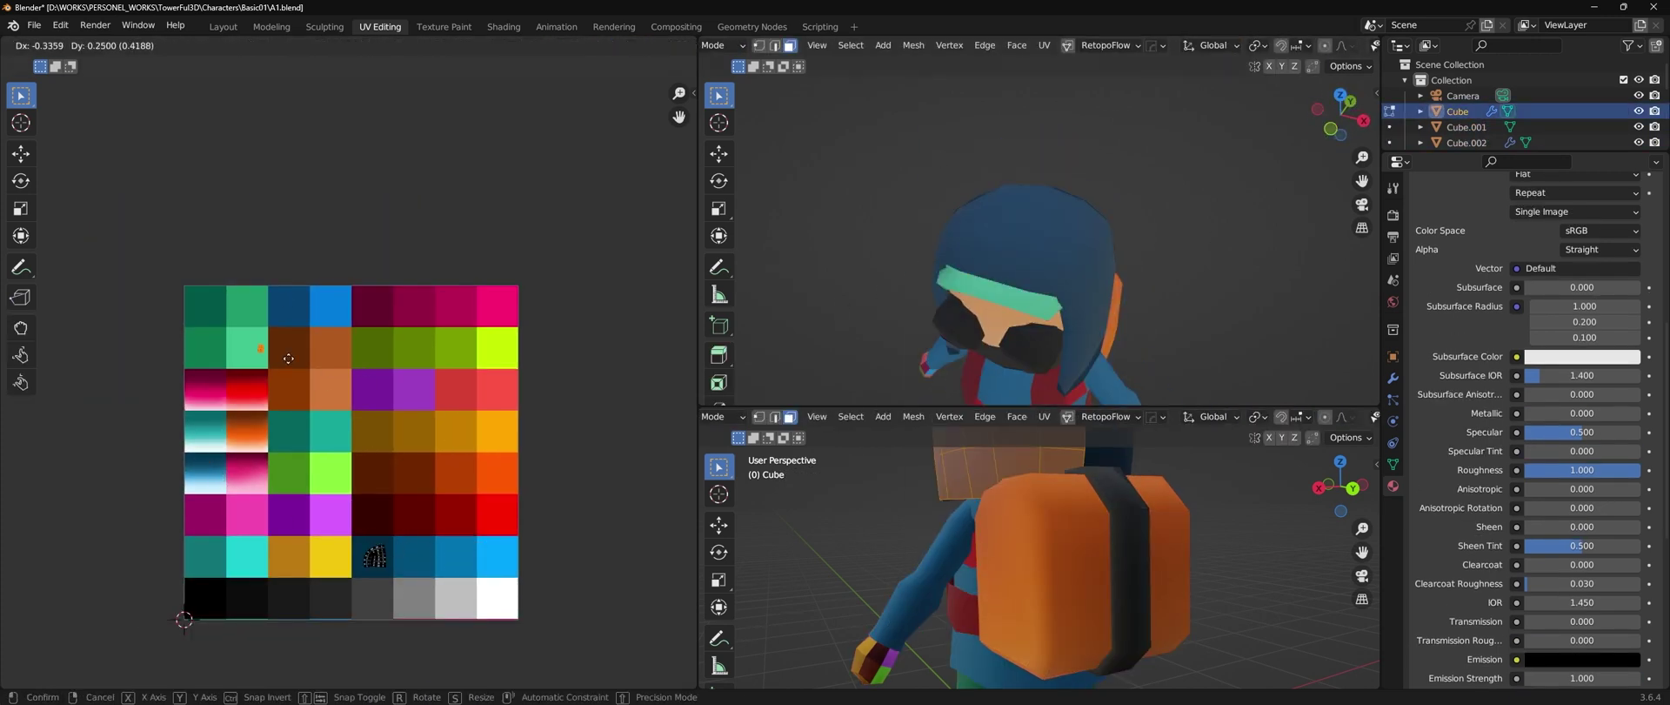
pyautogui.press('Tab')
pyautogui.moveTo(1019, 307); pyautogui.dragTo(1237, 259, button='middle')
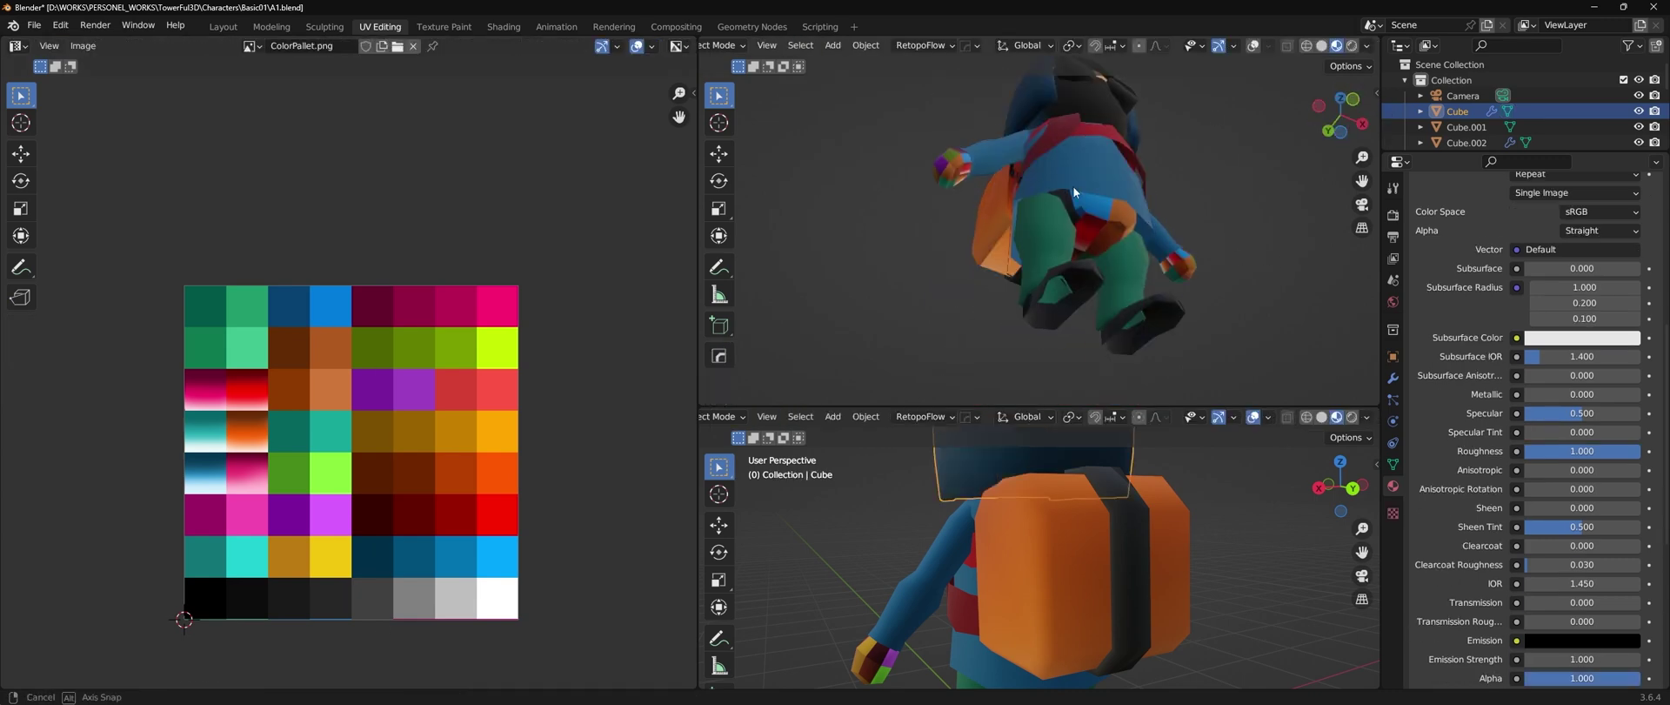
# - Unwrap the hand piece Cube.009 and scale its UV island onto a dark swatch
pyautogui.rightClick(1075, 191)
pyautogui.scroll(-3, 1142, 295)
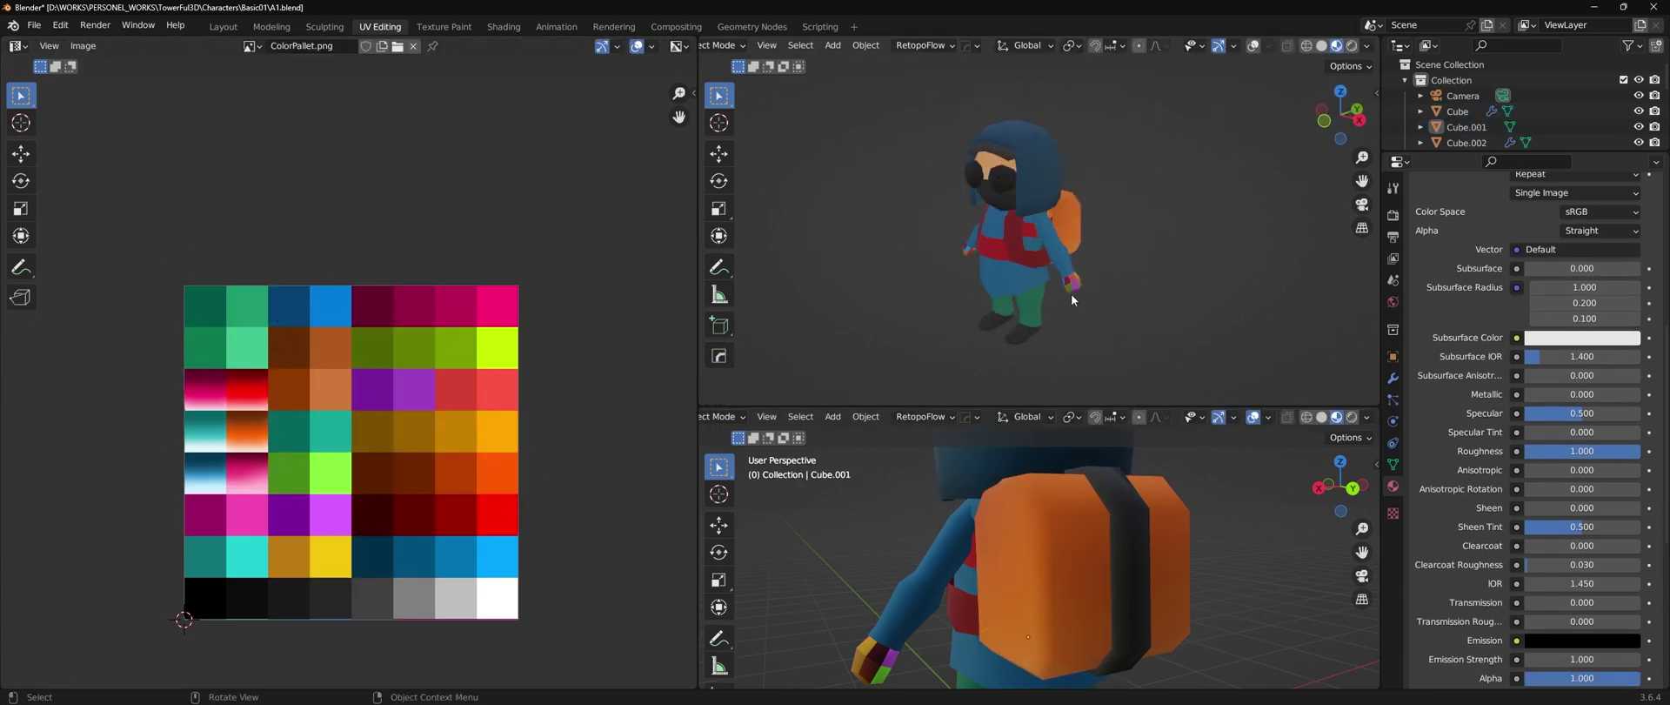
pyautogui.click(1071, 297)
pyautogui.press('Tab')
pyautogui.press('KP_Divide')
pyautogui.press('a')
pyautogui.press('u')
pyautogui.press('Return')
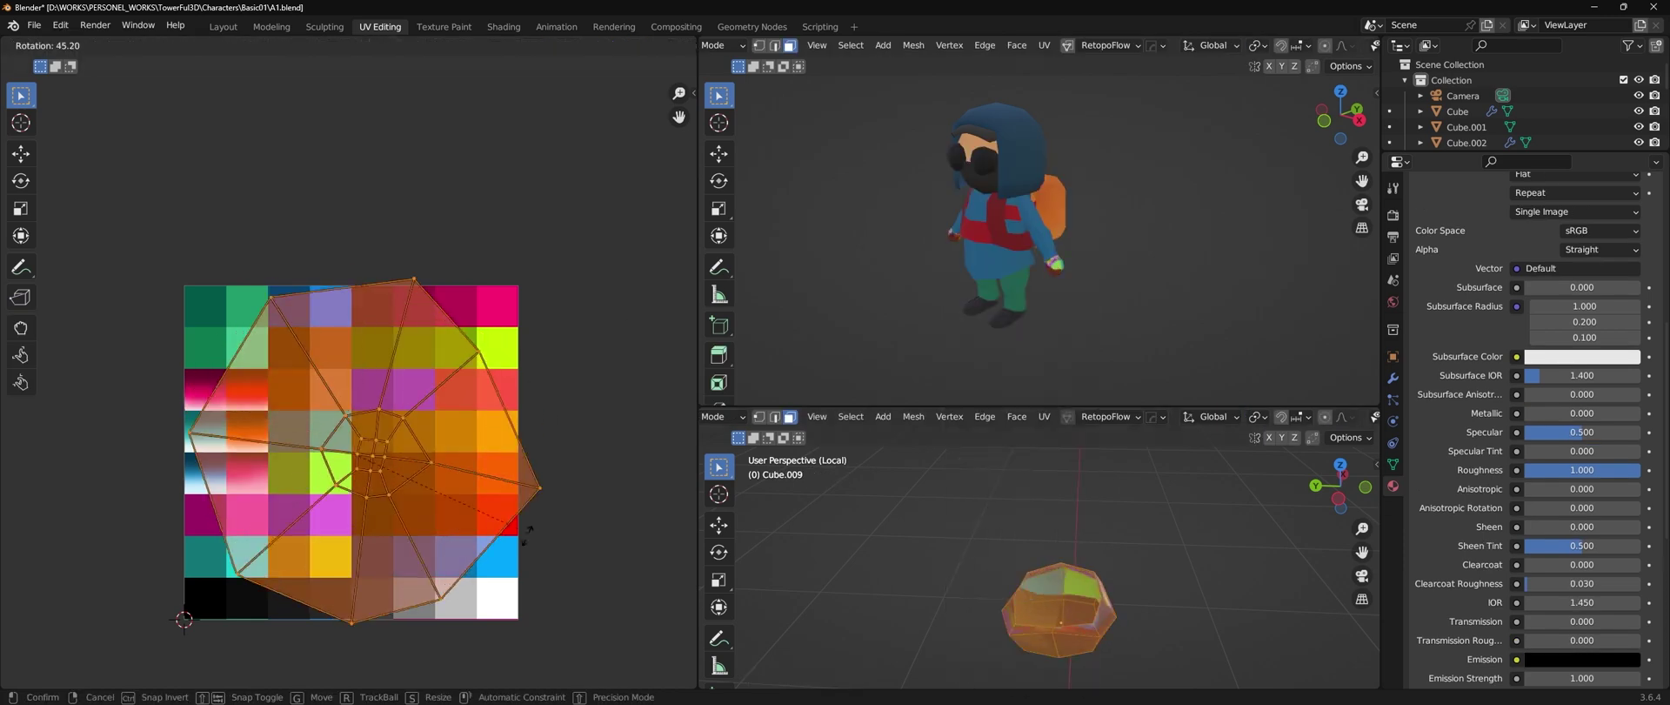
pyautogui.press('s')
pyautogui.press('Tab')
pyautogui.scroll(5, 1007, 250)
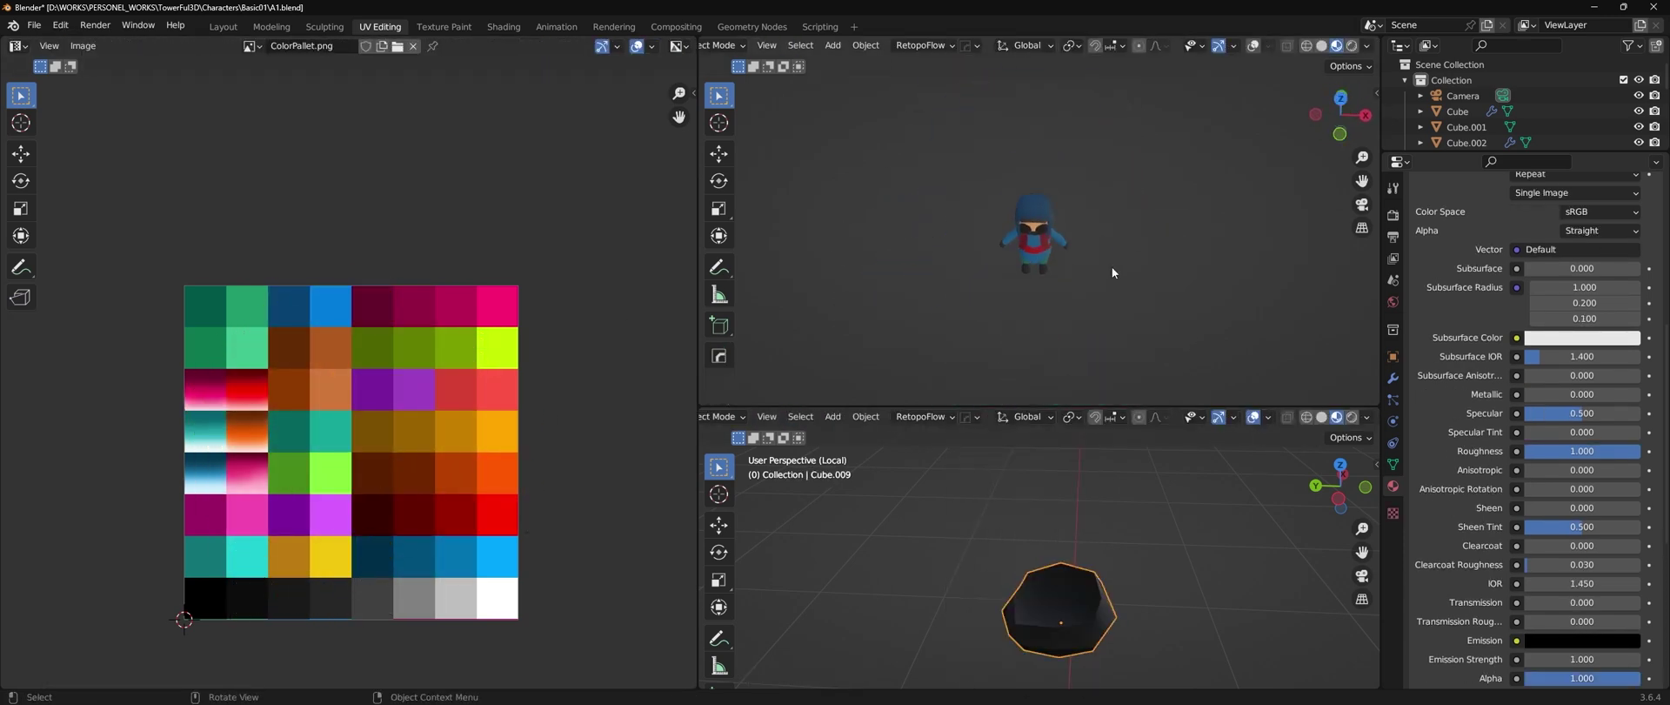
# - Toggle viewport overlays and shading, then save the file as A1.blend
pyautogui.click(1254, 47)
pyautogui.click(1268, 45)
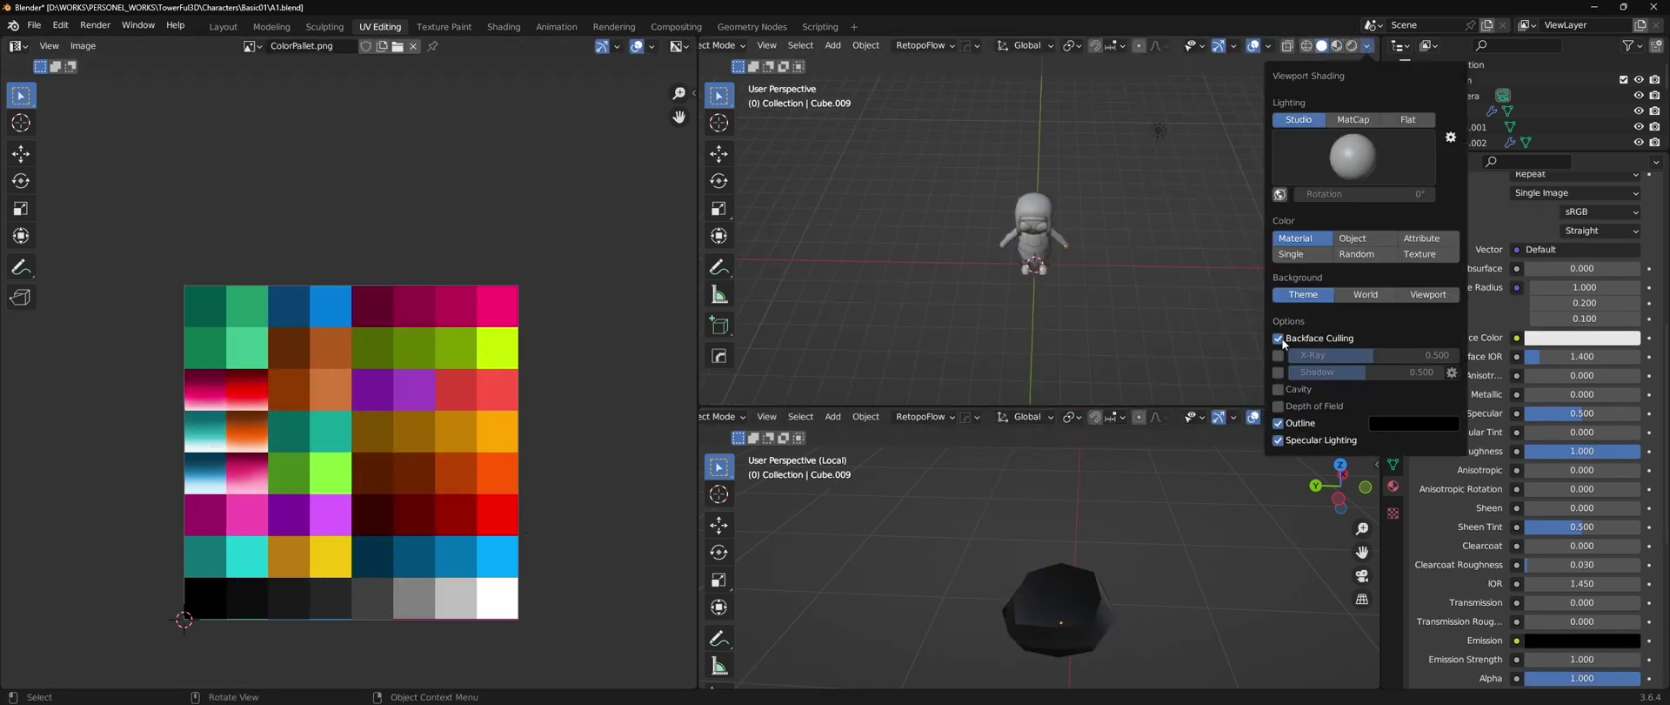
pyautogui.scroll(5, 1024, 284)
pyautogui.click(1025, 283)
pyautogui.scroll(-5, 1035, 280)
pyautogui.moveTo(1035, 280); pyautogui.dragTo(1040, 278, button='middle')
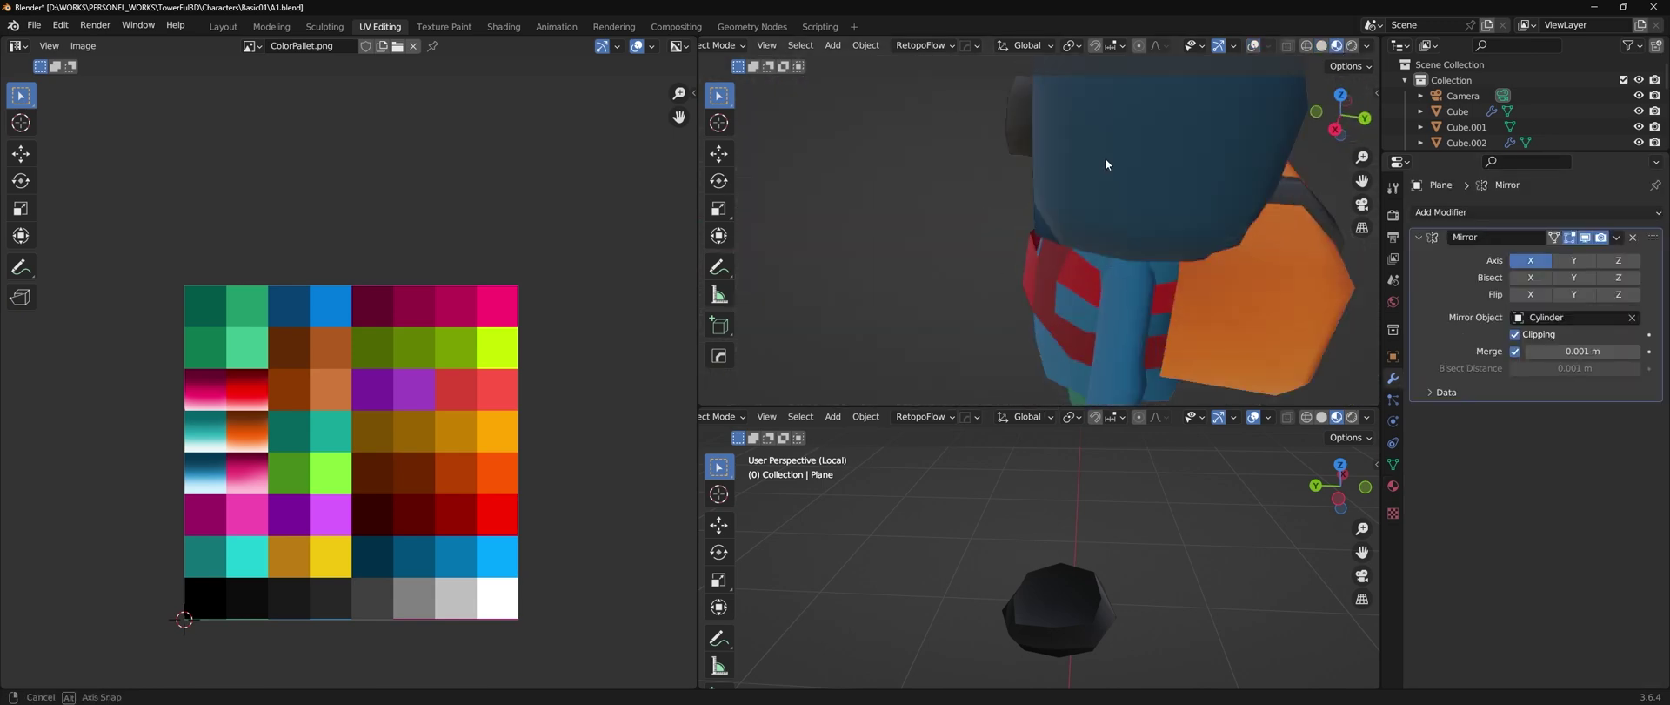
pyautogui.hotkey('ctrl', 's')
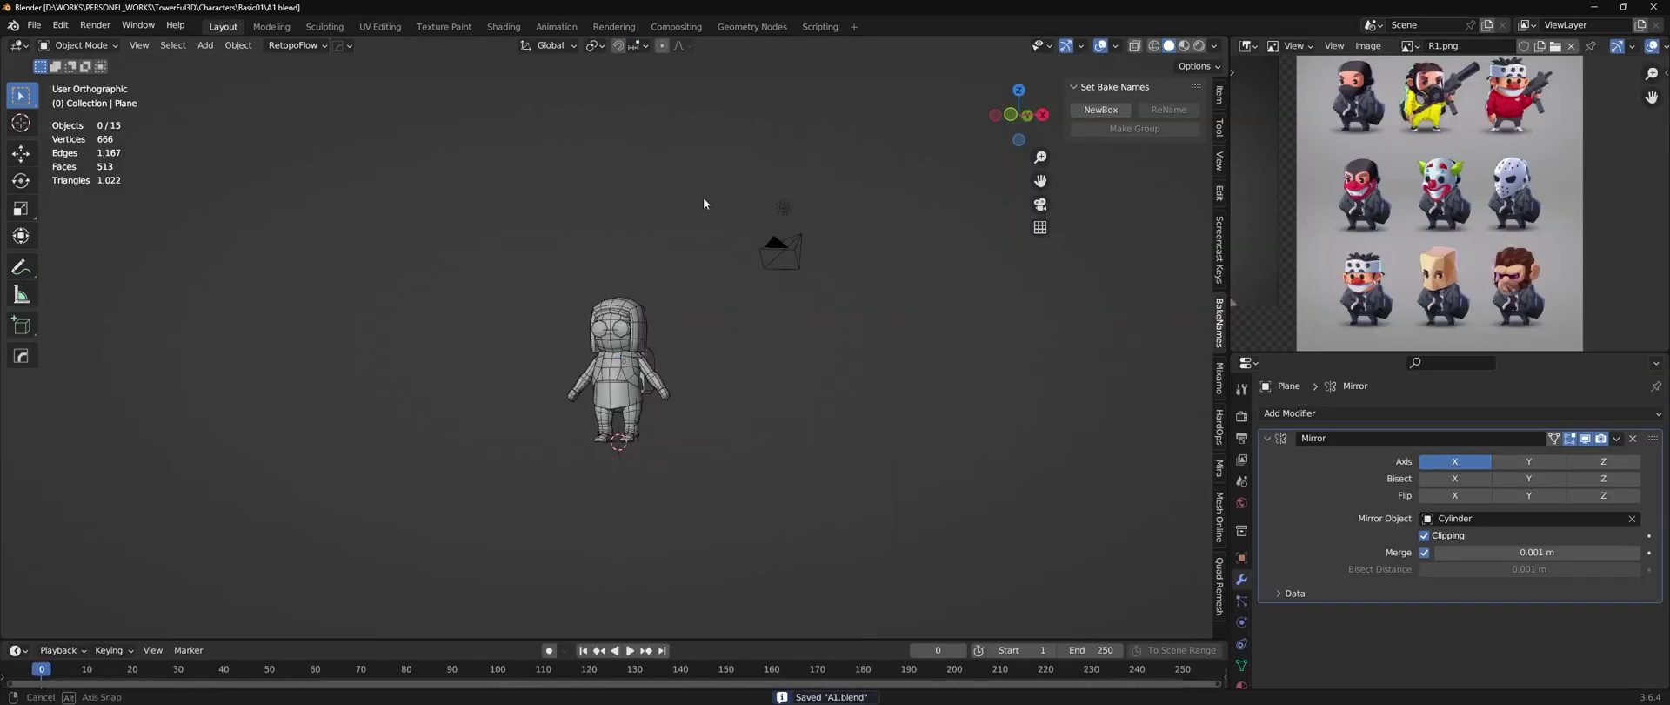
# - Select the backpack and pick one of its strap faces in edit mode
pyautogui.keyDown('alt'); pyautogui.click(653, 245); pyautogui.keyUp('alt')
pyautogui.click(652, 245)
pyautogui.press('`')
pyautogui.click(728, 273)
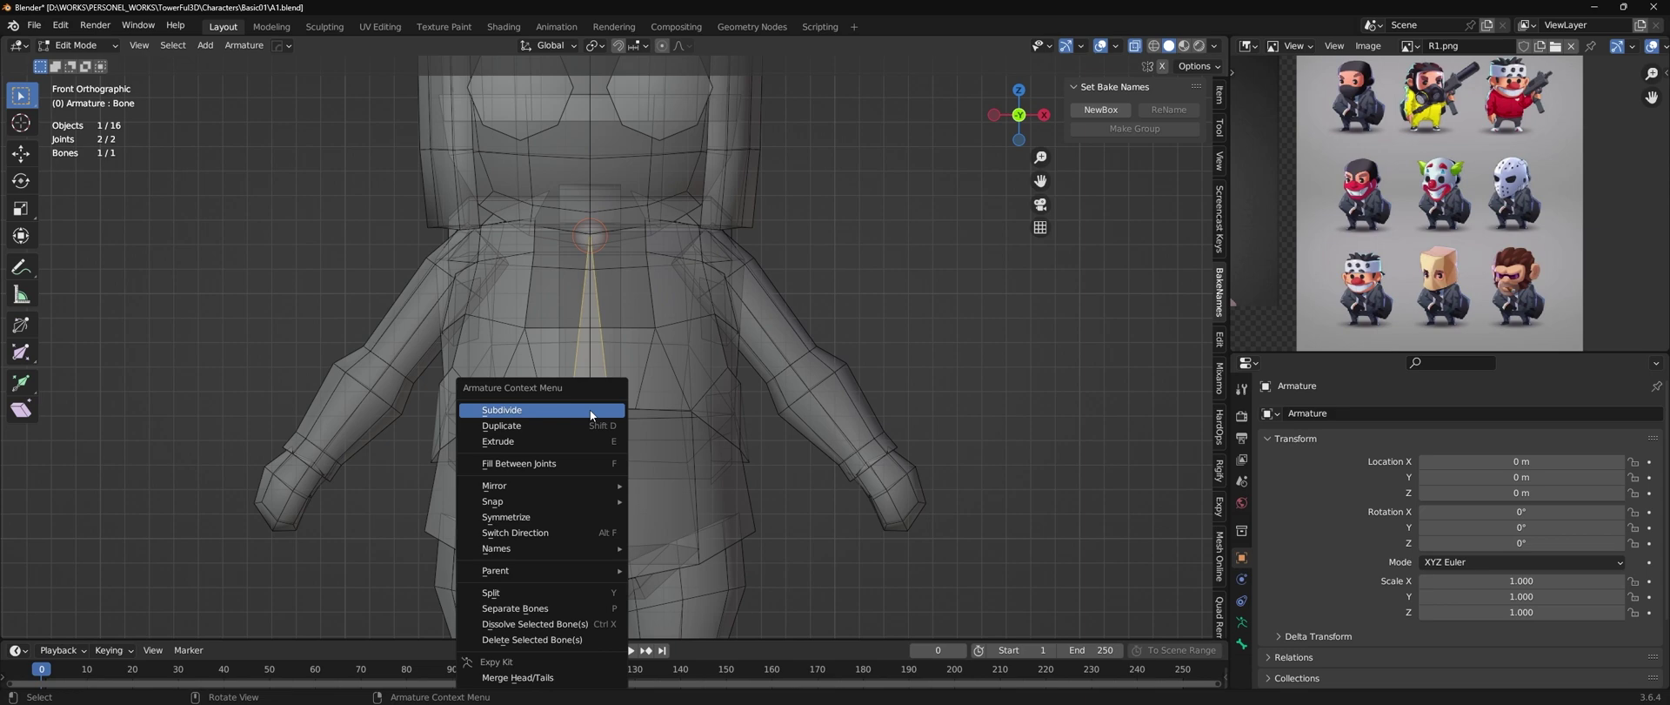
# - Subdivide the leg bone into segments running down toward the foot
pyautogui.click(590, 409)
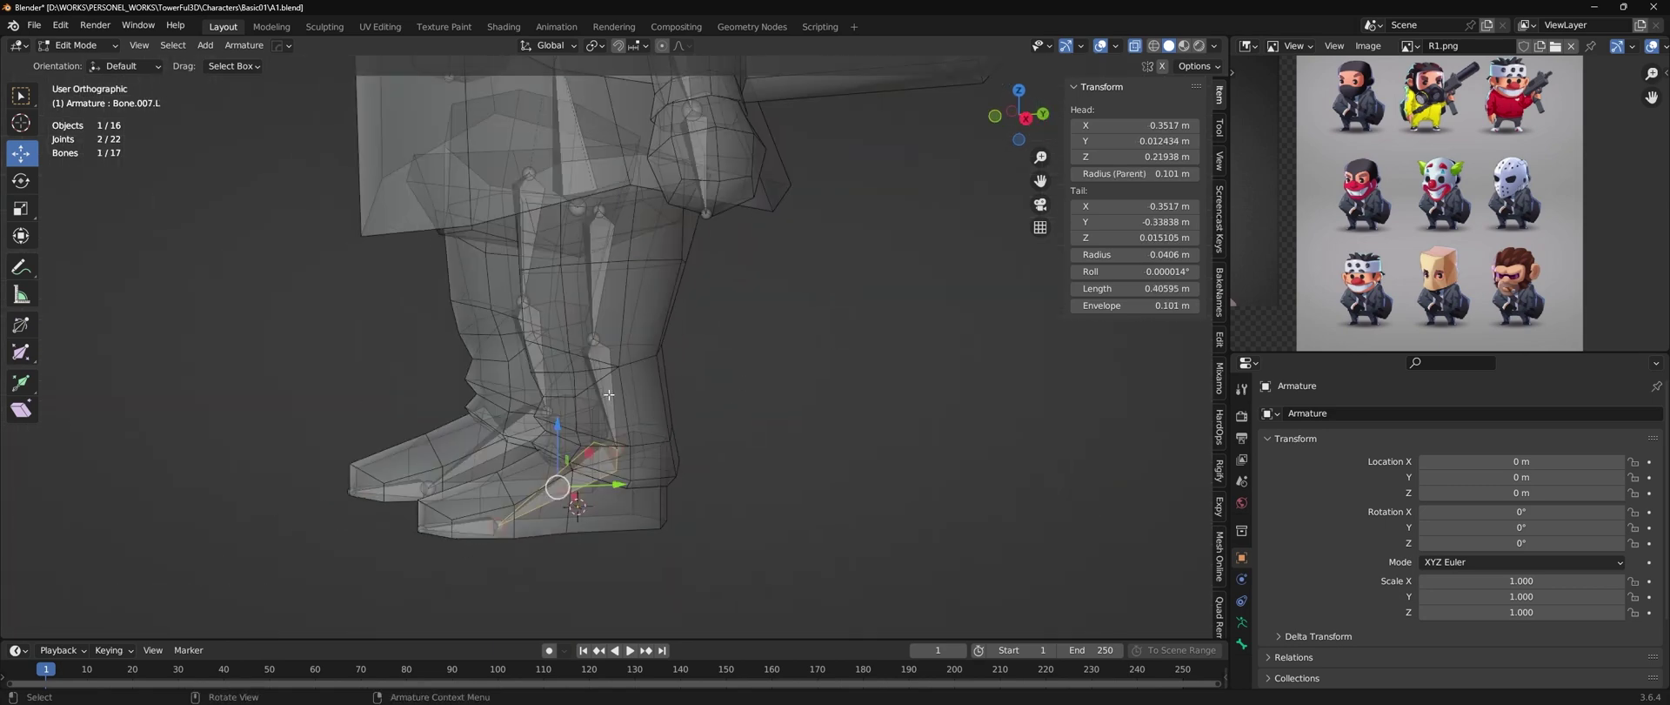
# - Disconnect the selected foot bones from their chain with Alt+P
pyautogui.moveTo(609, 394); pyautogui.dragTo(574, 408, button='middle')
pyautogui.press('p')
pyautogui.click(569, 435)
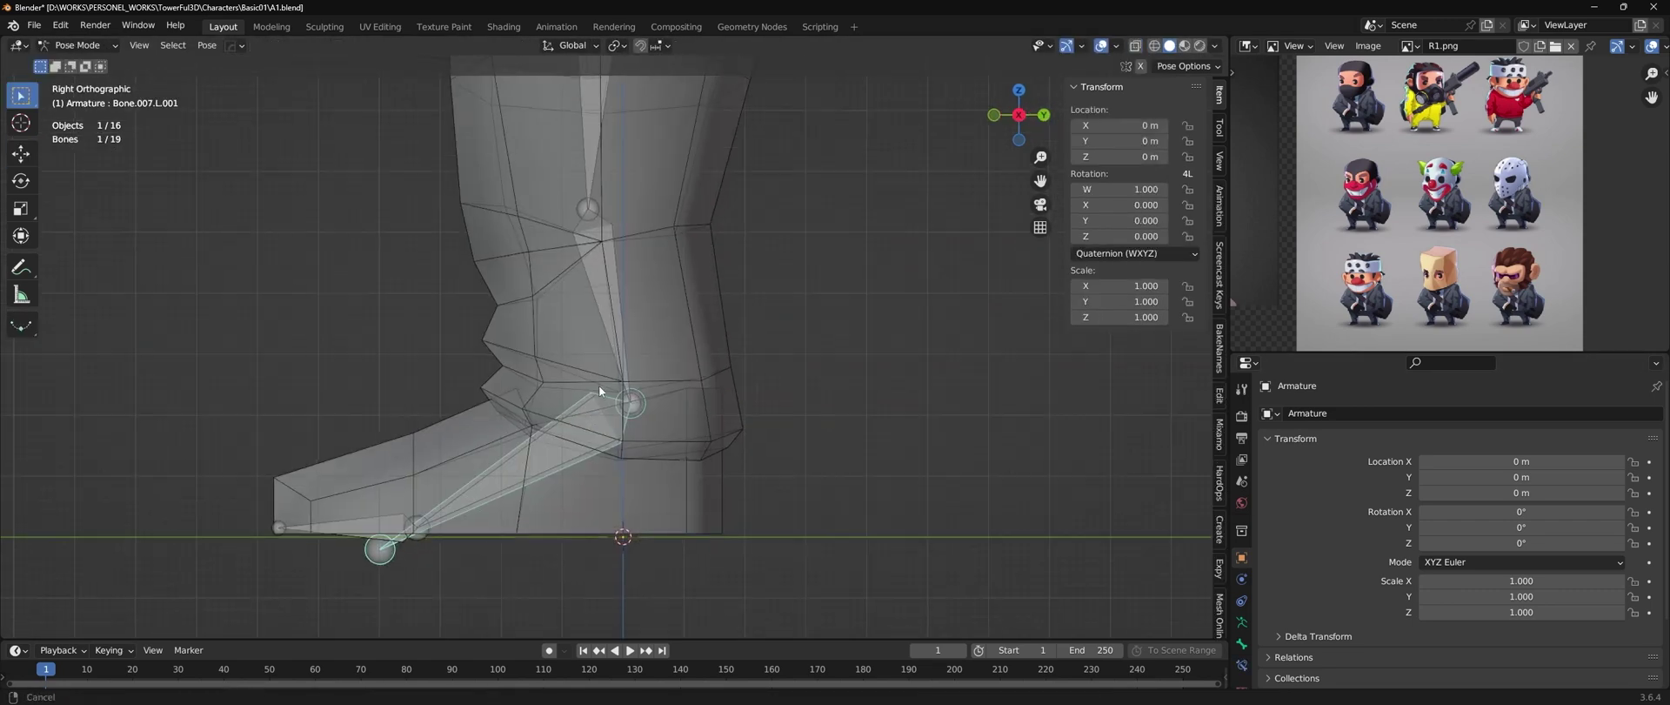
# - Give the foot bone a Child Of constraint targeting Bone.003
pyautogui.click(1350, 412)
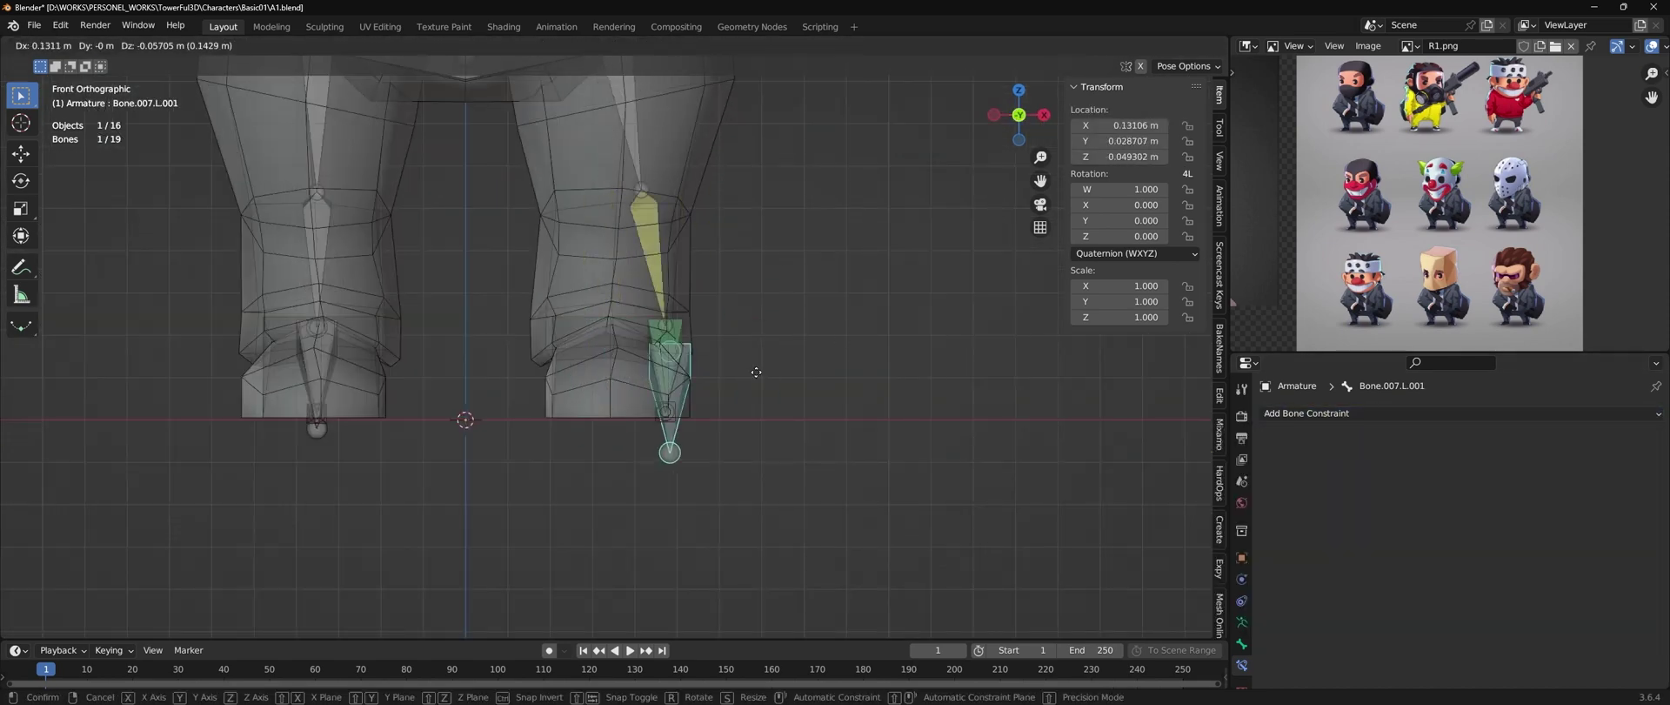
pyautogui.press('g')
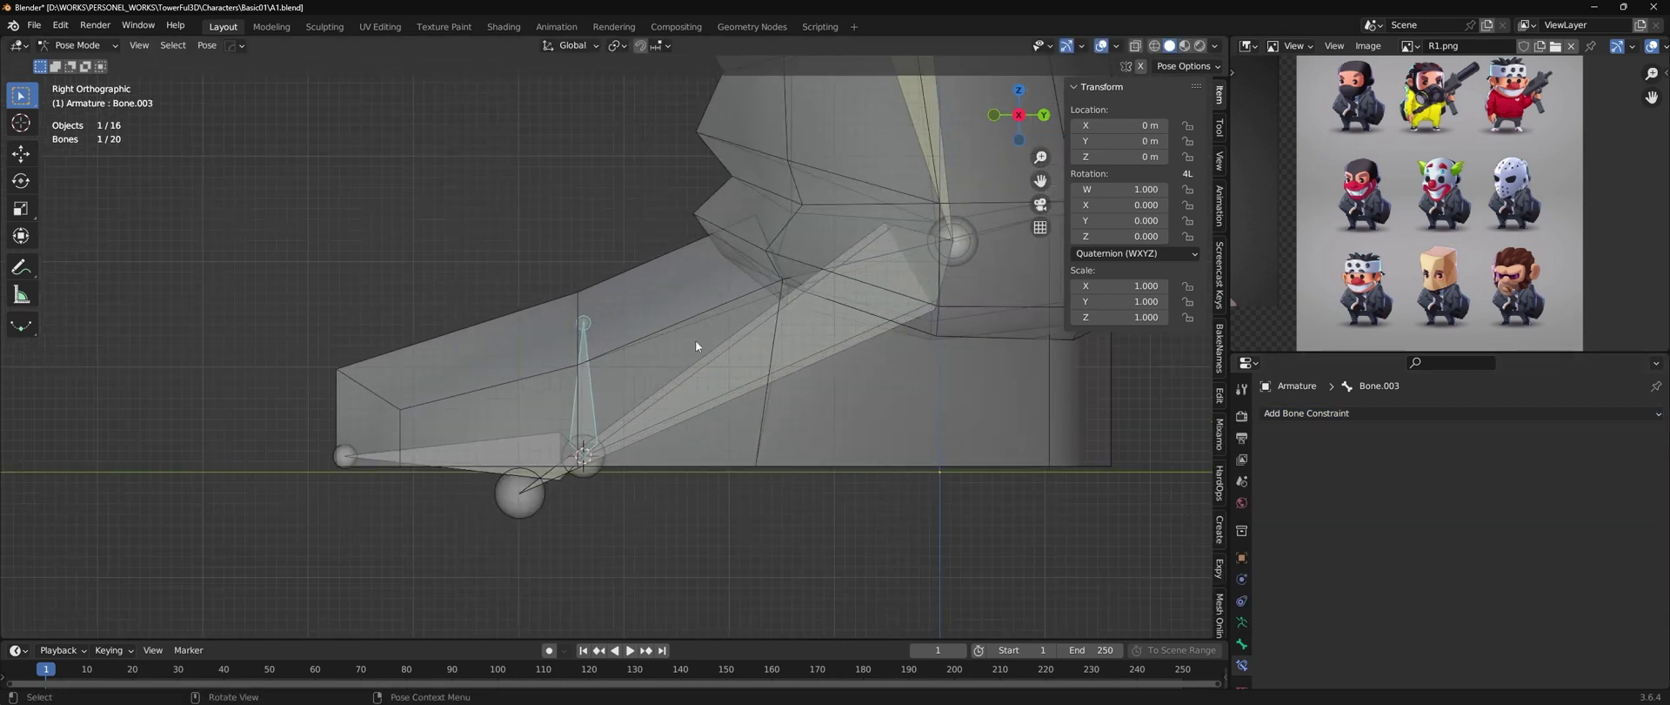
pyautogui.click(1462, 413)
pyautogui.click(1600, 493)
pyautogui.write('3517')
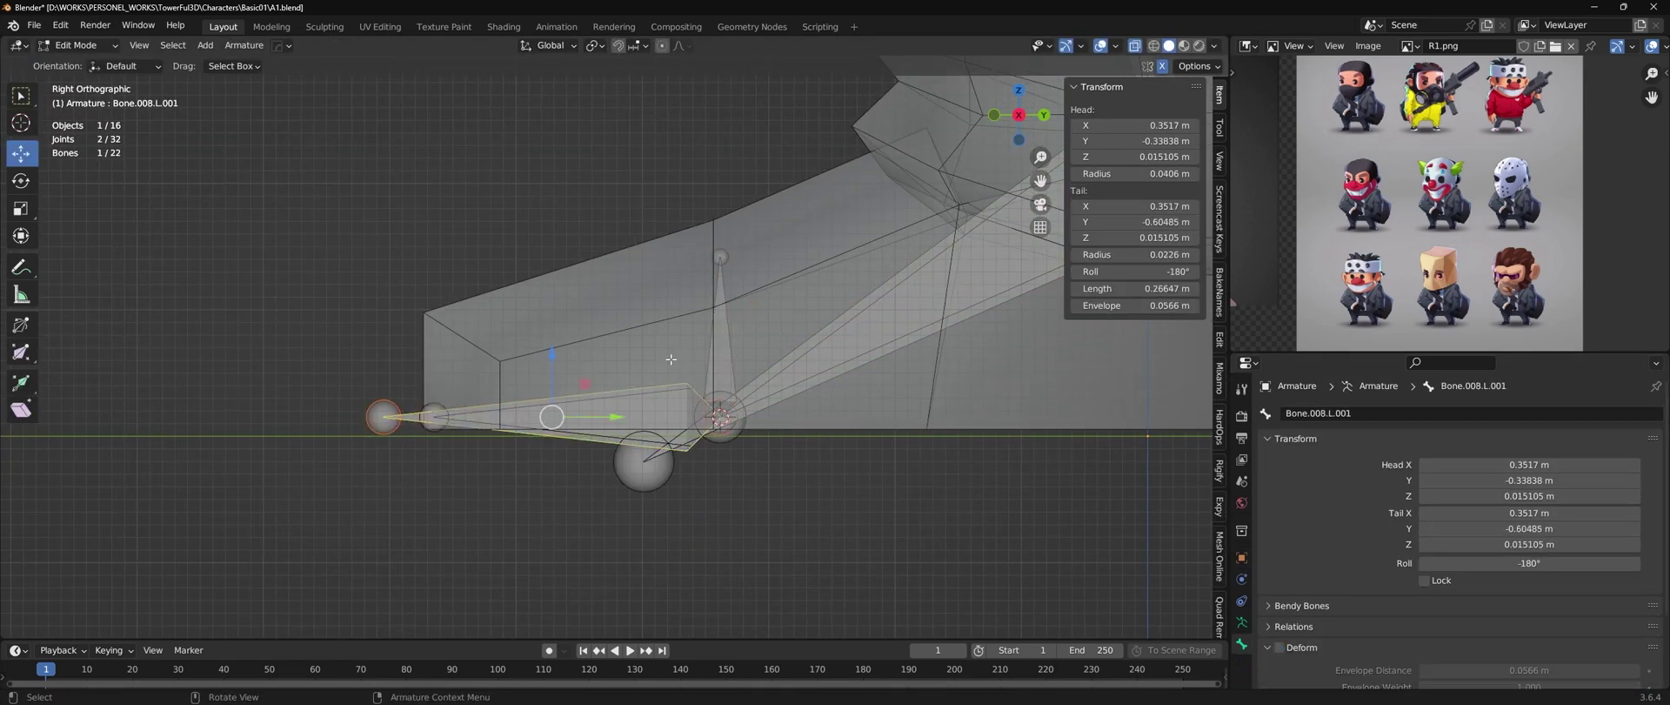
pyautogui.hotkey('ctrl', 'Tab')
pyautogui.click(1242, 665)
# - Add a Copy Location constraint to the selected heel control bone
pyautogui.click(1461, 414)
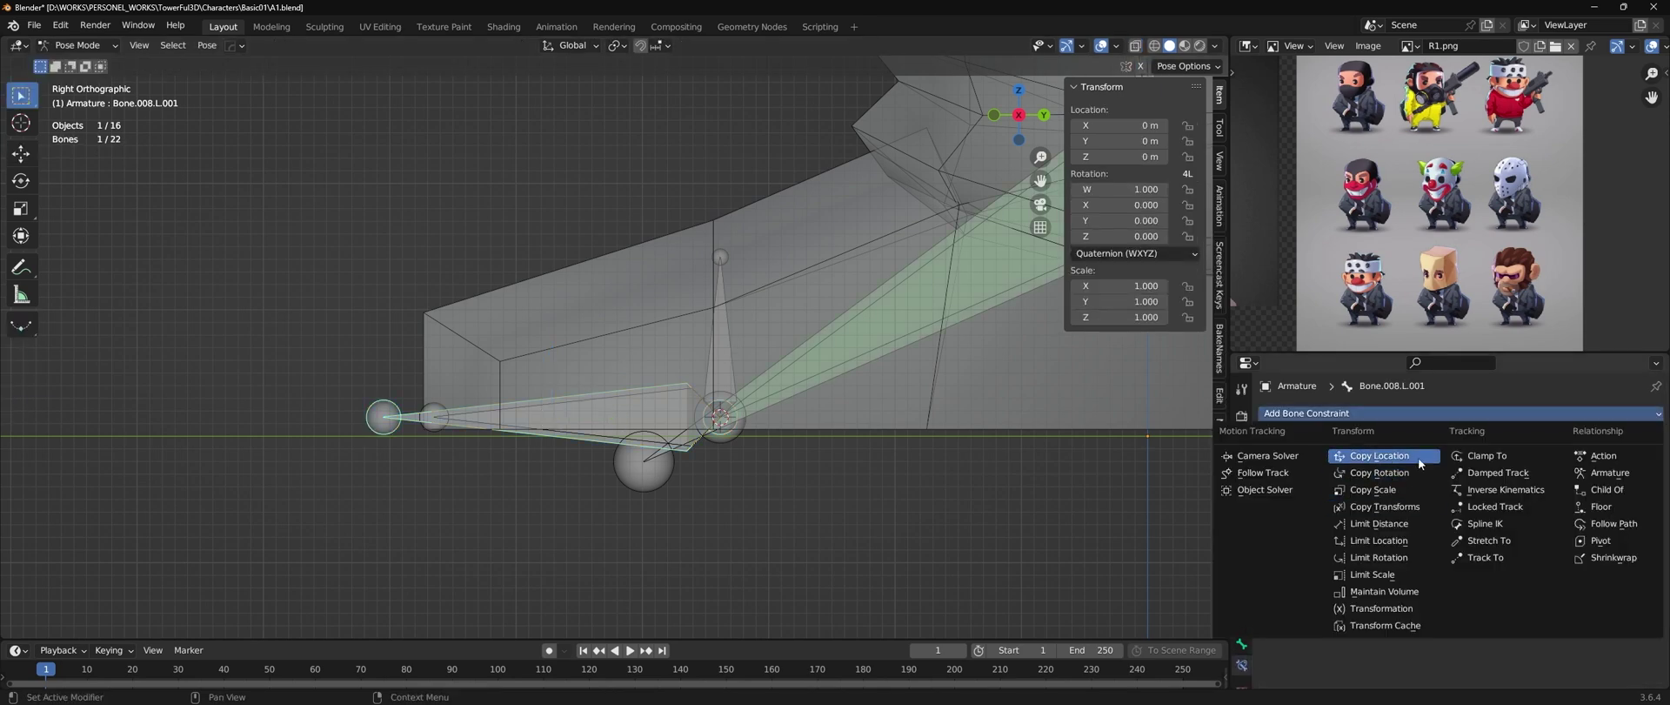
pyautogui.click(1418, 458)
pyautogui.click(1632, 461)
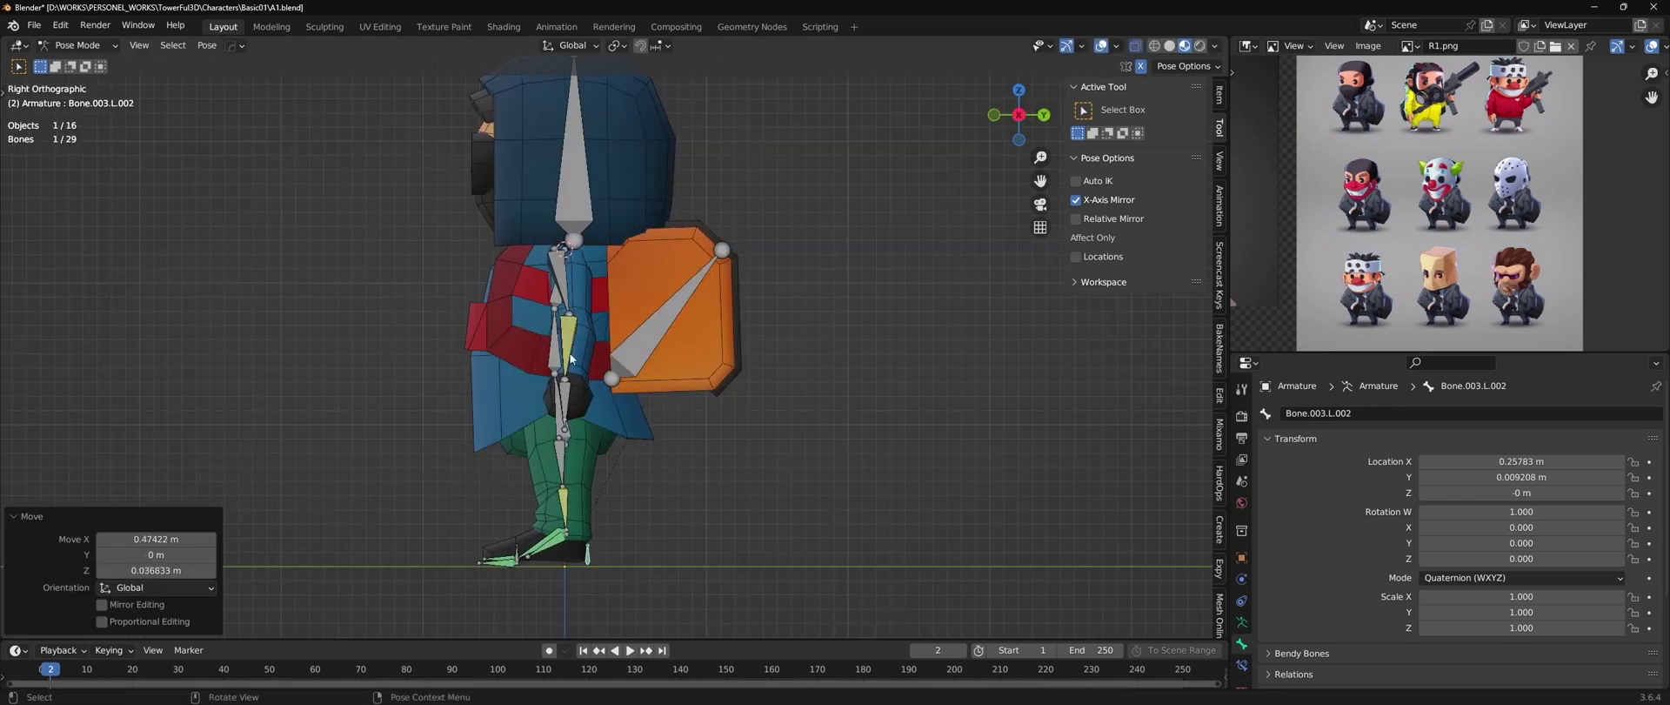
# - Select the backpack and give it full weight on Bone.004 in Weight Paint
pyautogui.moveTo(617, 332)
pyautogui.mouseDown(button='middle')
pyautogui.moveTo(612, 477)
pyautogui.moveTo(592, 450)
pyautogui.moveTo(750, 289)
pyautogui.moveTo(722, 339)
pyautogui.mouseUp(button='middle')
pyautogui.scroll(-4, 707, 371)
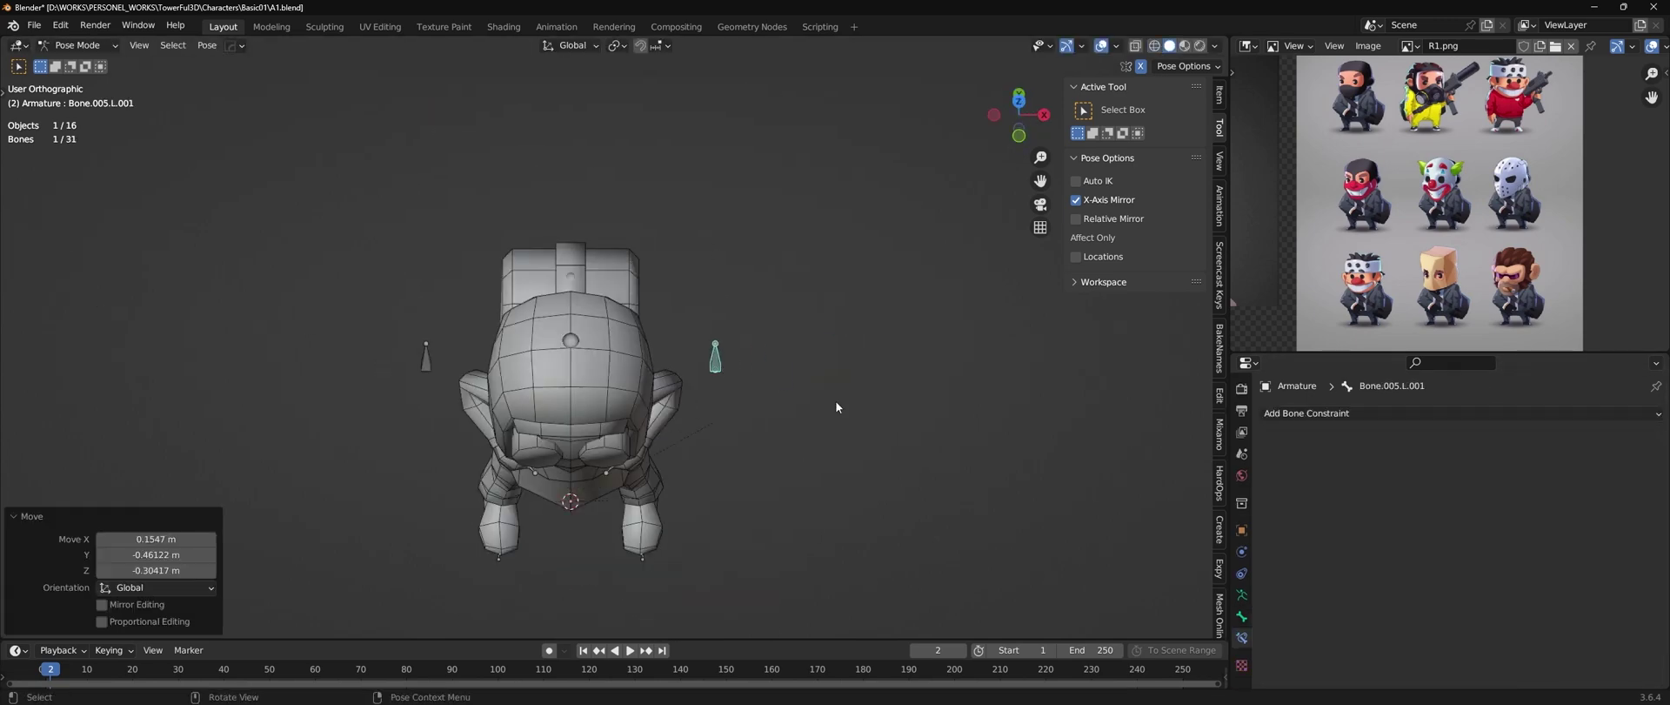
pyautogui.moveTo(802, 398)
pyautogui.mouseDown(button='middle')
pyautogui.moveTo(760, 302)
pyautogui.moveTo(743, 352)
pyautogui.moveTo(838, 364)
pyautogui.mouseUp(button='middle')
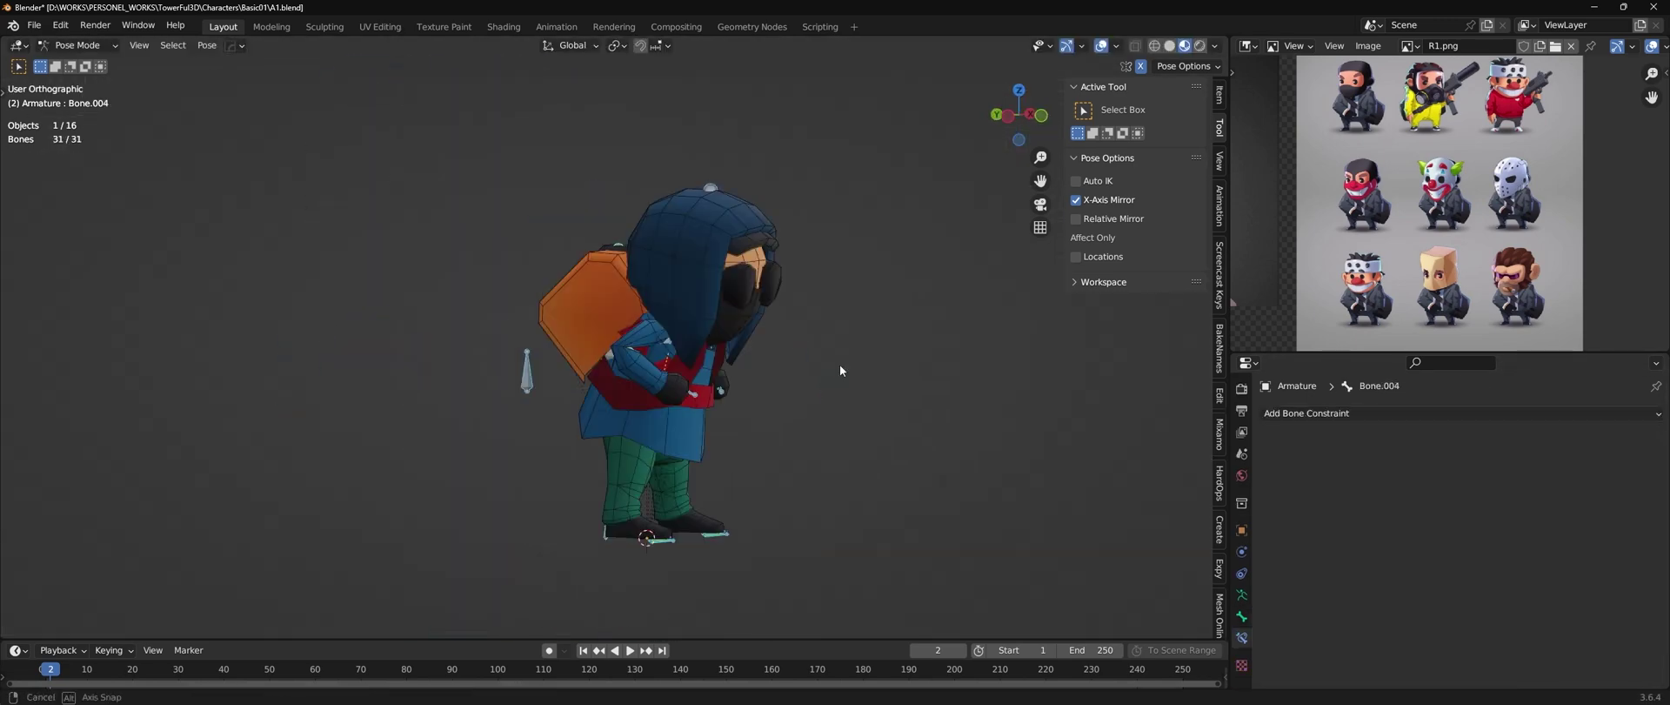
pyautogui.scroll(3, 839, 364)
pyautogui.click(556, 287)
pyautogui.hotkey('ctrl', 'Tab')
pyautogui.click(586, 273)
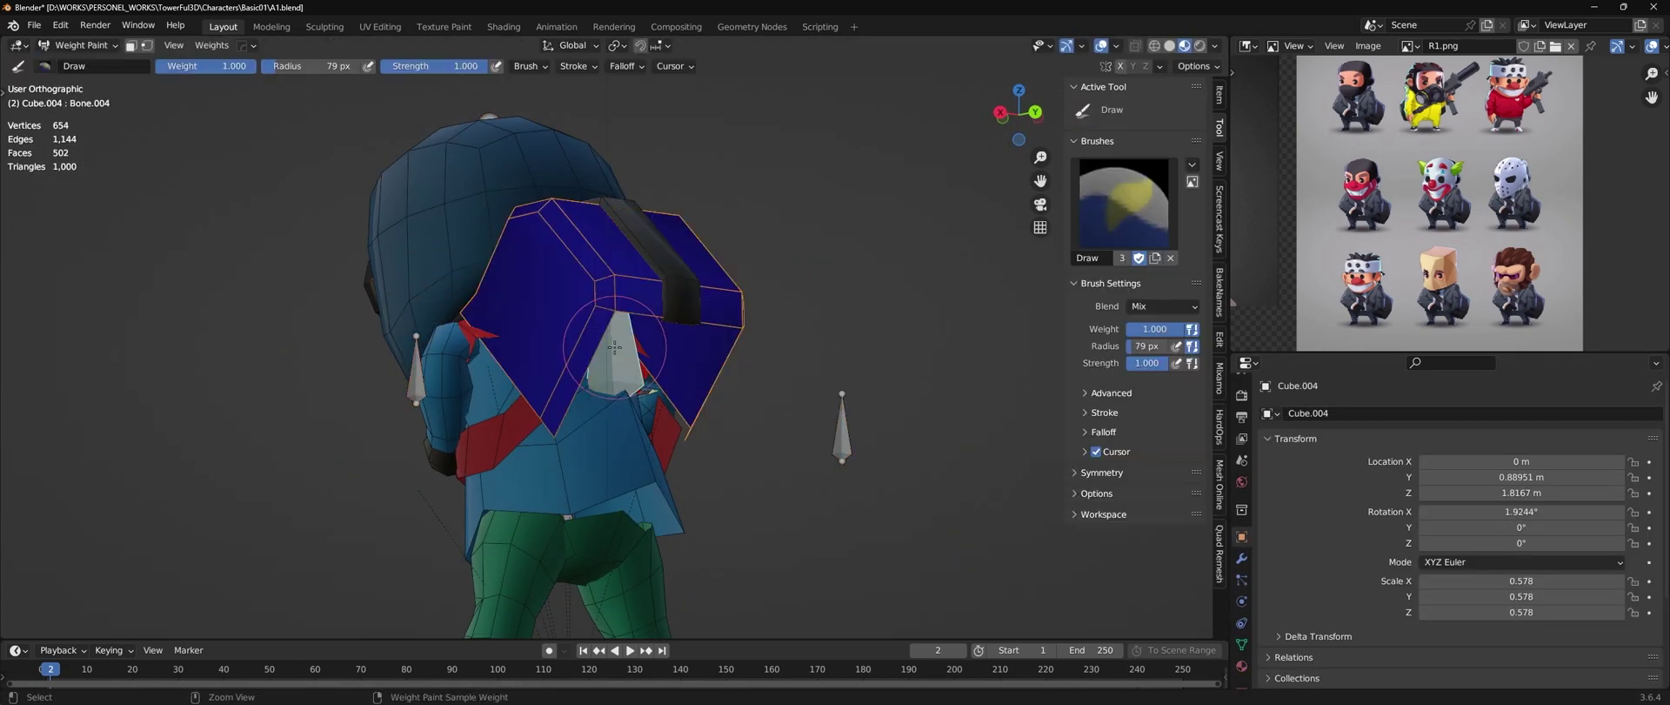
pyautogui.click(154, 46)
# - Subtract stray weight from the body and paint the head weights with a wider brush
pyautogui.moveTo(608, 287)
pyautogui.mouseDown(button='middle')
pyautogui.moveTo(726, 279)
pyautogui.moveTo(562, 294)
pyautogui.moveTo(585, 355)
pyautogui.mouseUp(button='middle')
pyautogui.scroll(3, 562, 294)
pyautogui.click(583, 339)
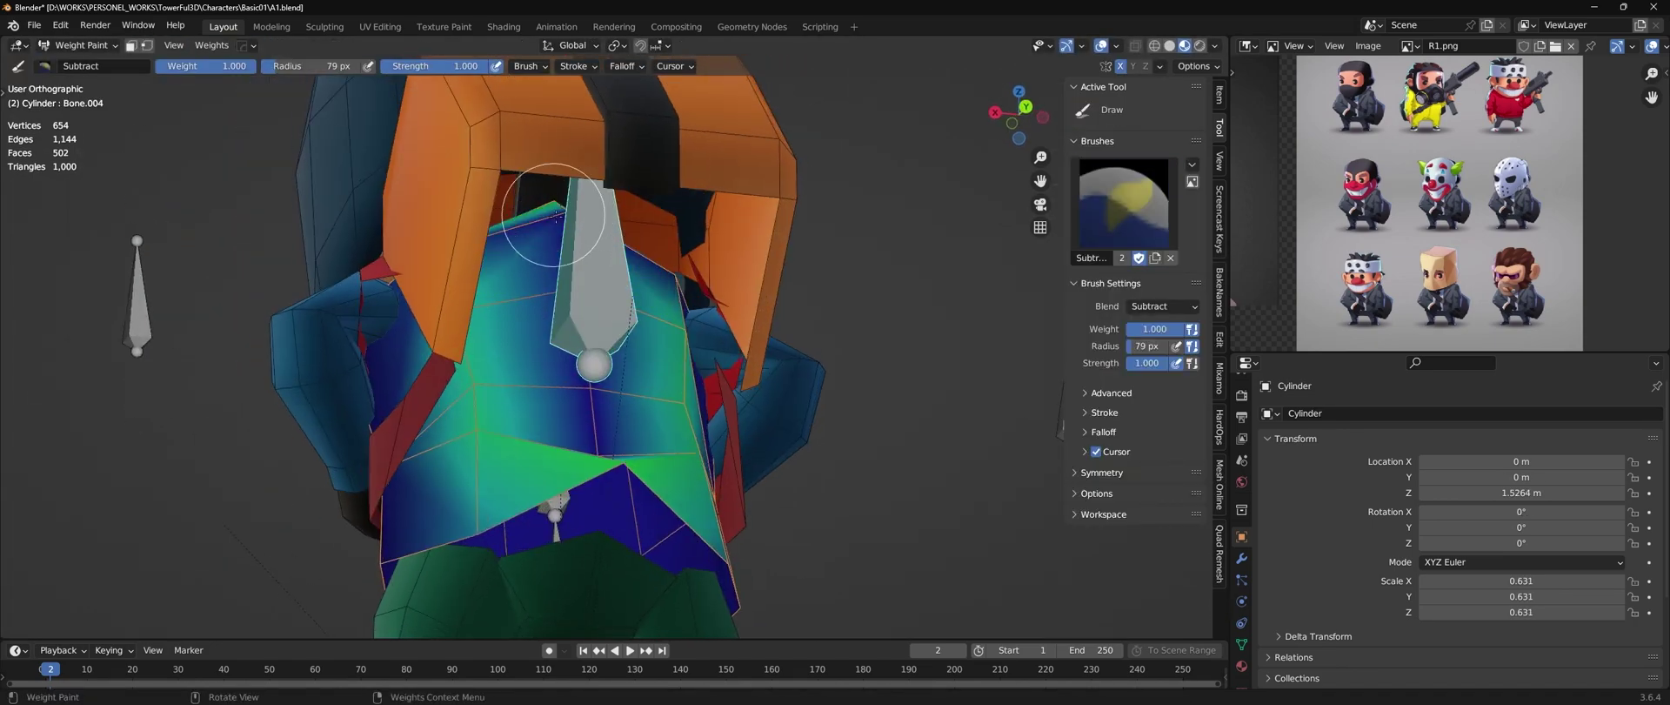
pyautogui.scroll(-3, 585, 355)
pyautogui.moveTo(466, 442)
pyautogui.mouseDown(button='middle')
pyautogui.moveTo(757, 354)
pyautogui.moveTo(497, 186)
pyautogui.moveTo(634, 354)
pyautogui.moveTo(706, 287)
pyautogui.moveTo(783, 298)
pyautogui.mouseUp(button='middle')
pyautogui.scroll(4, 757, 354)
pyautogui.keyDown('ctrl'); pyautogui.click(635, 354); pyautogui.keyUp('ctrl')
pyautogui.scroll(2, 707, 287)
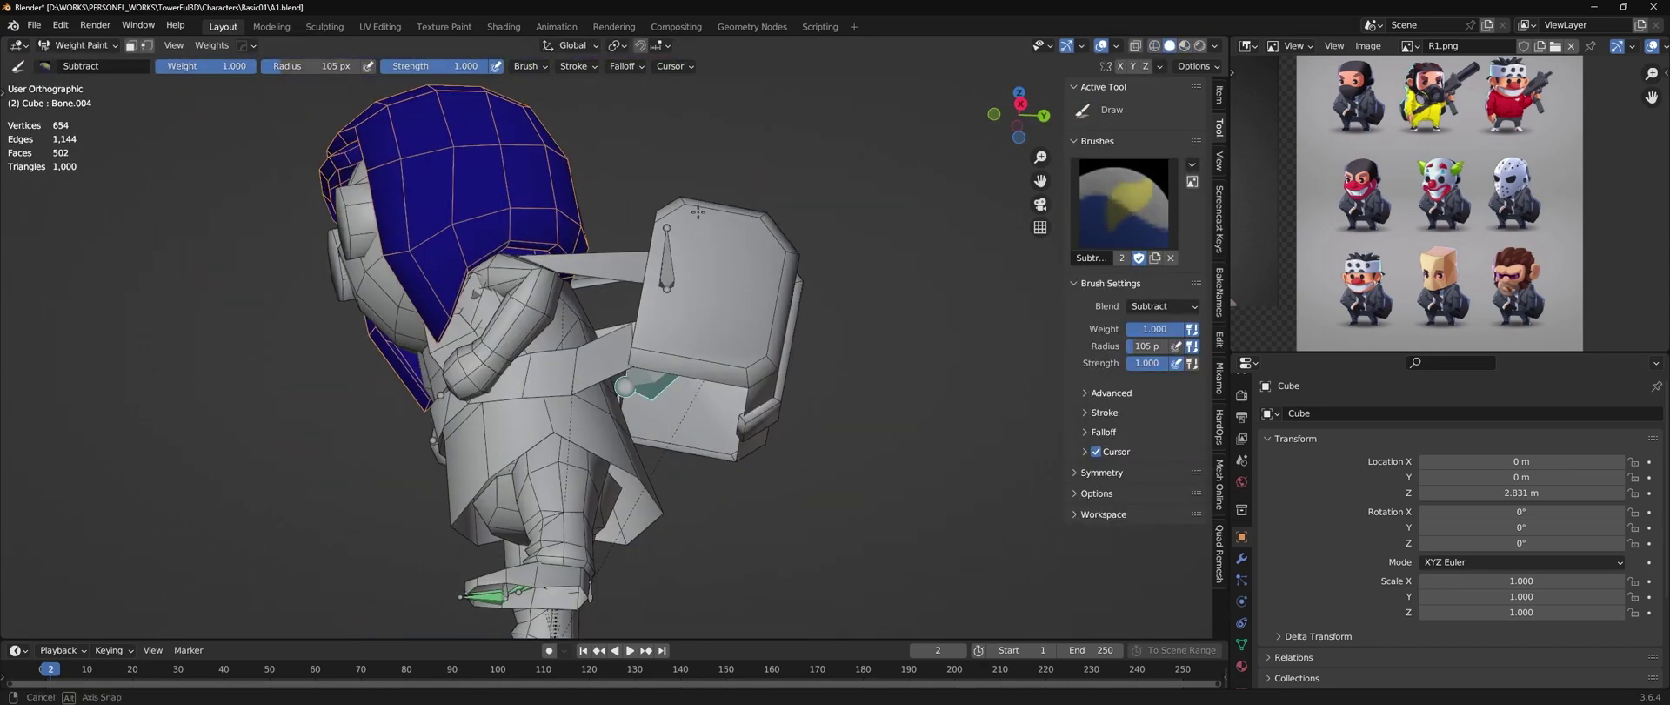
pyautogui.scroll(-3, 783, 298)
# - Check Bone.003's weights on the body, then save the rig as a new file
pyautogui.hotkey('ctrl', 'Tab')
pyautogui.hotkey('ctrl', 'Tab')
pyautogui.moveTo(534, 258)
pyautogui.mouseDown(button='middle')
pyautogui.moveTo(658, 308)
pyautogui.moveTo(676, 428)
pyautogui.moveTo(722, 409)
pyautogui.mouseUp(button='middle')
pyautogui.keyDown('ctrl'); pyautogui.click(609, 287); pyautogui.keyUp('ctrl')
pyautogui.scroll(2, 658, 308)
pyautogui.scroll(-3, 658, 307)
pyautogui.hotkey('ctrl', 'Tab')
pyautogui.scroll(4, 722, 409)
pyautogui.scroll(-5, 745, 407)
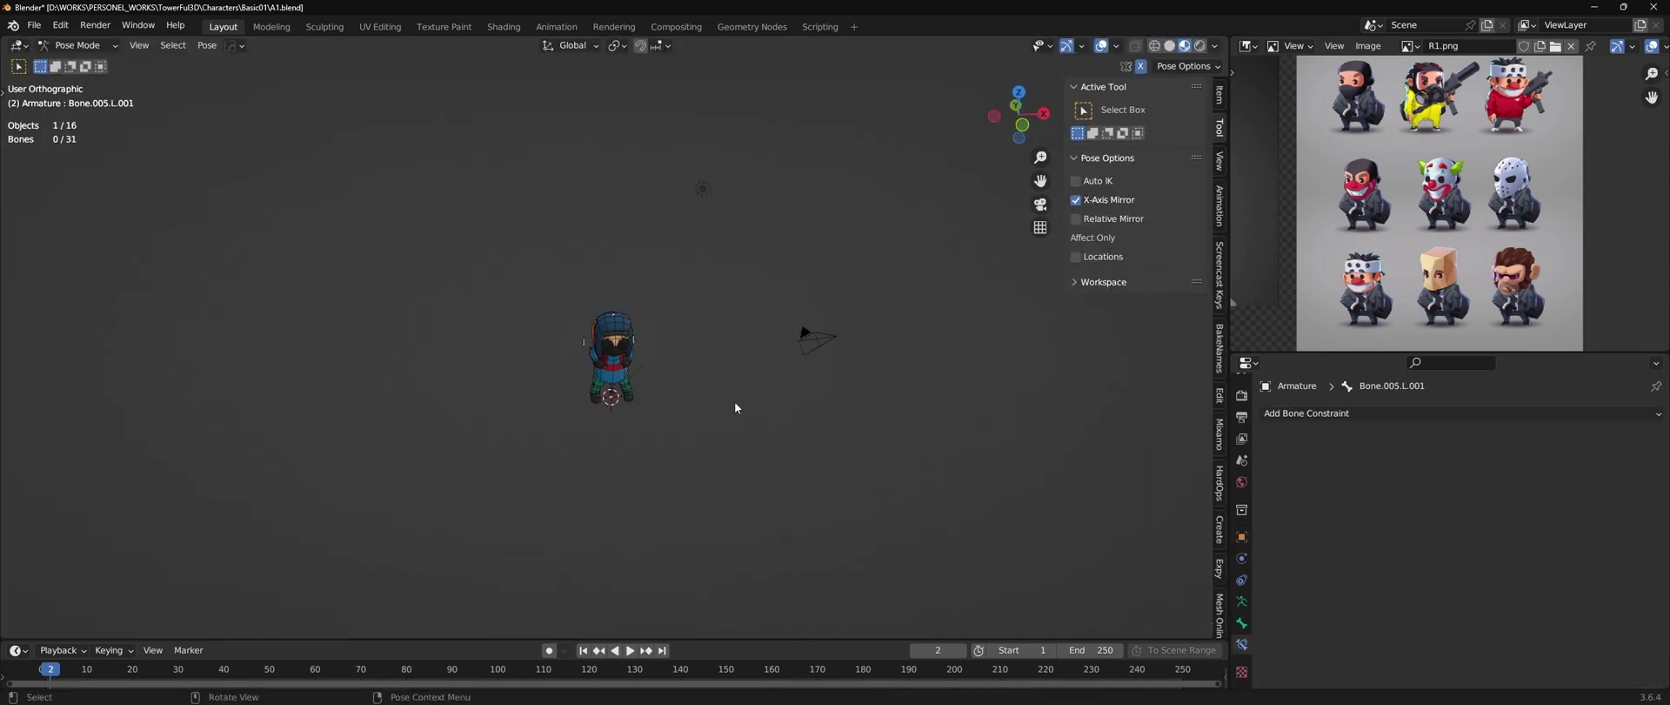
pyautogui.hotkey('ctrl', 'shift', 's')
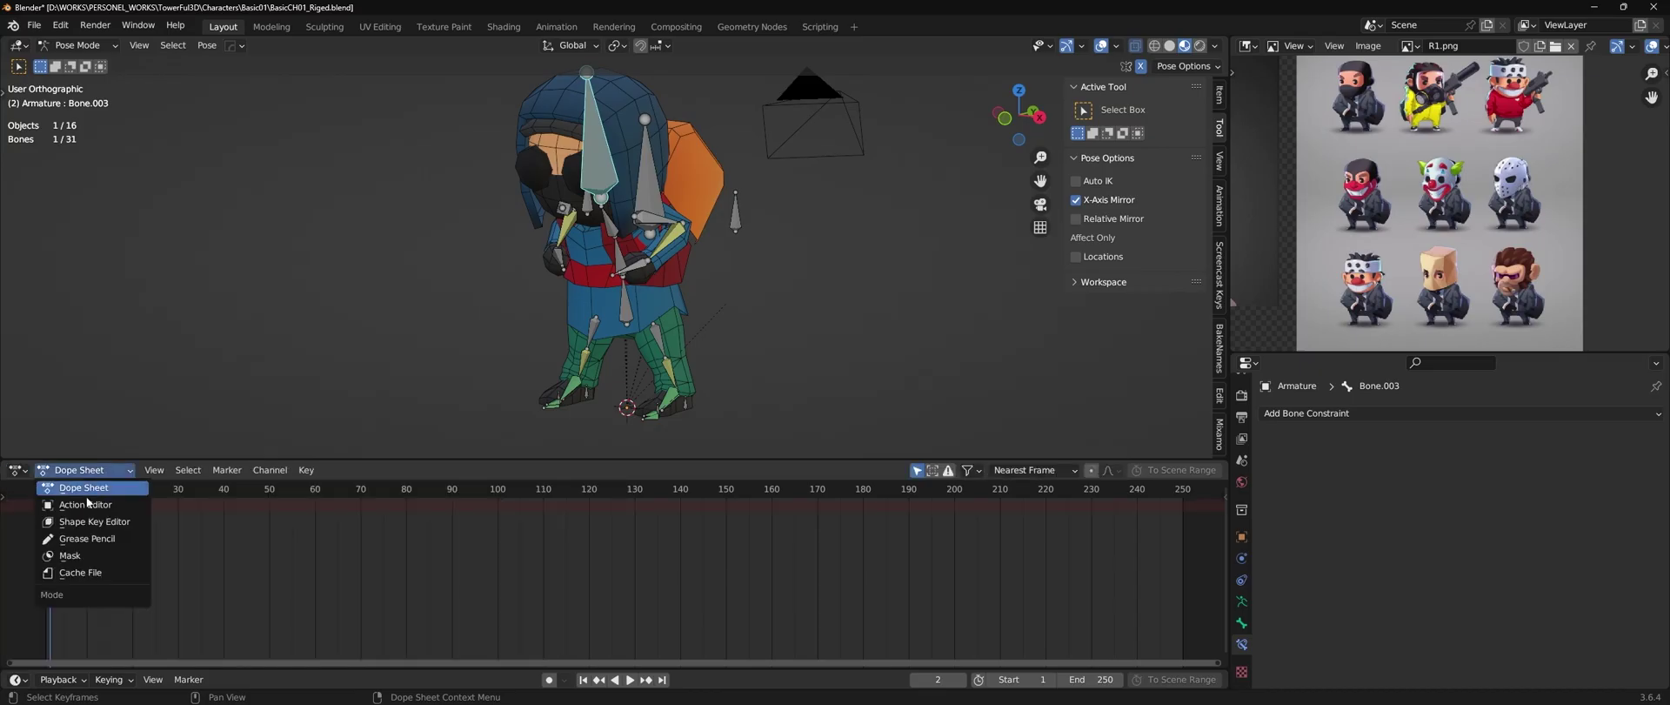
# - Create a new action, enlarge the second preview viewport and view the legs from the front
pyautogui.click(91, 507)
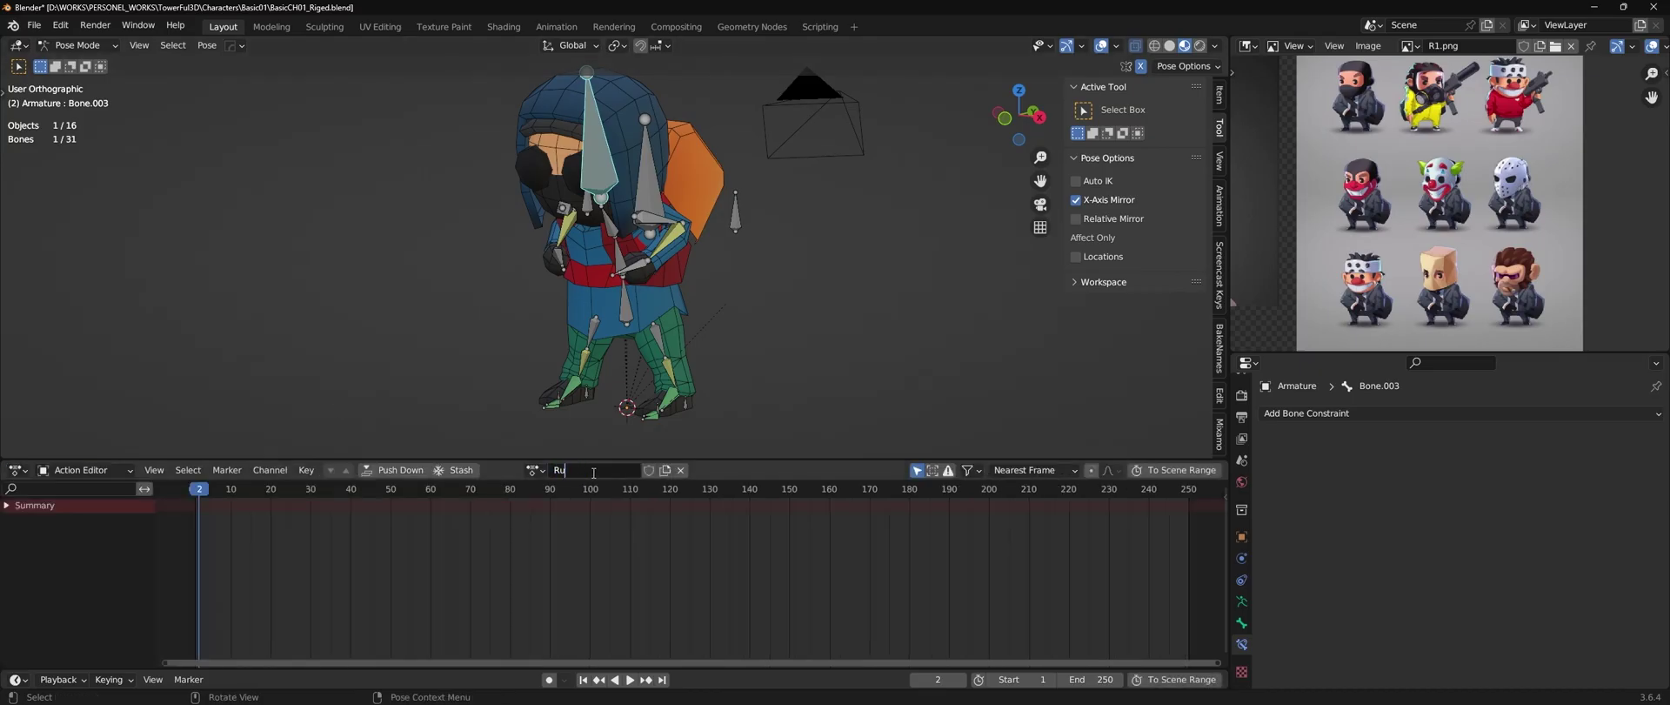
pyautogui.scroll(3, 639, 310)
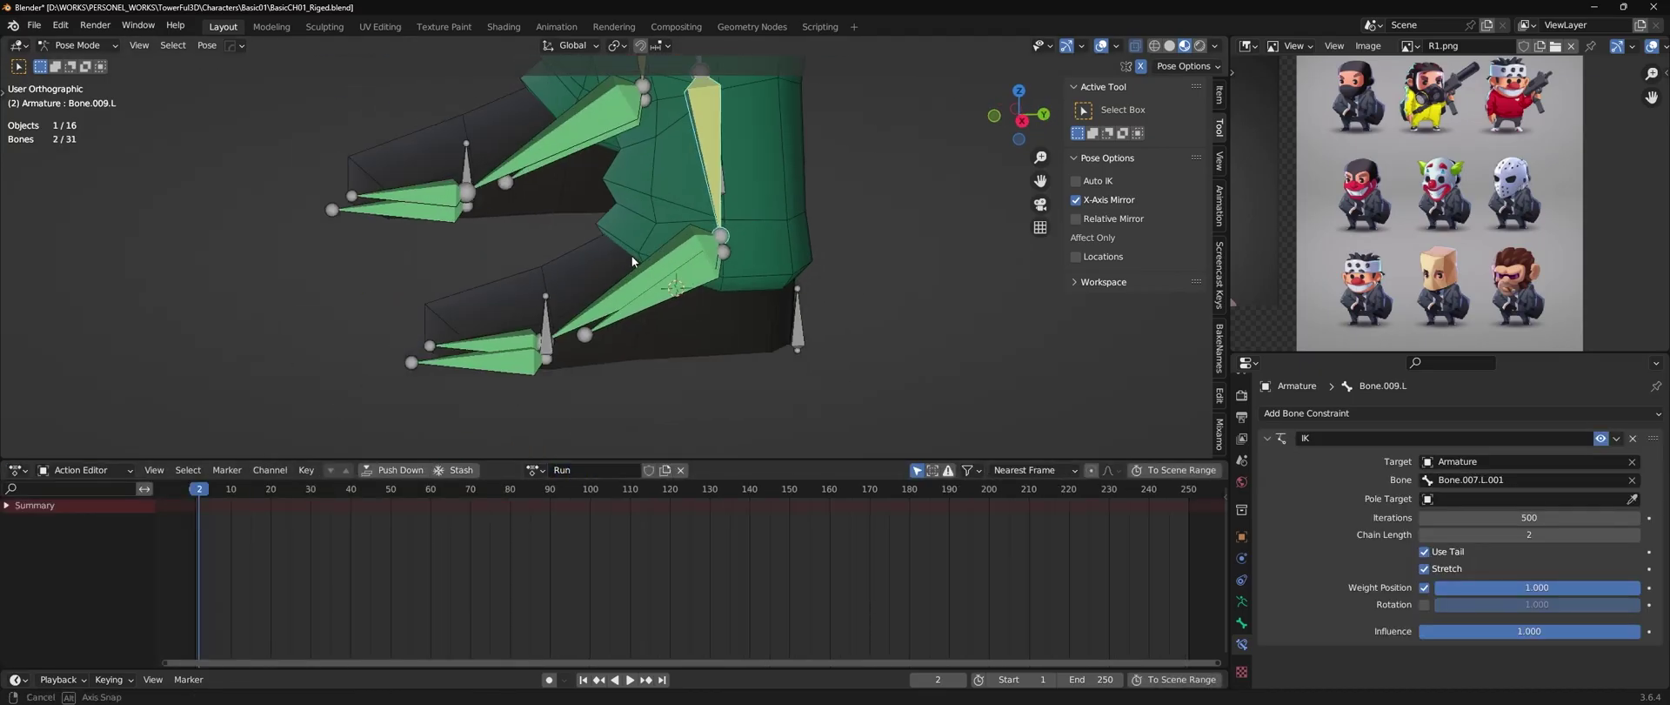
pyautogui.click(816, 313)
pyautogui.moveTo(577, 279)
pyautogui.mouseDown(button='middle')
pyautogui.moveTo(816, 313)
pyautogui.moveTo(598, 278)
pyautogui.moveTo(749, 263)
pyautogui.moveTo(625, 364)
pyautogui.mouseUp(button='middle')
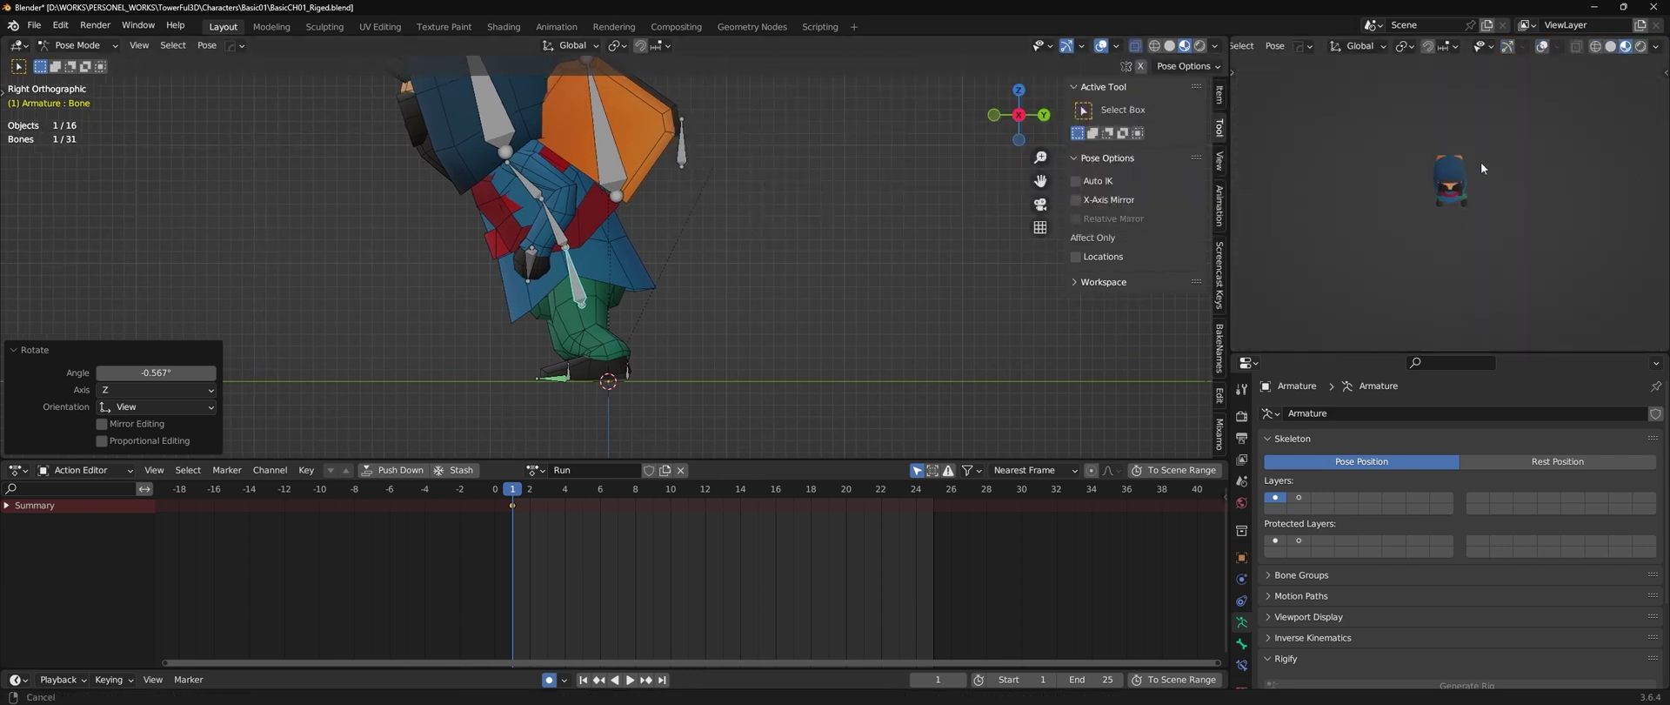
pyautogui.moveTo(1411, 352); pyautogui.dragTo(1410, 471)
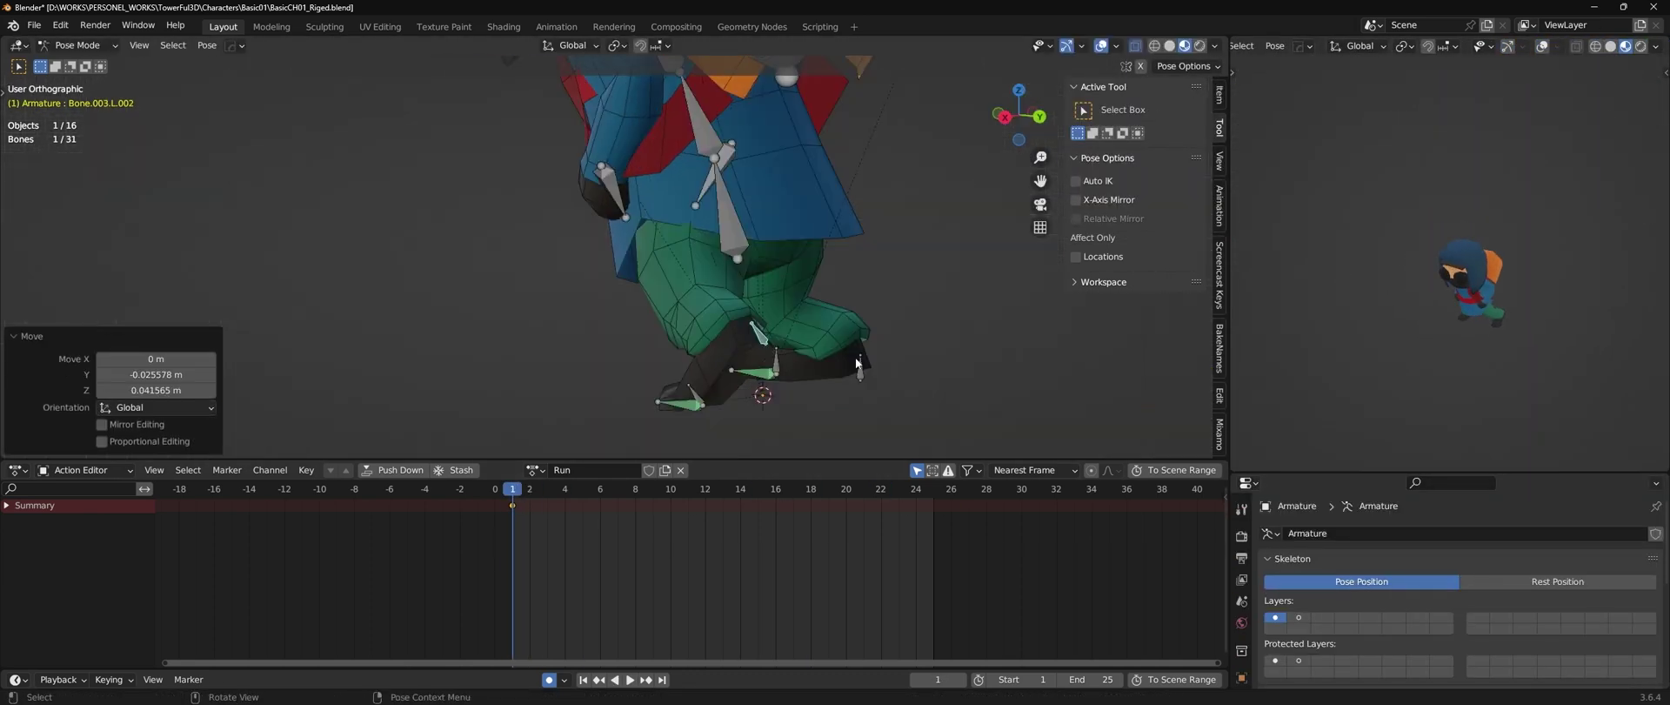
pyautogui.press('KP_1')
# - Reposition the right leg bone and add a new knee target bone in Edit Mode
pyautogui.click(492, 324)
pyautogui.press('g')
pyautogui.click(589, 307)
pyautogui.press('Tab')
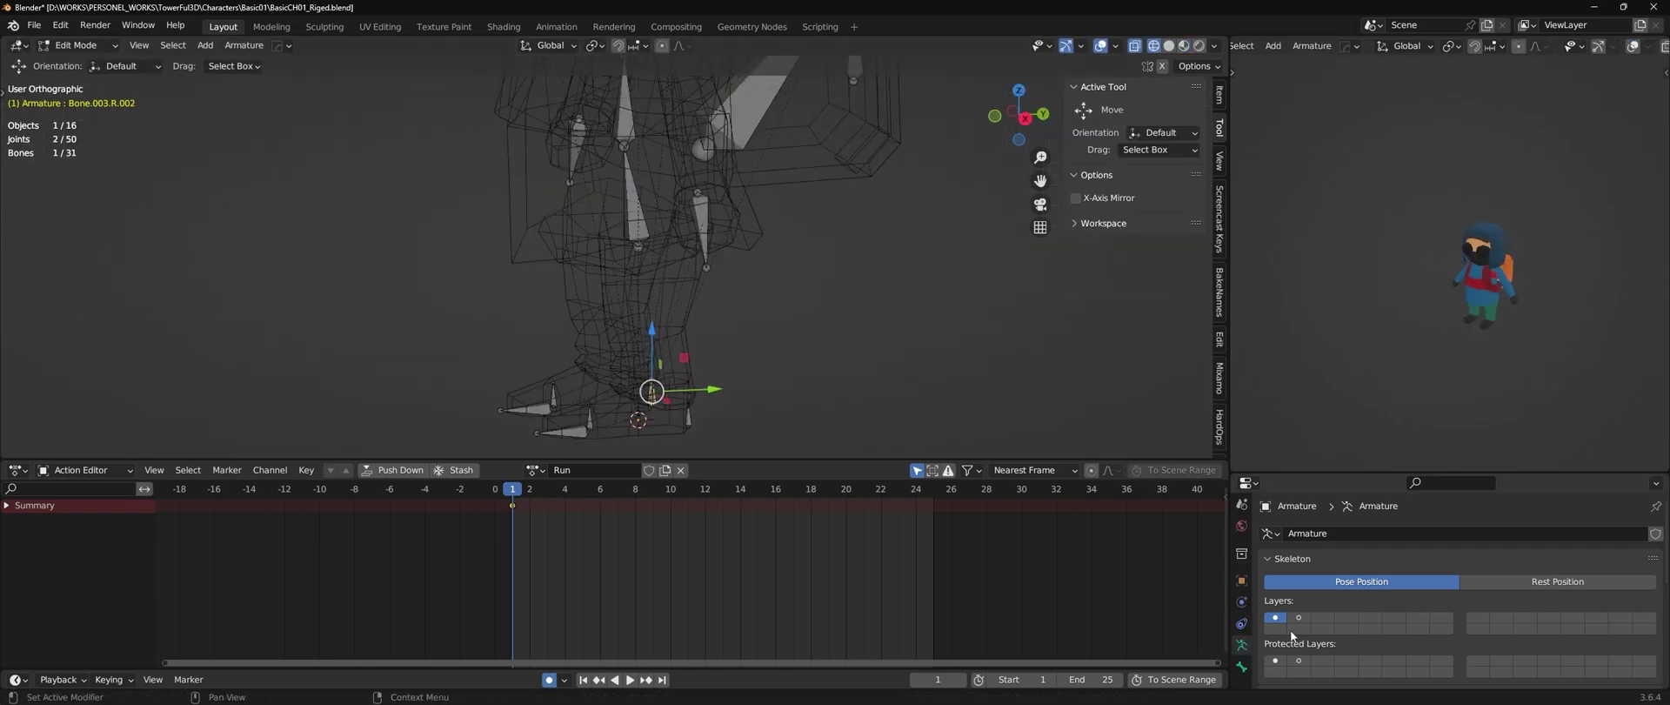
pyautogui.hotkey('shift', 's')
pyautogui.click(583, 414)
pyautogui.hotkey('shift', 'a')
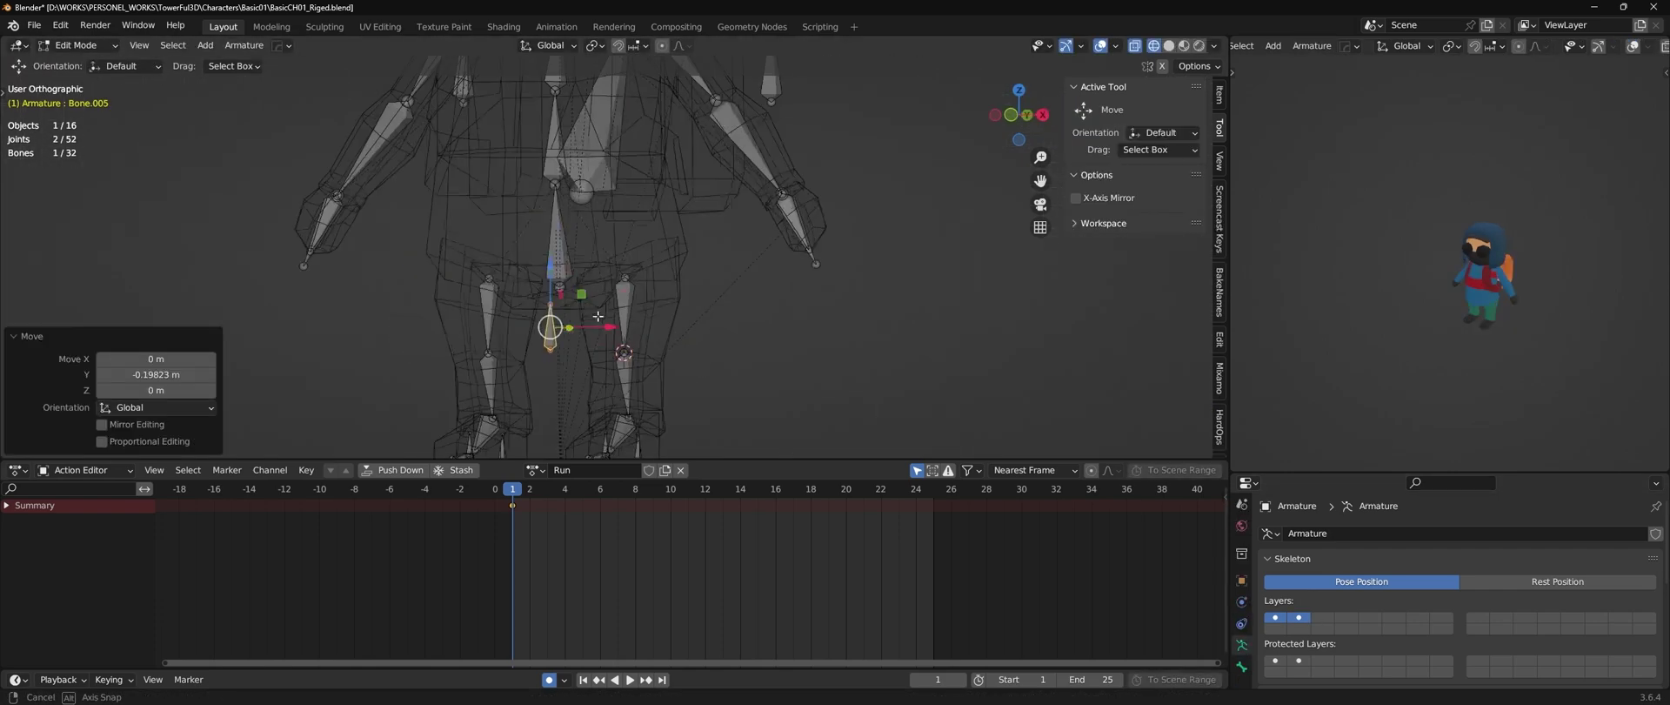
pyautogui.rightClick(413, 268)
pyautogui.click(413, 268)
pyautogui.press('Tab')
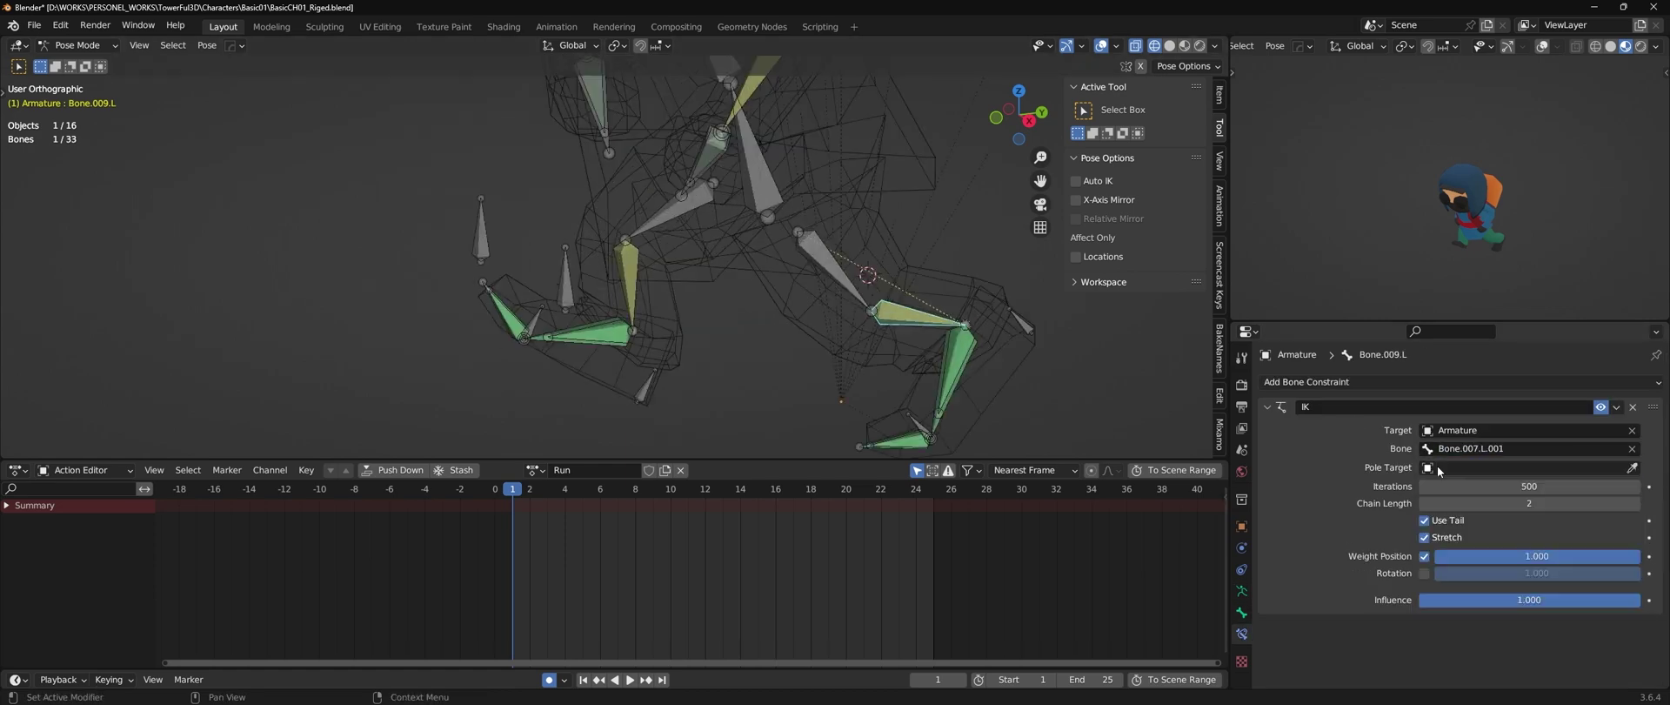
# - Set the knee bones as IK pole targets for both legs with a 90° pole angle
pyautogui.click(1437, 466)
pyautogui.click(1488, 572)
pyautogui.moveTo(696, 313); pyautogui.dragTo(626, 283, button='middle')
pyautogui.scroll(-3, 626, 282)
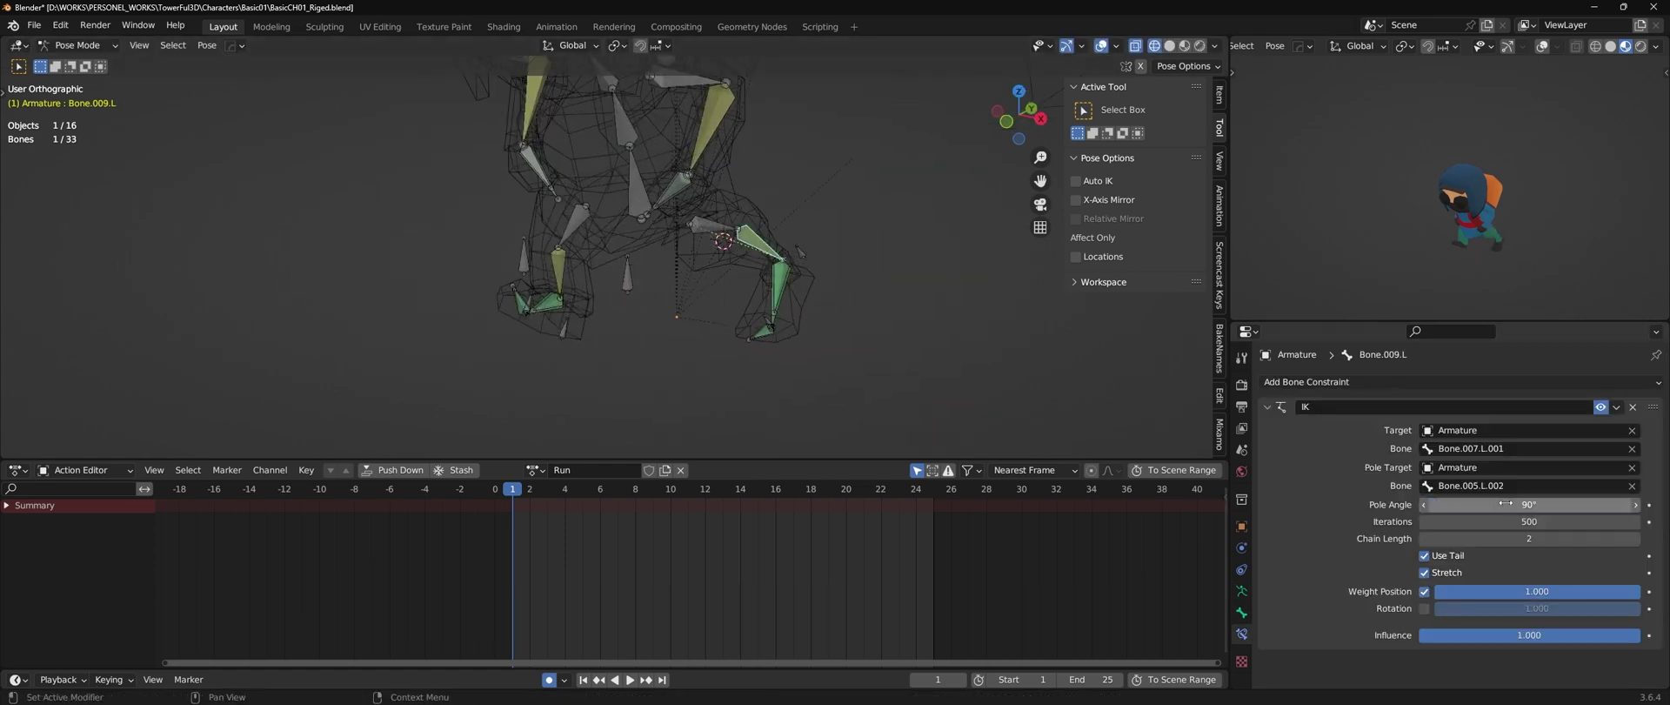
pyautogui.click(785, 207)
pyautogui.click(534, 284)
pyautogui.click(1531, 486)
pyautogui.click(1479, 589)
pyautogui.doubleClick(1502, 503)
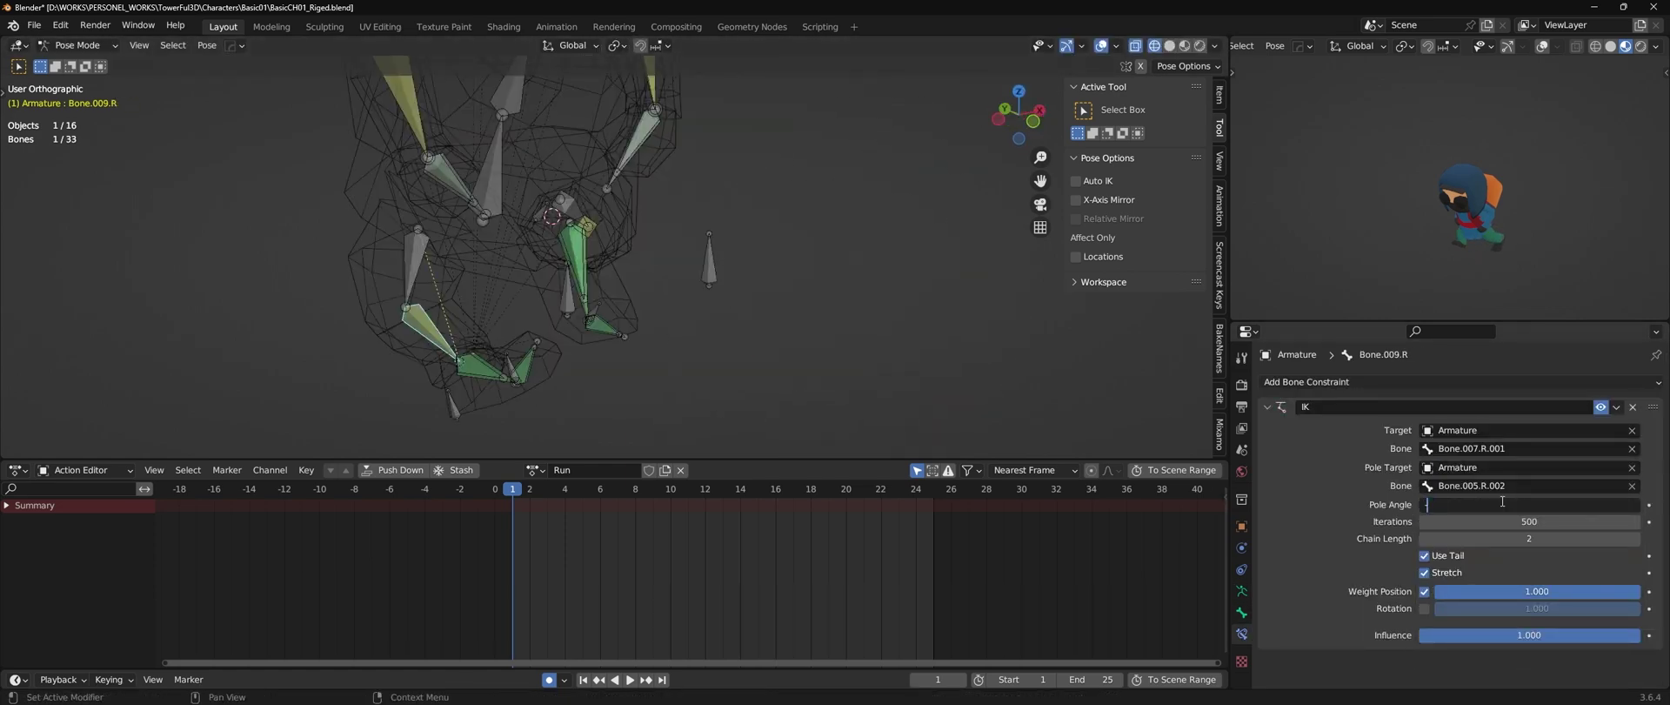
pyautogui.click(525, 282)
# - Keyframe the starting pose, then begin spreading the left foot outward
pyautogui.hotkey('alt', 'z')
pyautogui.press('KP_3')
pyautogui.press('i')
pyautogui.click(1241, 612)
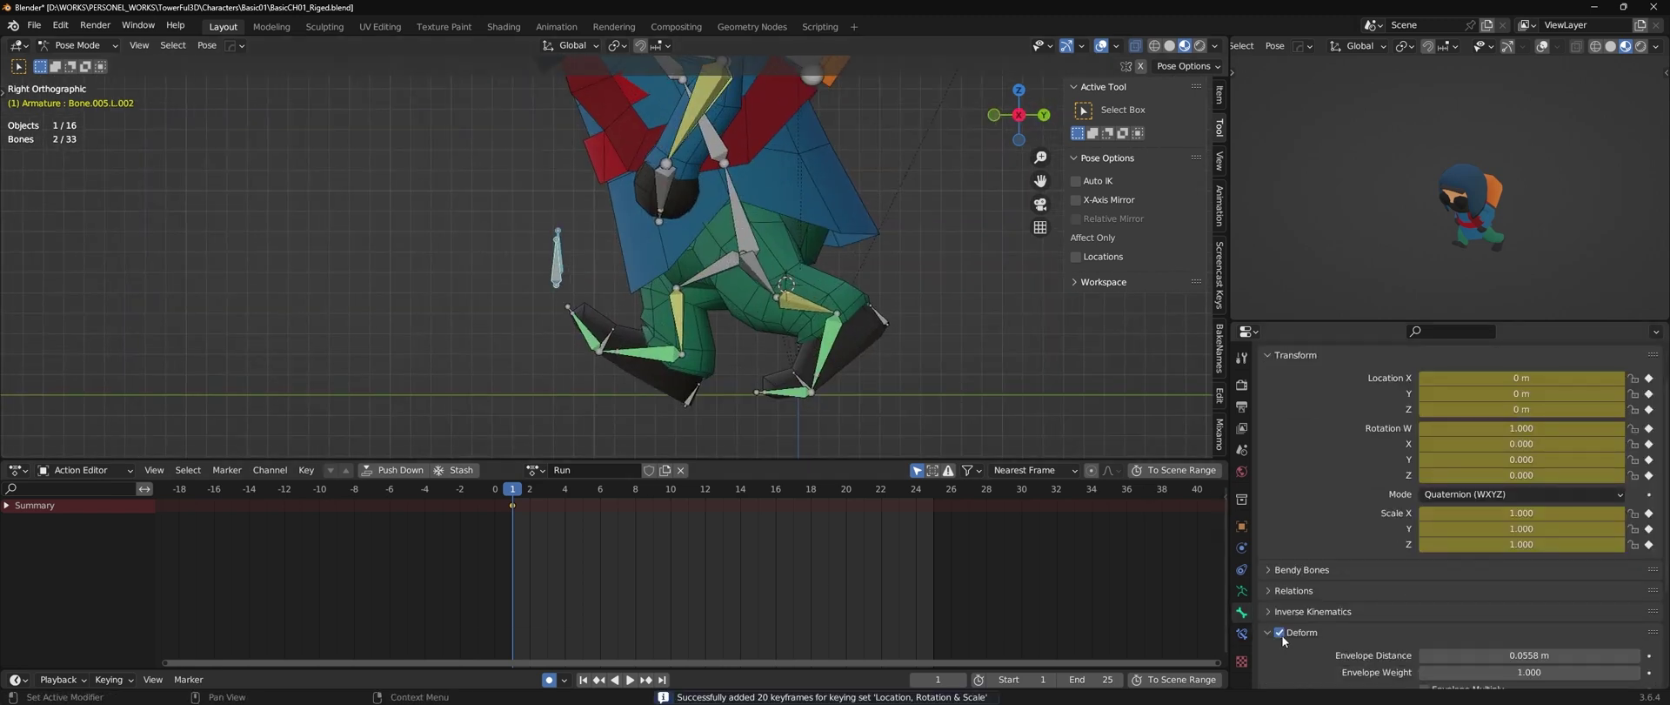
pyautogui.moveTo(870, 261); pyautogui.dragTo(809, 159, button='middle')
pyautogui.click(597, 296)
pyautogui.moveTo(597, 296); pyautogui.dragTo(889, 338, button='middle')
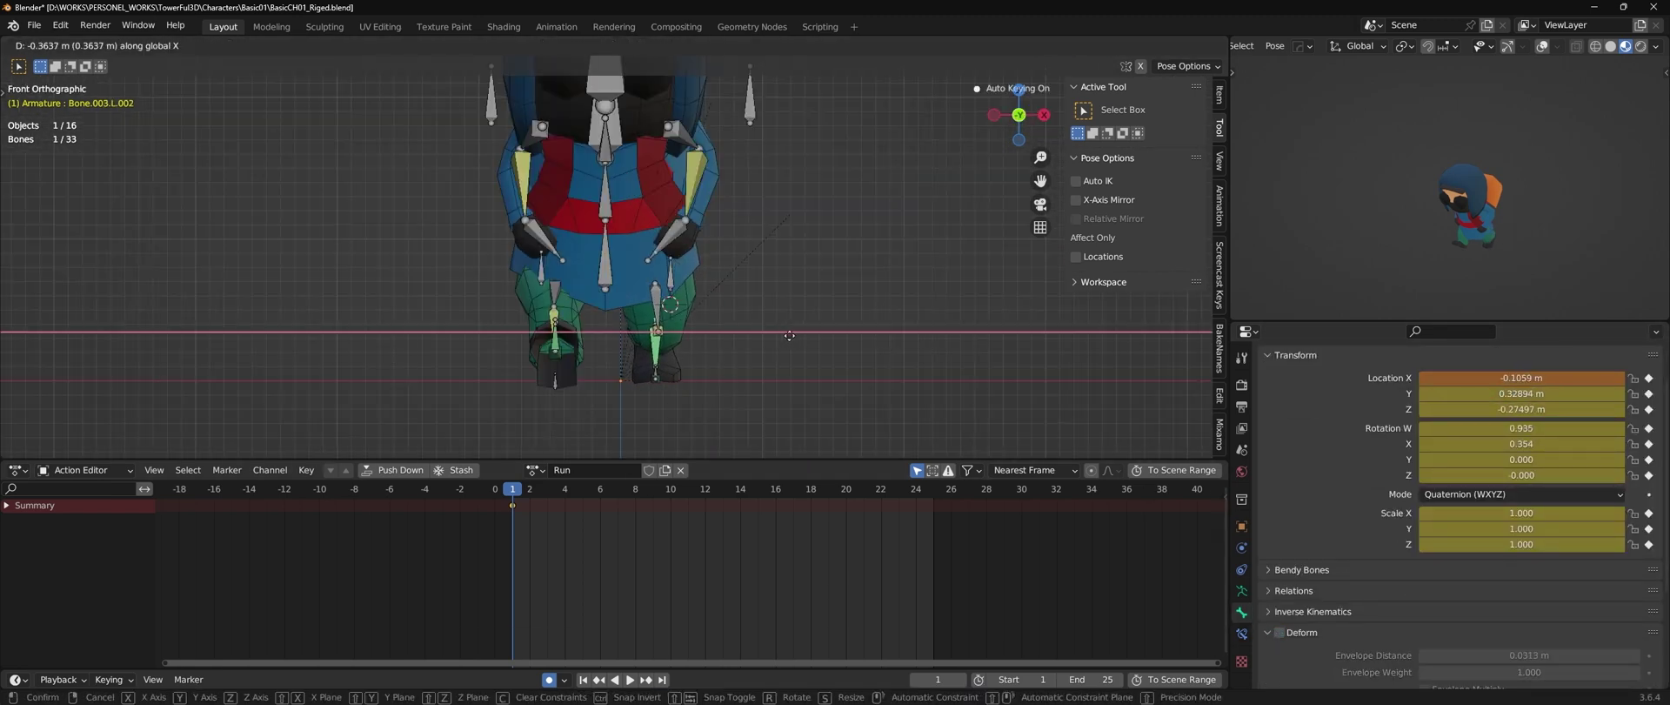
# - Spread the feet apart and hide annotations in the preview viewport's overlays
pyautogui.click(789, 335)
pyautogui.moveTo(789, 335); pyautogui.dragTo(957, 261, button='middle')
pyautogui.click(1557, 47)
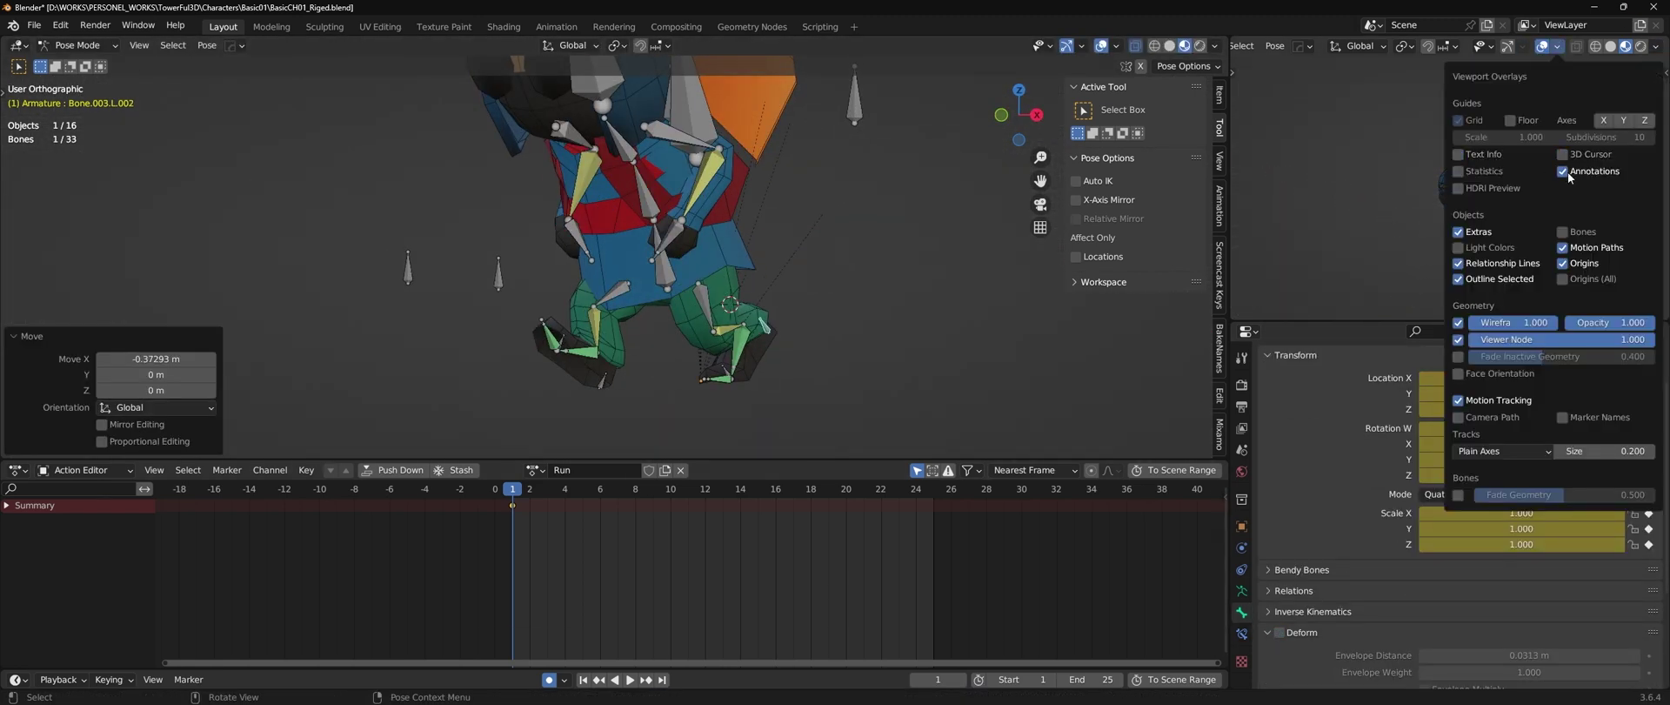
pyautogui.click(1569, 173)
pyautogui.press('KP_3')
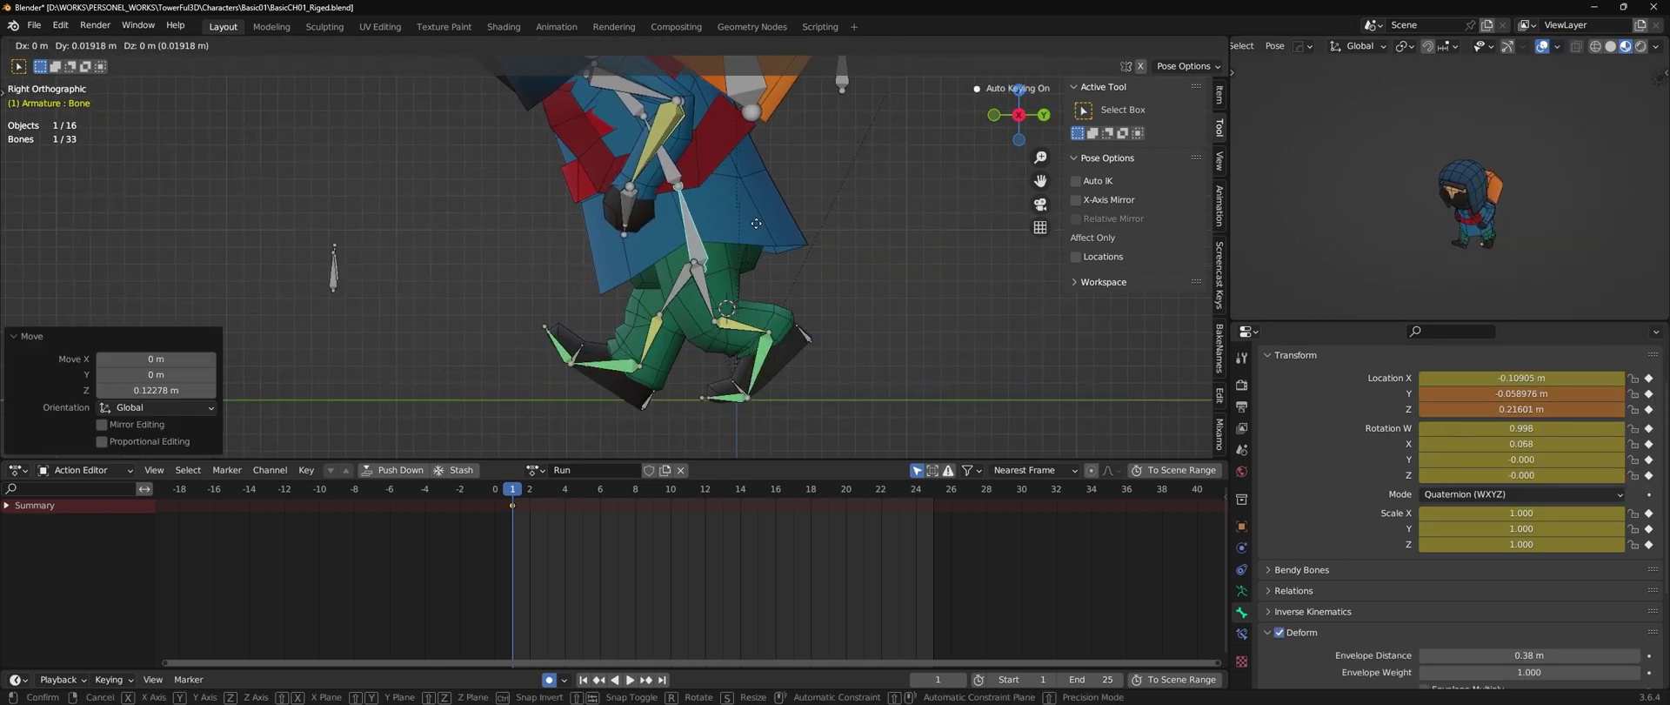
pyautogui.click(619, 381)
pyautogui.press('g')
pyautogui.click(624, 385)
# - Rotate the upper spine bone so the torso leans slightly forward
pyautogui.moveTo(687, 373); pyautogui.dragTo(603, 233, button='middle')
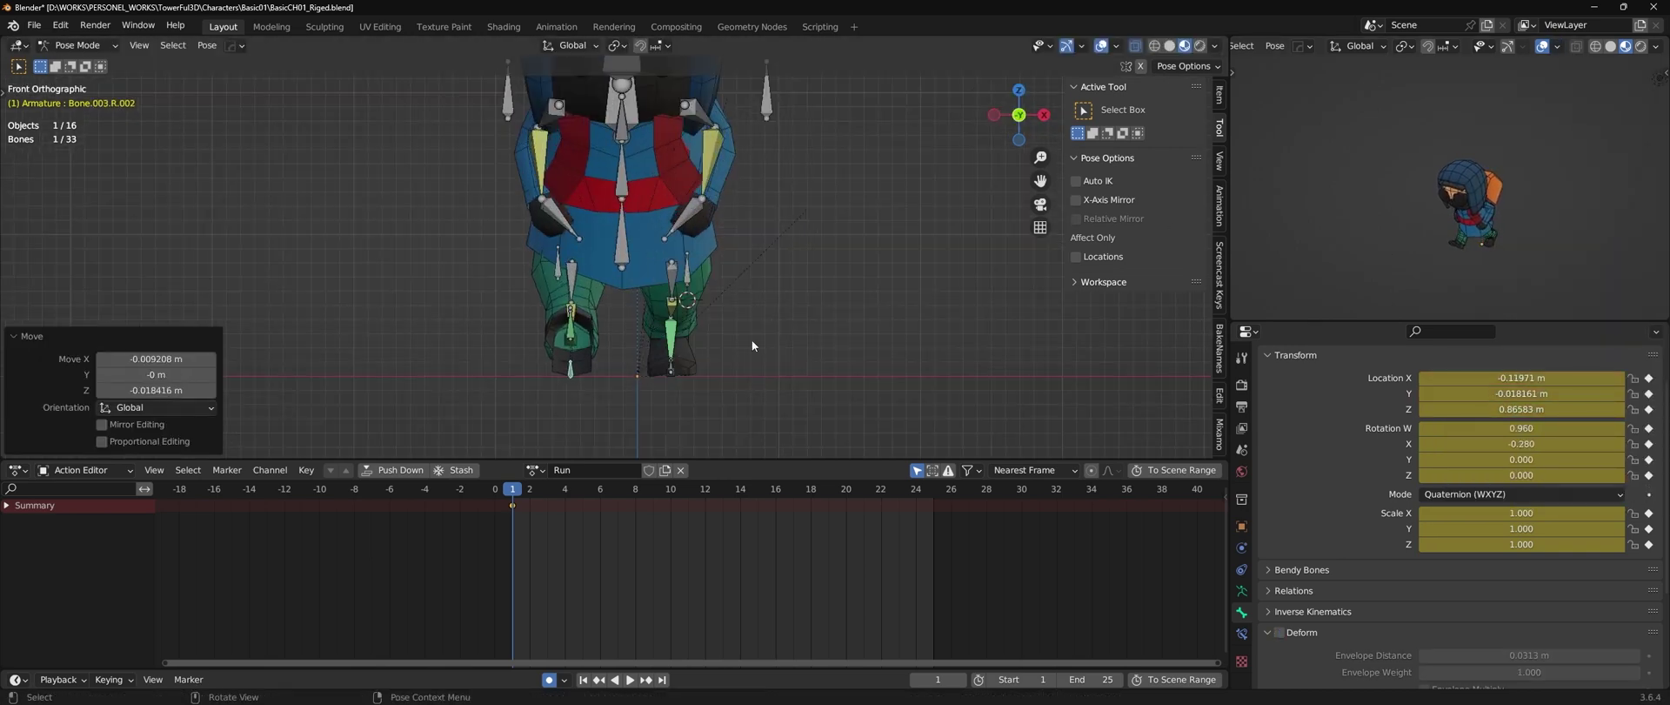
pyautogui.click(687, 261)
pyautogui.hotkey('alt', 'a')
pyautogui.press('KP_3')
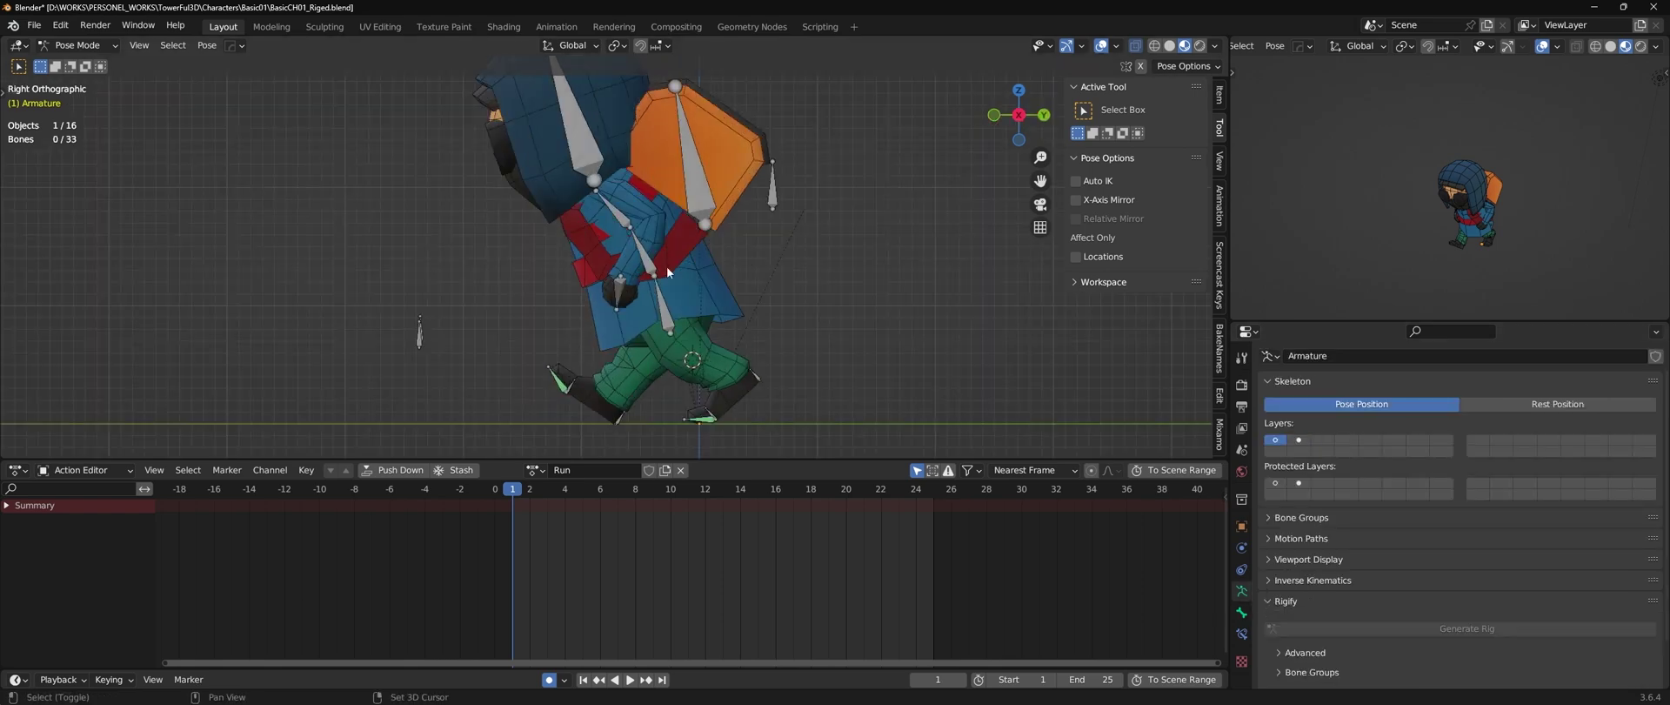
pyautogui.click(692, 294)
pyautogui.press('r')
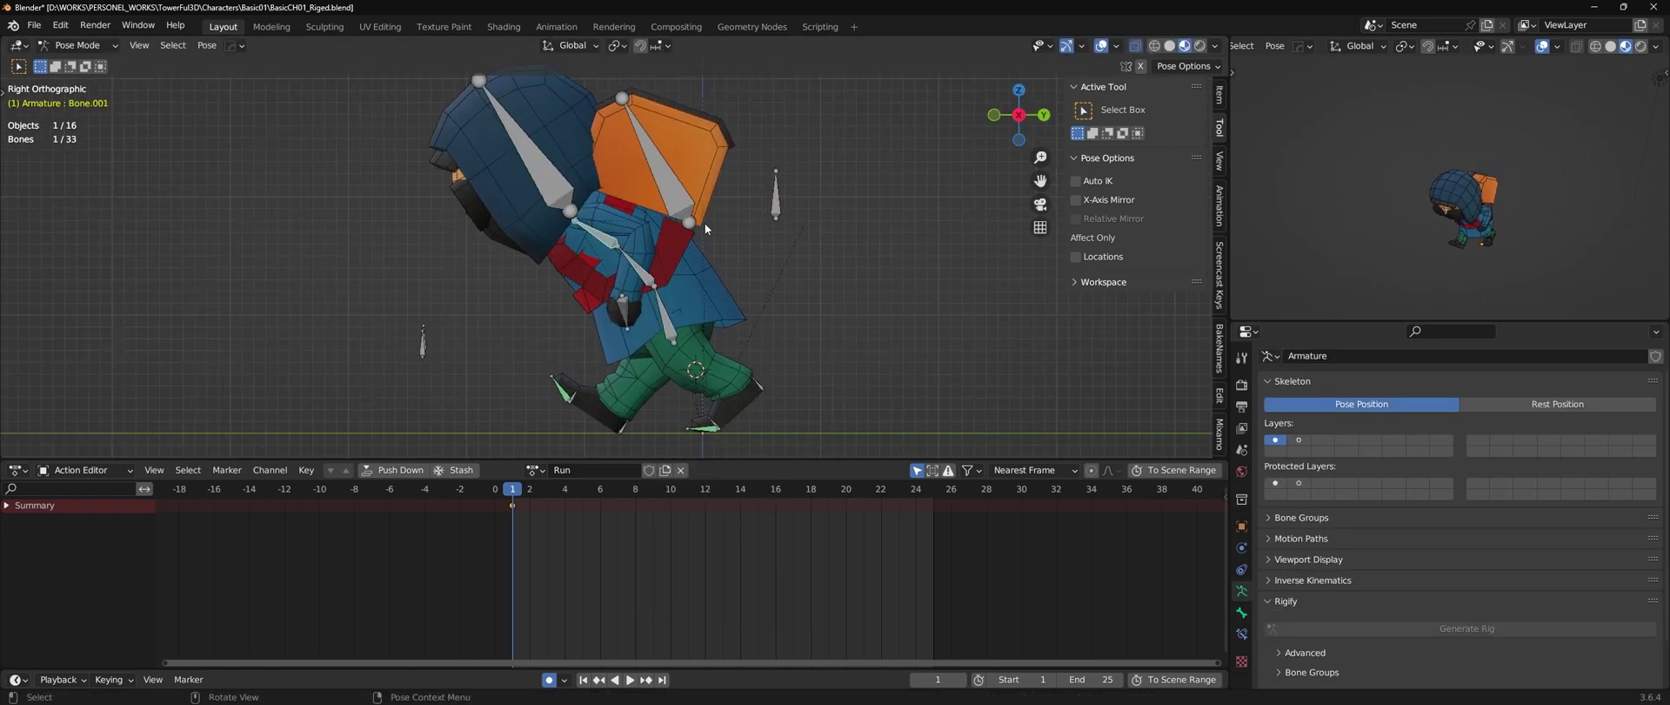
pyautogui.click(739, 277)
# - Lift the left foot into a stride, adjust the right foot, and key all bones
pyautogui.scroll(-2, 740, 277)
pyautogui.moveTo(778, 310); pyautogui.dragTo(777, 287)
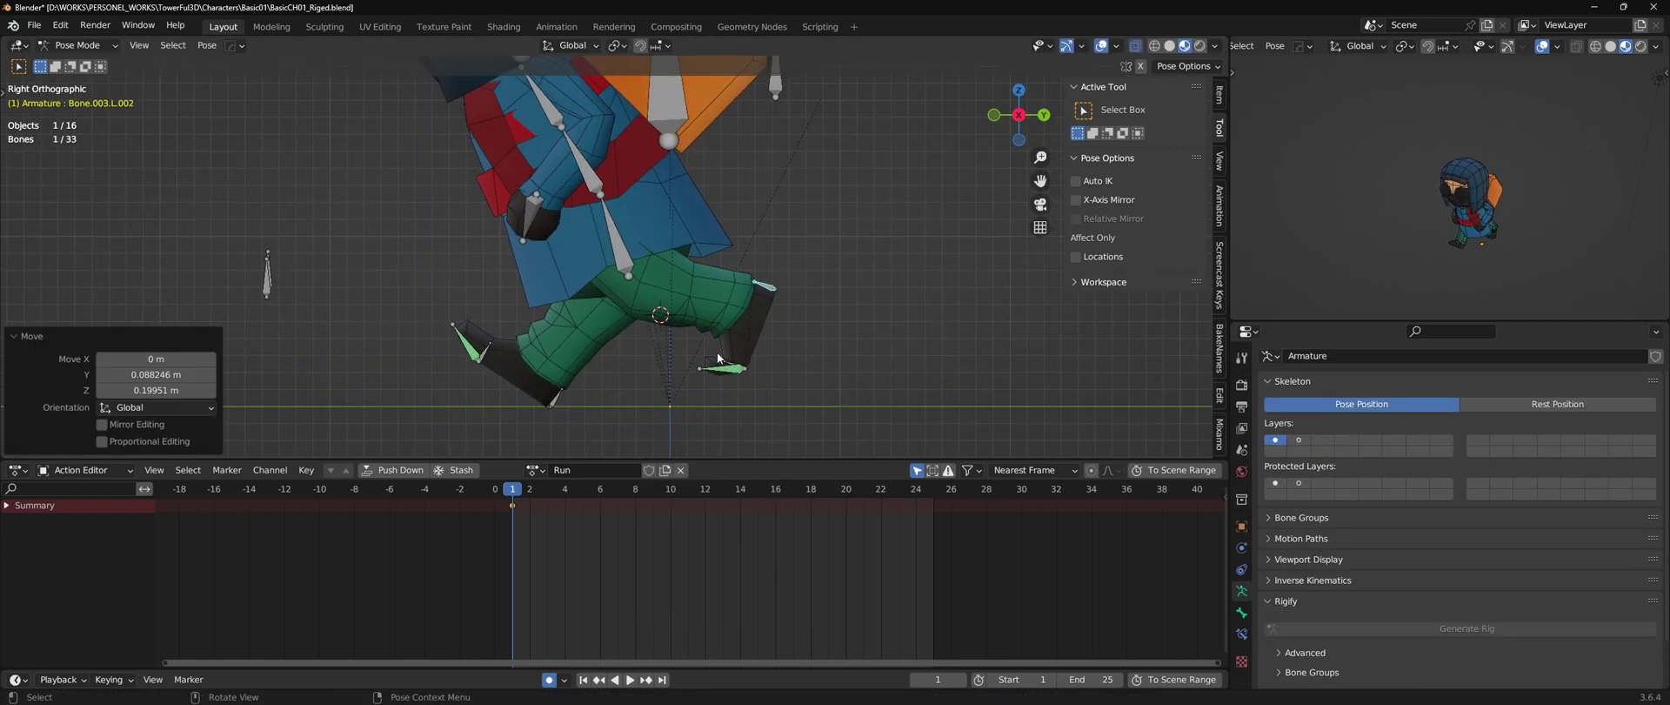
pyautogui.keyDown('shift'); pyautogui.moveTo(778, 287); pyautogui.dragTo(436, 316, button='middle'); pyautogui.keyUp('shift')
pyautogui.scroll(2, 437, 316)
pyautogui.click(574, 369)
pyautogui.press('g')
pyautogui.click(807, 317)
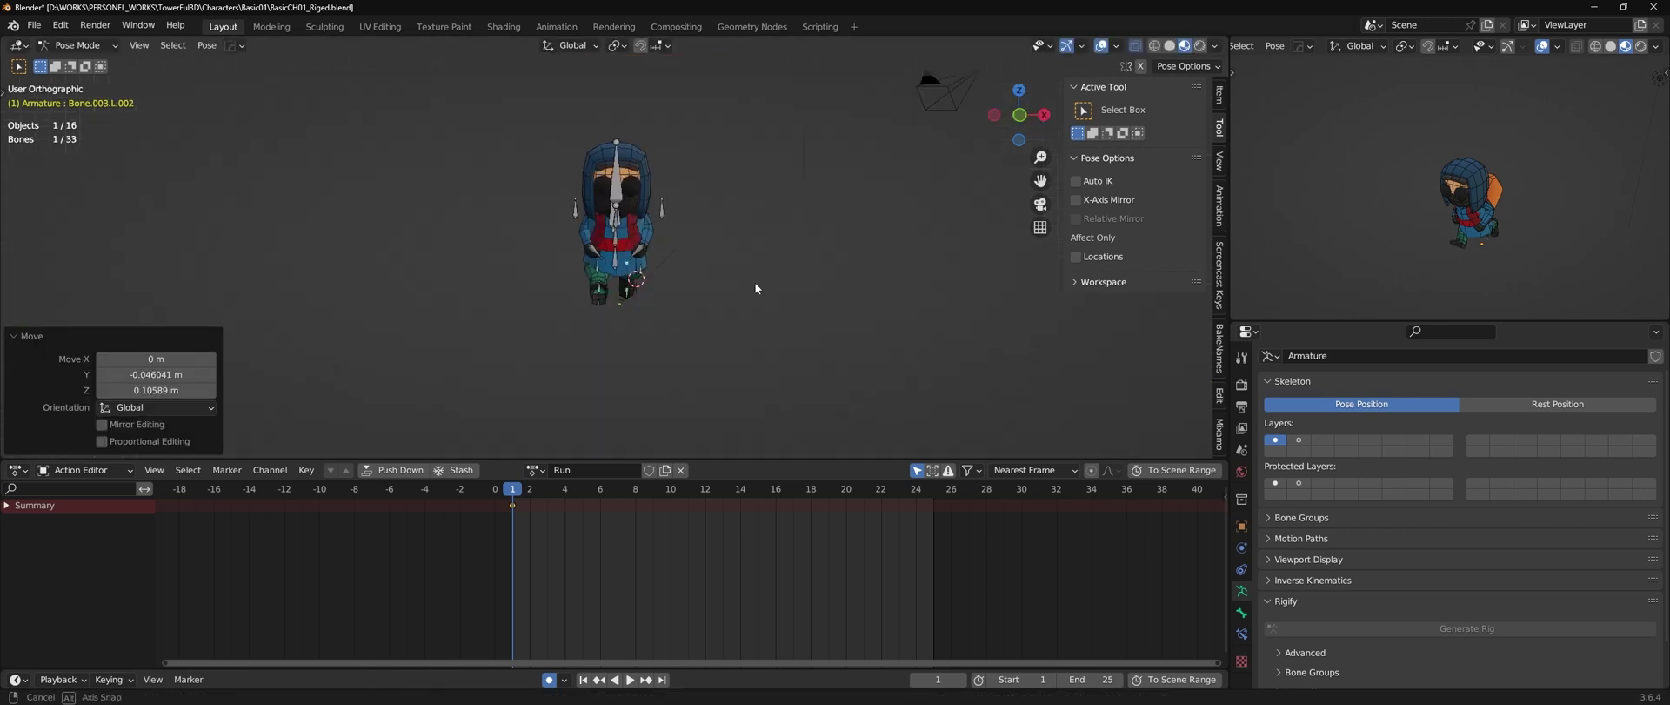
pyautogui.press('a')
pyautogui.press('Right')
pyautogui.press('Right')
pyautogui.press('Right')
# - Pose and key the passing positions at frames 5 and 8, previewing the playback
pyautogui.press('i')
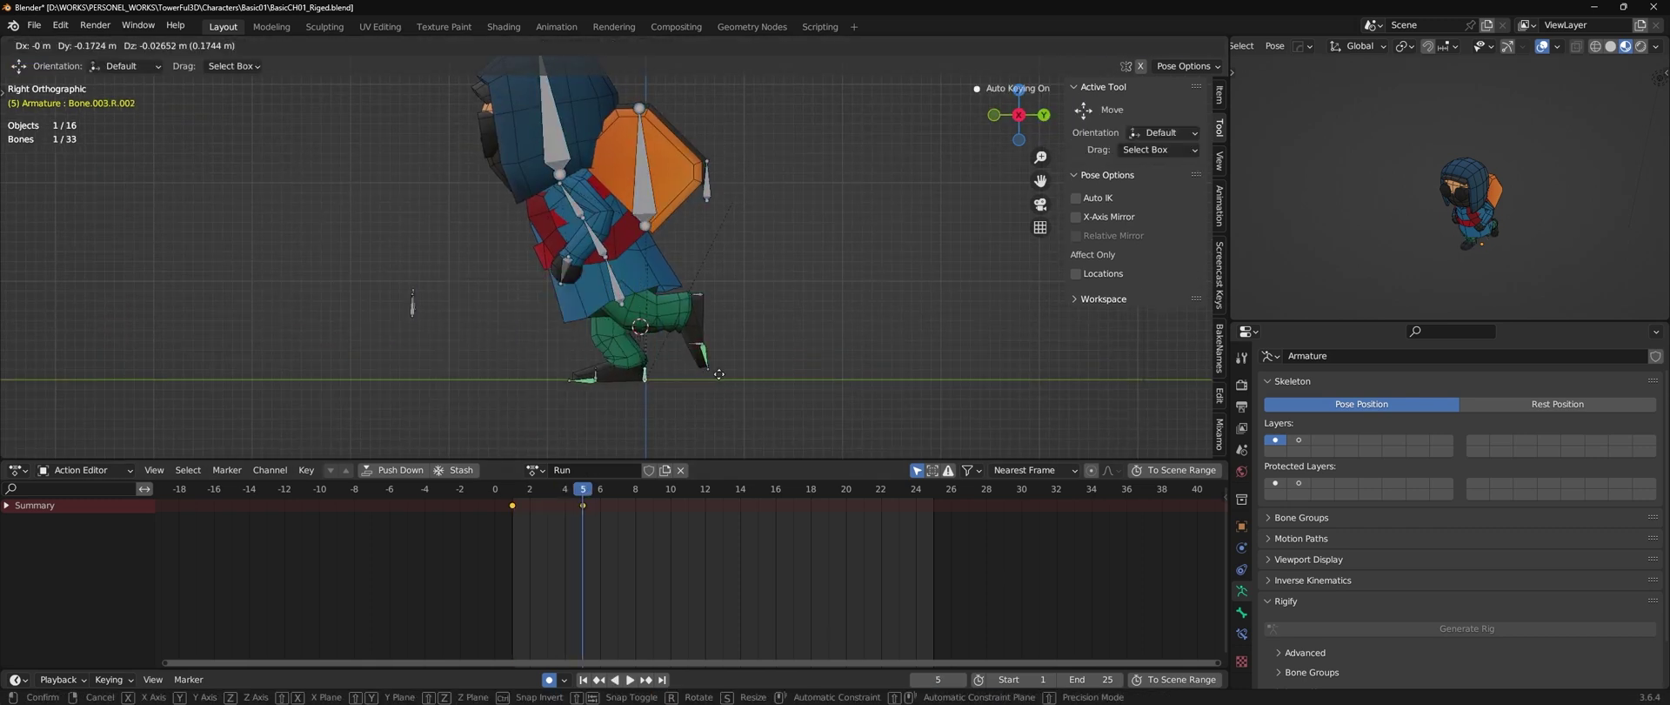
pyautogui.click(718, 374)
pyautogui.scroll(2, 719, 374)
pyautogui.click(661, 365)
pyautogui.press('g')
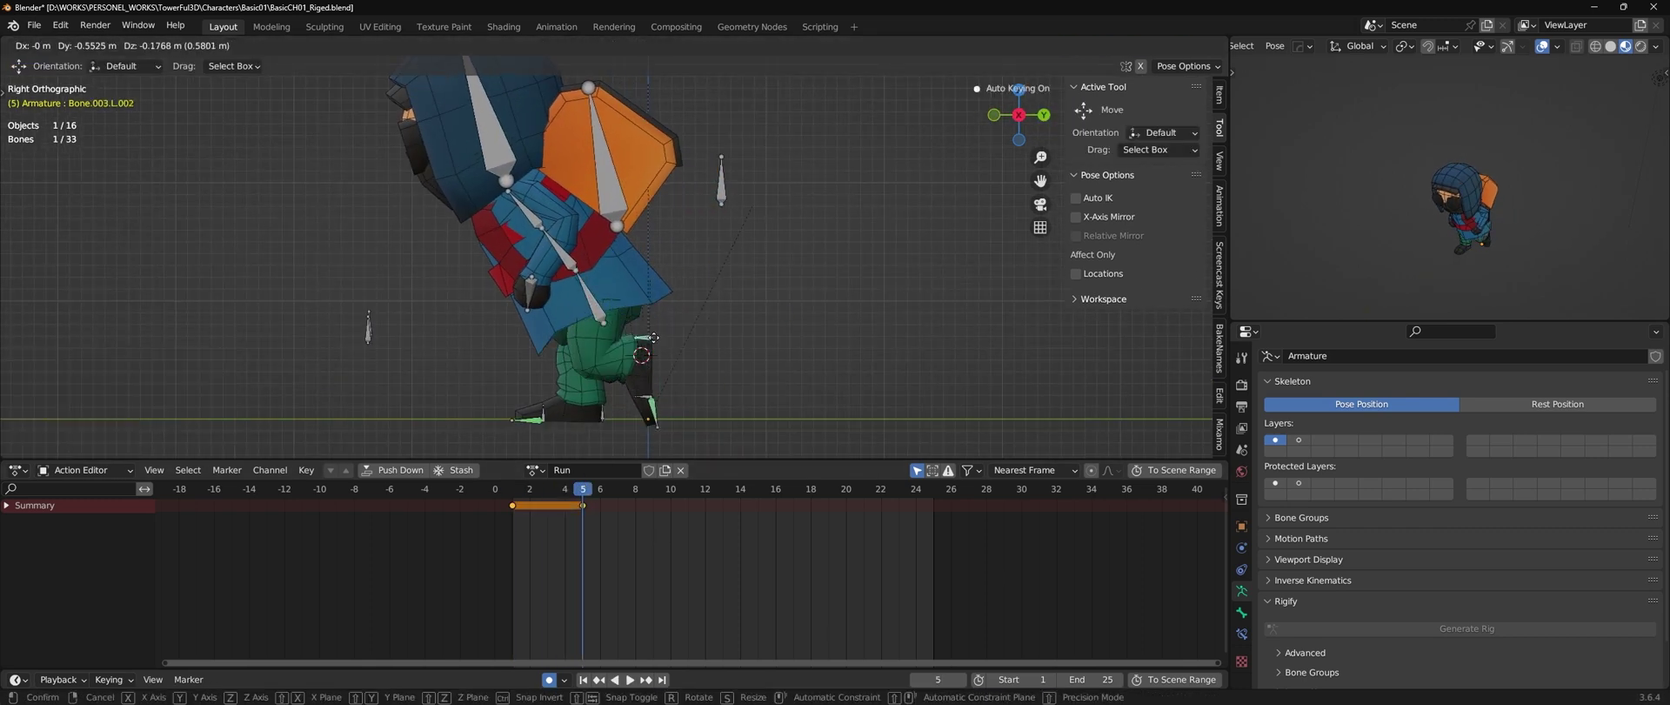
pyautogui.click(630, 351)
pyautogui.press('space')
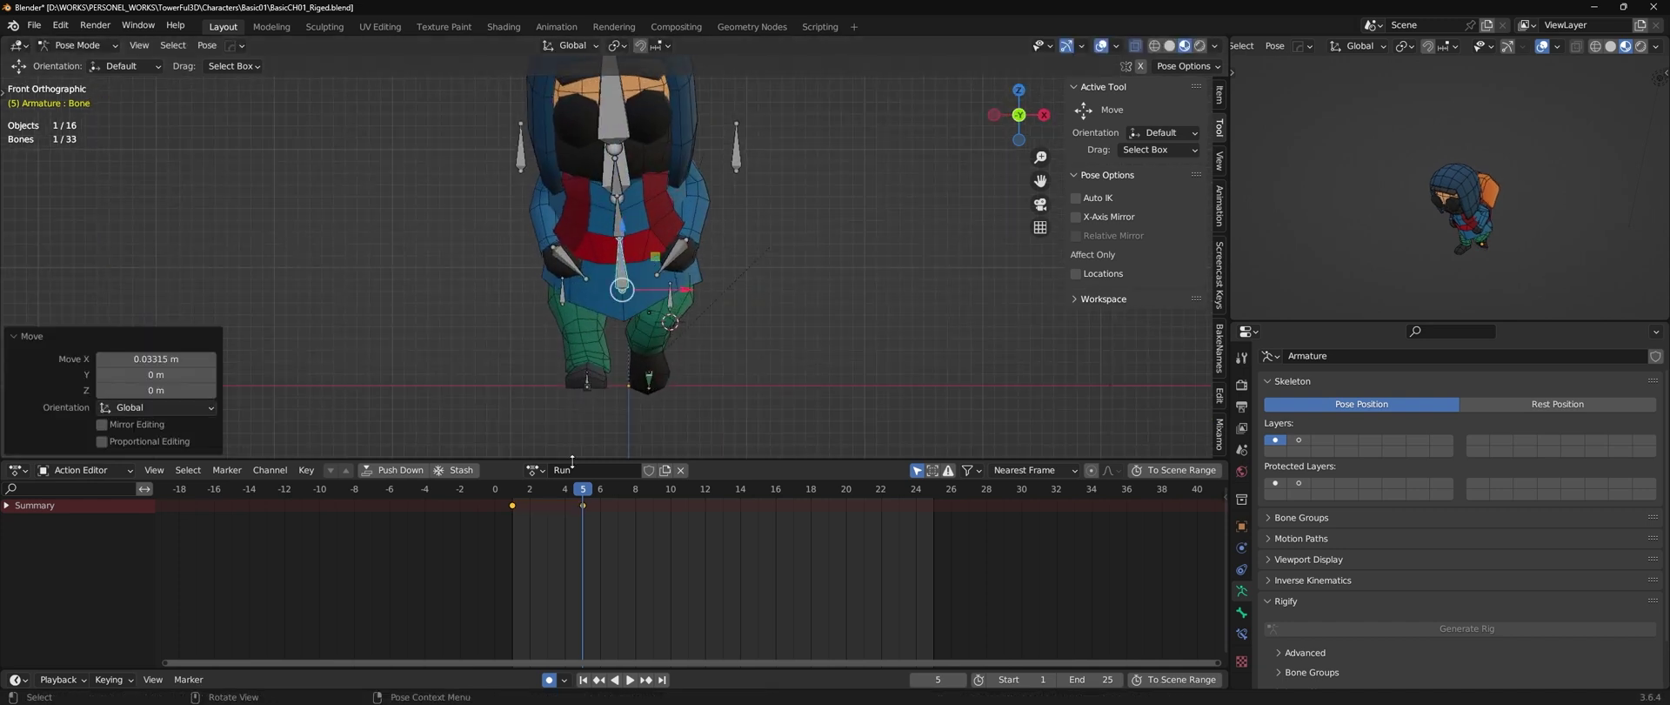
pyautogui.moveTo(559, 392); pyautogui.dragTo(648, 342)
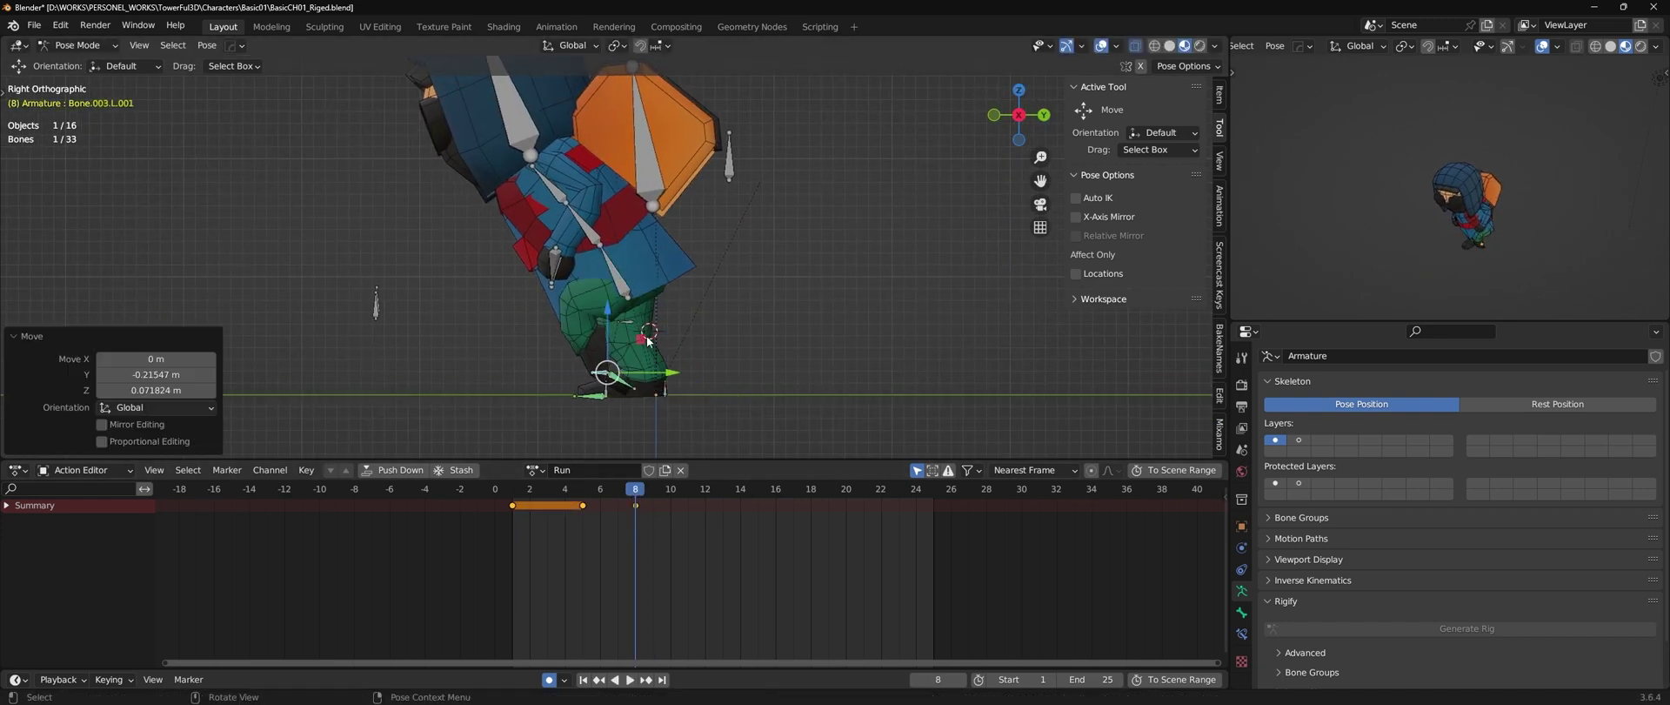
pyautogui.hotkey('ctrl', 'z')
pyautogui.hotkey('ctrl', 'z')
pyautogui.hotkey('ctrl', 'z')
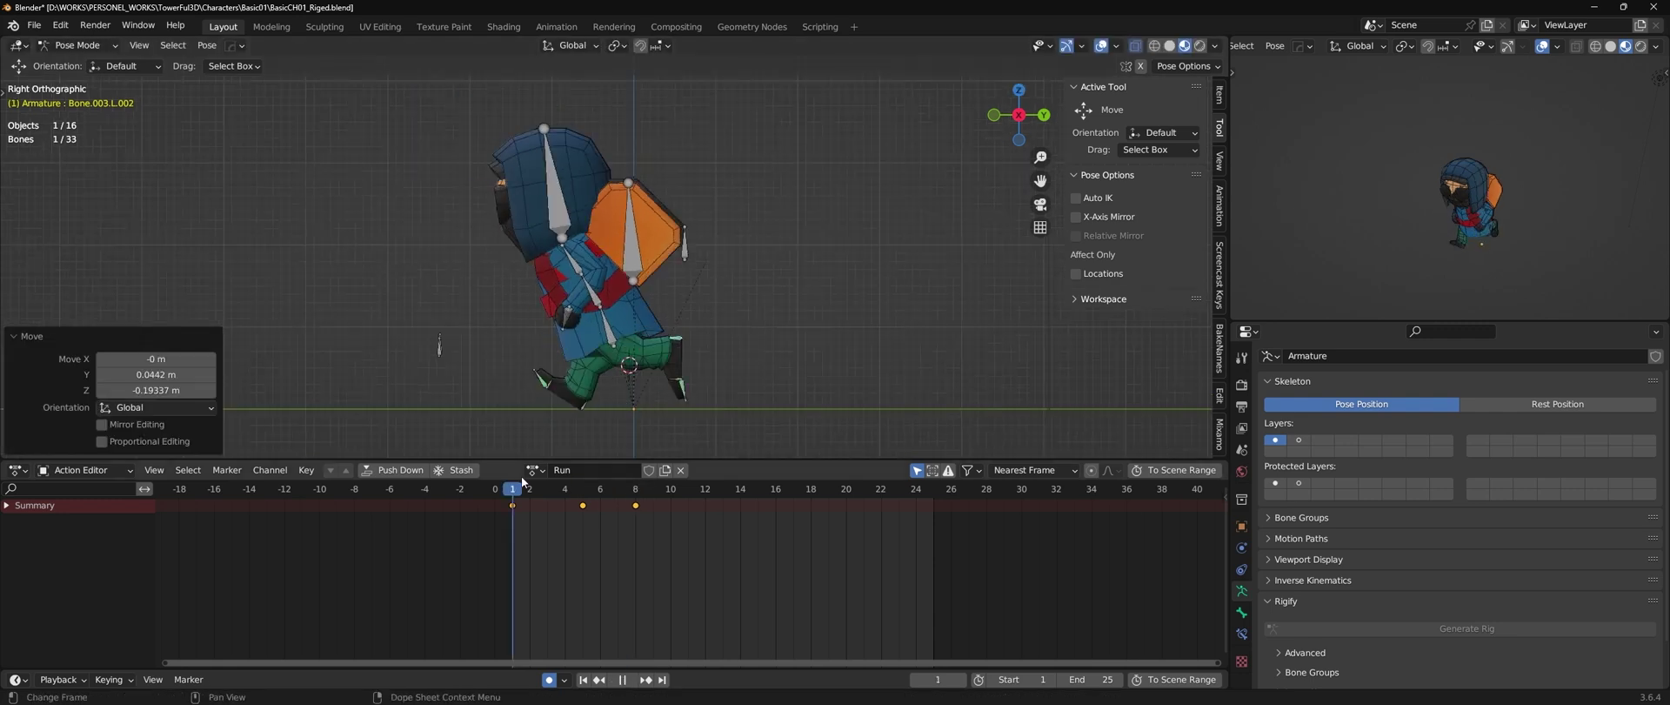
pyautogui.hotkey('ctrl', 'z')
pyautogui.hotkey('ctrl', 'shift', 'z')
pyautogui.press('space')
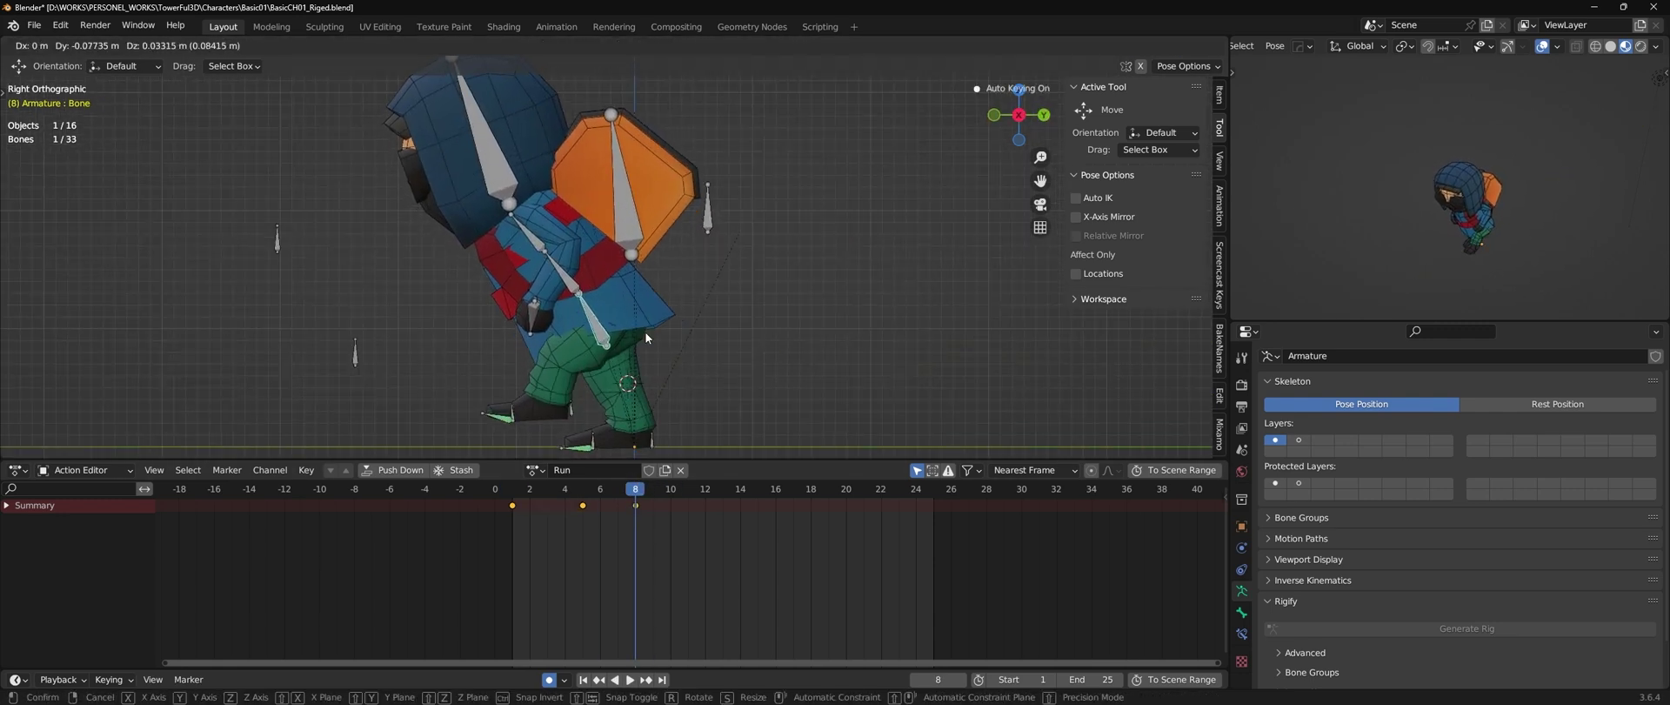
# - Copy the full pose and paste it flipped, keying frames 12, 16, 20 and 24
pyautogui.press('a')
pyautogui.hotkey('ctrl', 'c')
pyautogui.hotkey('ctrl', 'shift', 'v')
pyautogui.press('i')
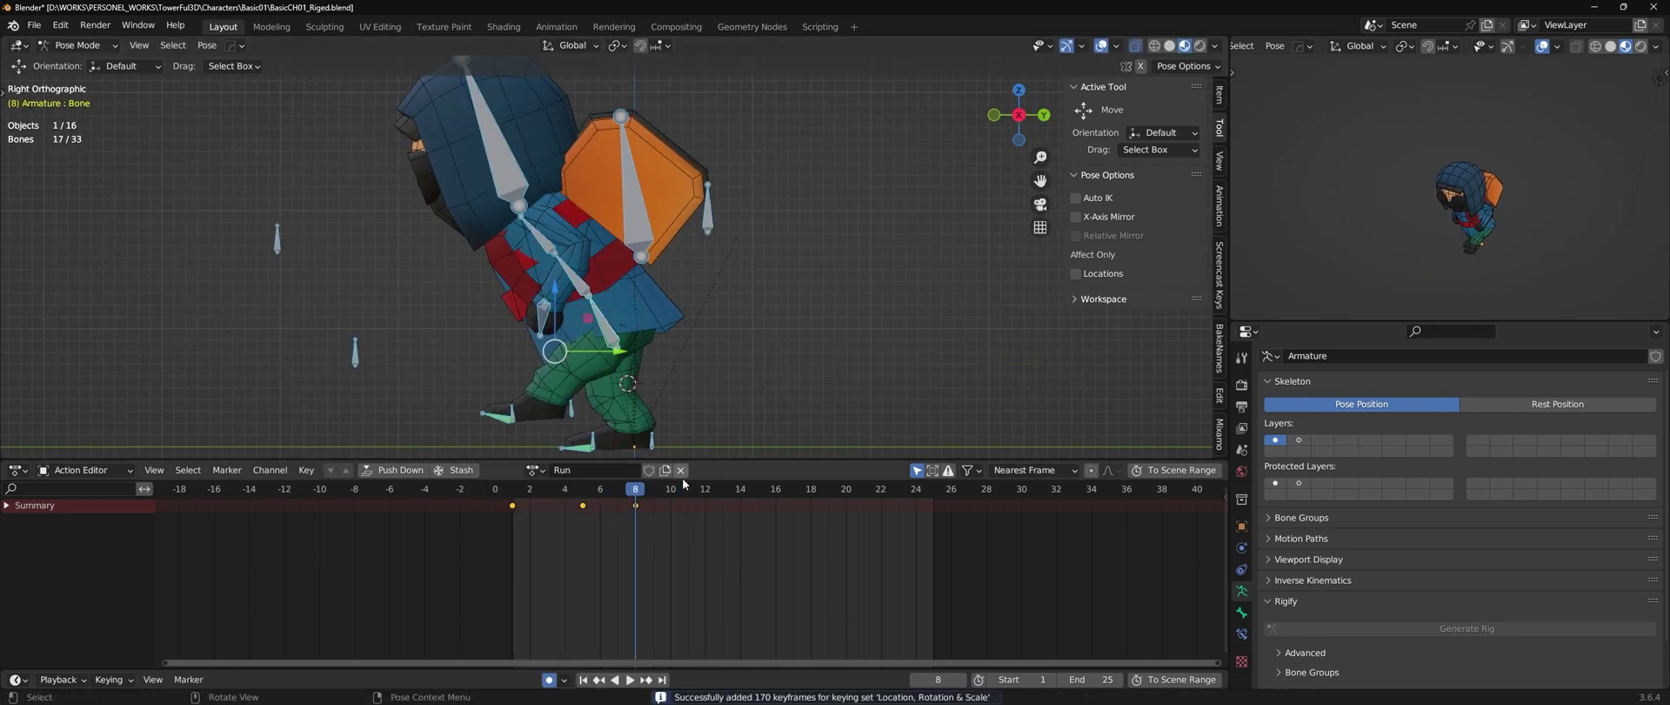
pyautogui.hotkey('ctrl', 'shift', 'v')
pyautogui.moveTo(600, 496)
pyautogui.mouseDown()
pyautogui.moveTo(776, 492)
pyautogui.moveTo(638, 492)
pyautogui.mouseUp()
pyautogui.press('space')
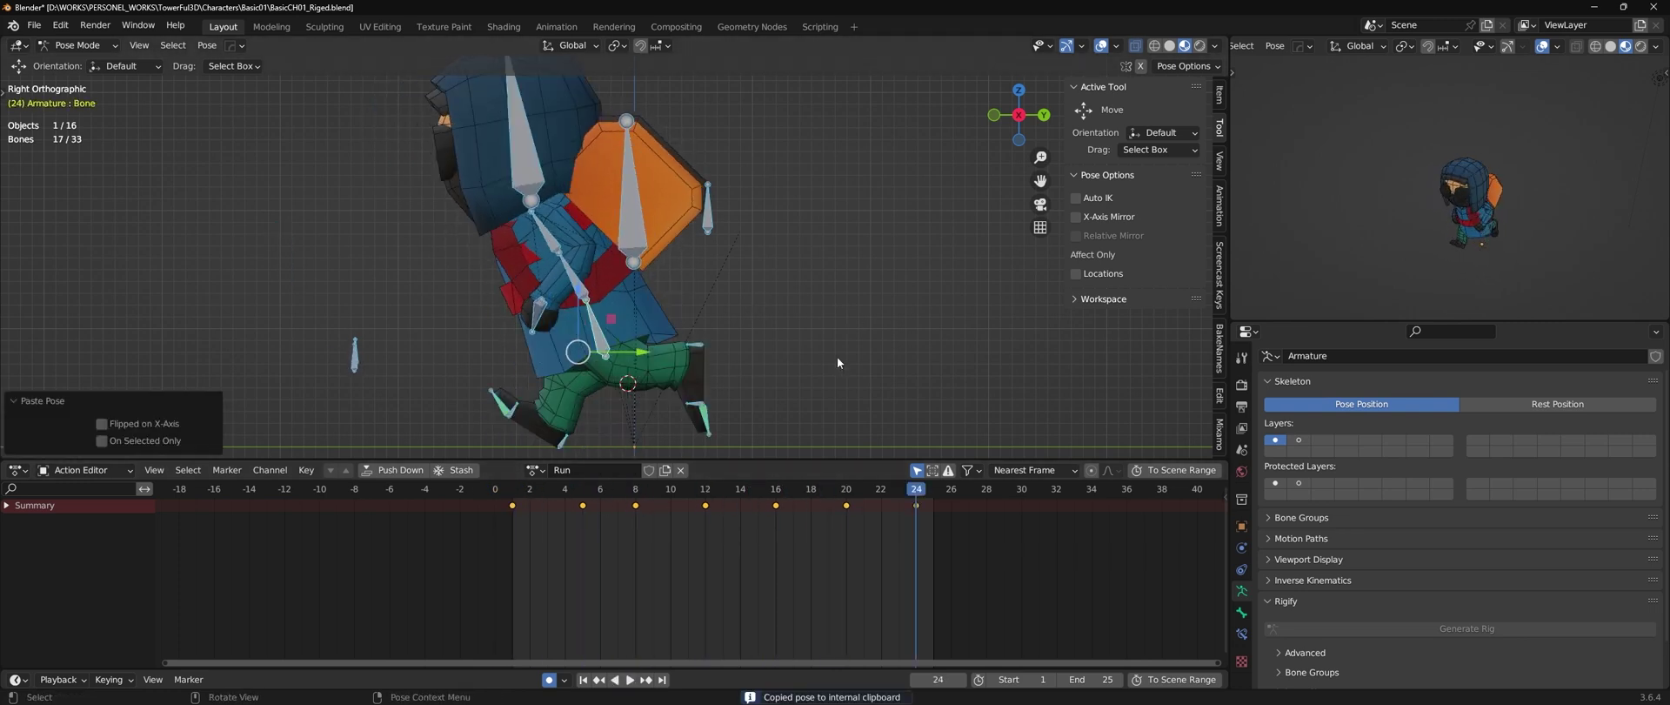
# - Box-select the later Run keys, scale them closer together and set the end frame to 18
pyautogui.moveTo(759, 301); pyautogui.dragTo(817, 285, button='middle')
pyautogui.rightClick(818, 284)
pyautogui.press('space')
pyautogui.scroll(3, 510, 568)
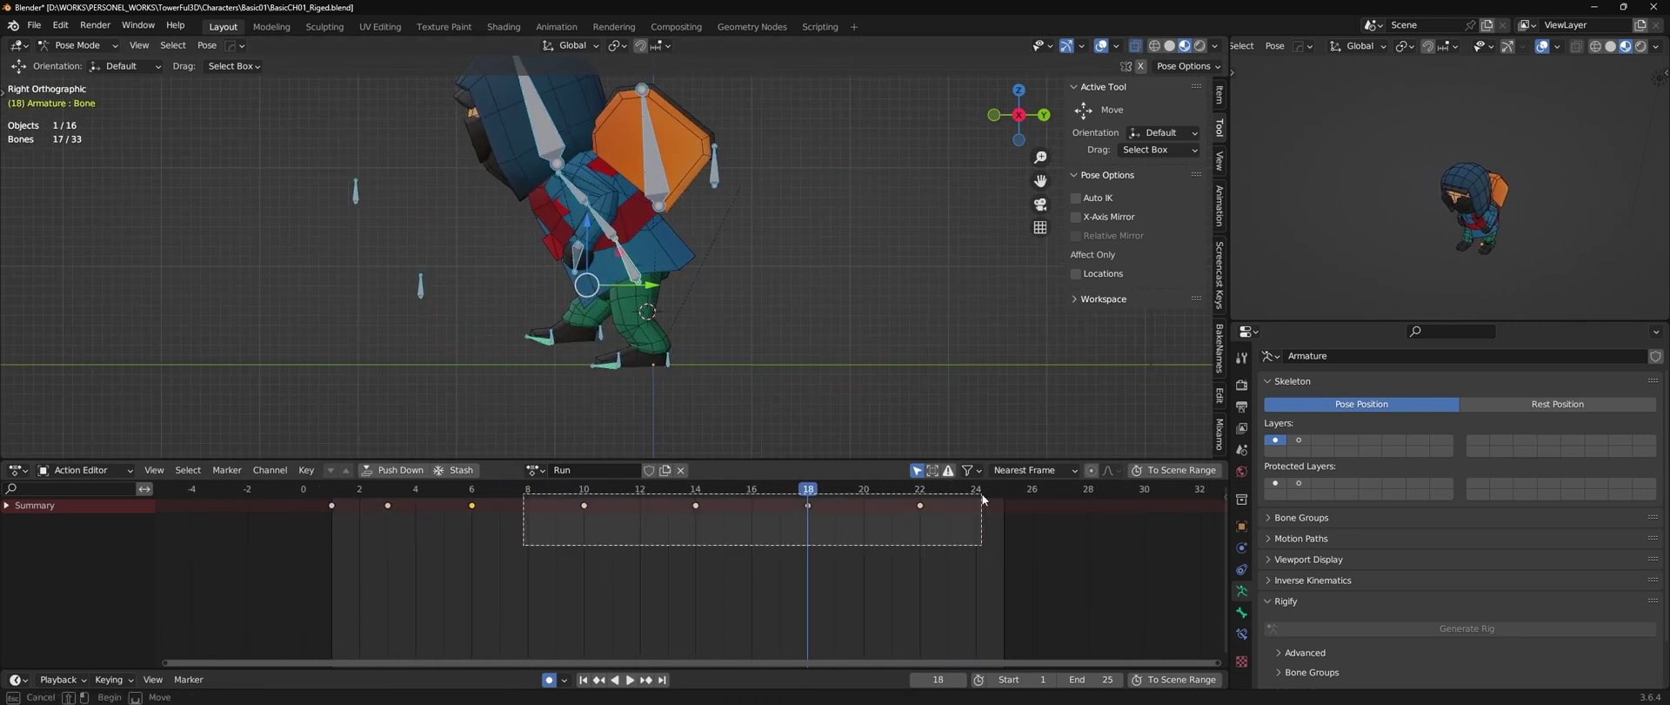
pyautogui.moveTo(983, 498); pyautogui.dragTo(983, 498)
pyautogui.hotkey('ctrl', 'End')
pyautogui.press('Left')
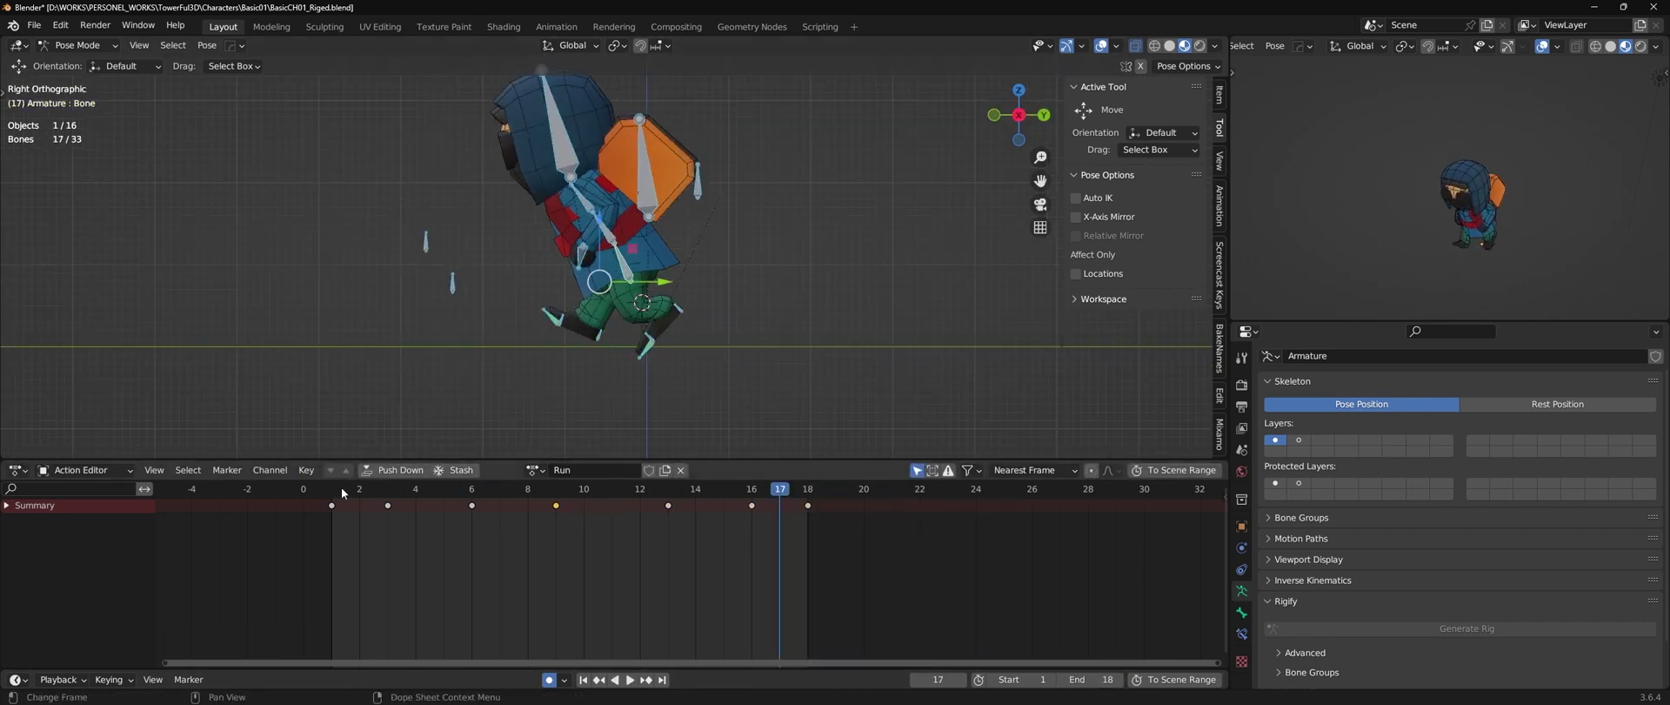
pyautogui.moveTo(347, 488); pyautogui.dragTo(553, 526)
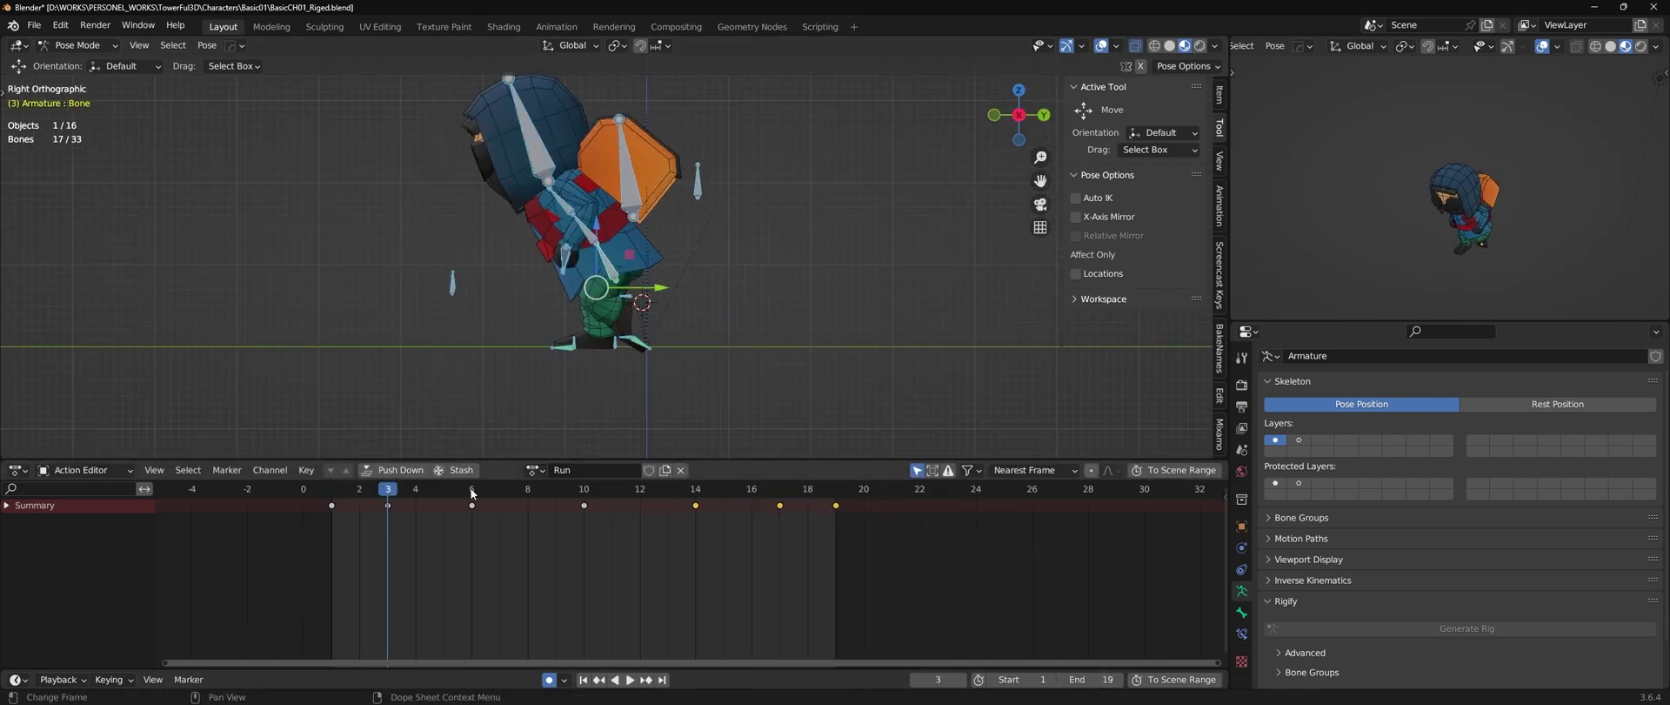
pyautogui.hotkey('ctrl', 'z')
pyautogui.hotkey('ctrl', 'z')
pyautogui.hotkey('ctrl', 'z')
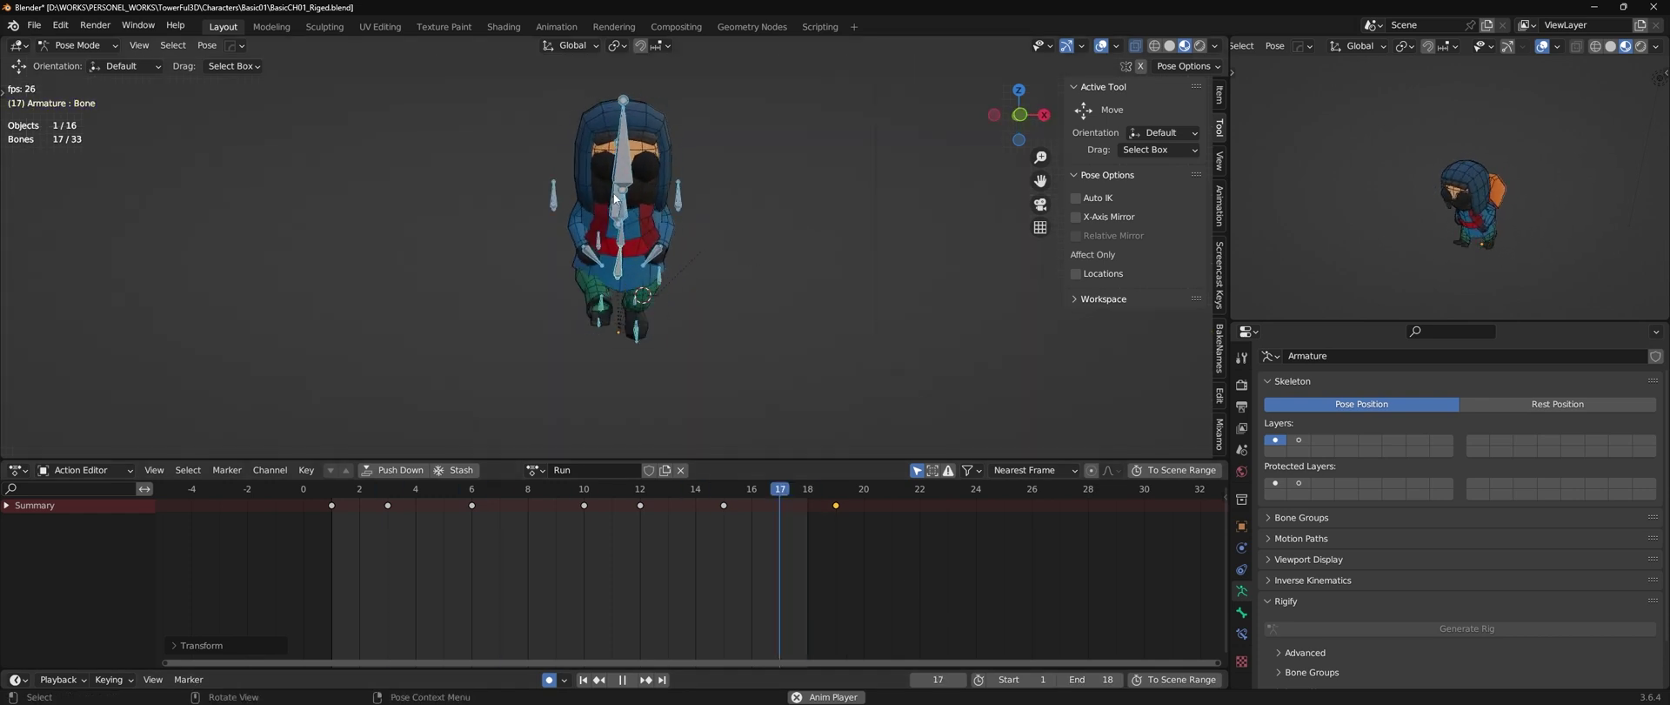
pyautogui.press('KP_3')
pyautogui.press('Escape')
# - Repeat the opening pose at the loop's end and adjust the feet at frame 8
pyautogui.click(757, 261)
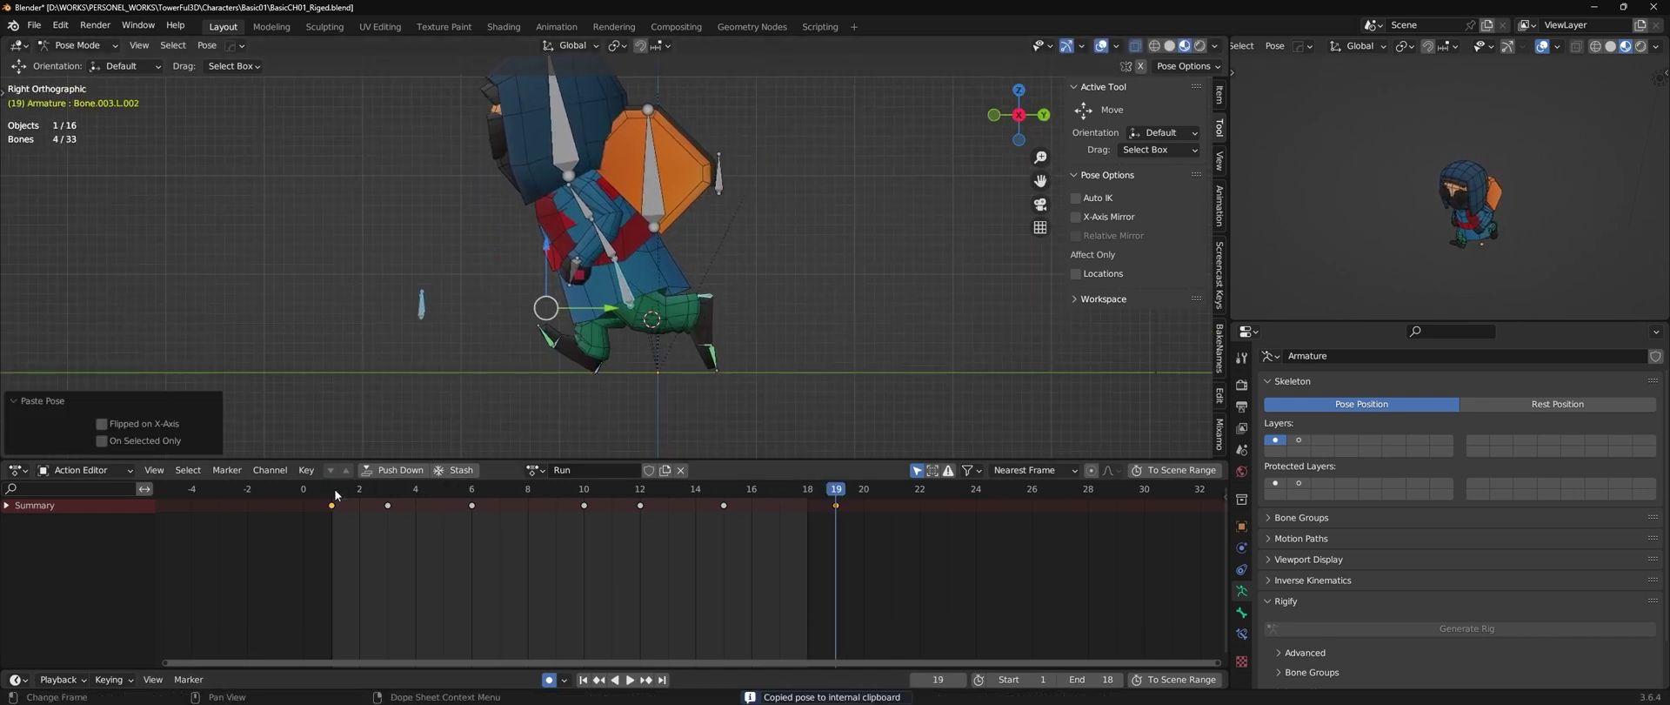
pyautogui.press('Up')
pyautogui.press('Up')
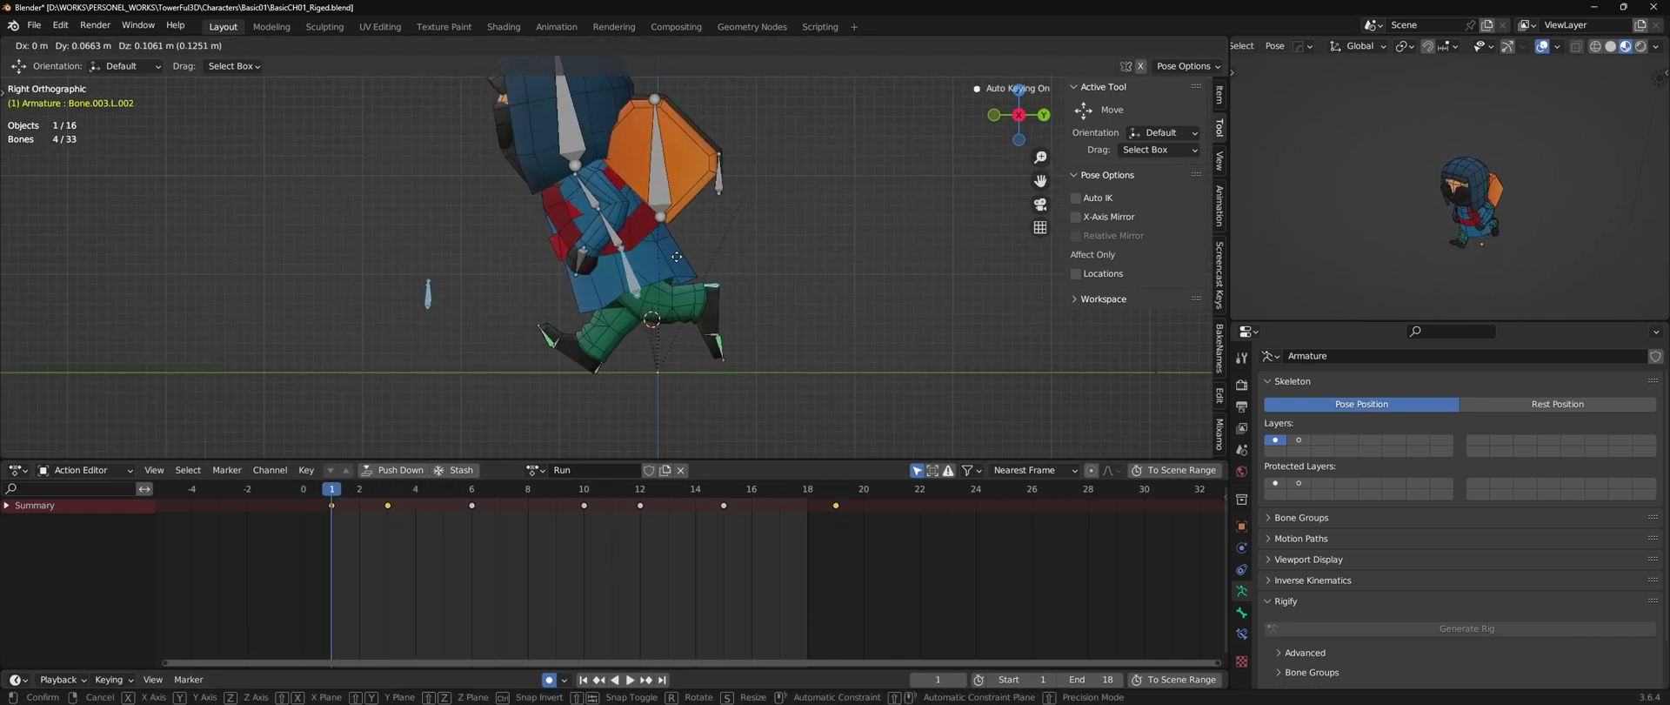
pyautogui.press('Up')
pyautogui.click(609, 361)
pyautogui.press('g')
pyautogui.click(635, 337)
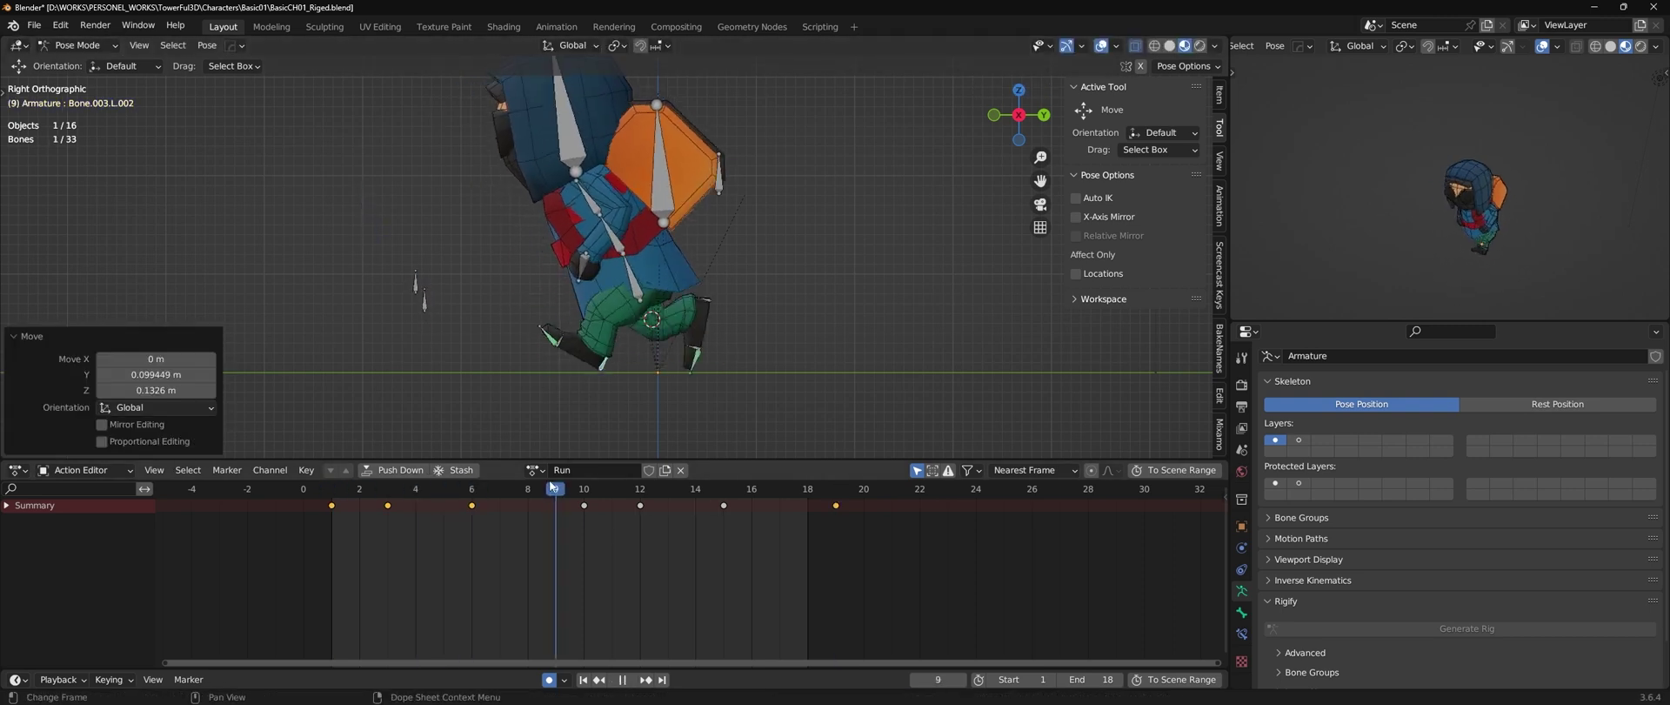
pyautogui.press('Right')
pyautogui.press('Right')
pyautogui.click(720, 352)
pyautogui.press('r')
pyautogui.press('Escape')
pyautogui.hotkey('ctrl', 'z')
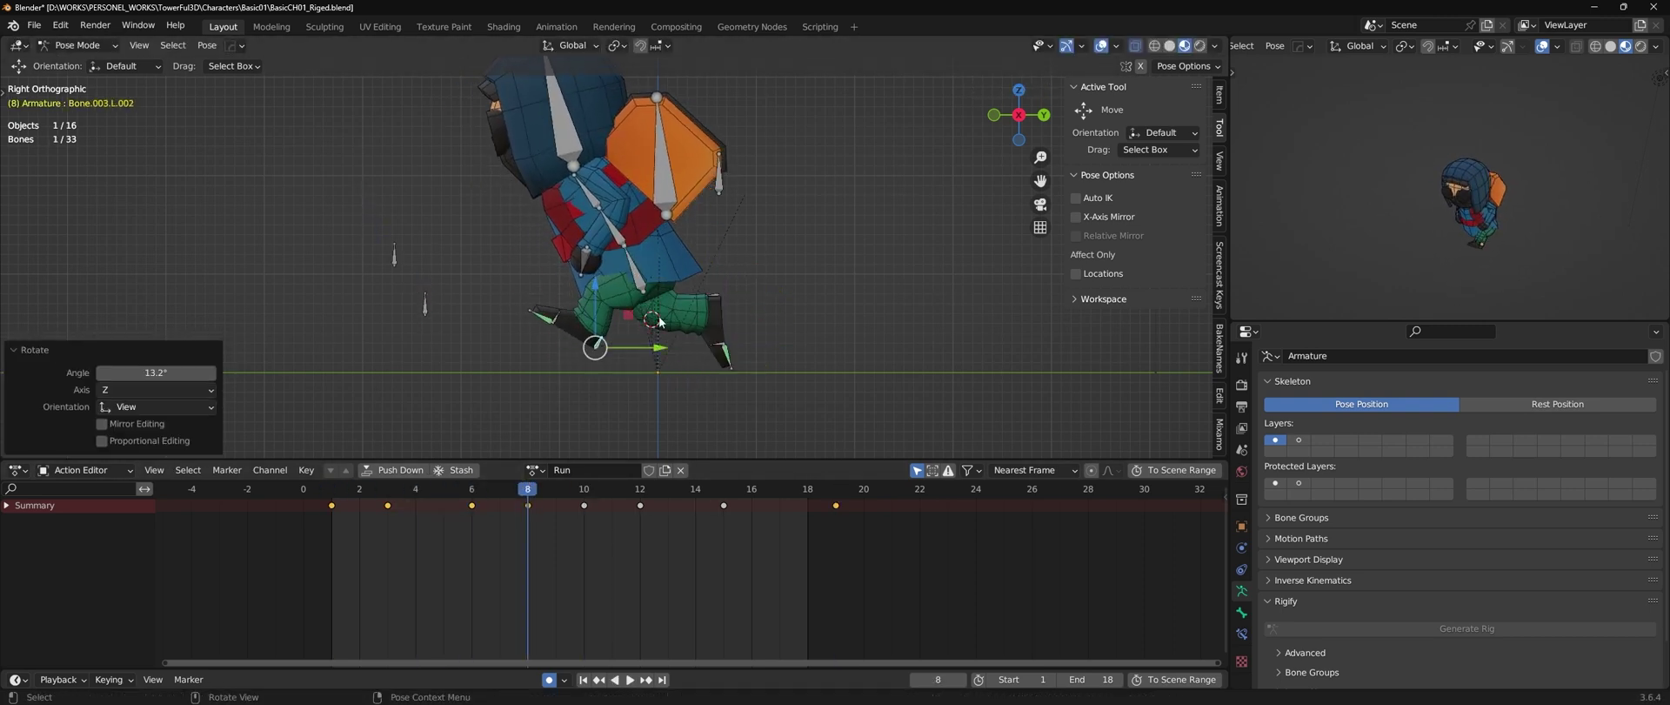
# - Play back the Run cycle and step through its keyframes to review it
pyautogui.press('space')
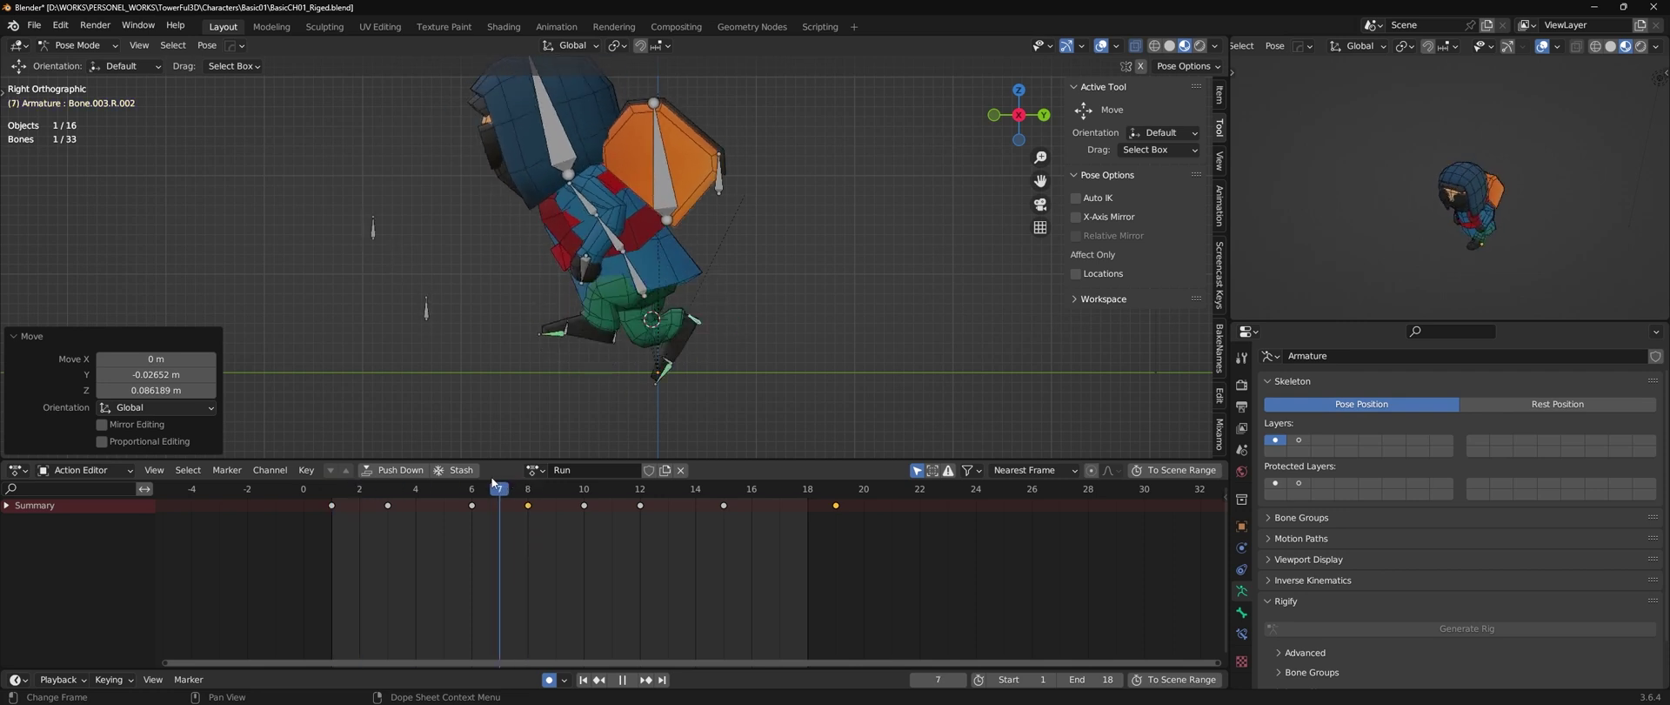
pyautogui.press('a')
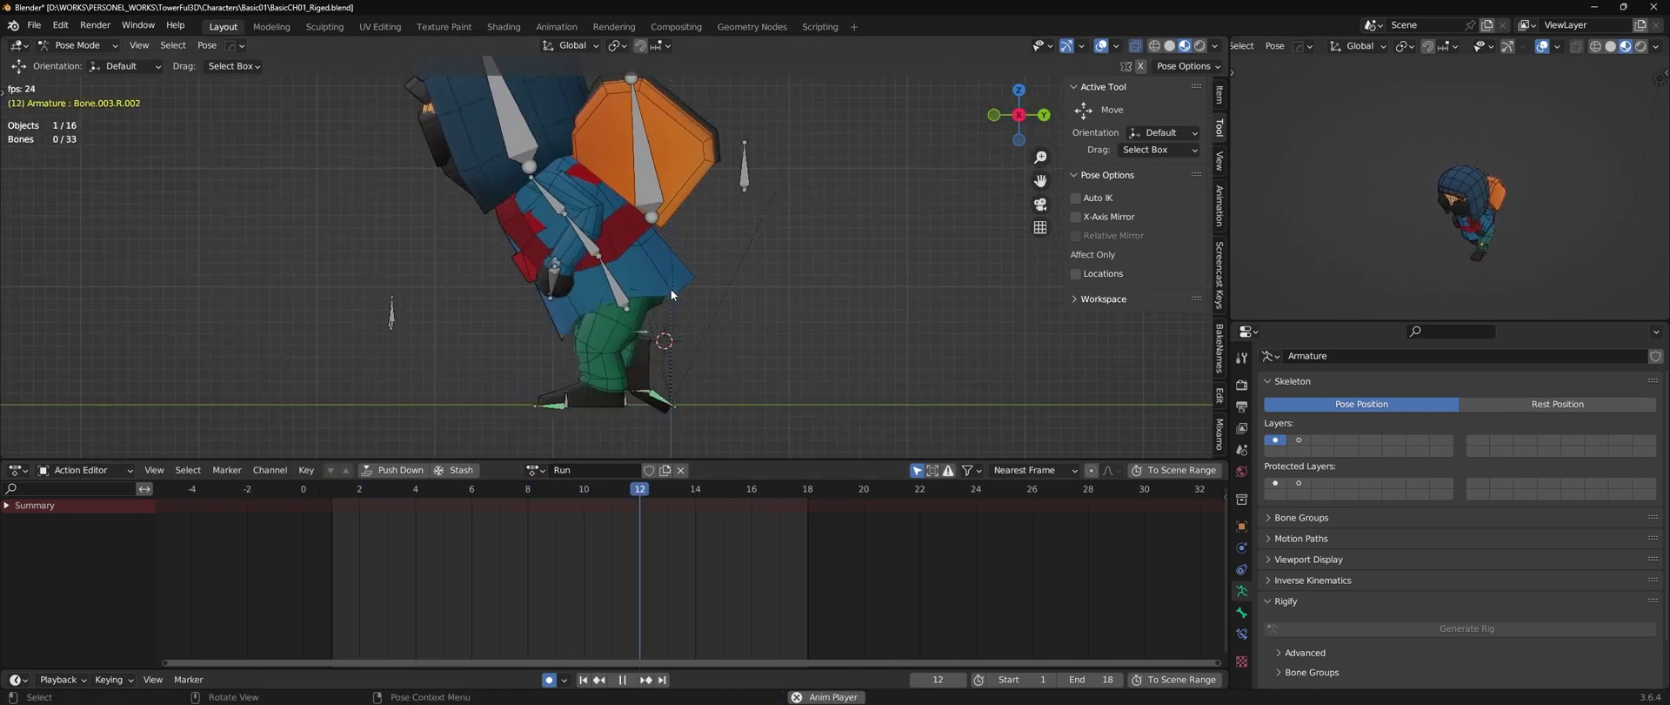
pyautogui.press('space')
pyautogui.press('space')
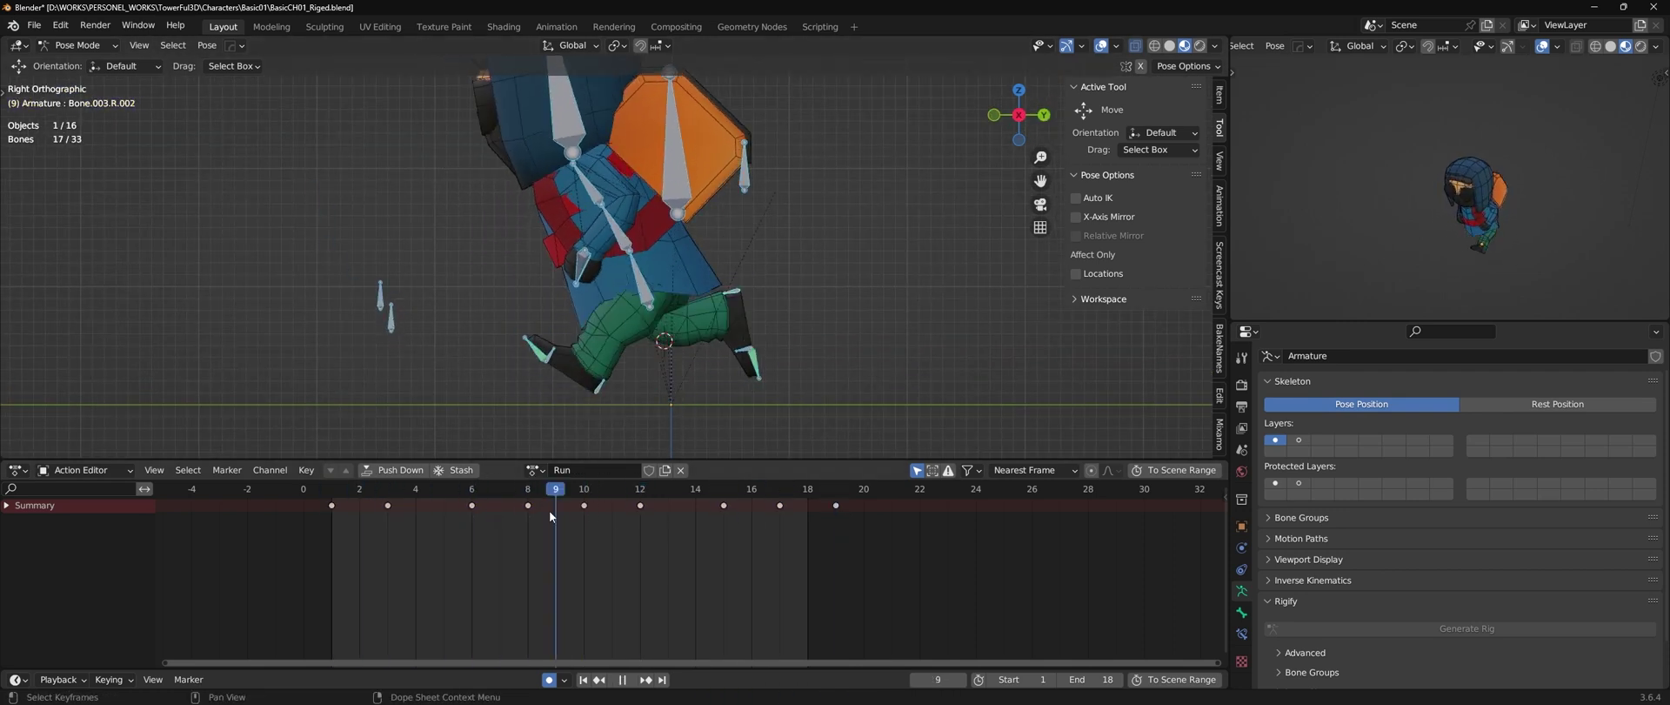
pyautogui.moveTo(590, 497); pyautogui.dragTo(334, 498)
pyautogui.press('space')
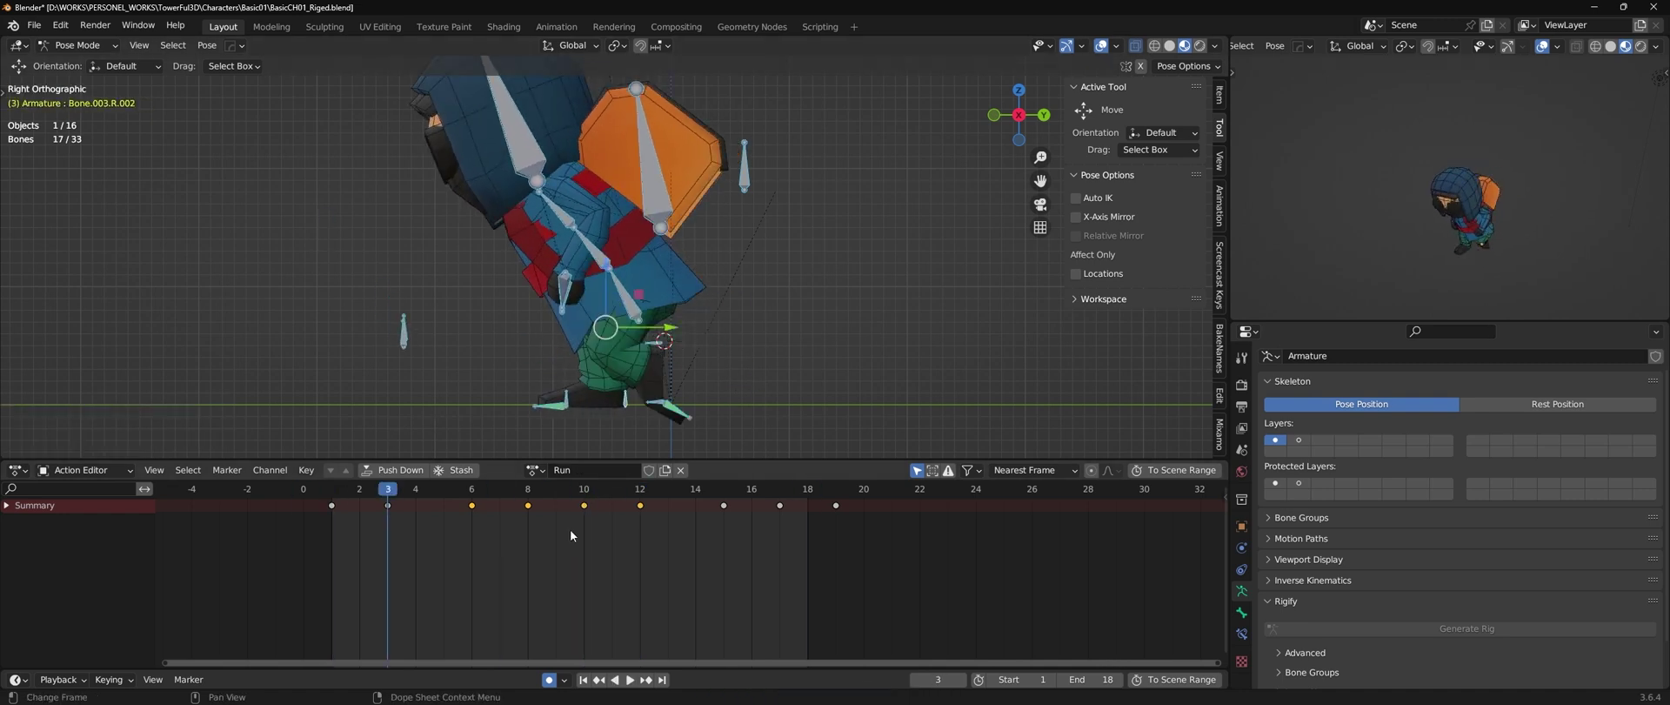
pyautogui.press('space')
pyautogui.hotkey('ctrl', 'shift', 'v')
pyautogui.press('space')
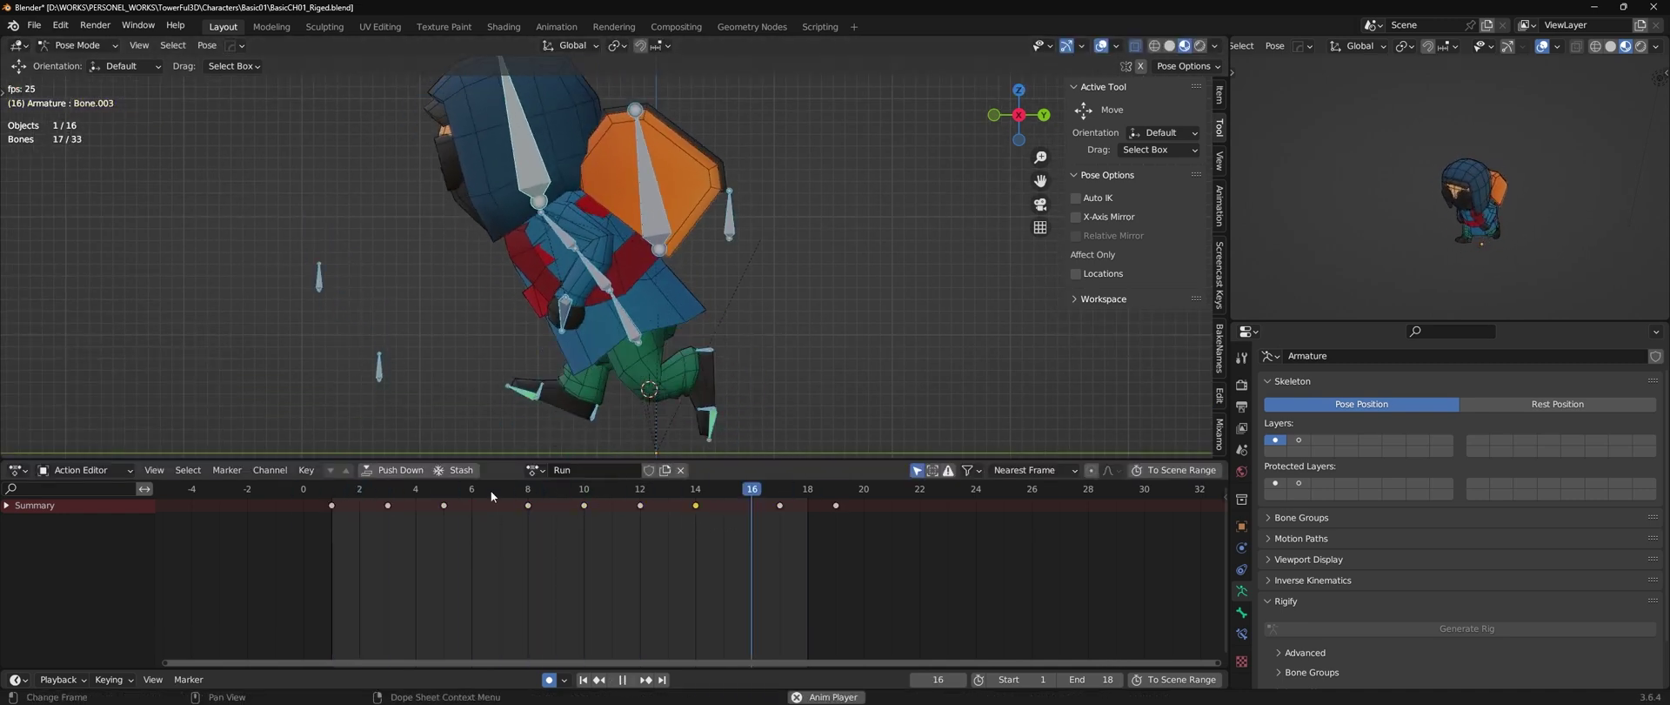
# - Select the rig's bones in side view and show their curves in an enlarged Graph Editor
pyautogui.click(380, 365)
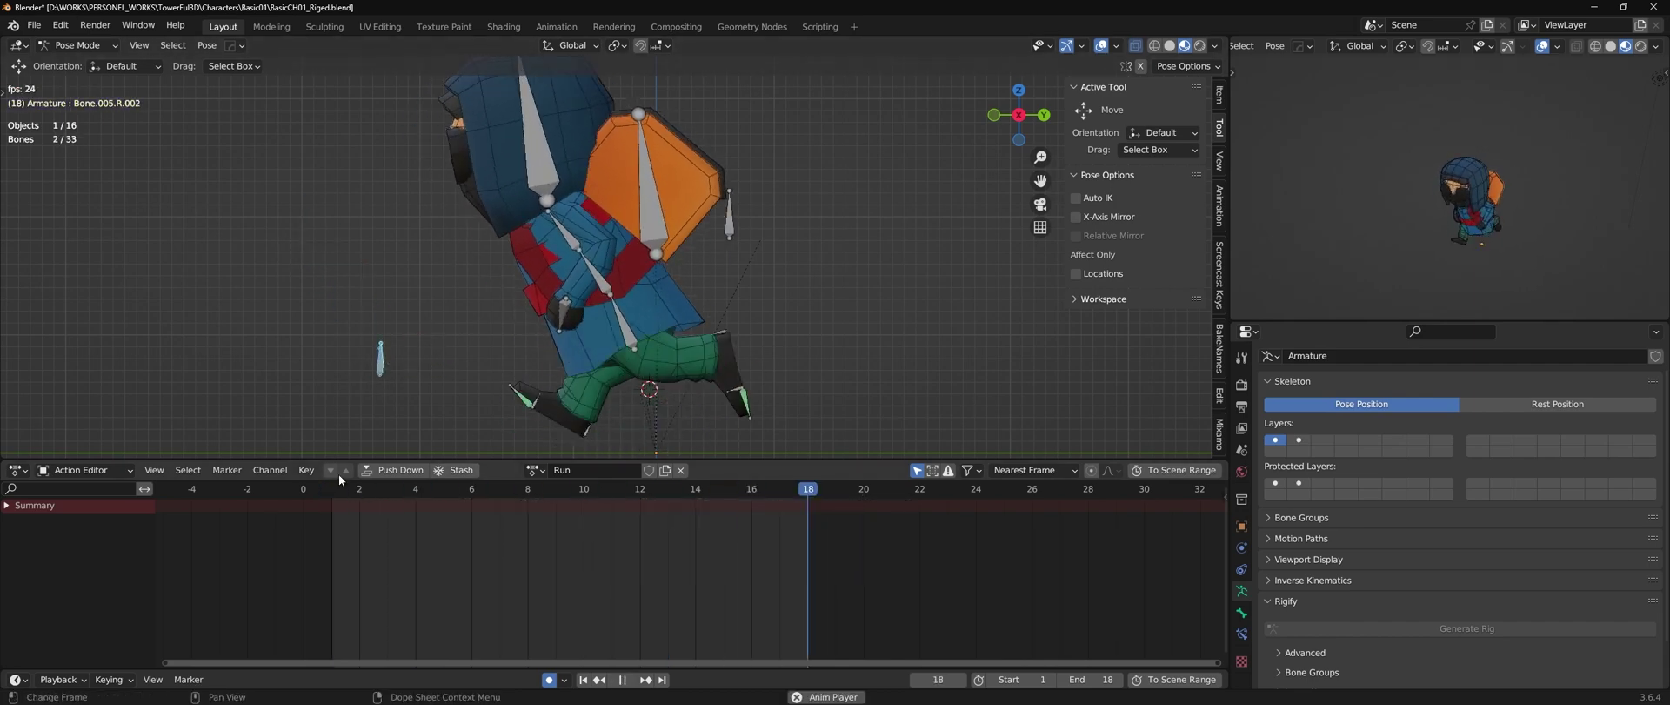
pyautogui.scroll(-2, 430, 334)
pyautogui.moveTo(421, 369); pyautogui.dragTo(723, 294, button='middle')
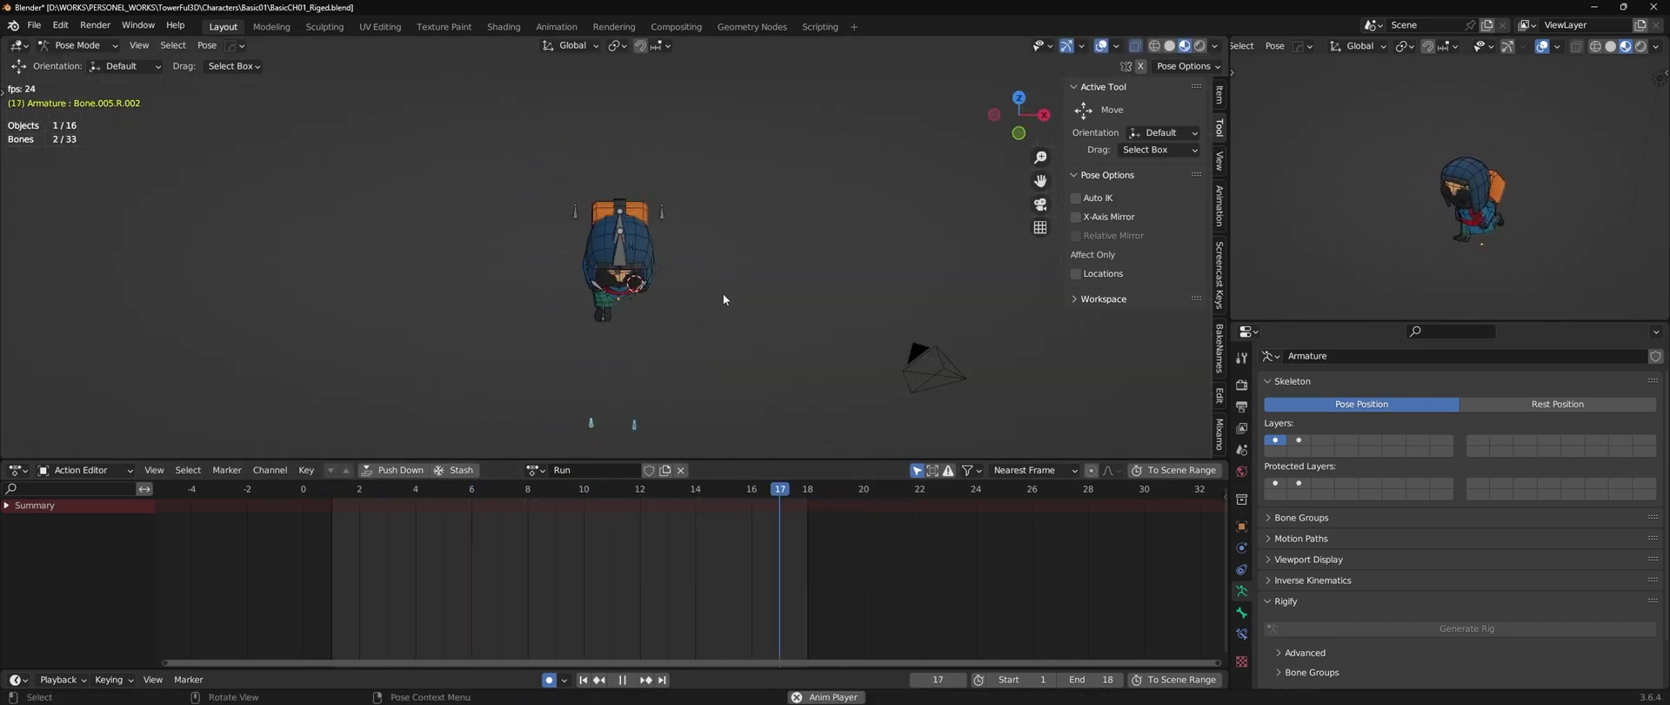
pyautogui.press('KP_3')
pyautogui.moveTo(515, 144); pyautogui.dragTo(743, 374)
pyautogui.press('KP_Decimal')
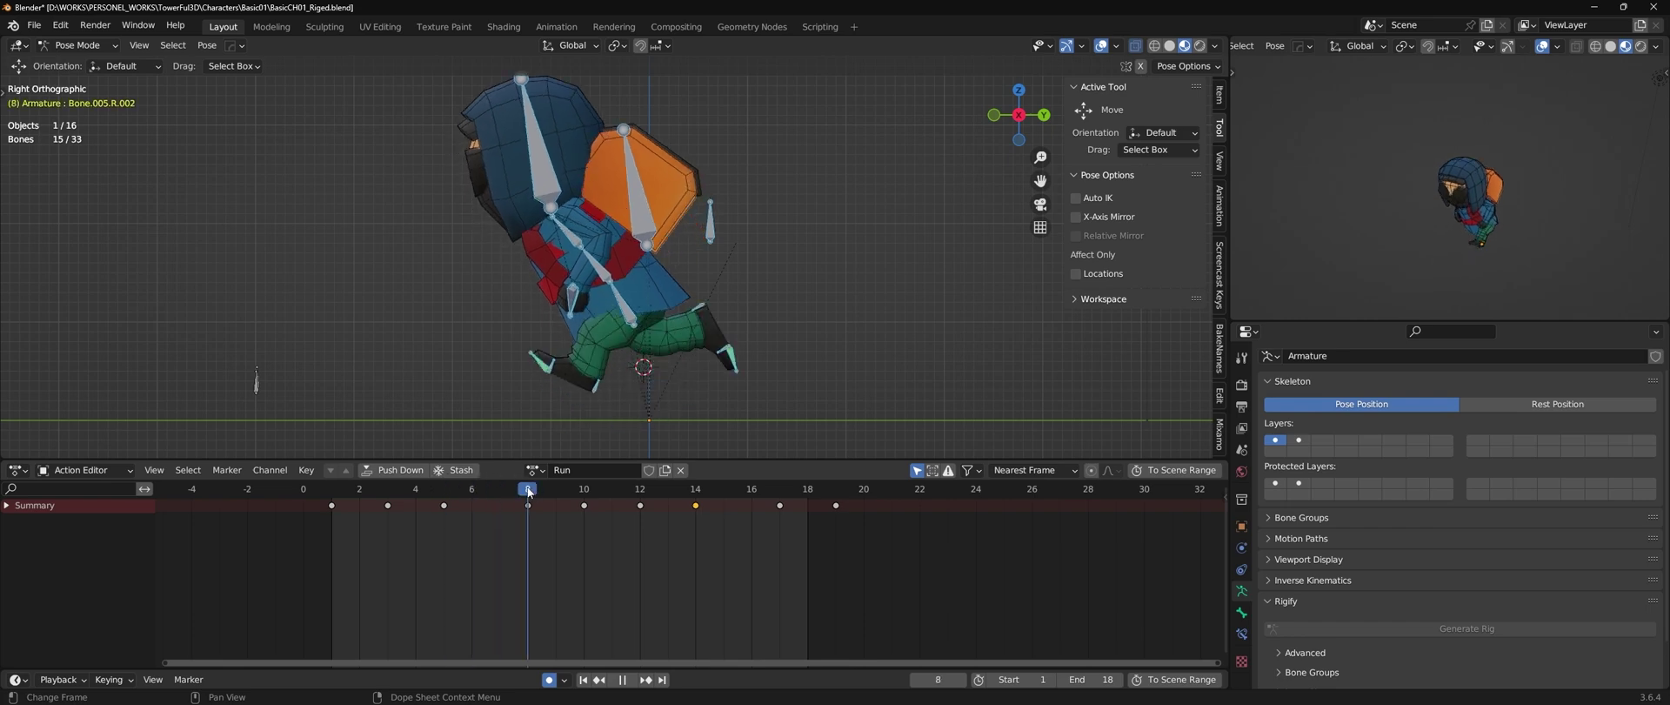
pyautogui.hotkey('ctrl', 'Tab')
pyautogui.moveTo(609, 460); pyautogui.dragTo(609, 341)
# - Isolate the root bone's Z Location curve and scrub through its bounce
pyautogui.click(689, 254)
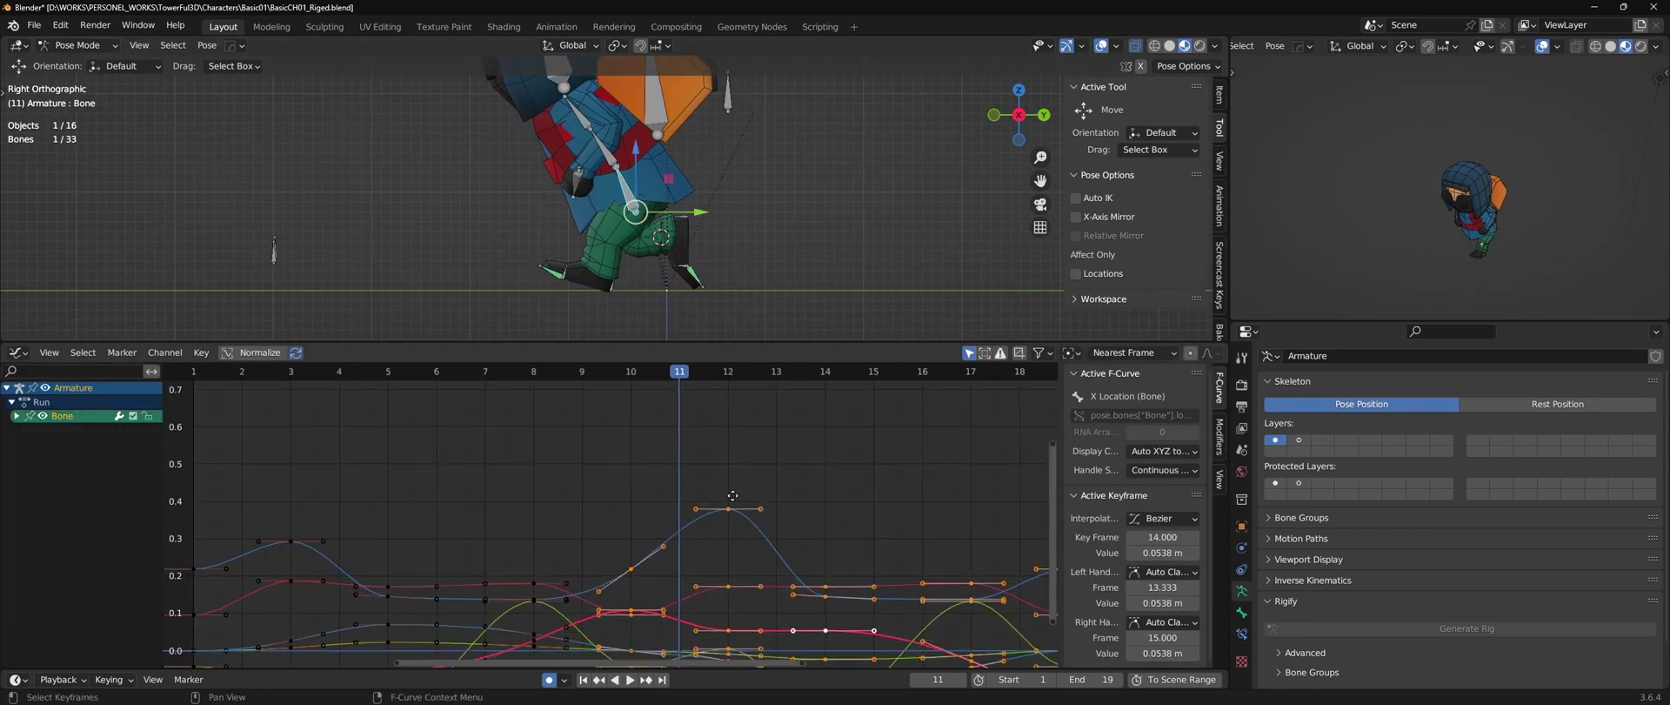
pyautogui.press('space')
pyautogui.press('Home')
pyautogui.click(17, 416)
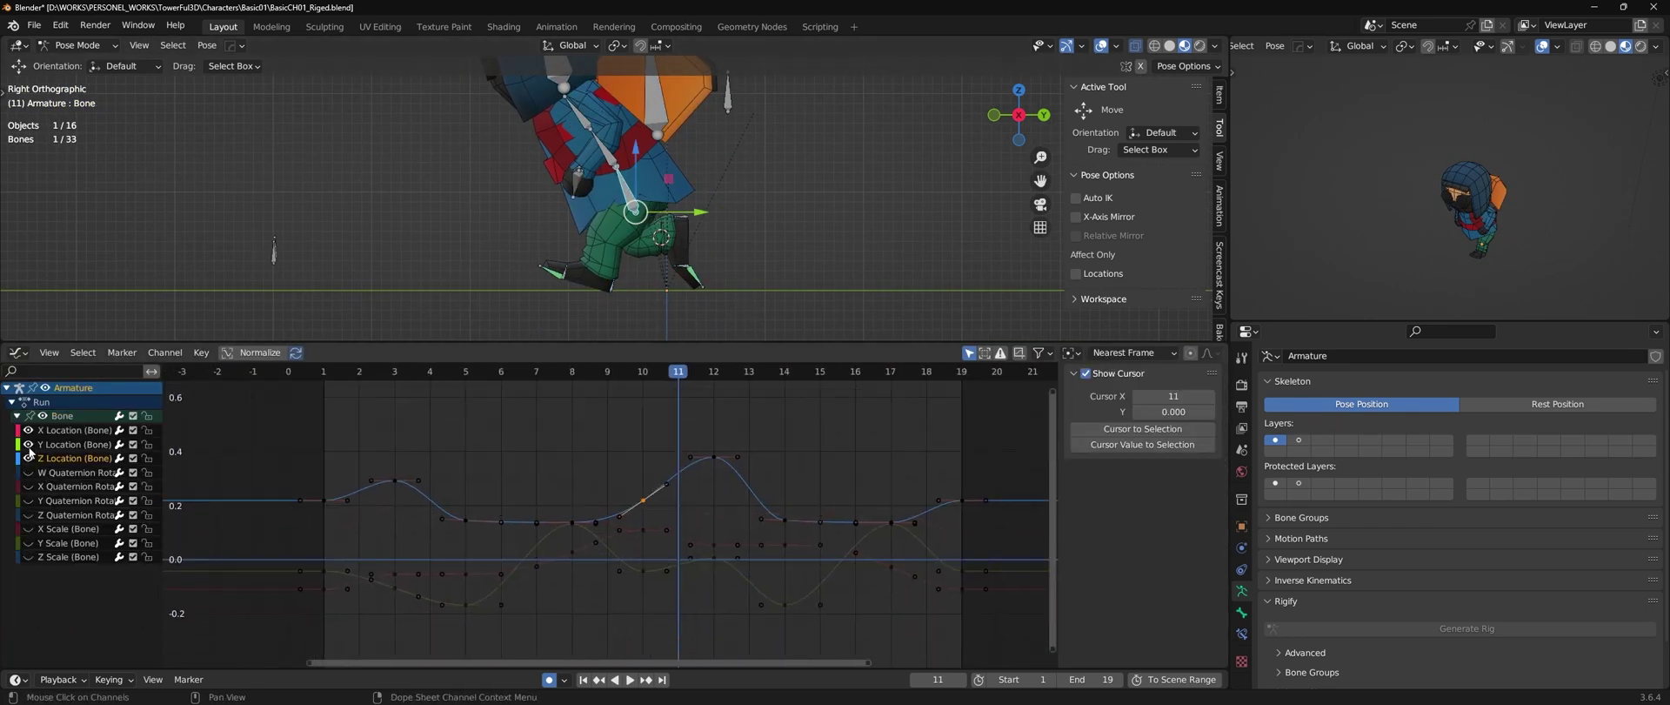
pyautogui.click(623, 185)
pyautogui.press('Home')
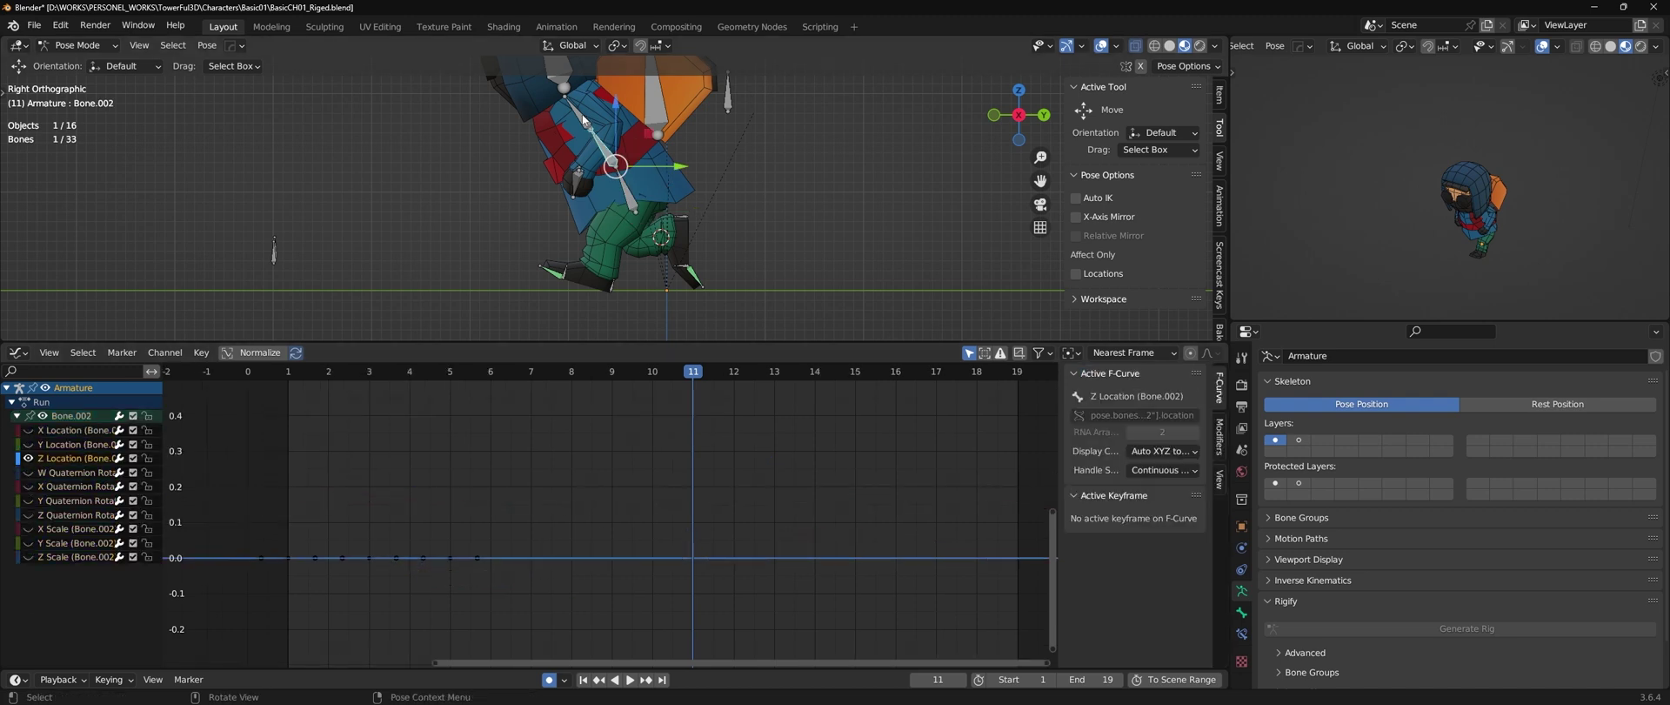
pyautogui.click(583, 120)
pyautogui.click(364, 372)
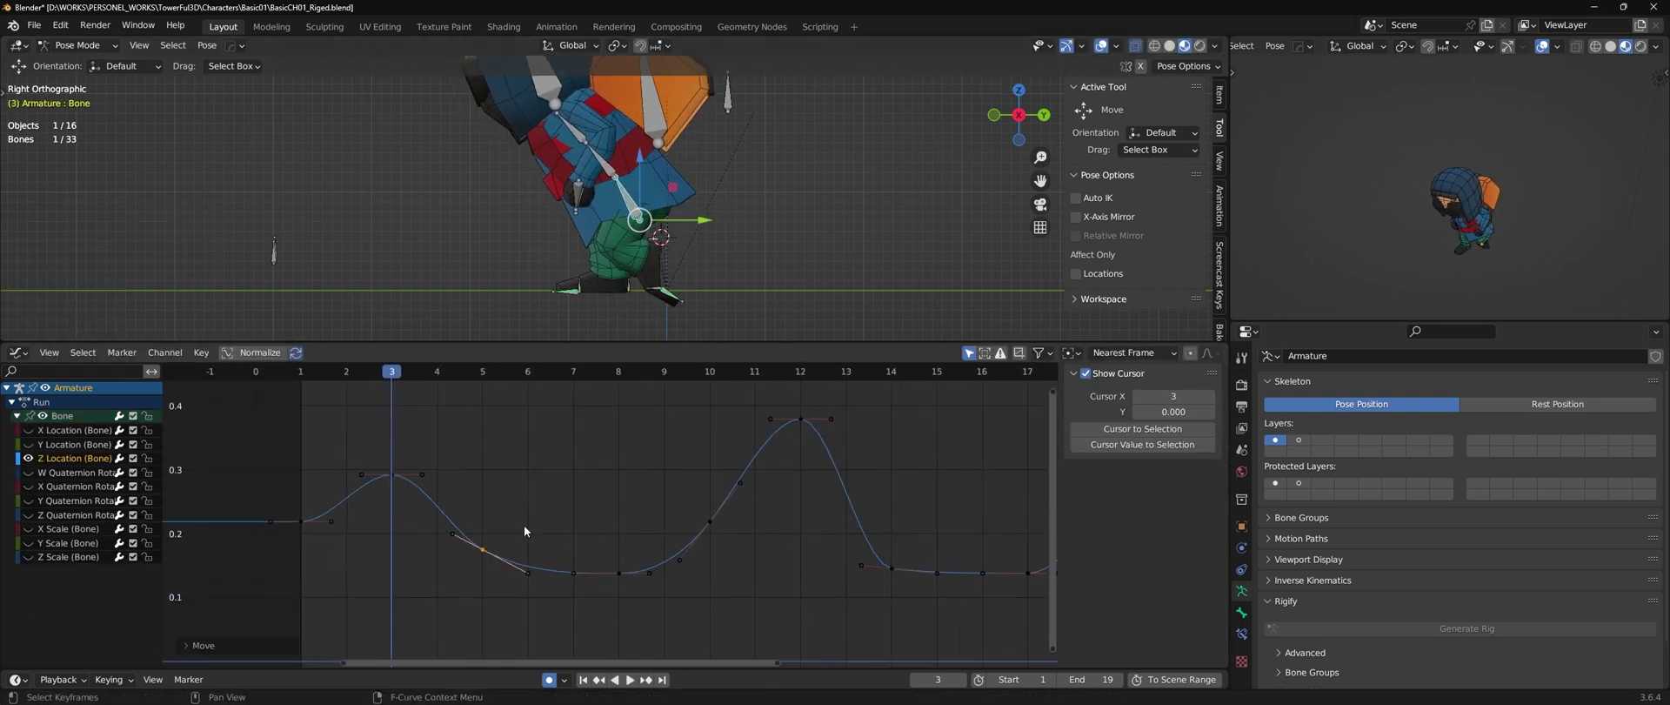
pyautogui.moveTo(523, 530); pyautogui.dragTo(470, 537, button='middle')
pyautogui.moveTo(708, 372); pyautogui.dragTo(292, 372)
# - Adjust the height of the root bone's frame-10 Z Location keyframe
pyautogui.click(1242, 612)
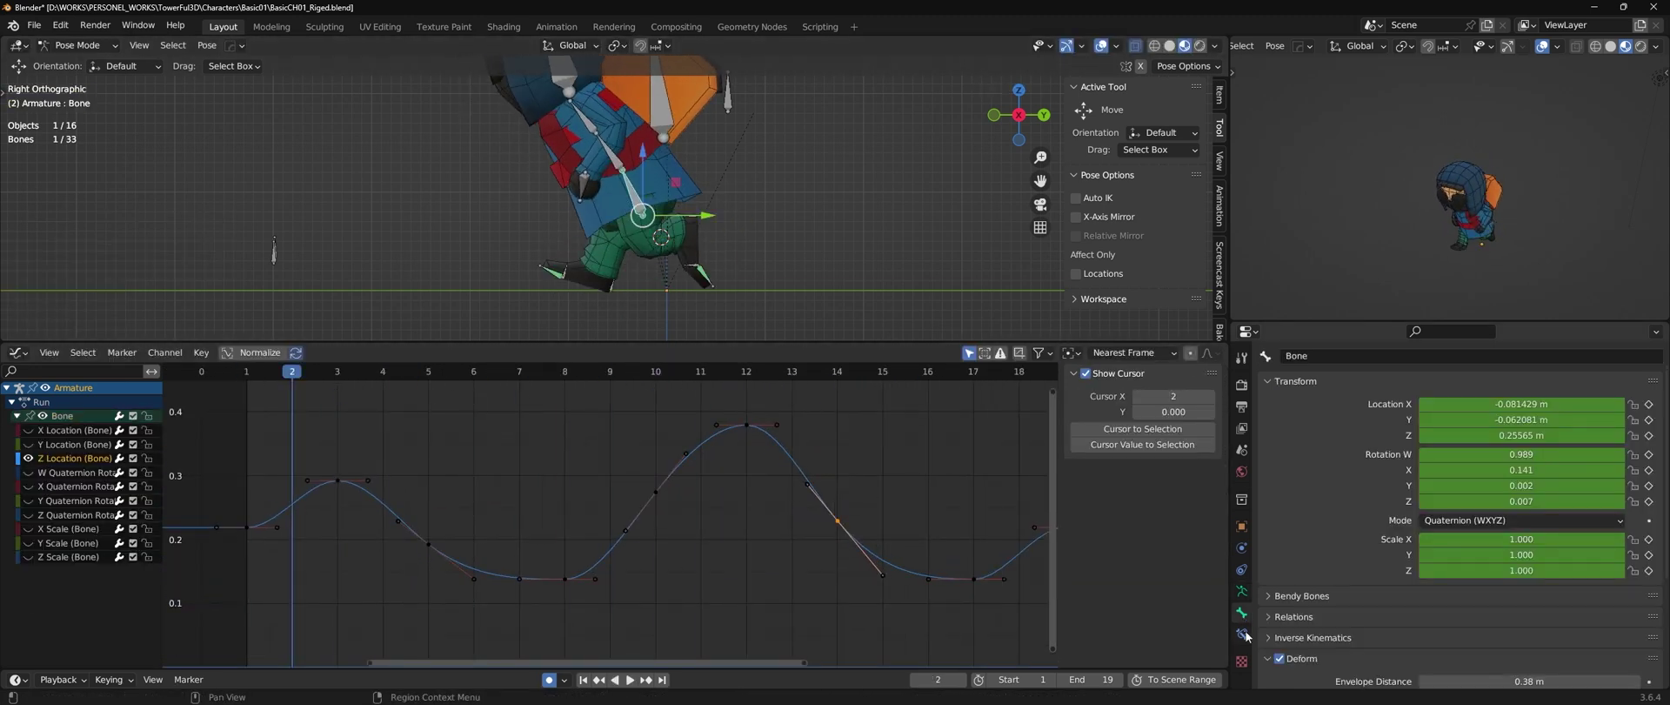
pyautogui.click(1241, 590)
pyautogui.press('KP_Decimal')
pyautogui.moveTo(571, 401); pyautogui.dragTo(656, 440)
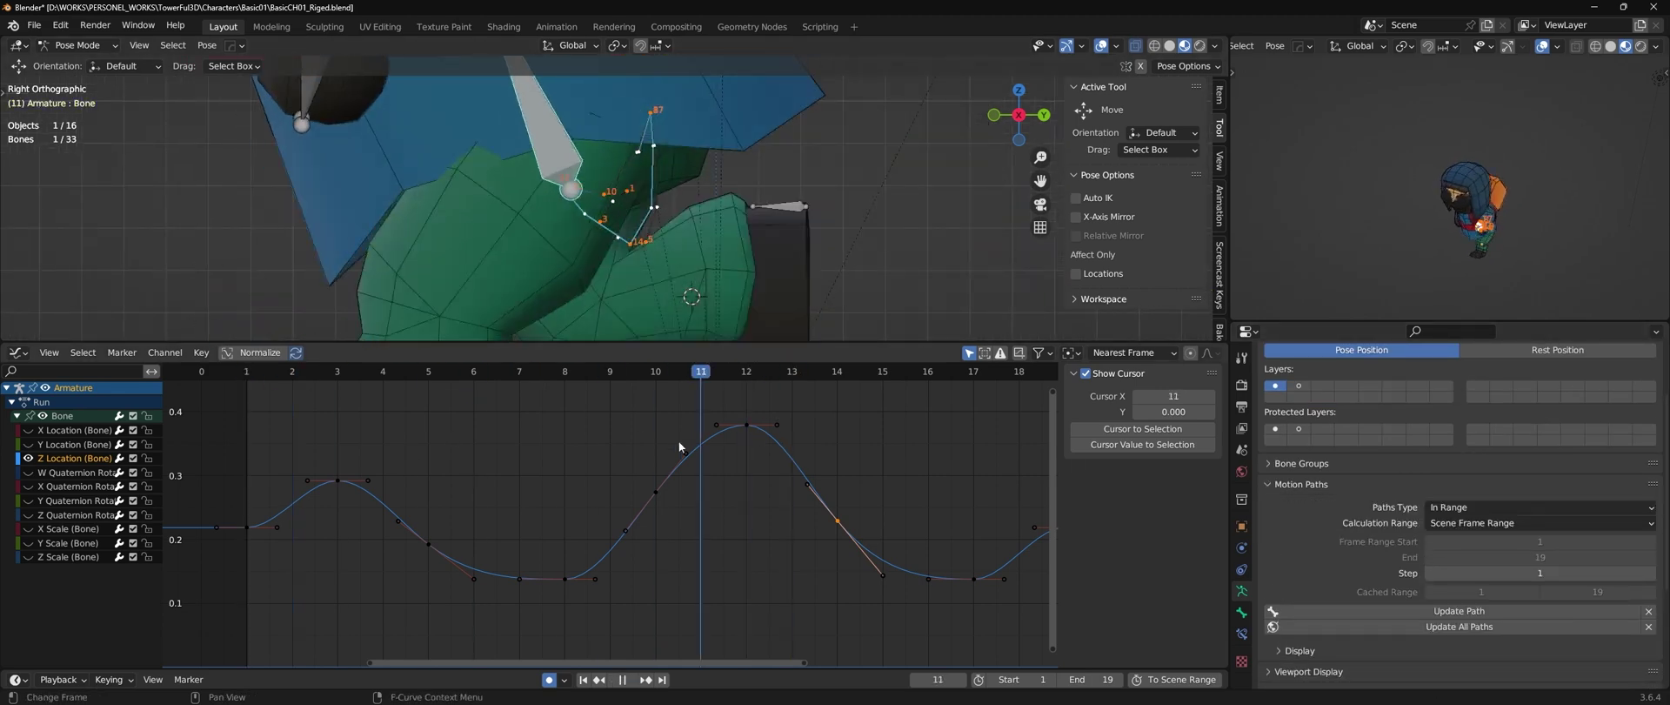
pyautogui.moveTo(655, 491); pyautogui.dragTo(656, 490)
# - Lower the frame-8 key on the root bone's Y Location curve and check the sway
pyautogui.click(28, 444)
pyautogui.press('Home')
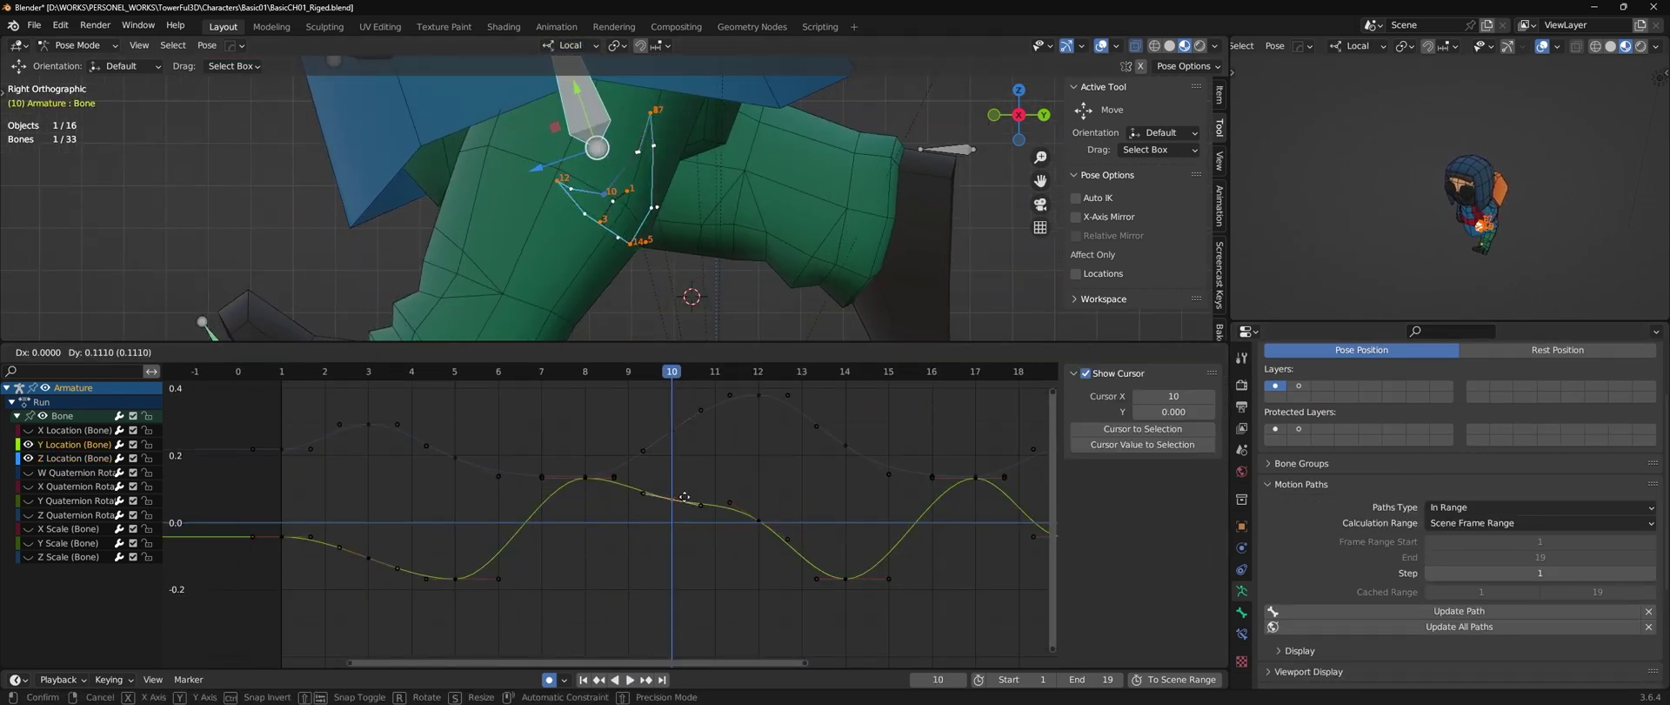
pyautogui.click(551, 498)
pyautogui.moveTo(584, 477); pyautogui.dragTo(586, 493)
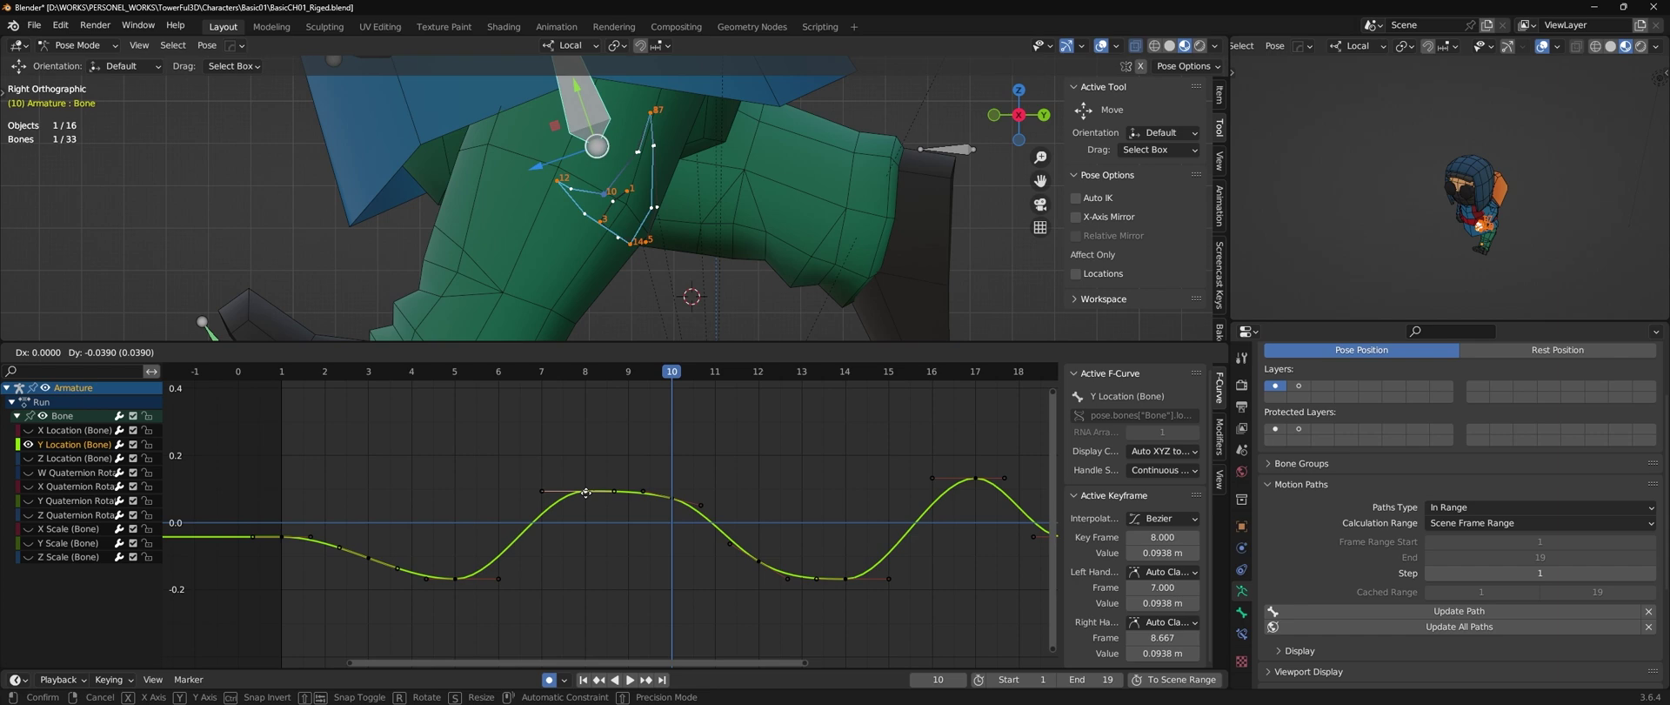
pyautogui.click(753, 505)
pyautogui.press('Home')
pyautogui.press('space')
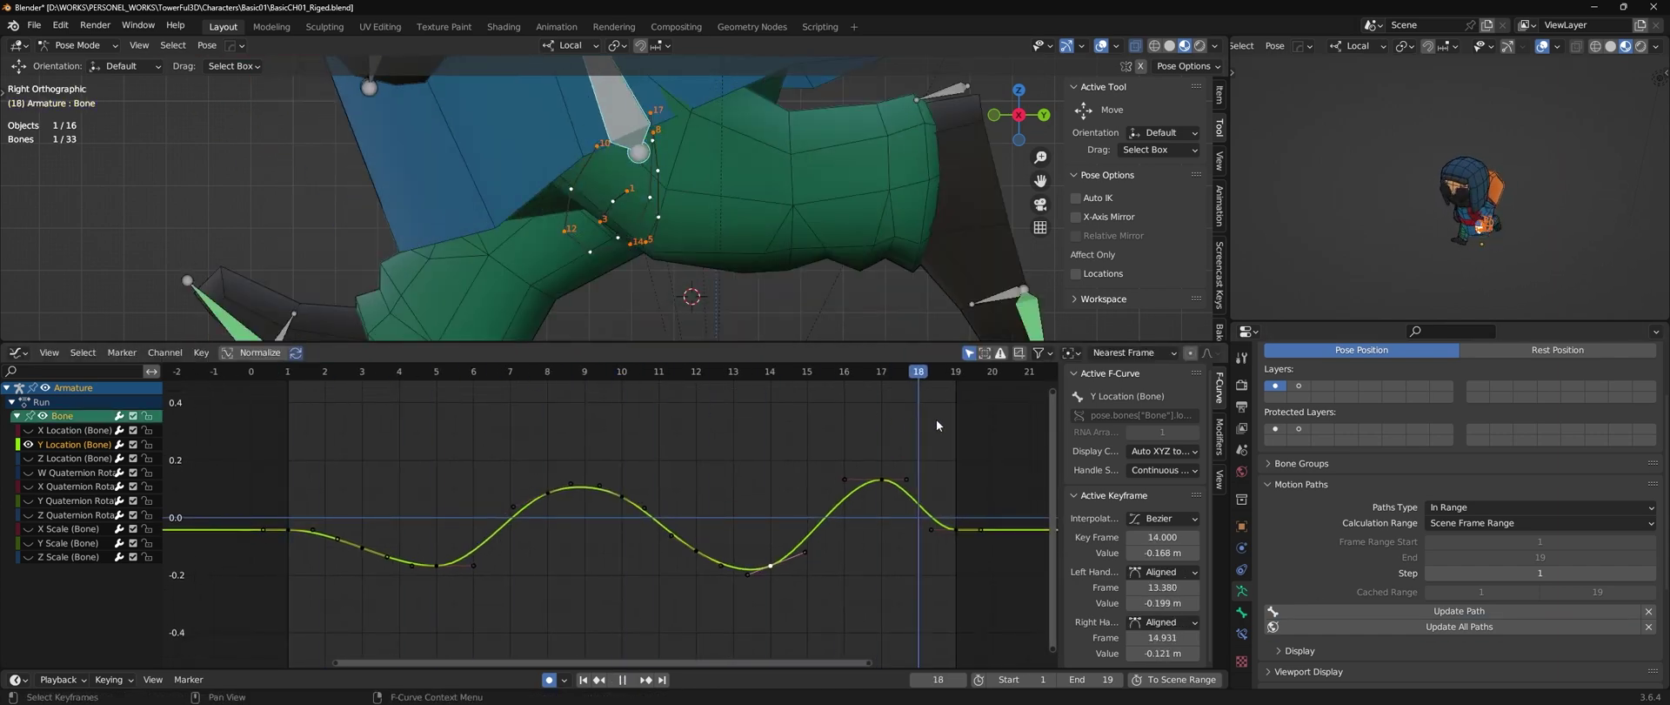
pyautogui.press('space')
# - Lower the frame-17 key to 0.086 m and set the animation end frame to 18
pyautogui.click(884, 466)
pyautogui.press('space')
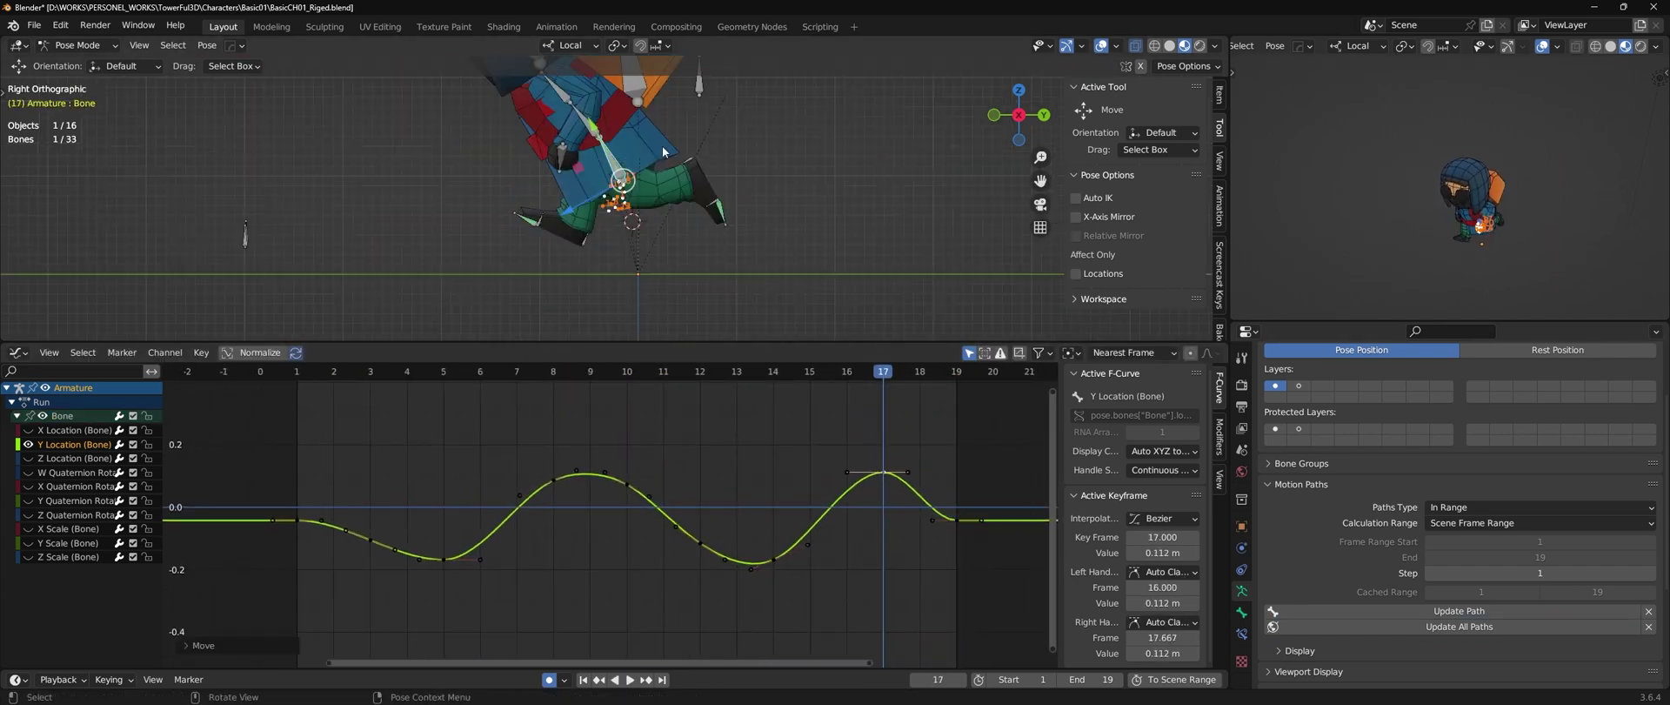
pyautogui.hotkey('ctrl', 'z')
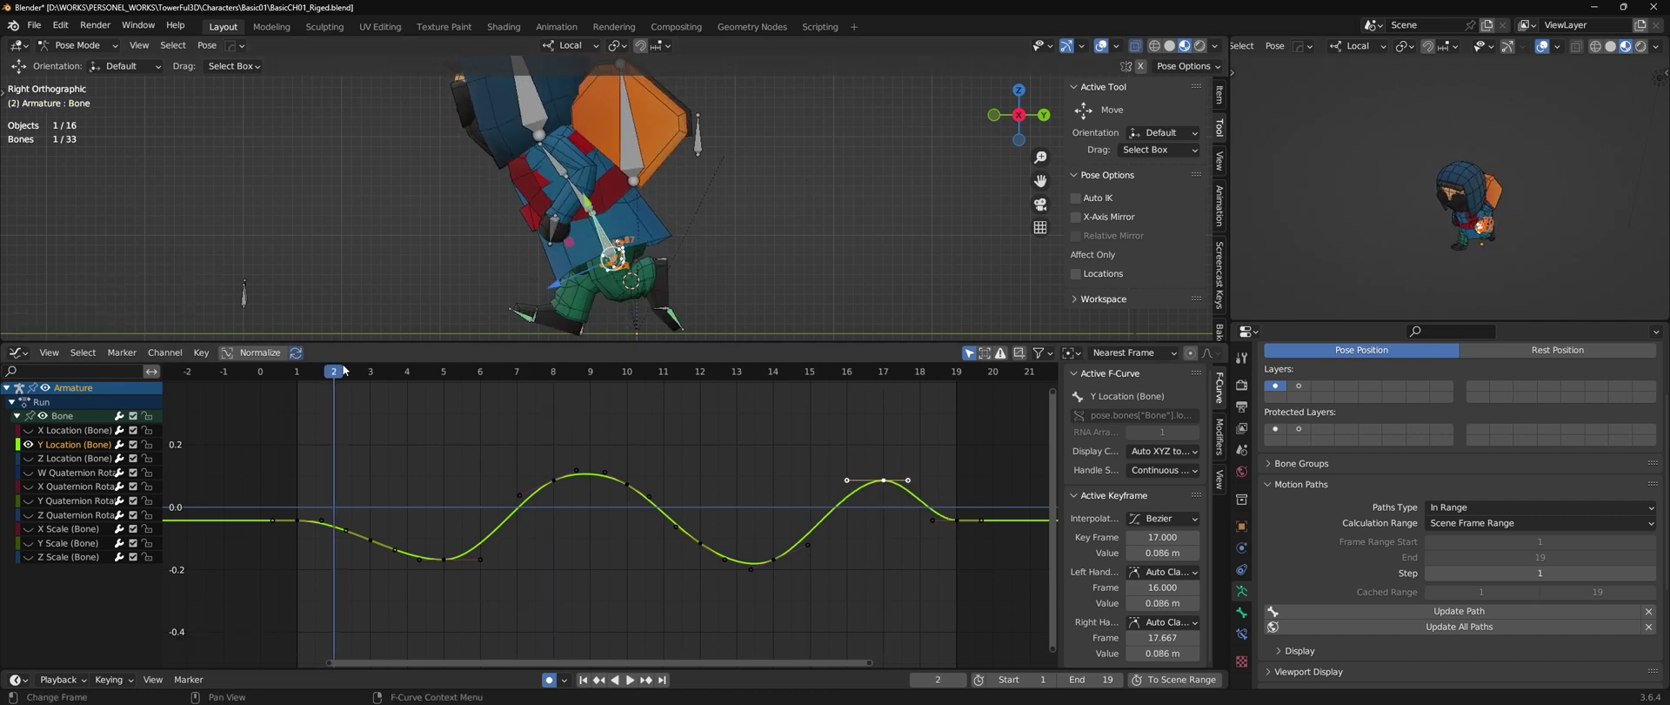
pyautogui.scroll(8, 681, 170)
pyautogui.hotkey('ctrl', 'End')
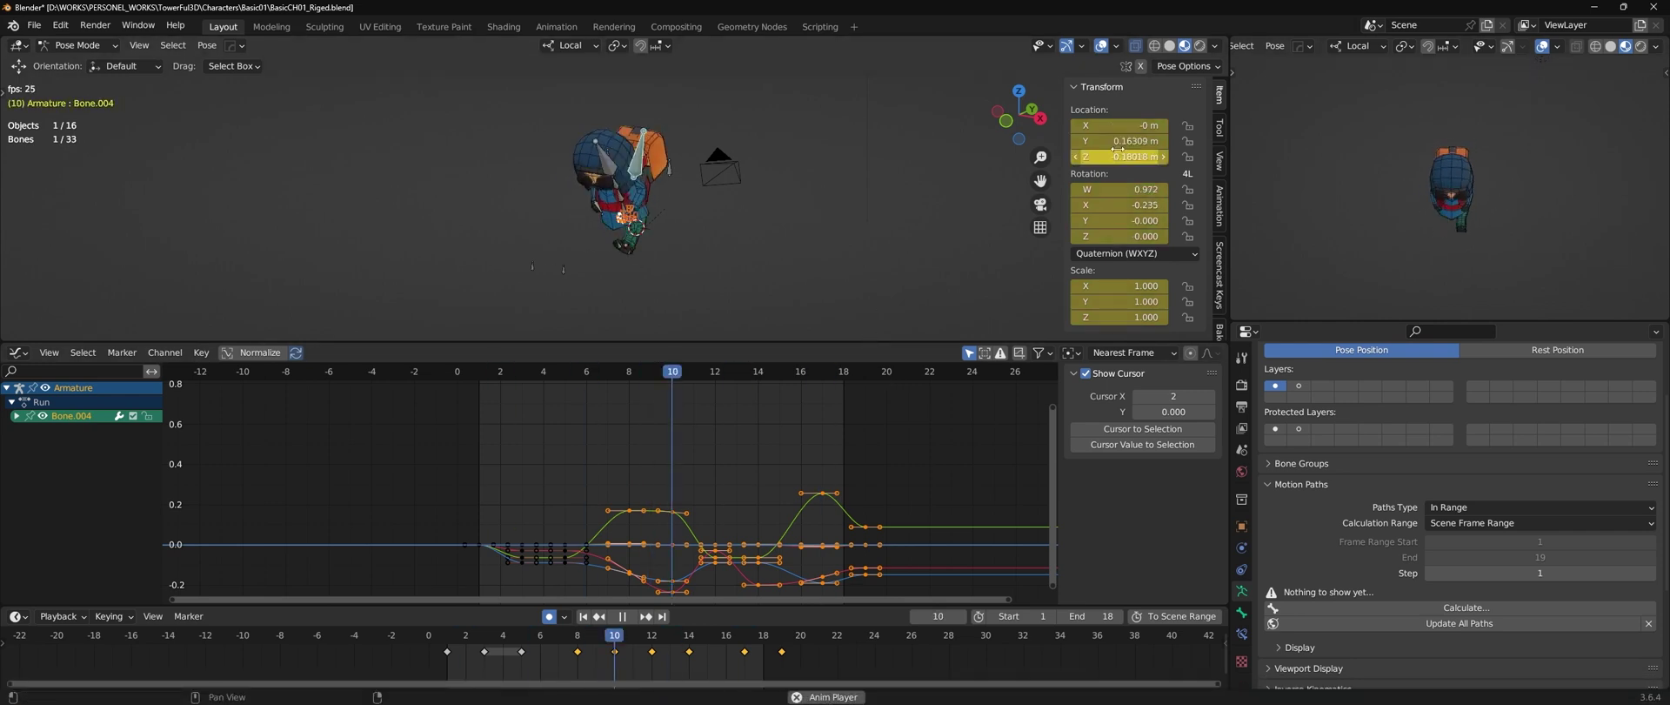
# - Play and scrub frames 8–12 to review the root bone's motion from above
pyautogui.click(661, 195)
pyautogui.press('space')
pyautogui.scroll(2, 661, 195)
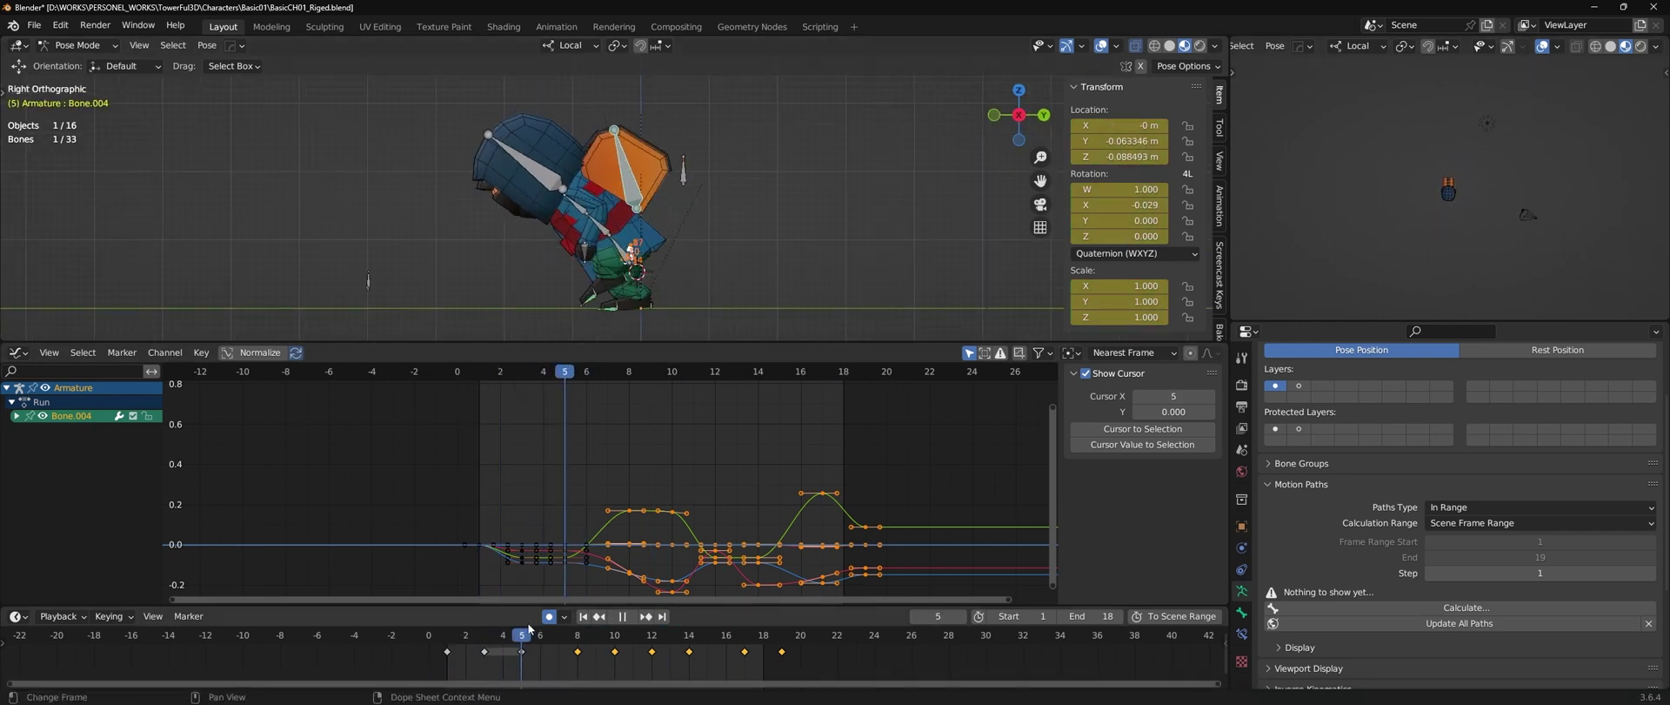
pyautogui.click(417, 635)
pyautogui.moveTo(582, 638); pyautogui.dragTo(659, 634)
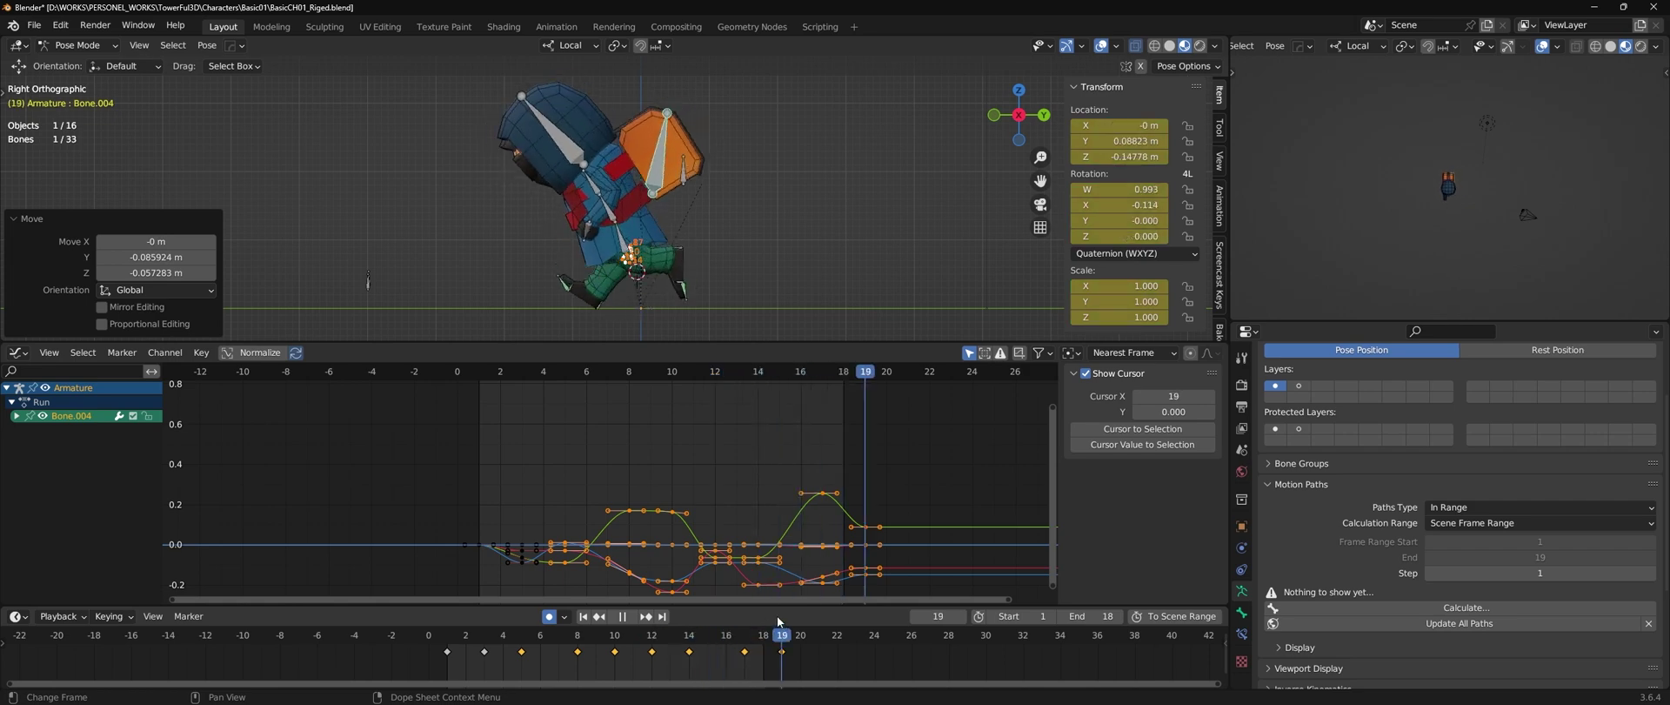
pyautogui.moveTo(608, 217); pyautogui.dragTo(675, 207, button='middle')
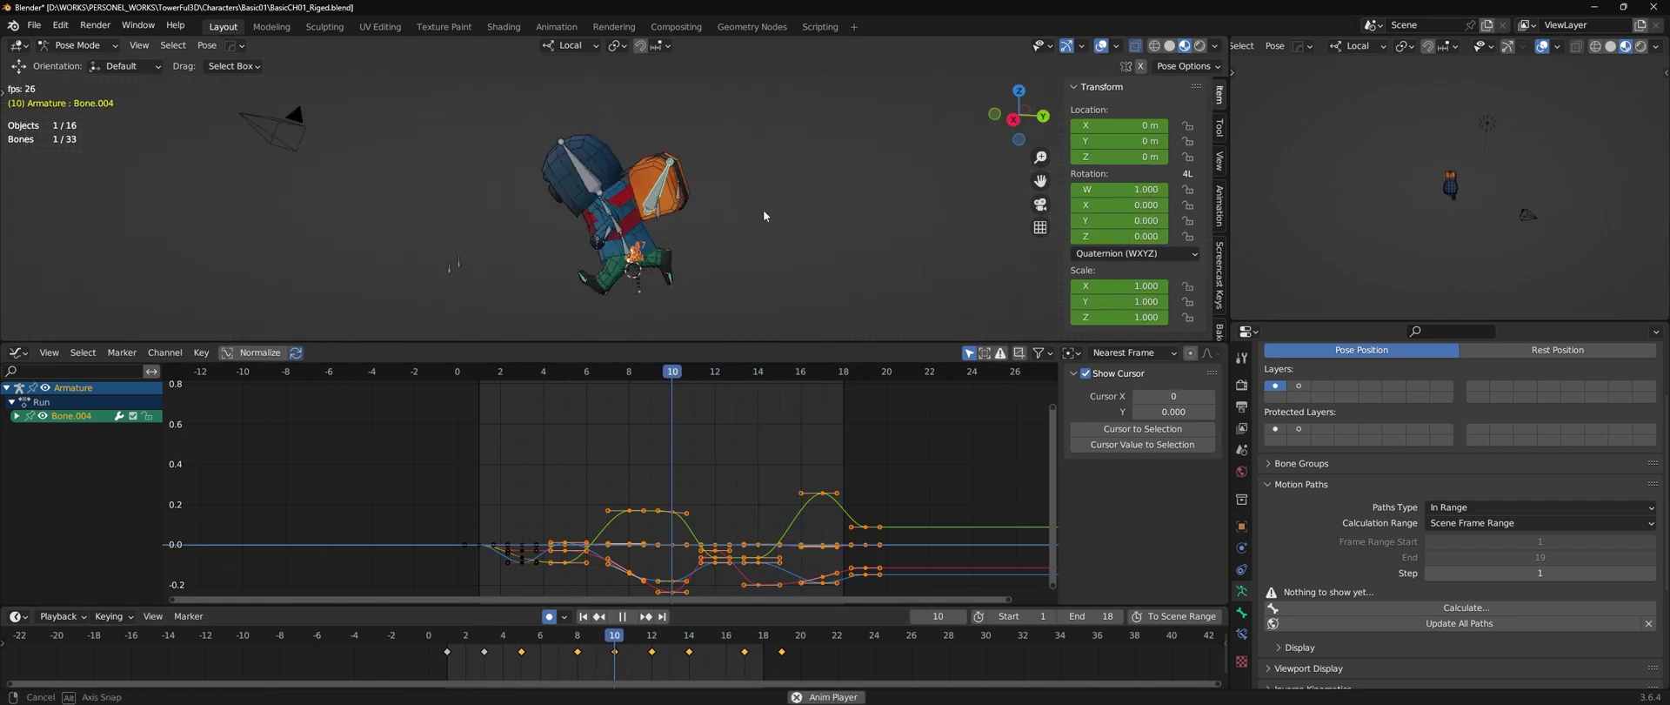
pyautogui.scroll(5, 706, 192)
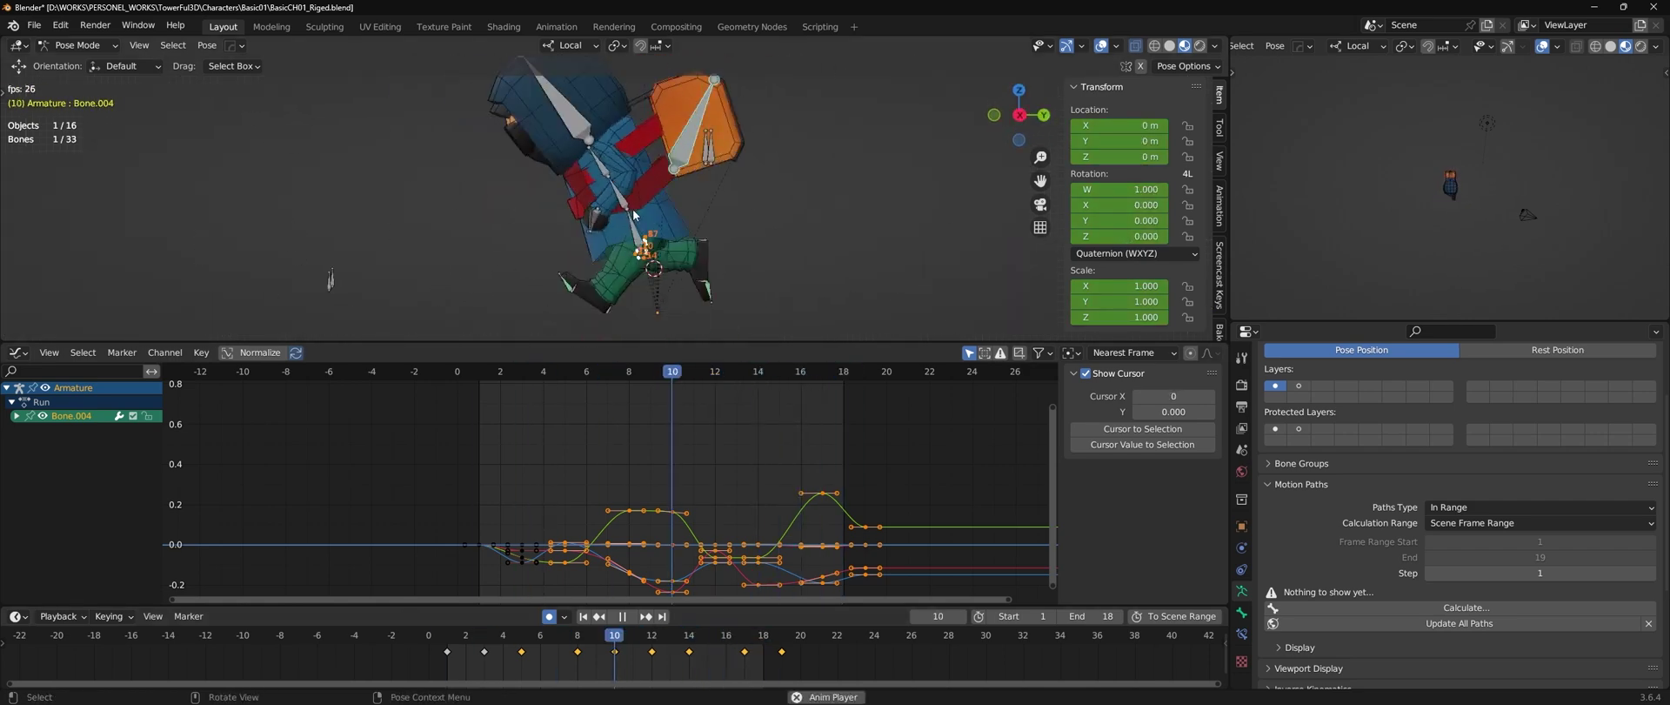
pyautogui.click(647, 193)
pyautogui.press('space')
pyautogui.click(647, 193)
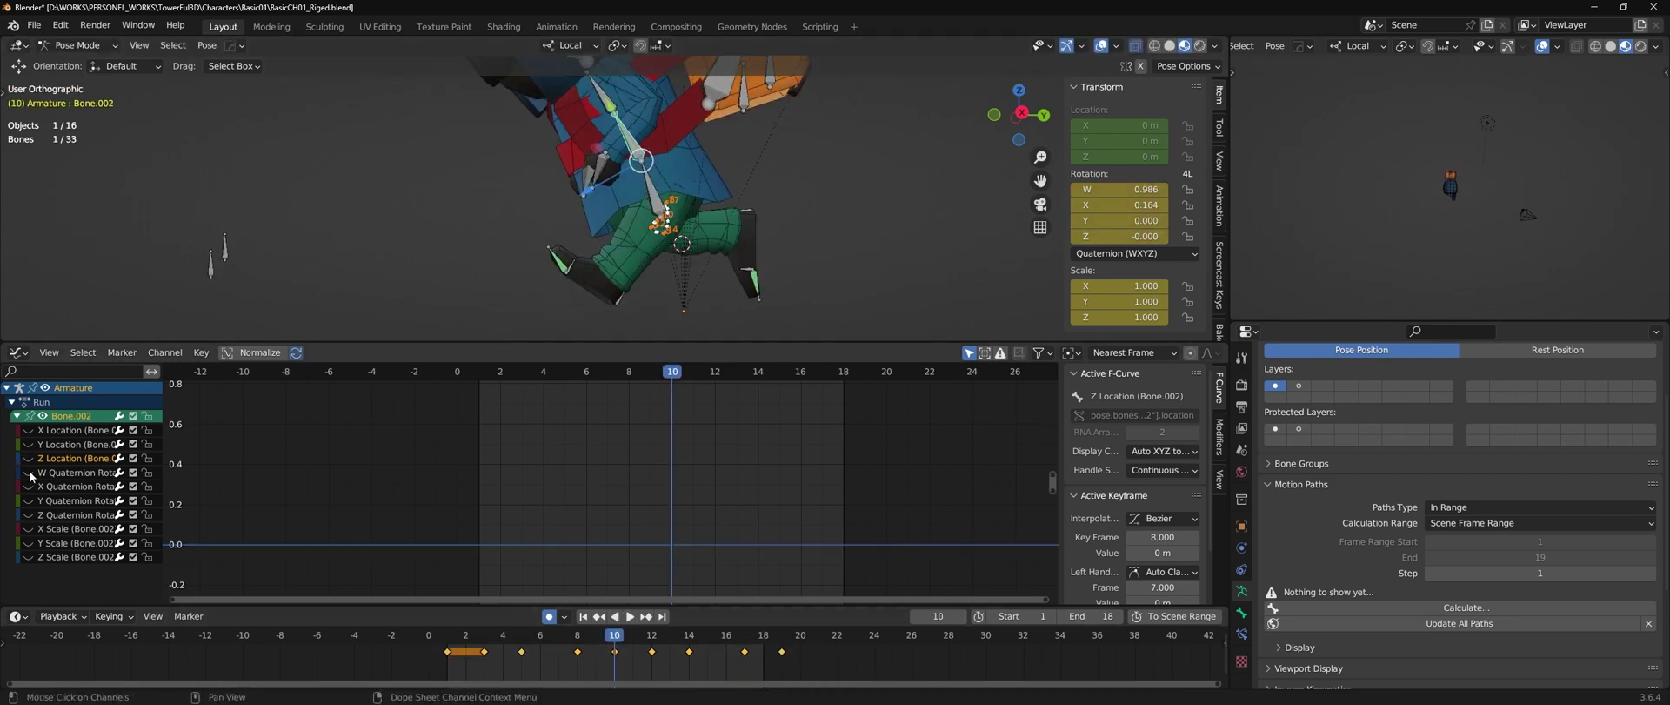
# - Show Bone.002's rotation curves and review the run from the right side view
pyautogui.moveTo(31, 472); pyautogui.dragTo(30, 514)
pyautogui.press('space')
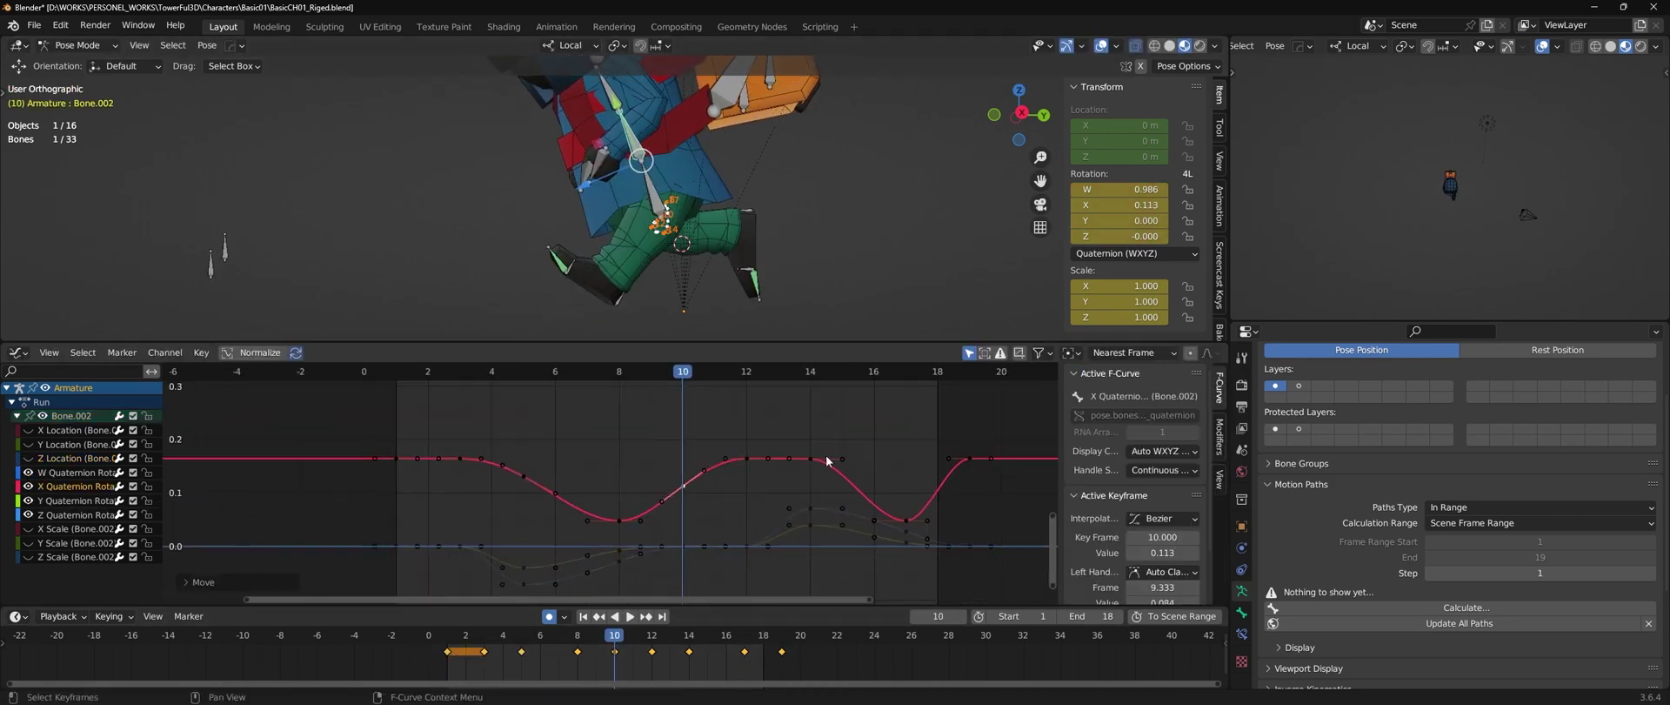
pyautogui.press('KP_3')
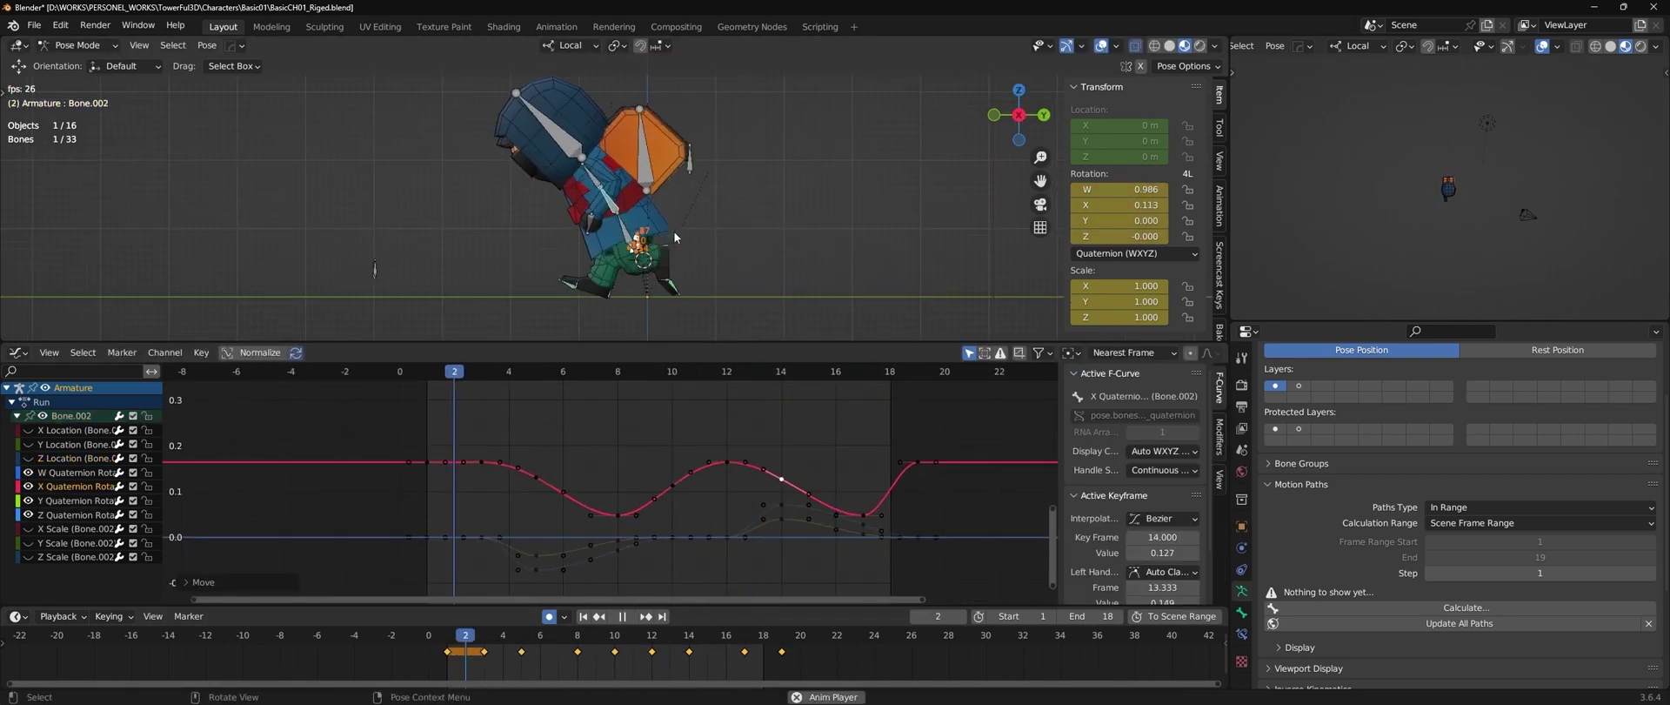
pyautogui.click(676, 236)
pyautogui.press('space')
pyautogui.click(454, 639)
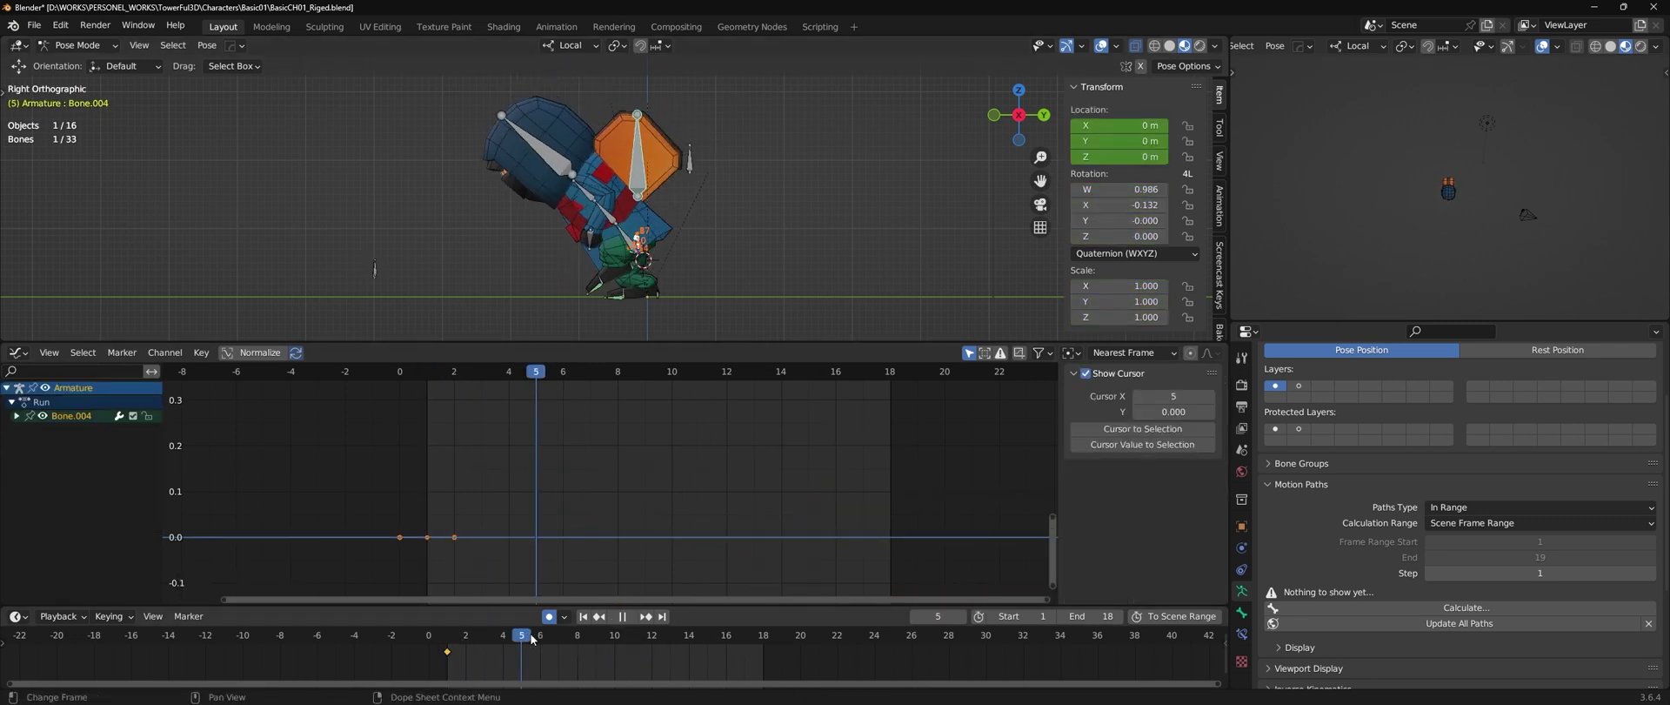
# - Key Bone.004's poses at frames 4 and 12, resetting its location to zero
pyautogui.click(681, 162)
pyautogui.press('Right')
pyautogui.press('Right')
pyautogui.press('Right')
pyautogui.press('Right')
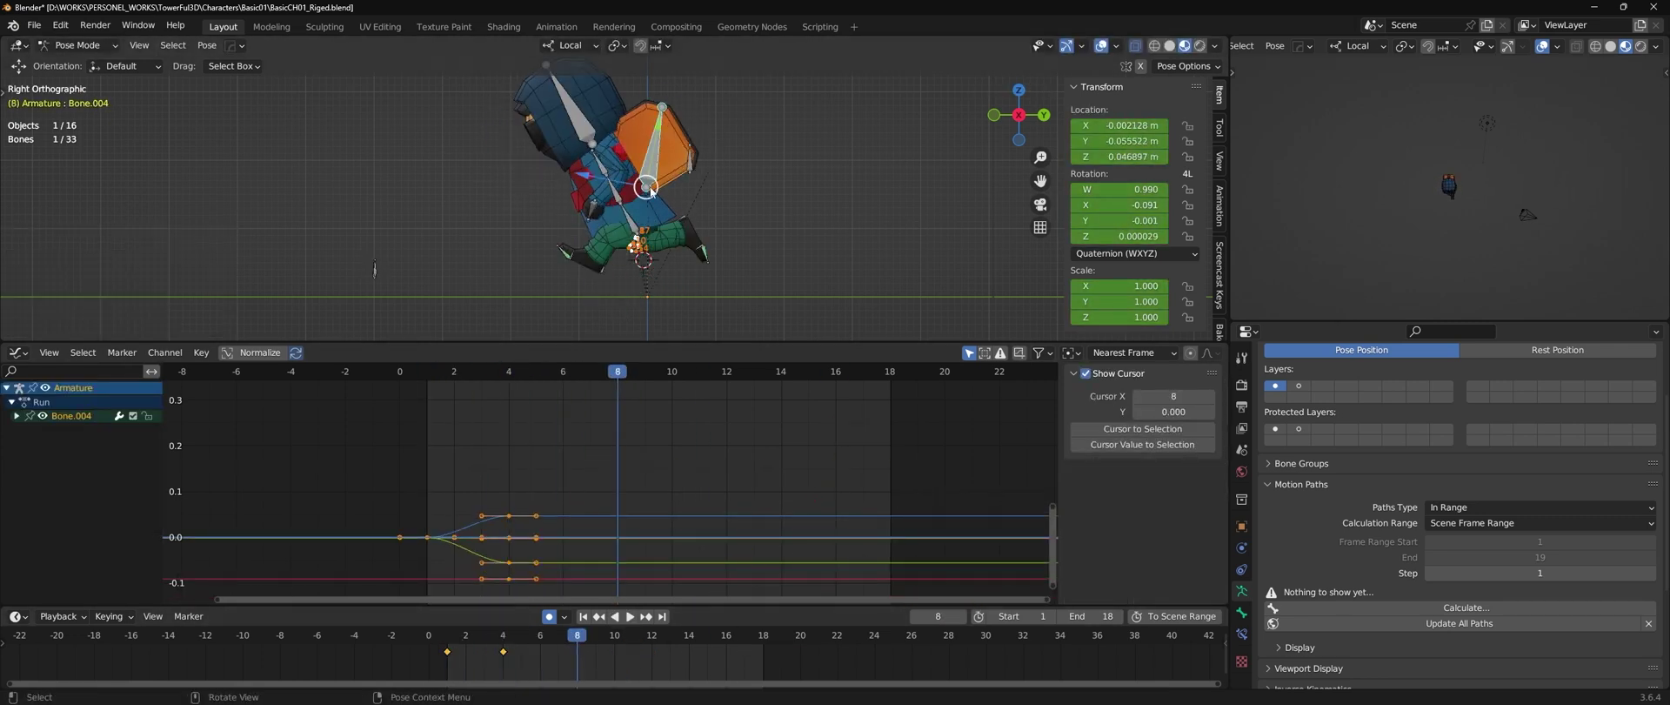
pyautogui.click(645, 638)
pyautogui.hotkey('alt', 'g')
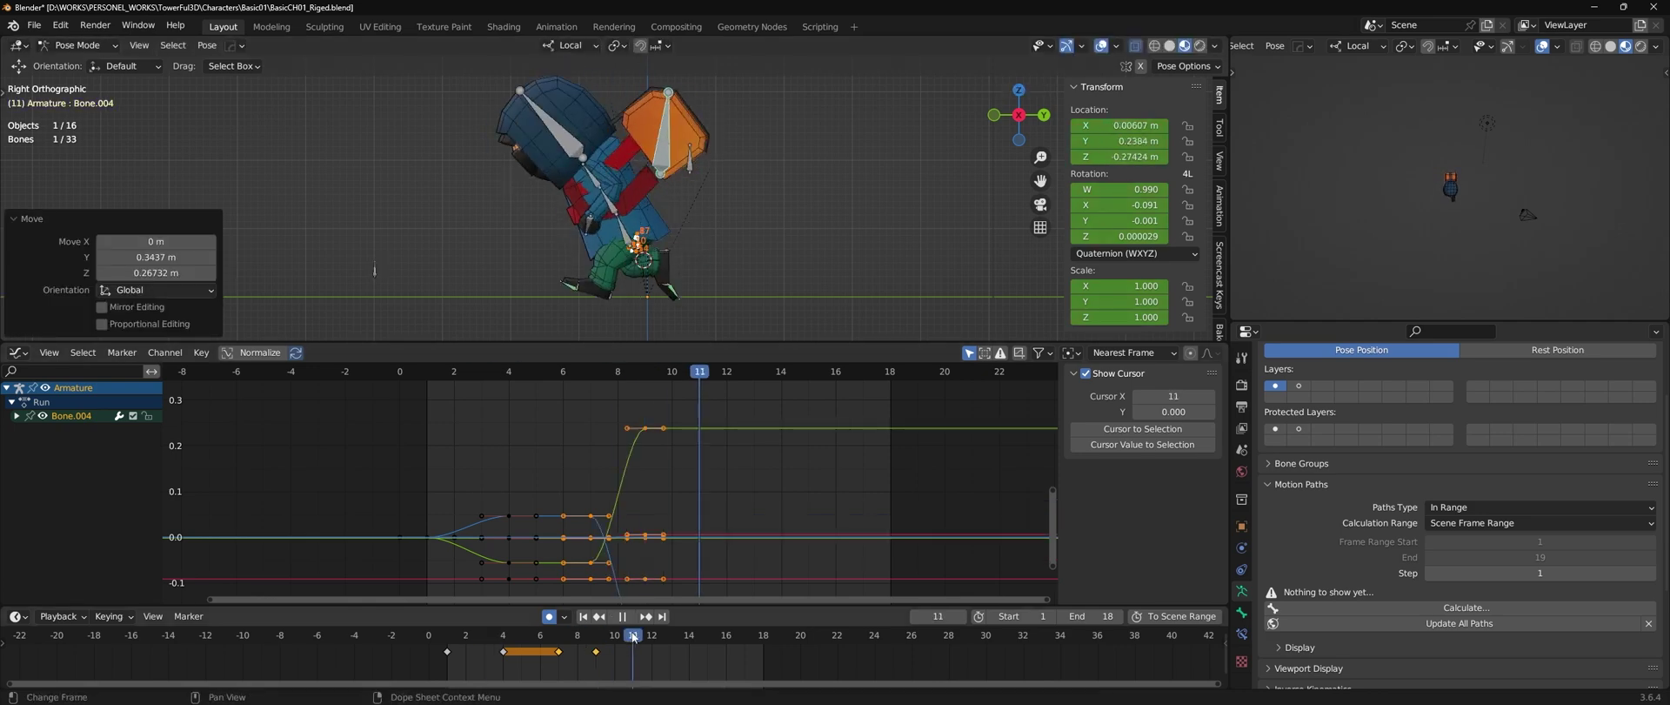
# - Review playback and insert Location, Rotation & Scale keys for the root bone
pyautogui.press('space')
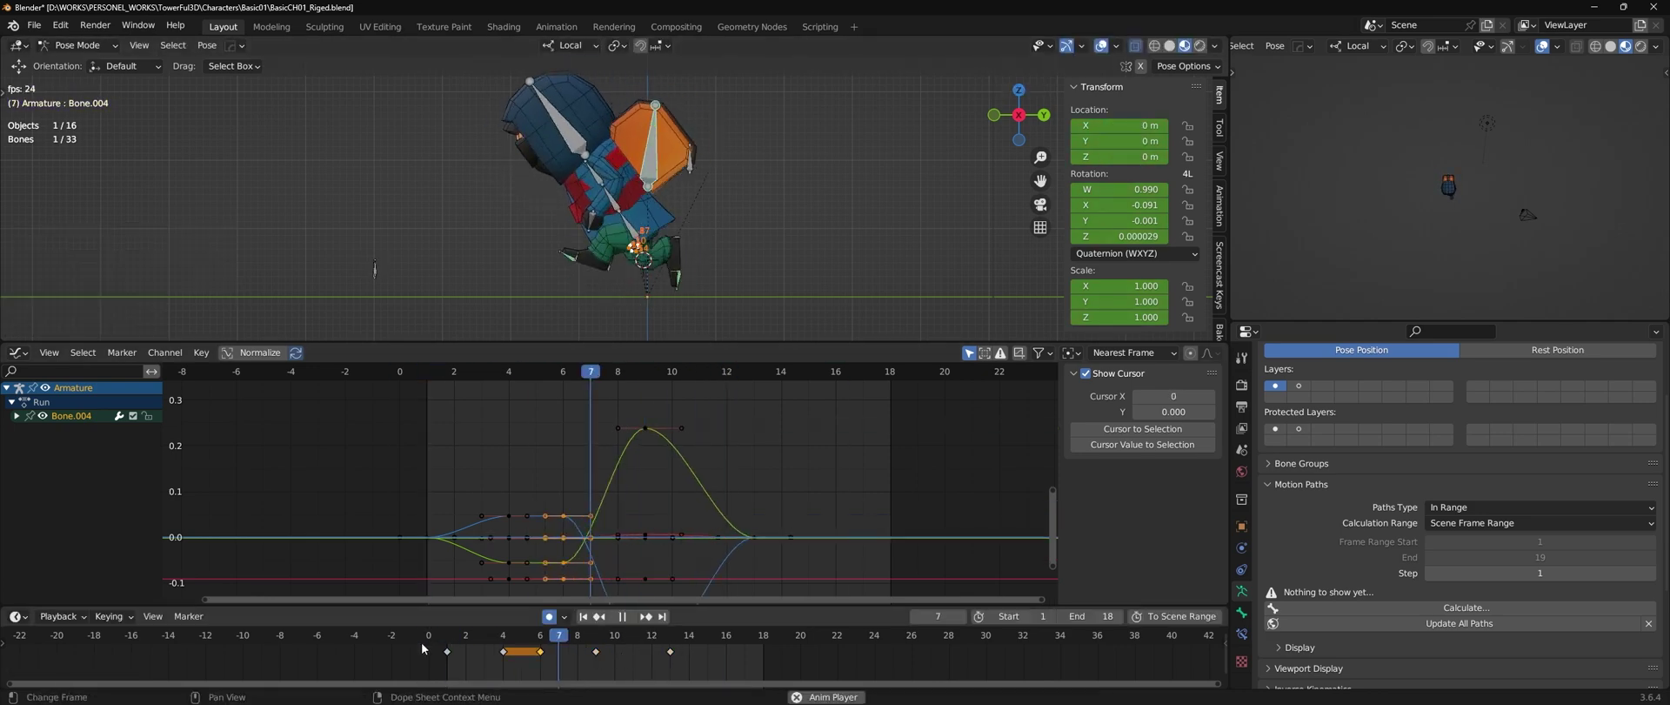
pyautogui.click(461, 639)
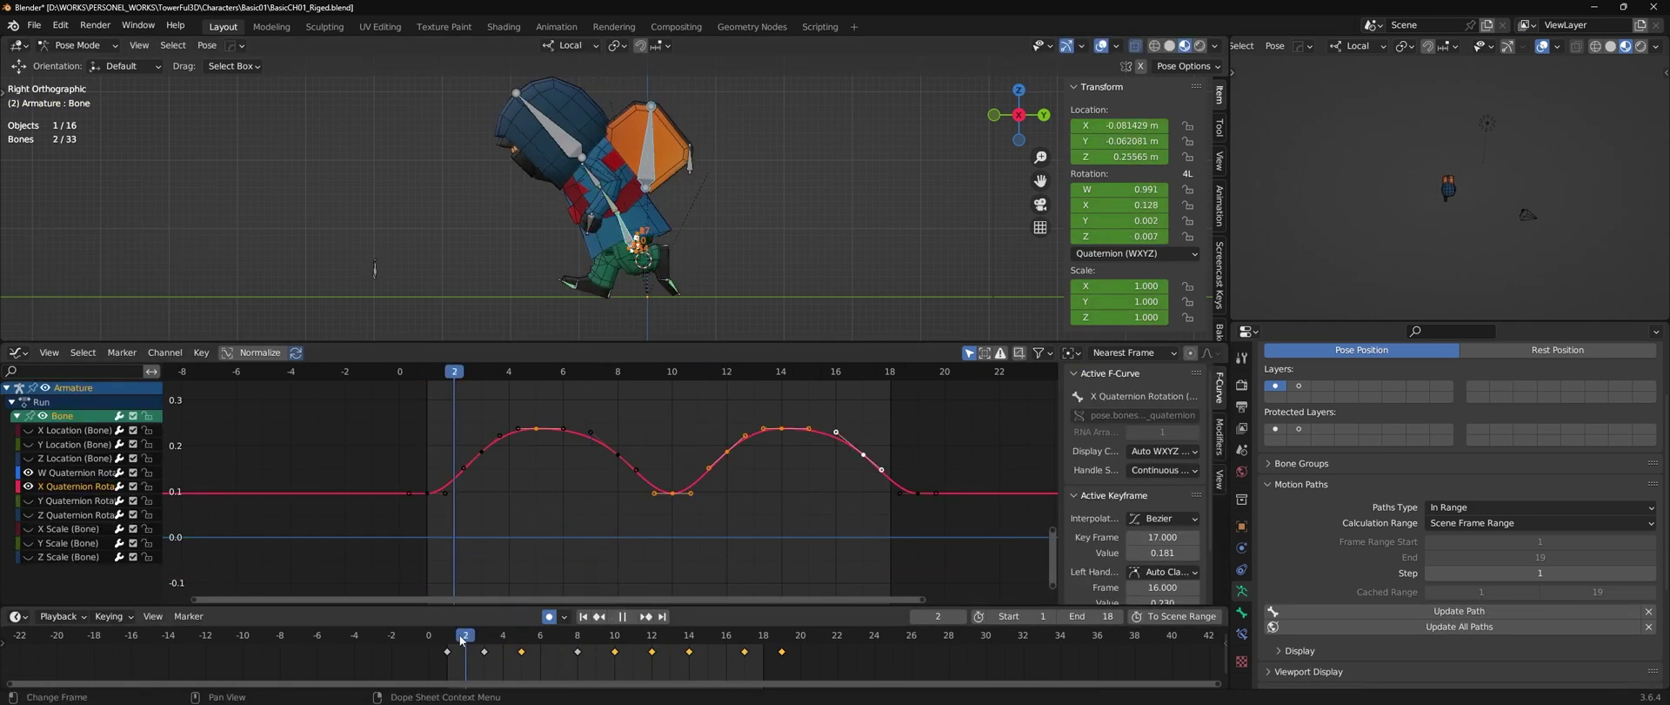
pyautogui.rightClick(529, 637)
pyautogui.click(689, 652)
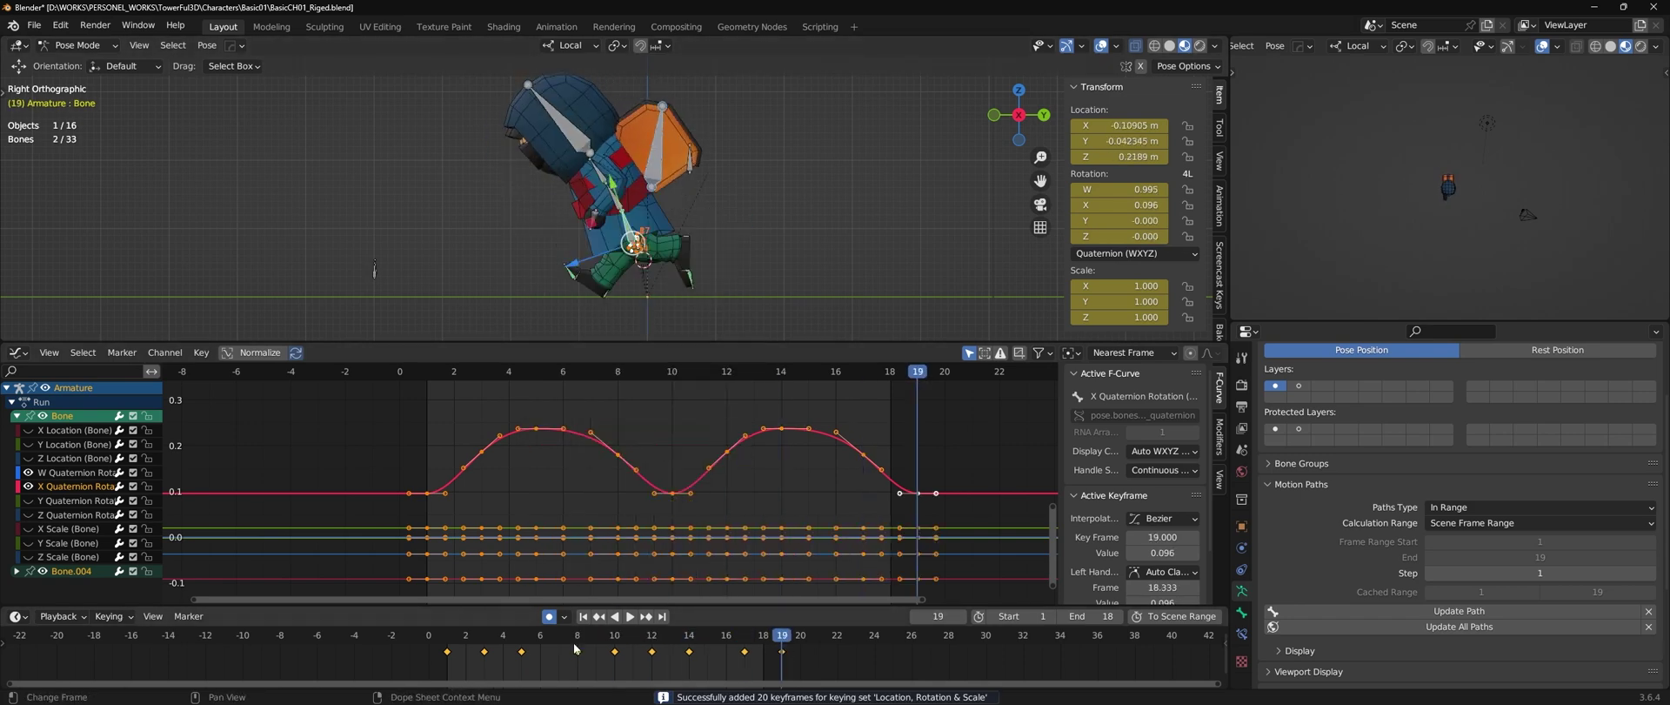
# - Copy Bone.004's pose and tilt the bone slightly at frame 12
pyautogui.click(453, 637)
pyautogui.moveTo(529, 644); pyautogui.dragTo(615, 634)
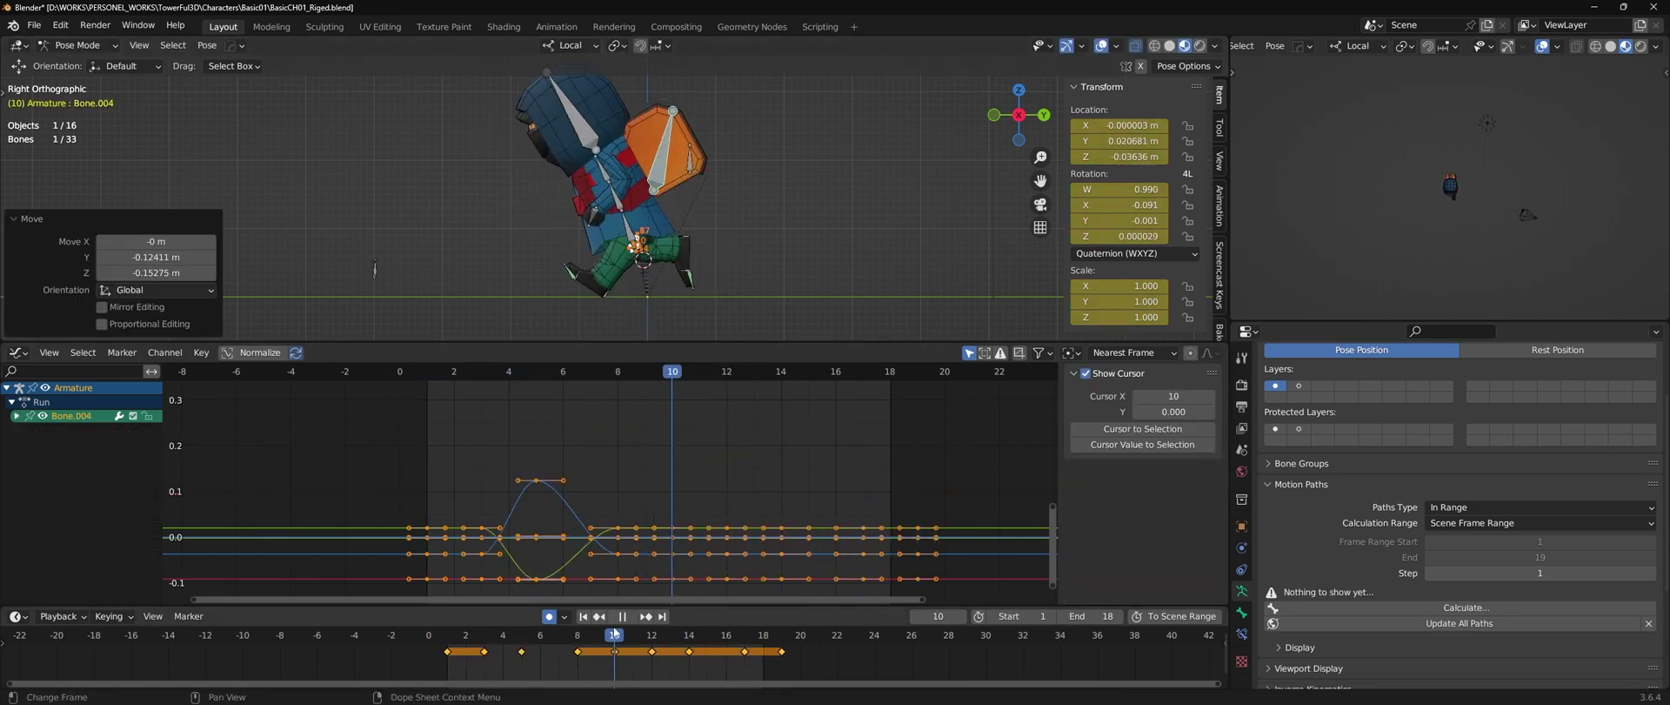
pyautogui.click(781, 137)
pyautogui.press('Right')
pyautogui.press('Right')
pyautogui.press('Right')
pyautogui.press('Right')
pyautogui.hotkey('ctrl', 'c')
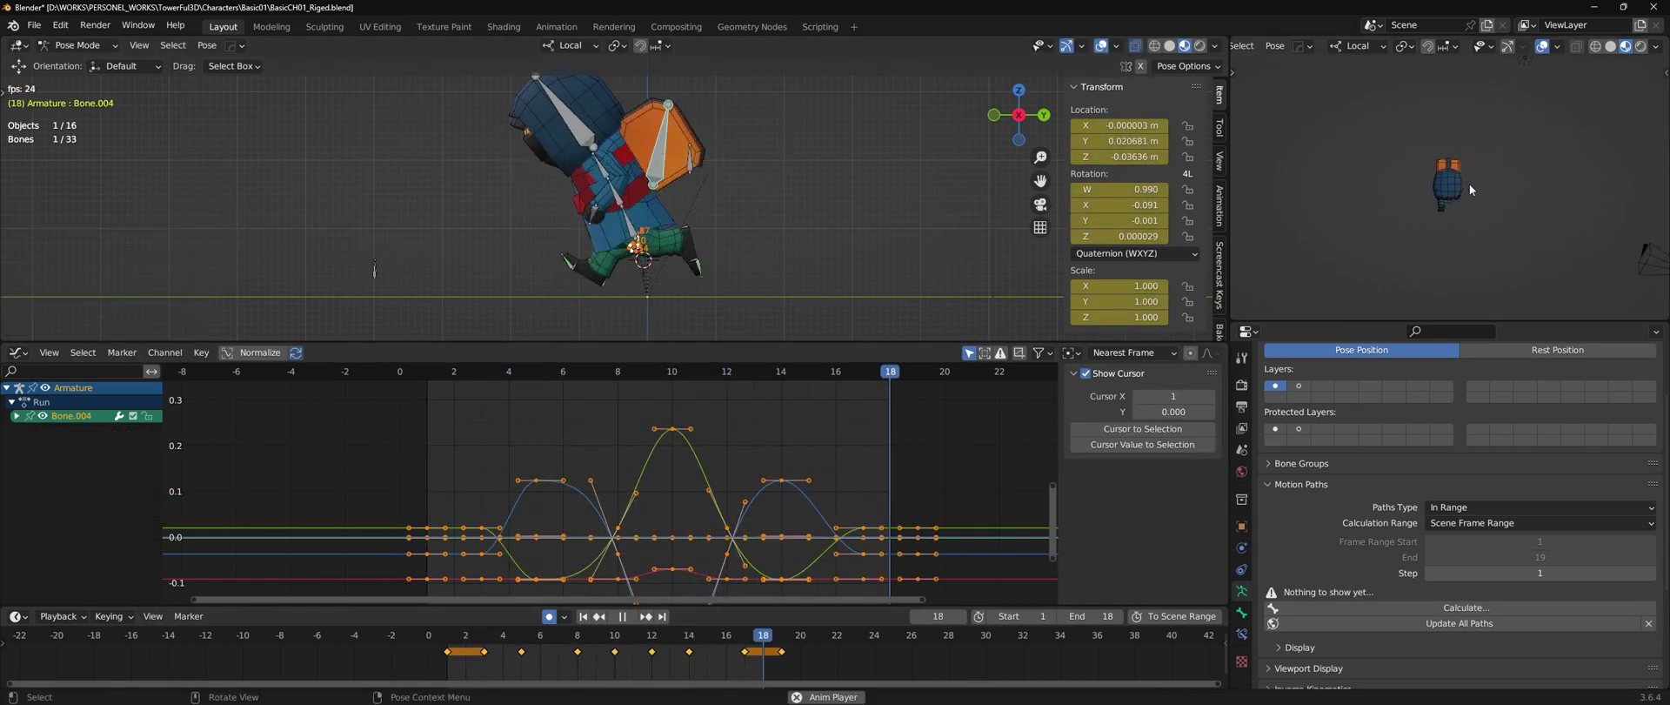
pyautogui.press('Escape')
pyautogui.press('r')
pyautogui.click(711, 144)
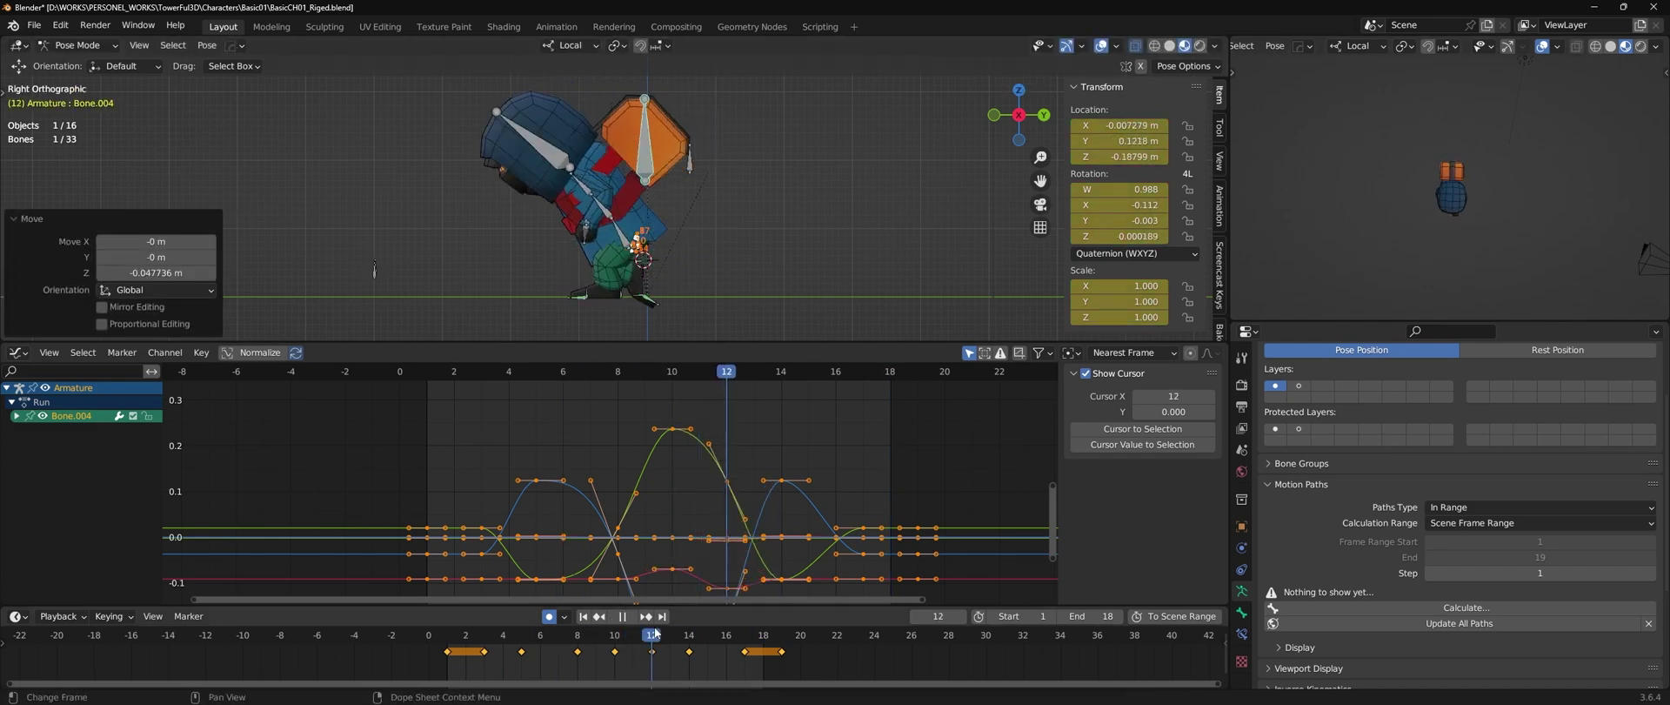
# - Lower the frame-10 Y Location peak and rotate the key handles at frames 3 and 14
pyautogui.moveTo(672, 428); pyautogui.dragTo(672, 442)
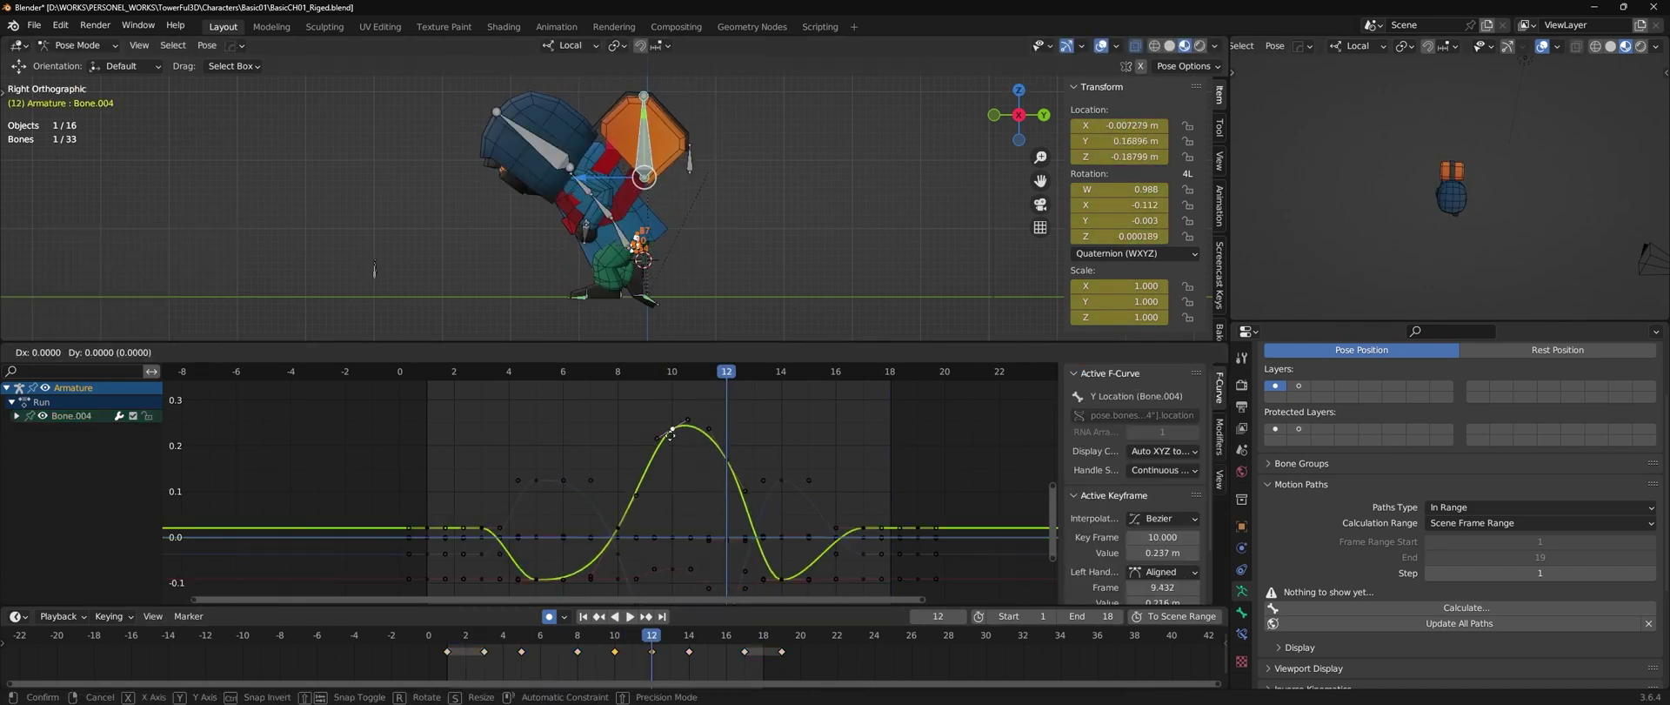
pyautogui.press('Escape')
pyautogui.moveTo(765, 432); pyautogui.dragTo(823, 380, button='middle')
pyautogui.click(540, 477)
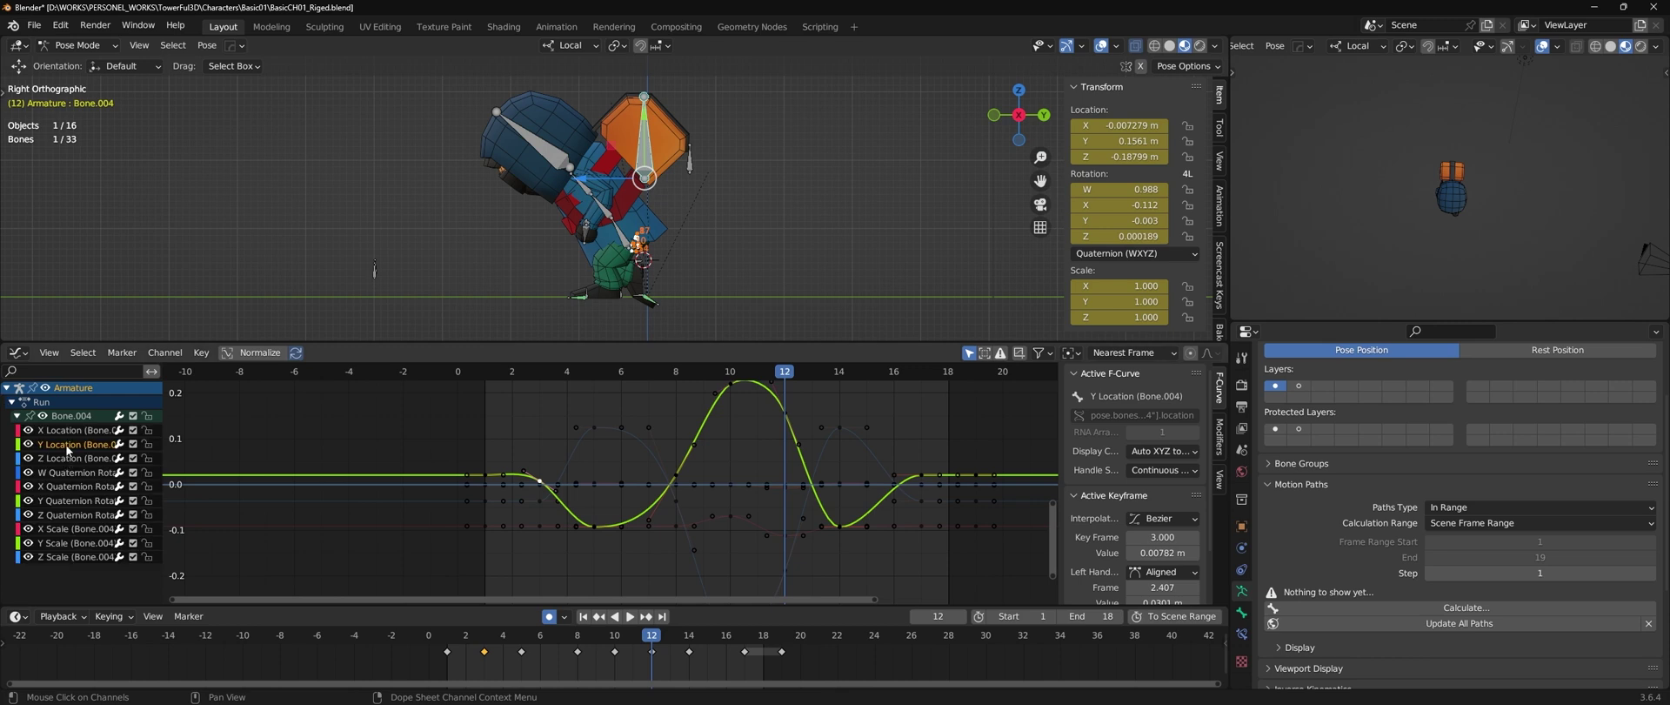
pyautogui.press('Escape')
pyautogui.moveTo(840, 527); pyautogui.dragTo(774, 545, button='middle')
pyautogui.click(775, 546)
pyautogui.press('r')
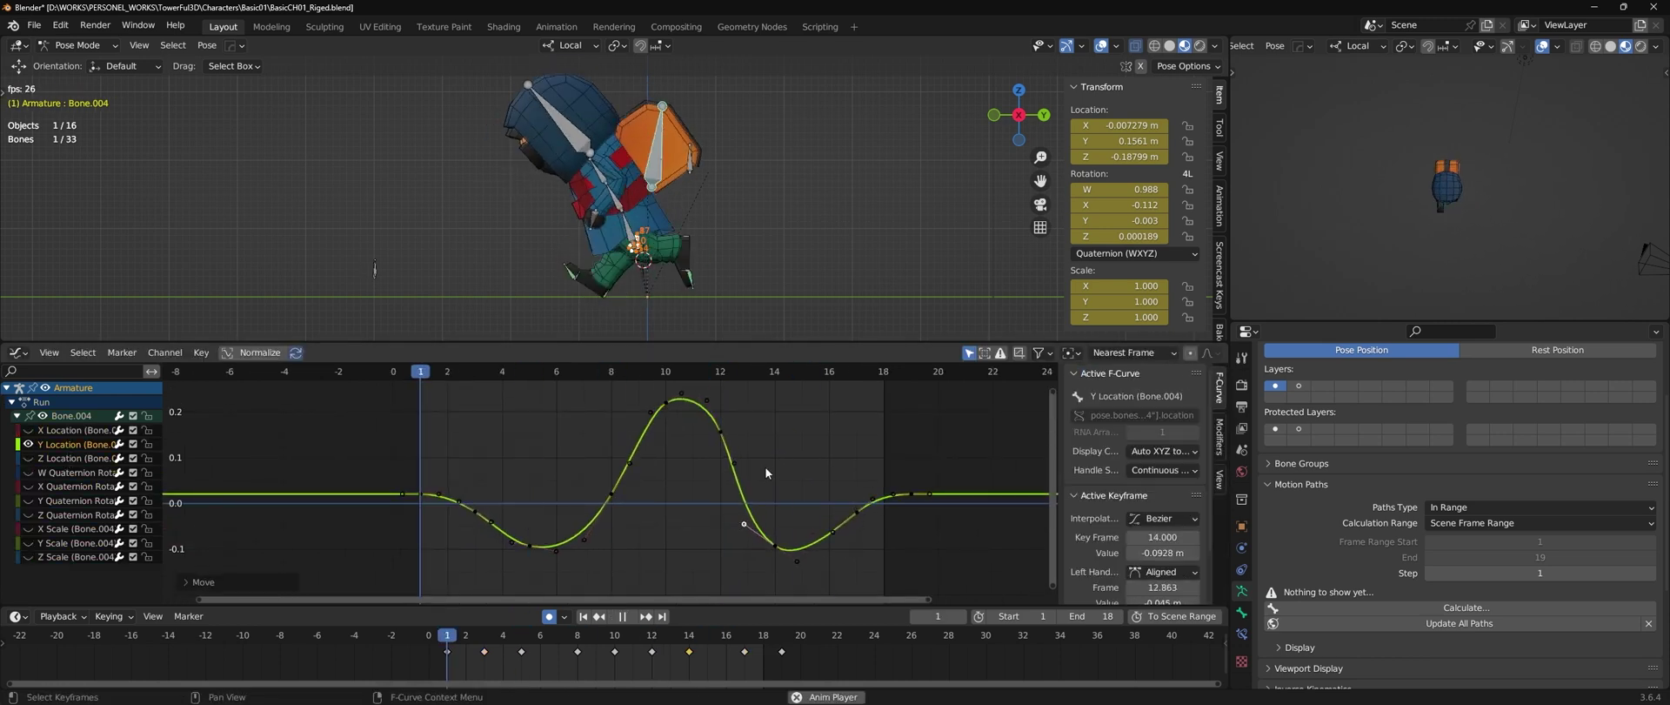
pyautogui.moveTo(609, 130); pyautogui.dragTo(609, 261, button='middle')
pyautogui.click(448, 371)
# - Shift the root bone sideways at frame 3 and preview it from the right side
pyautogui.click(470, 372)
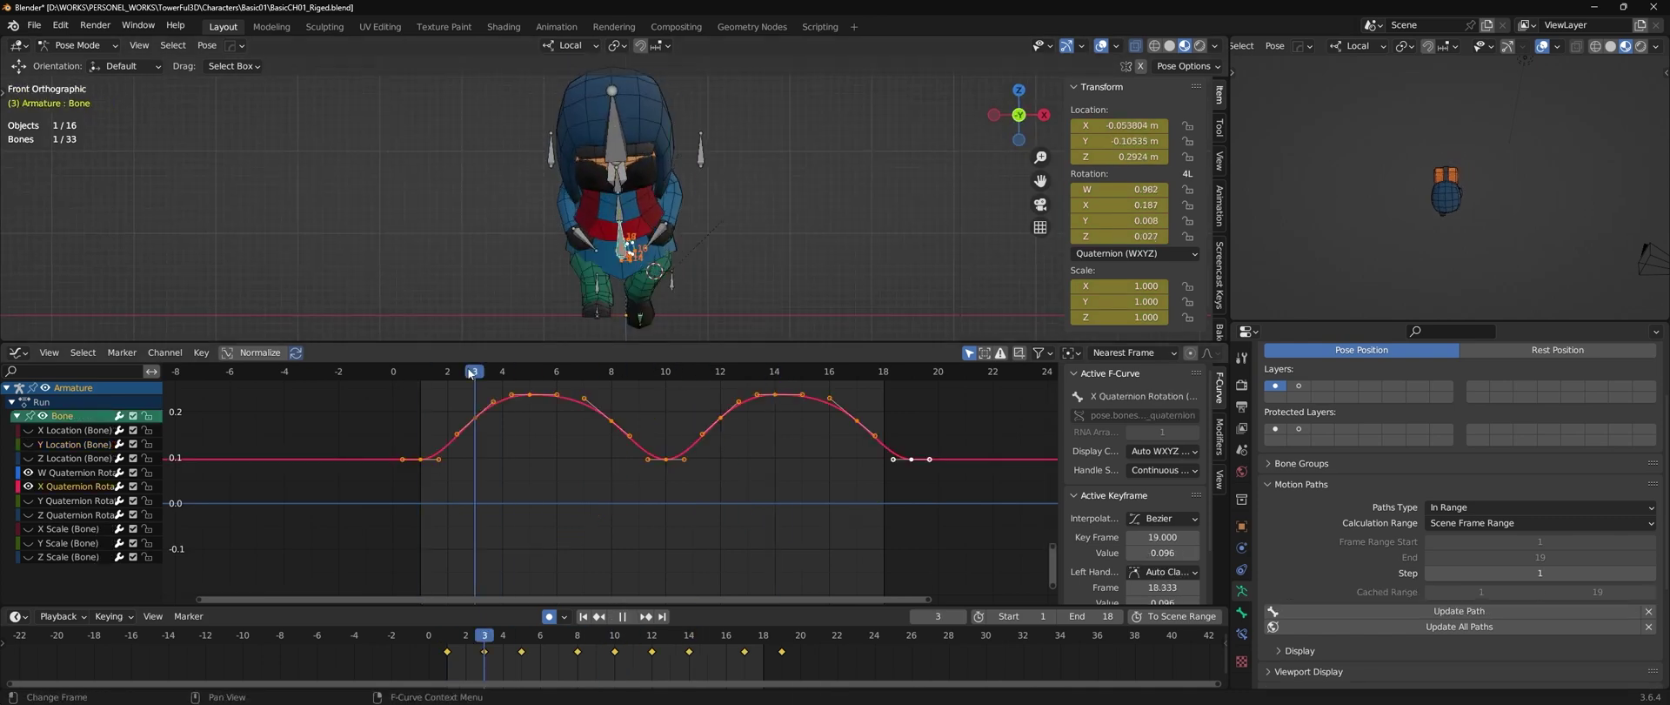
pyautogui.click(685, 253)
pyautogui.moveTo(29, 430); pyautogui.dragTo(30, 448)
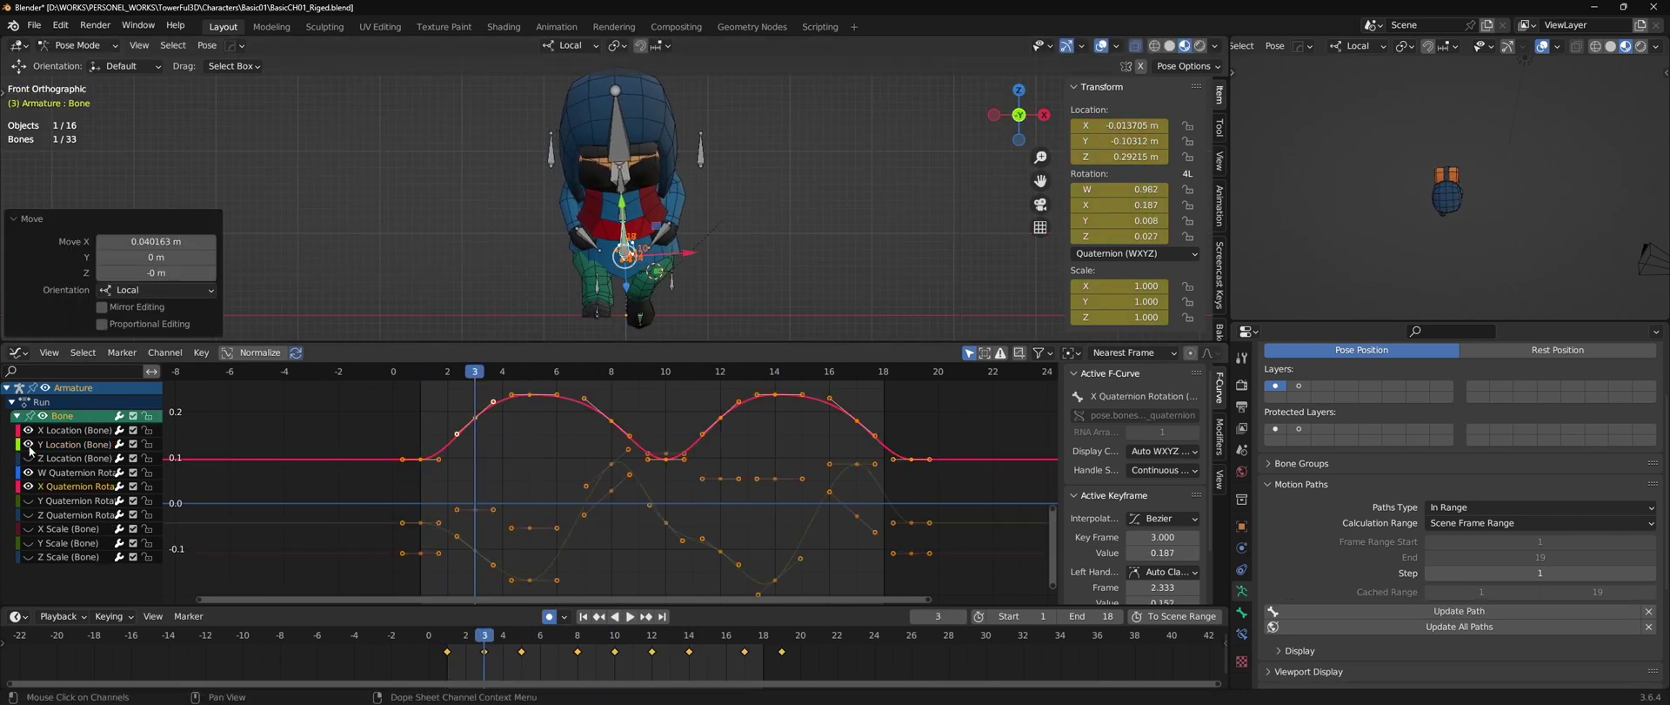
pyautogui.press('a')
pyautogui.press('KP_3')
pyautogui.press('space')
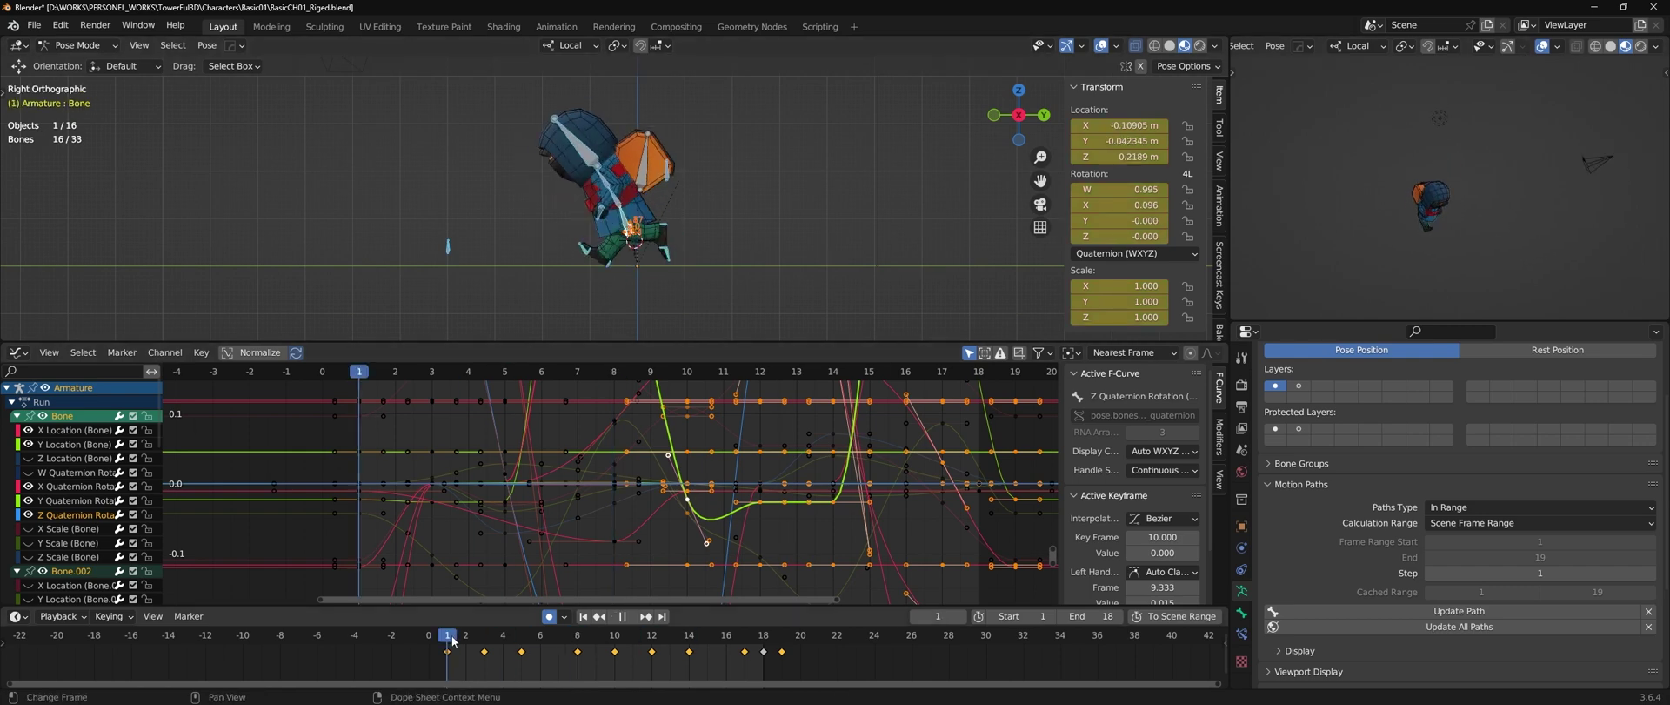
pyautogui.press('space')
# - Paste the copied pose mirrored at frame 14
pyautogui.click(655, 640)
pyautogui.click(503, 641)
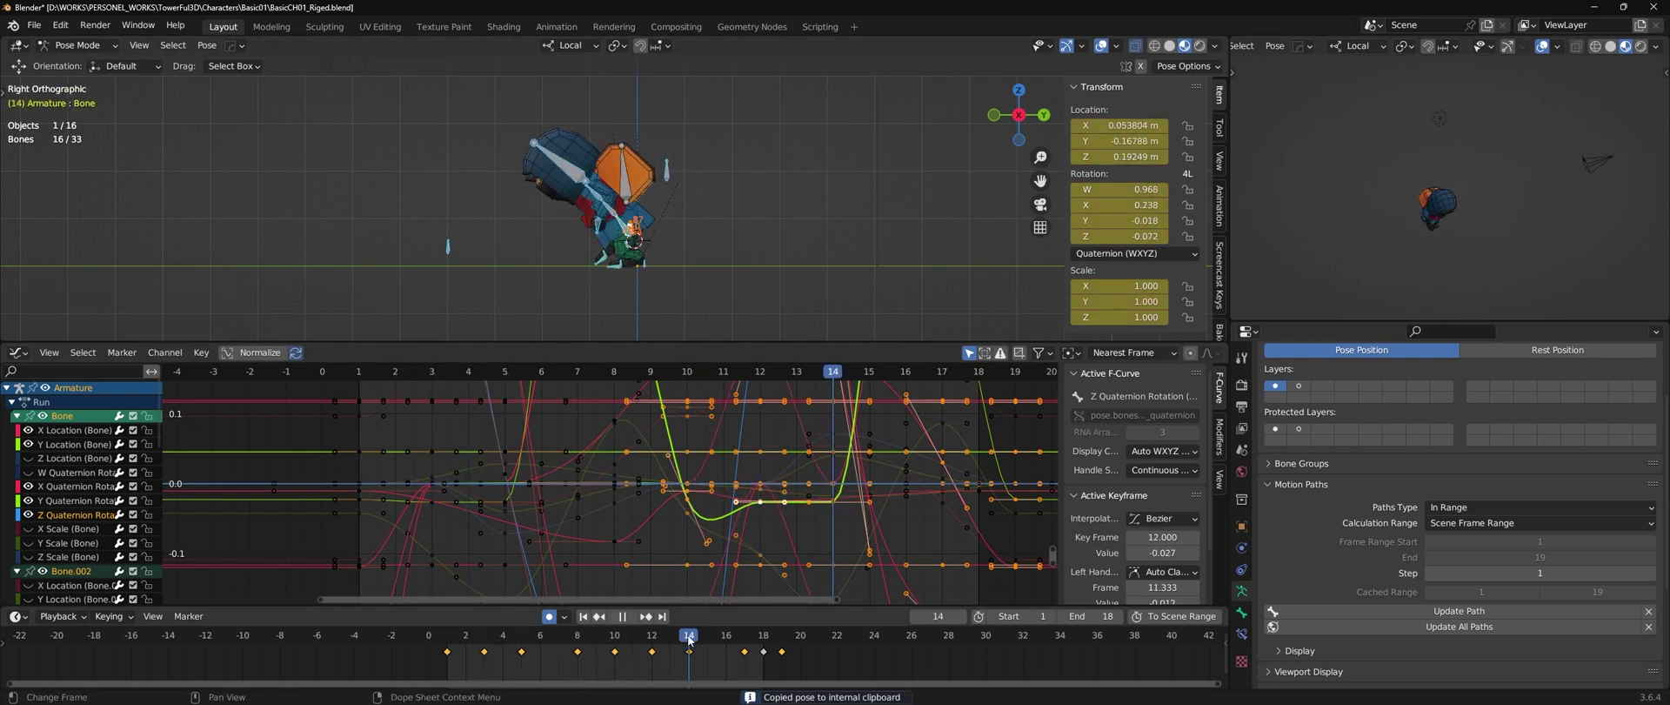
pyautogui.hotkey('ctrl', 'shift', 'v')
pyautogui.moveTo(595, 638); pyautogui.dragTo(532, 640)
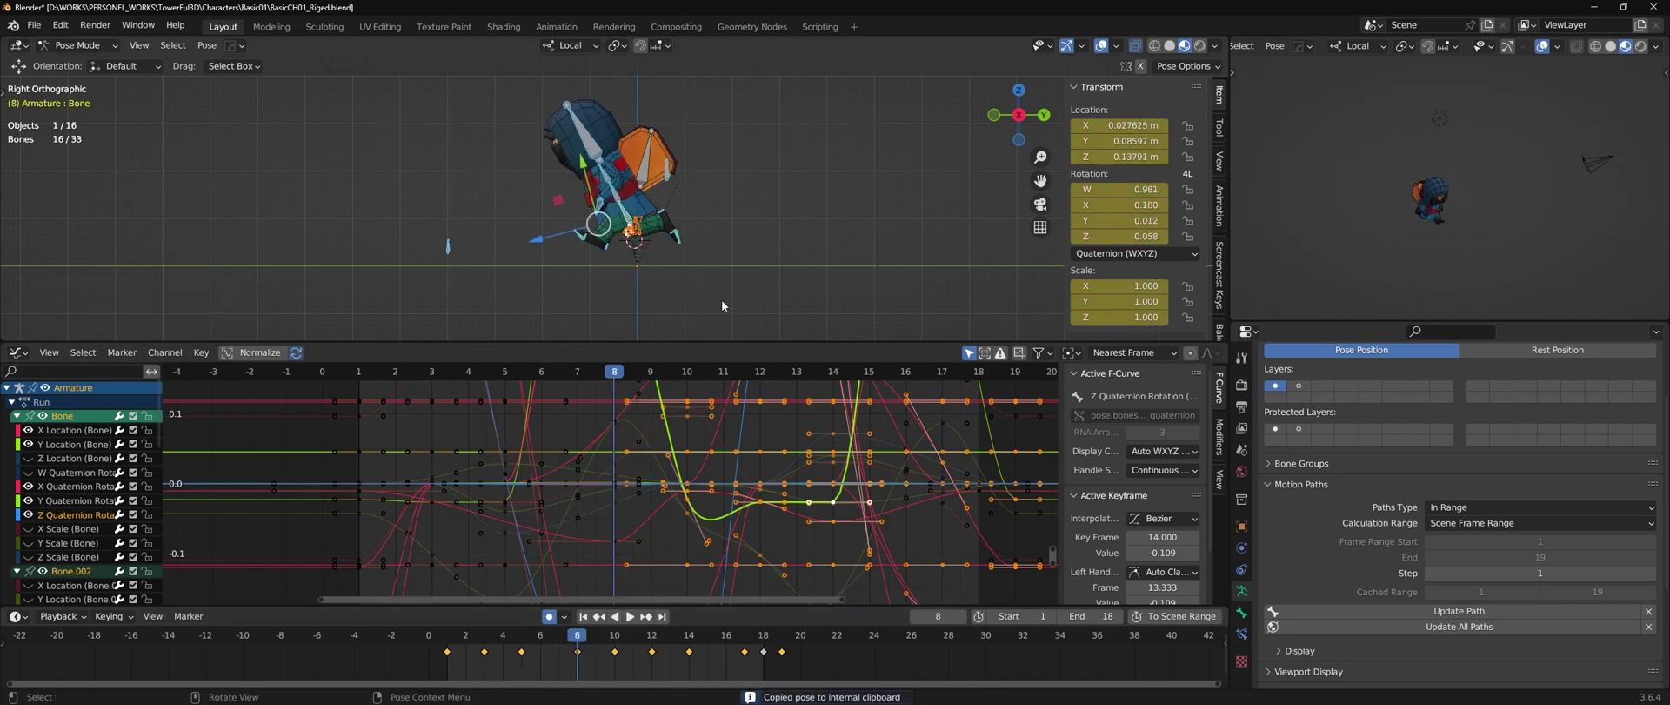
pyautogui.click(765, 654)
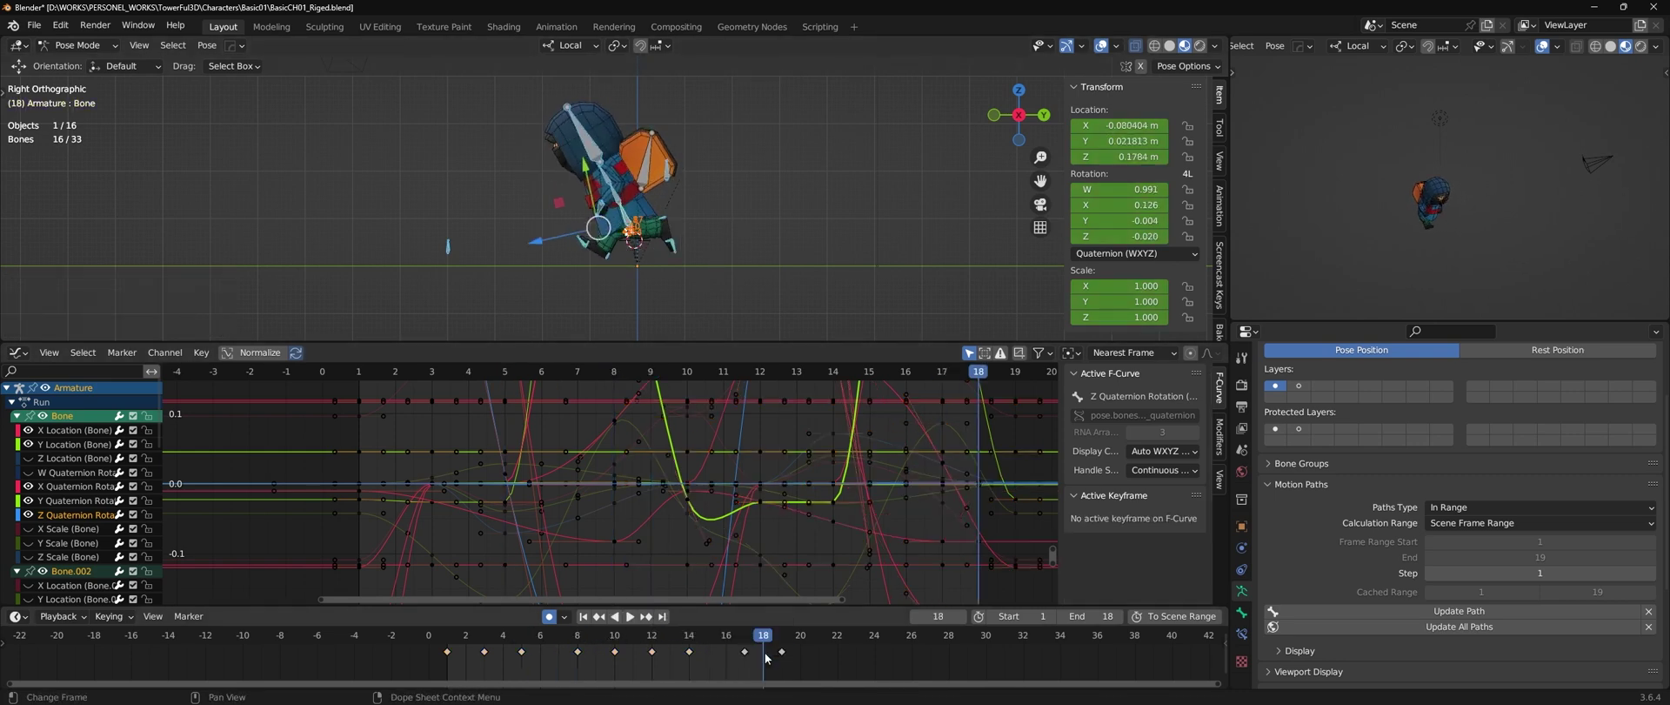
# - Play the run cycle and orbit to check the root bone's sway from the side
pyautogui.press('space')
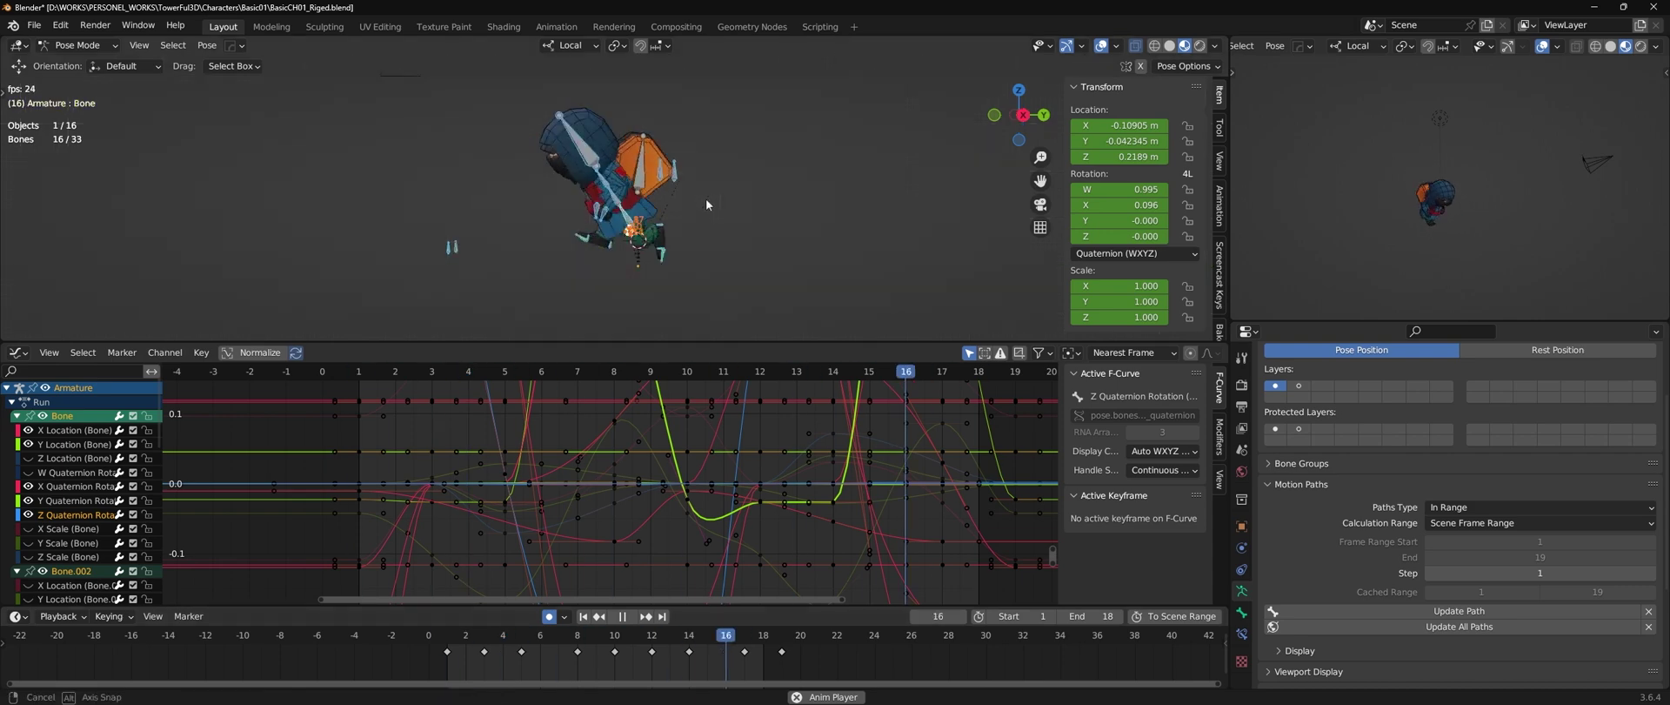
pyautogui.scroll(2, 722, 238)
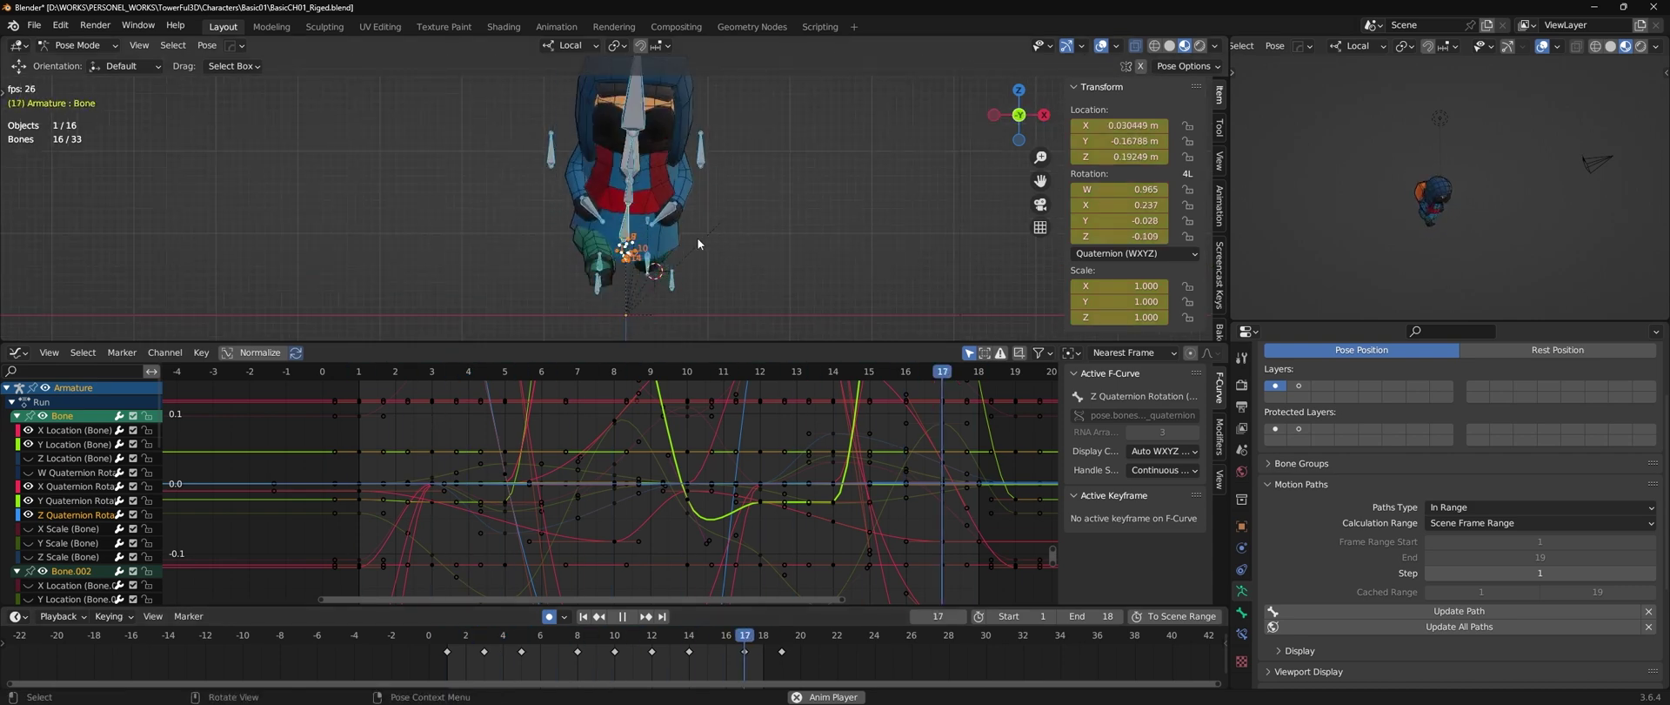
pyautogui.moveTo(693, 223)
pyautogui.mouseDown(button='middle')
pyautogui.moveTo(619, 209)
pyautogui.moveTo(715, 257)
pyautogui.mouseUp(button='middle')
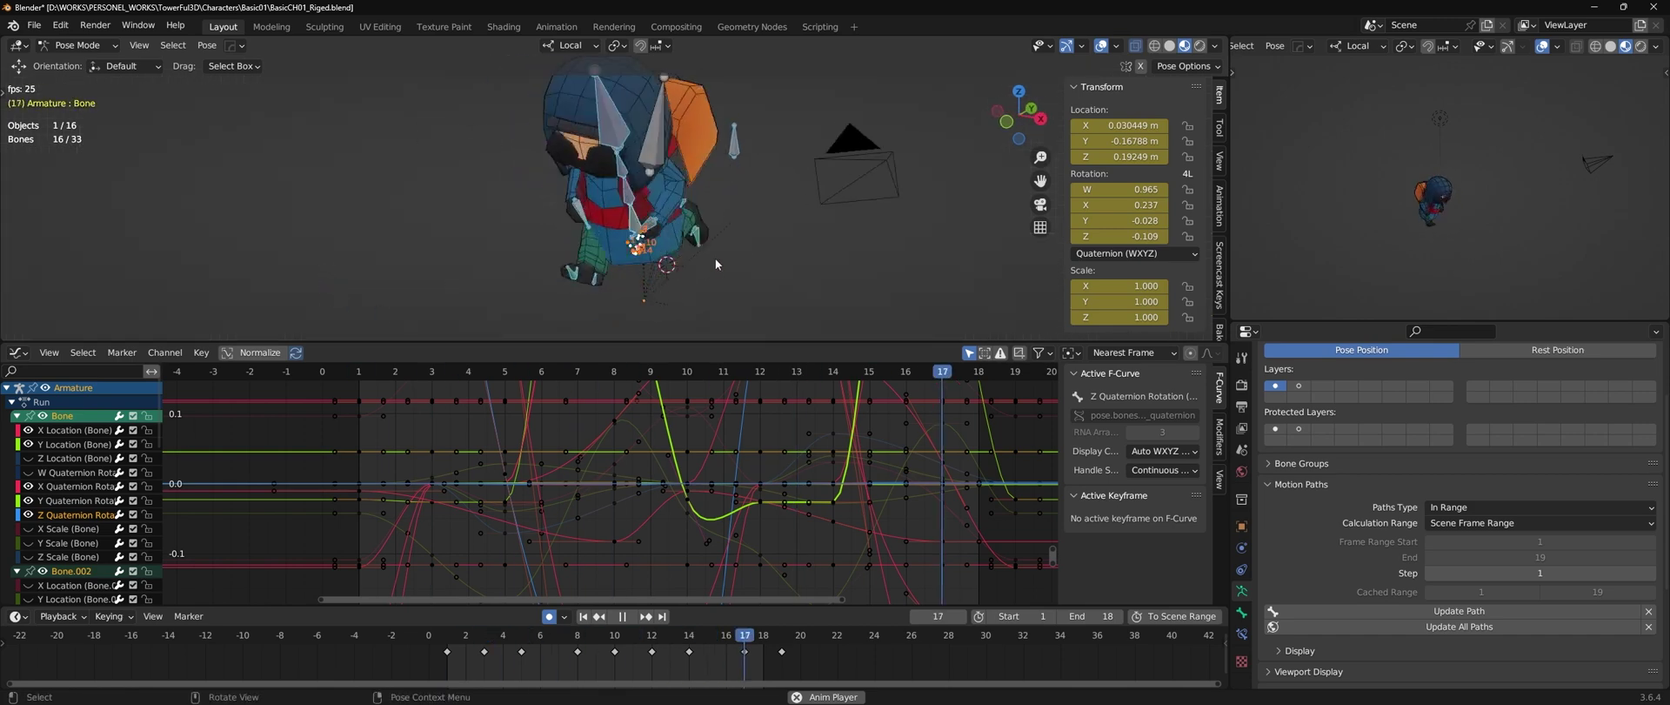
pyautogui.scroll(2, 586, 214)
pyautogui.press('space')
pyautogui.click(632, 225)
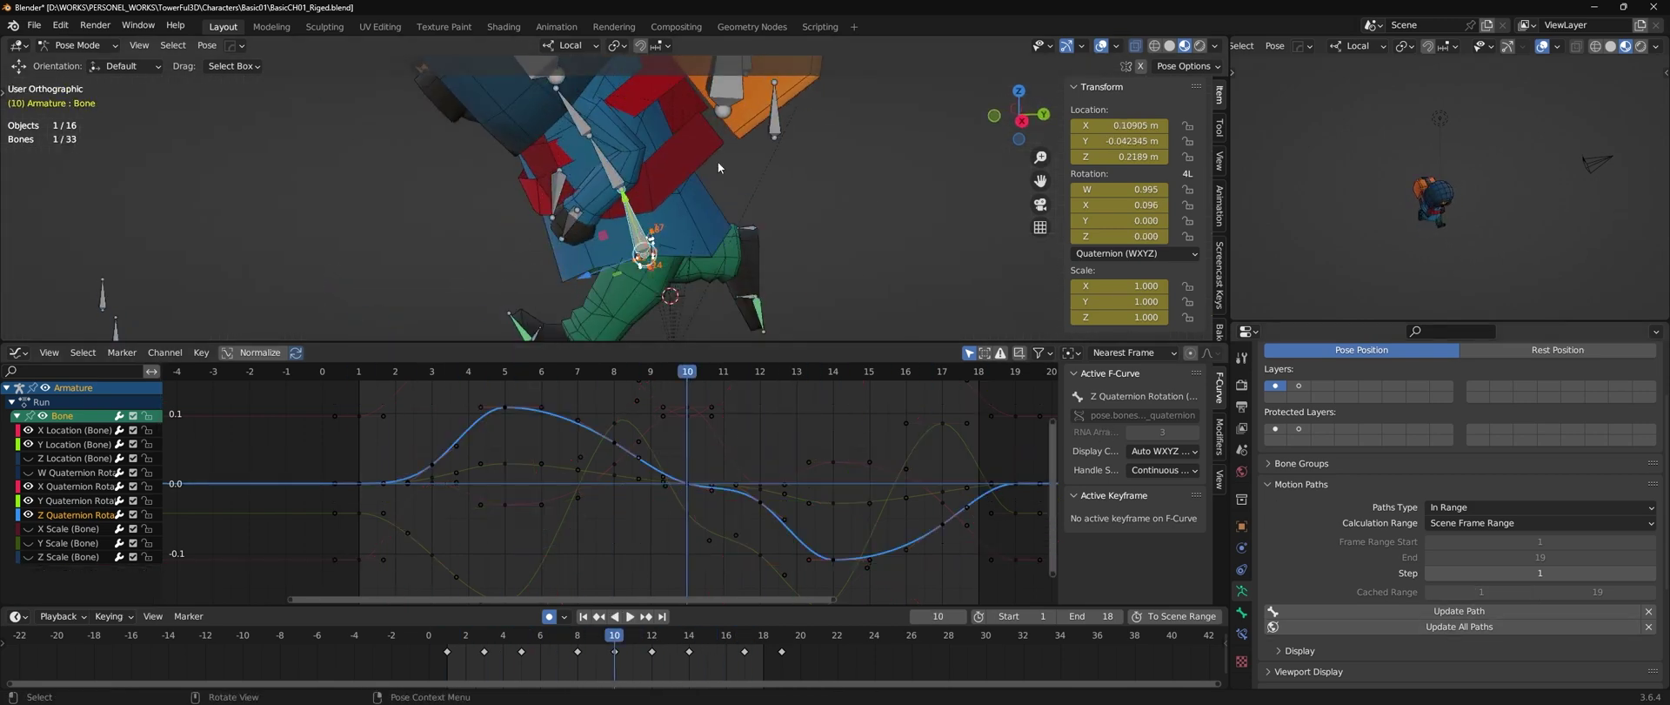
# - Recalculate the root bone's motion path to cover frames 1–18
pyautogui.press('space')
pyautogui.press('KP_3')
pyautogui.scroll(3, 681, 247)
pyautogui.click(395, 375)
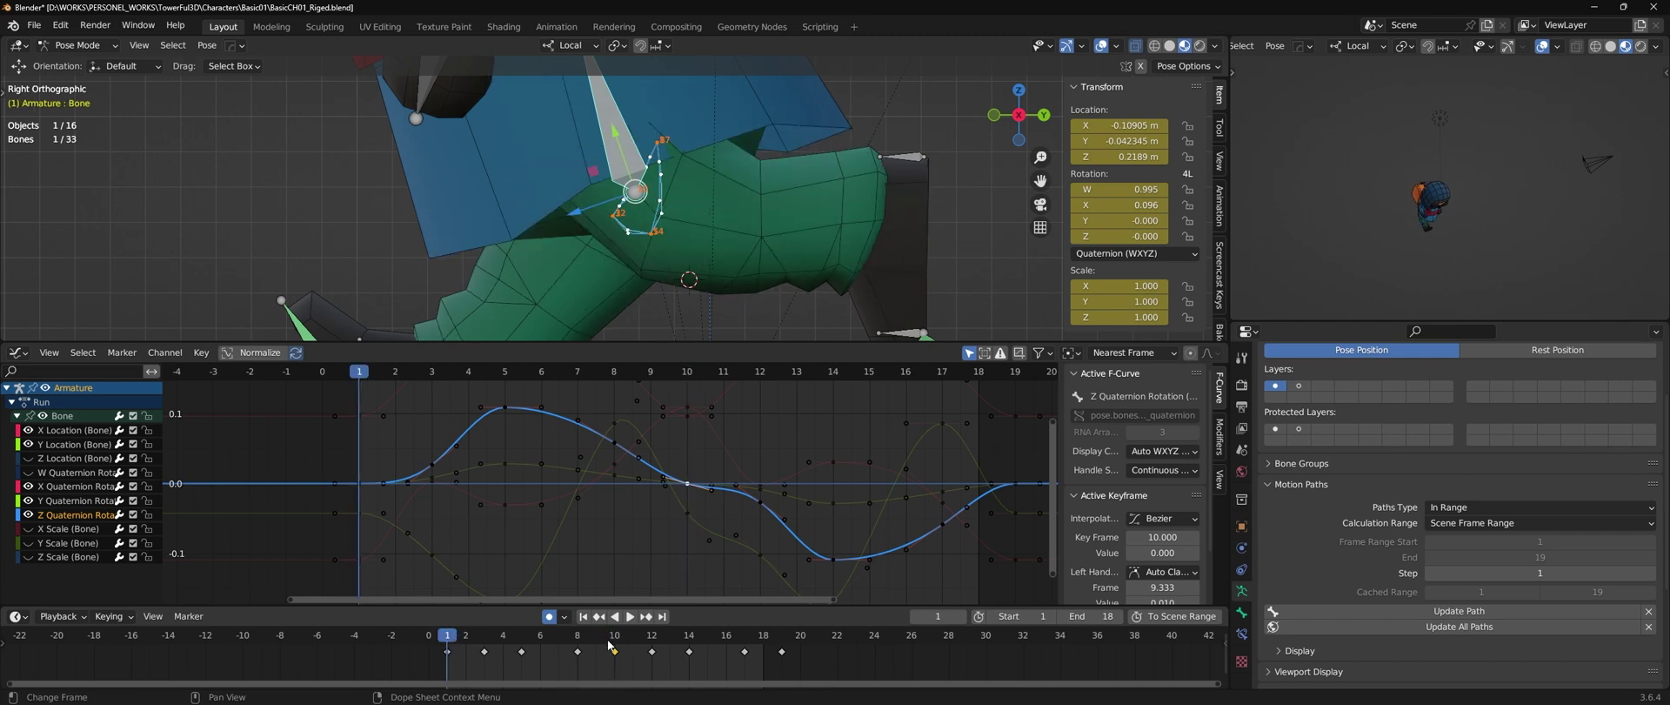
pyautogui.rightClick(842, 485)
pyautogui.press('space')
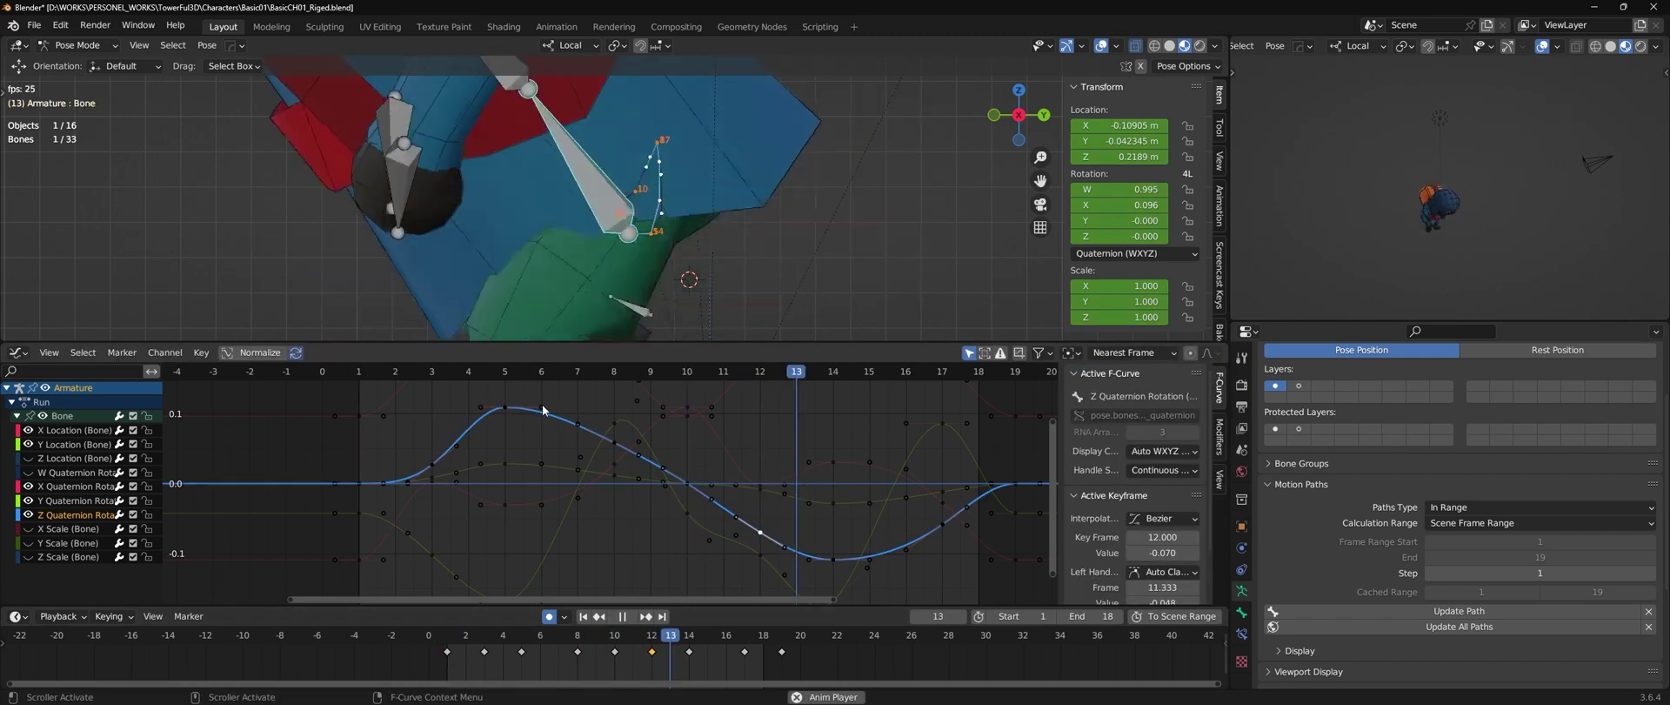
pyautogui.click(1451, 610)
pyautogui.press('space')
# - Move the frame-12 key on the root bone's Y Location curve, then switch to Object Mode
pyautogui.click(597, 465)
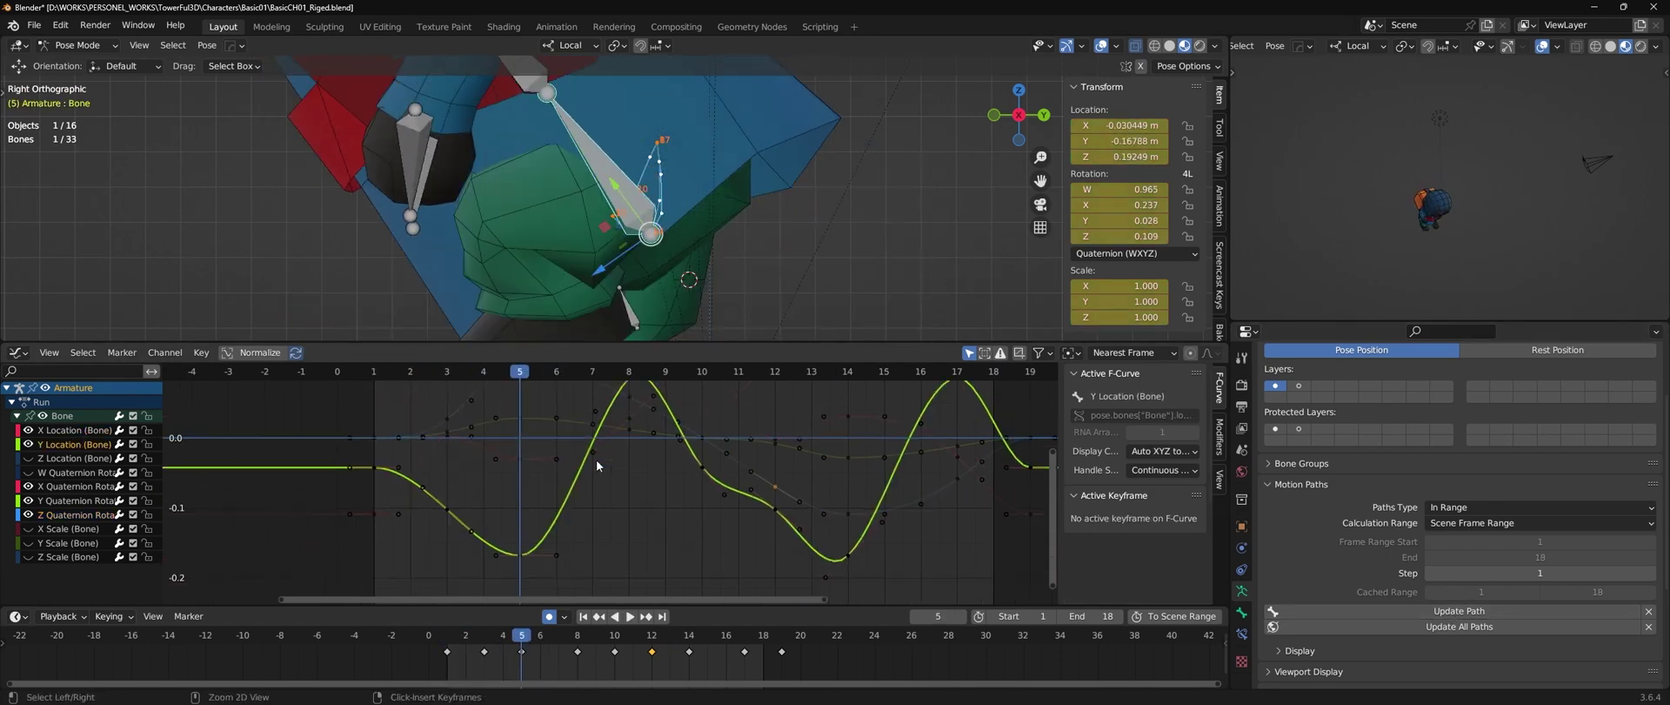
pyautogui.scroll(1, 597, 465)
pyautogui.click(775, 509)
pyautogui.press('g')
pyautogui.click(739, 531)
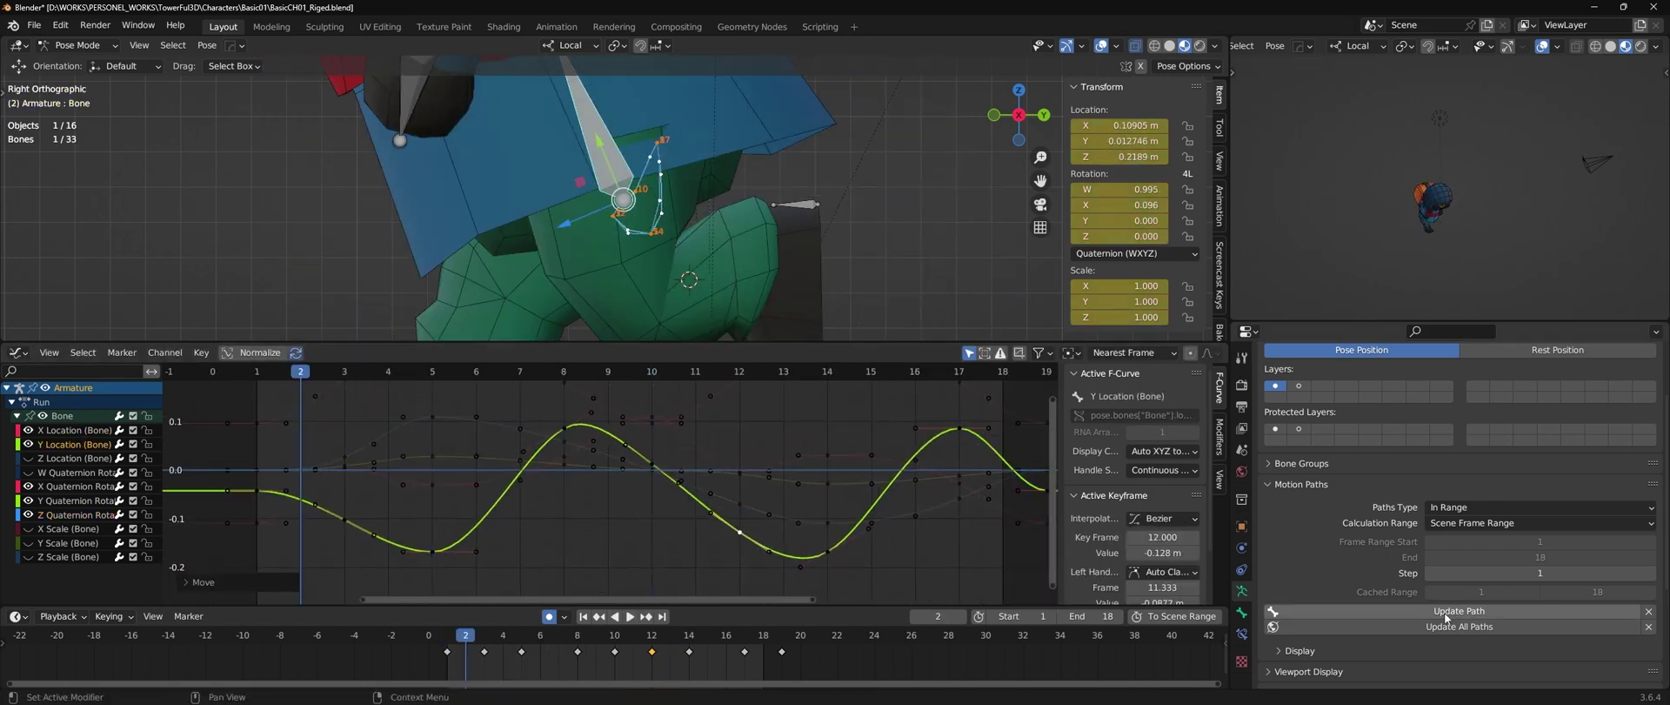
pyautogui.press('space')
pyautogui.moveTo(609, 217); pyautogui.dragTo(1509, 181, button='middle')
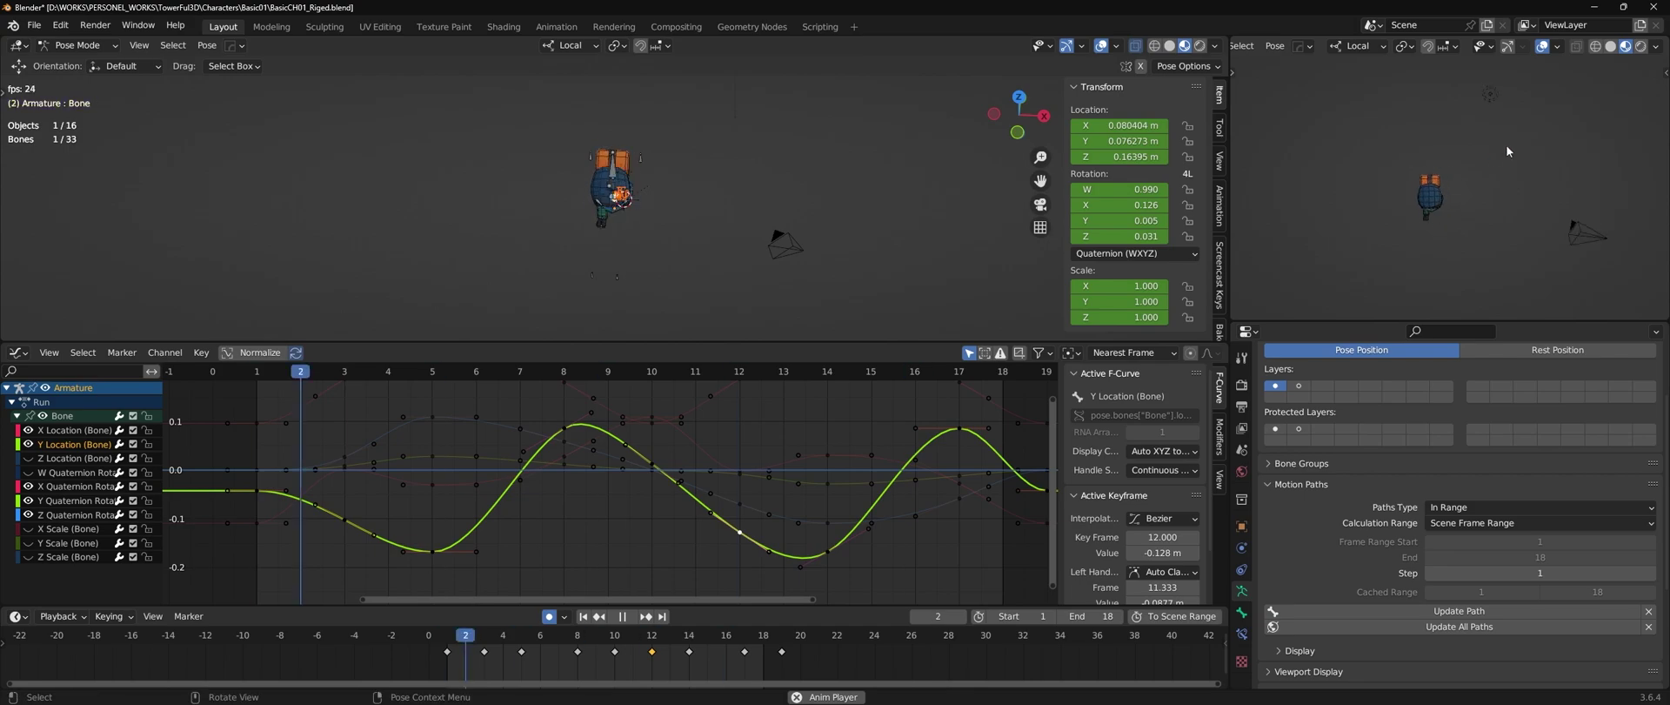
pyautogui.press('space')
pyautogui.hotkey('ctrl', 'Tab')
pyautogui.moveTo(600, 208); pyautogui.dragTo(625, 224, button='middle')
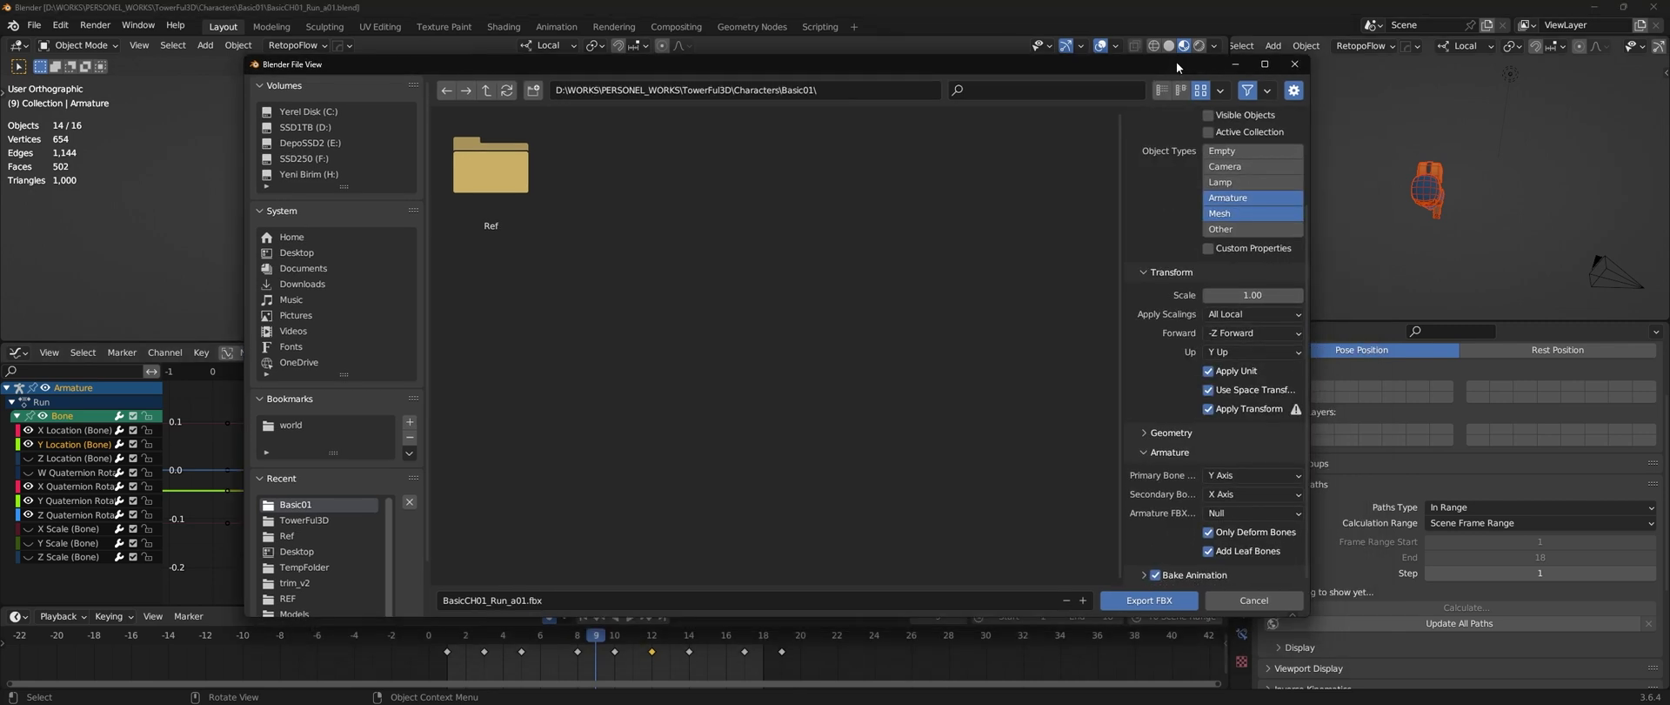
# - Export BasicCH01_Run_a01.fbx into a new Models folder under TowerFul3Dv2\Assets
pyautogui.click(486, 90)
pyautogui.doubleClick(846, 513)
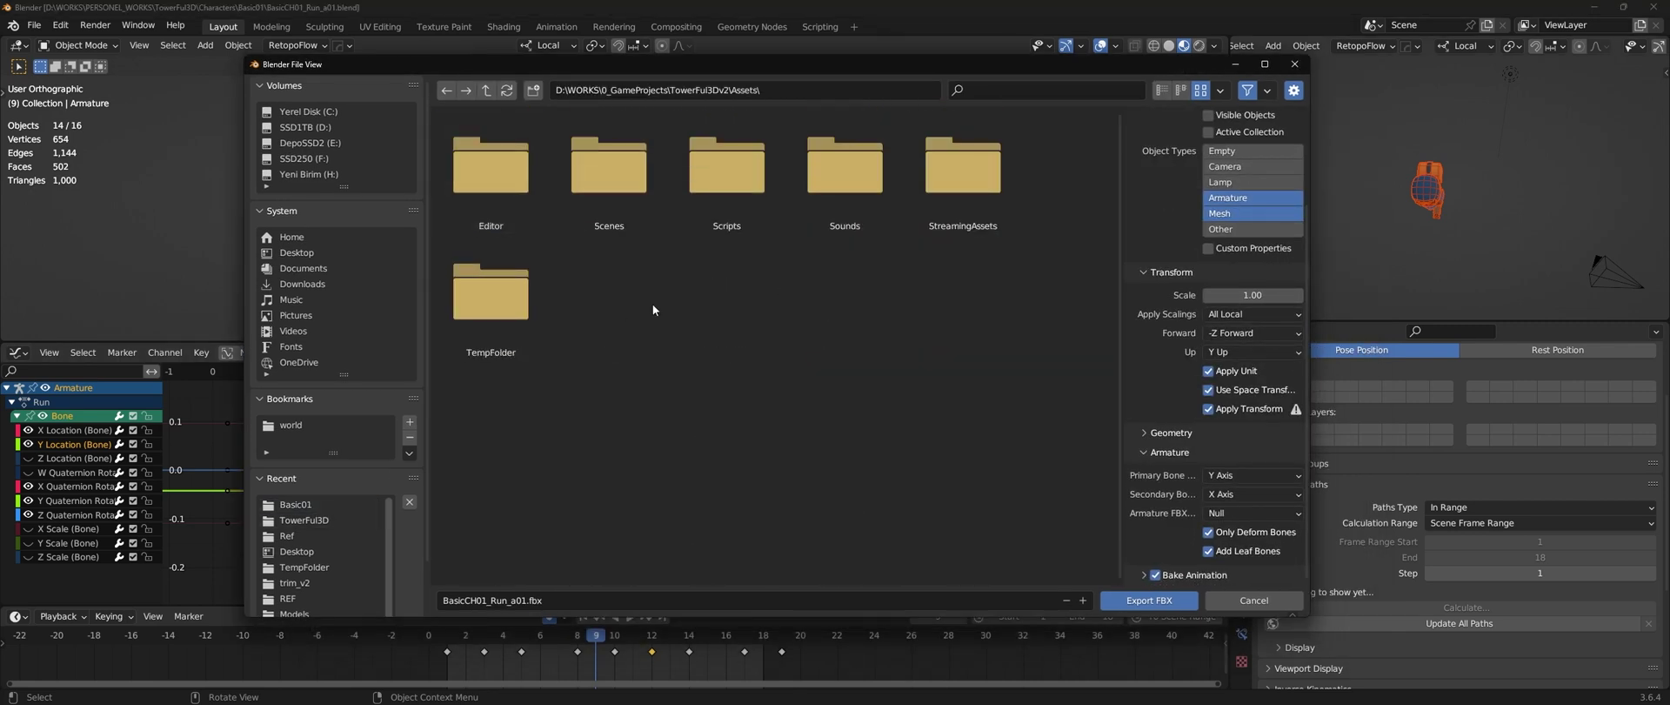
pyautogui.press('i')
pyautogui.doubleClick(607, 196)
pyautogui.click(575, 600)
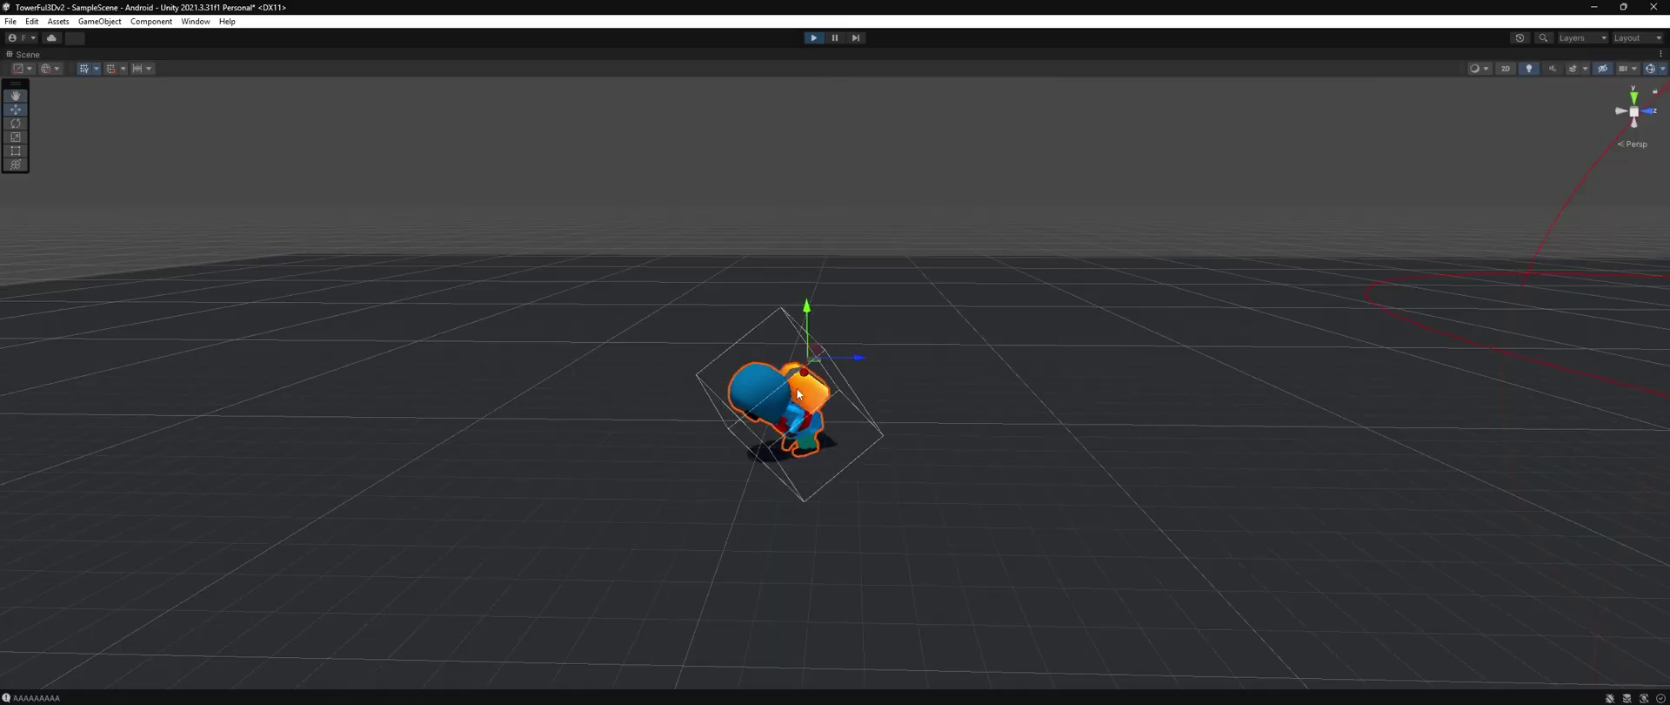
# - Deselect the soldier and orbit and zoom out over the grid of running soldiers
pyautogui.scroll(2, 799, 394)
pyautogui.keyDown('alt'); pyautogui.moveTo(798, 393); pyautogui.dragTo(1003, 191); pyautogui.keyUp('alt')
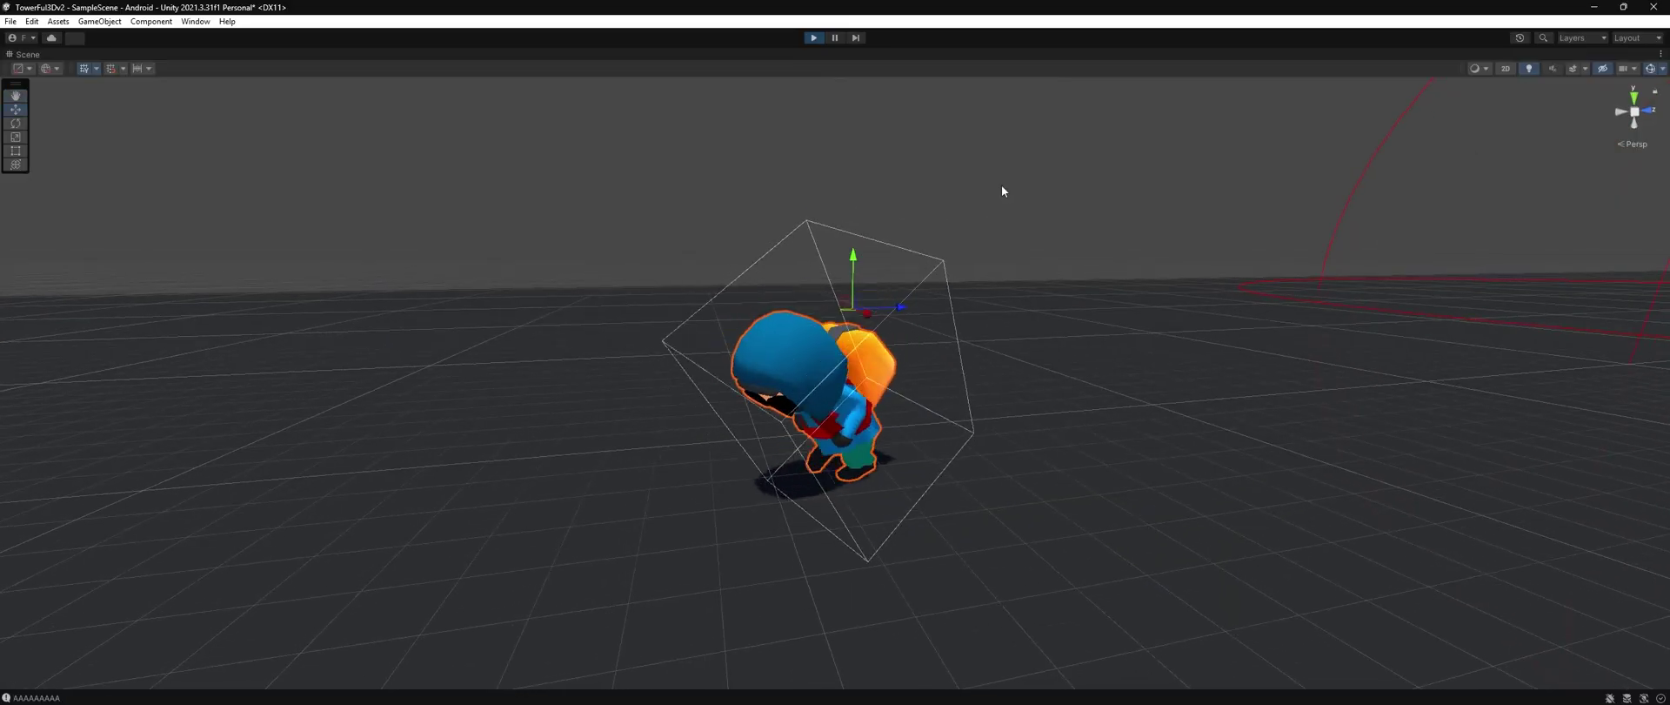
pyautogui.click(936, 324)
pyautogui.keyDown('alt'); pyautogui.moveTo(936, 324); pyautogui.dragTo(929, 298); pyautogui.keyUp('alt')
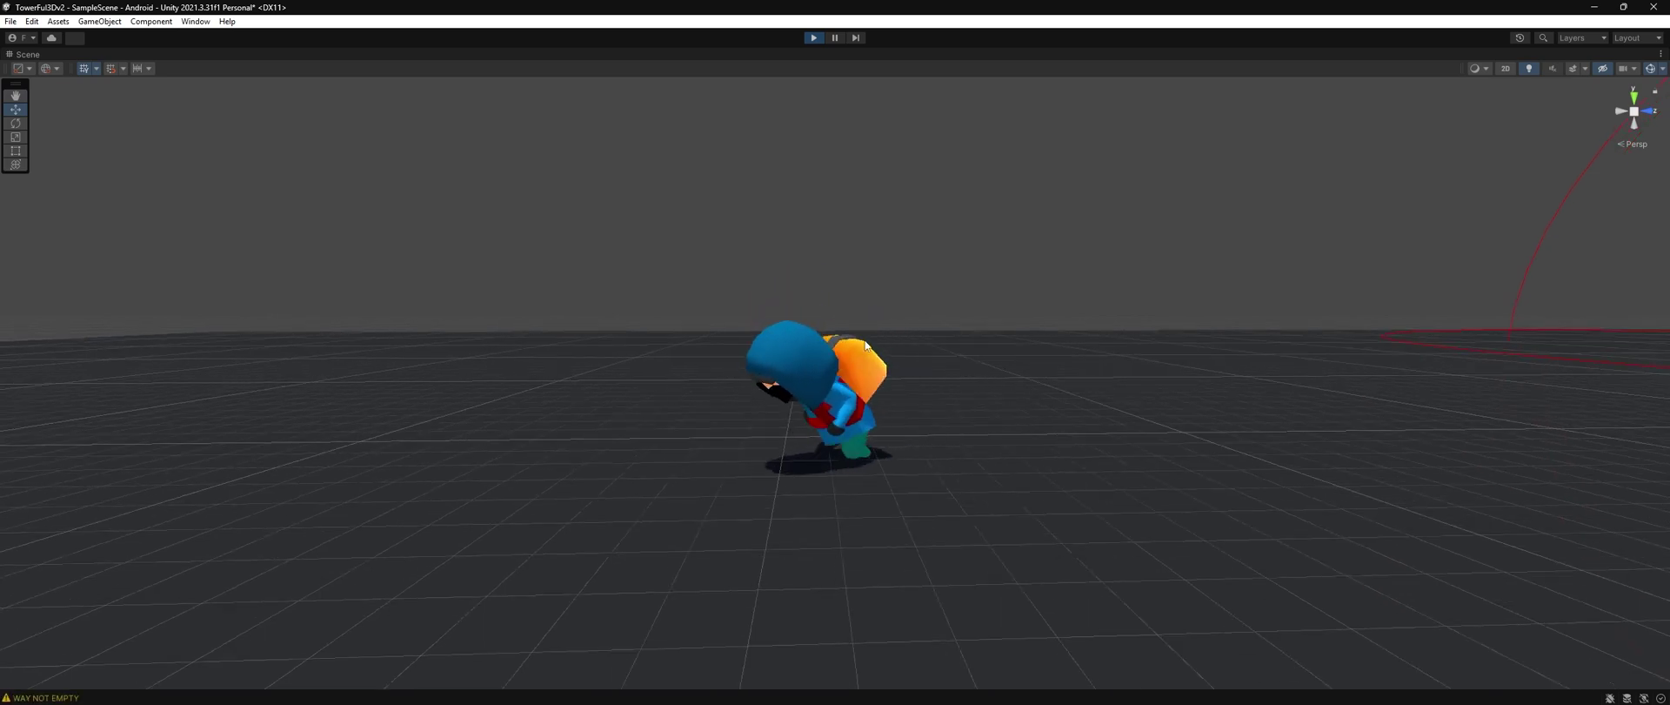
pyautogui.scroll(-2, 865, 345)
pyautogui.moveTo(866, 346)
pyautogui.keyDown('alt'); pyautogui.mouseDown()
pyautogui.moveTo(857, 434)
pyautogui.moveTo(885, 379)
pyautogui.moveTo(849, 306)
pyautogui.mouseUp(); pyautogui.keyUp('alt')
pyautogui.scroll(-2, 885, 379)
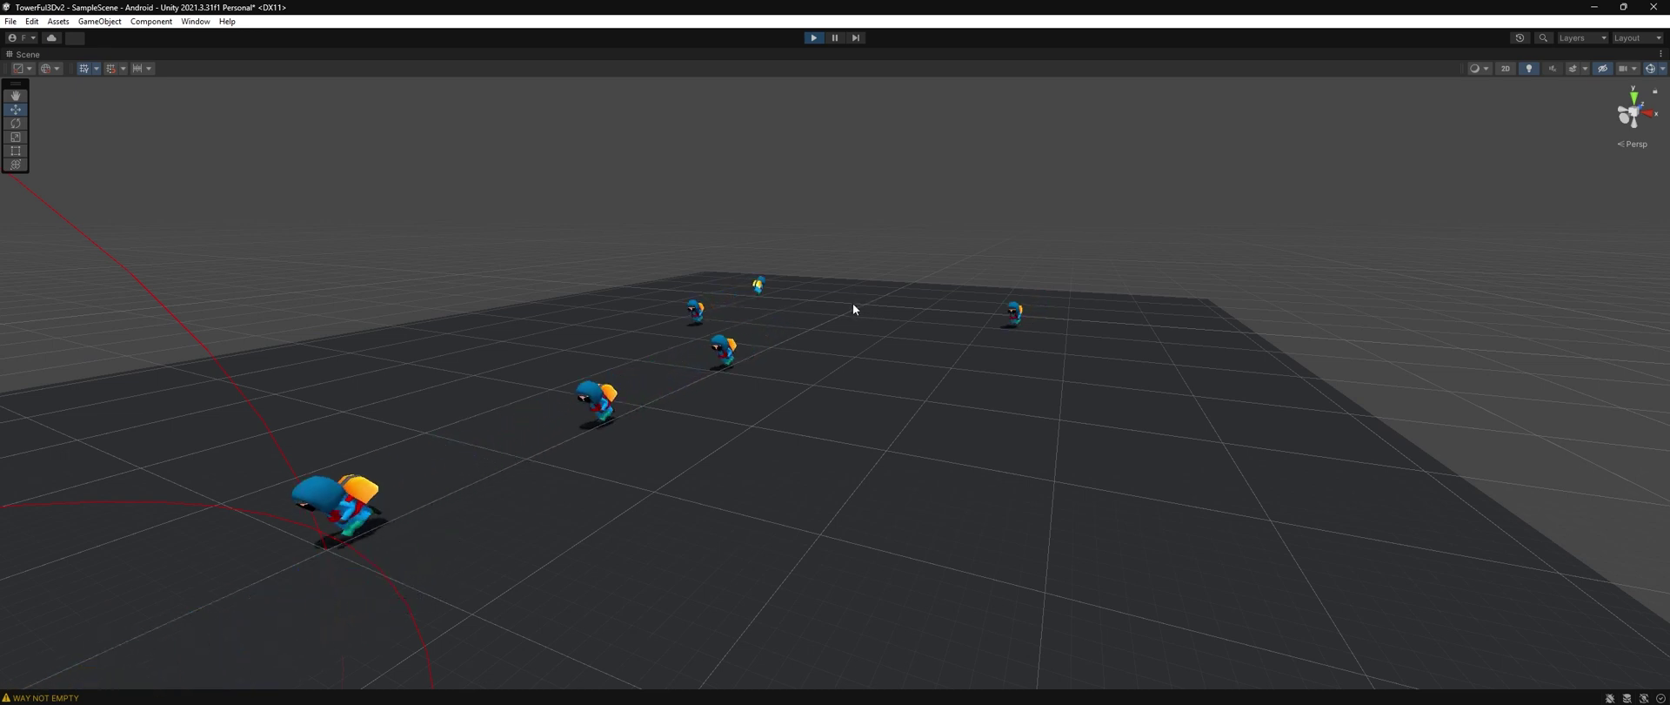
pyautogui.moveTo(780, 308)
pyautogui.keyDown('alt'); pyautogui.mouseDown()
pyautogui.moveTo(746, 342)
pyautogui.moveTo(794, 284)
pyautogui.mouseUp(); pyautogui.keyUp('alt')
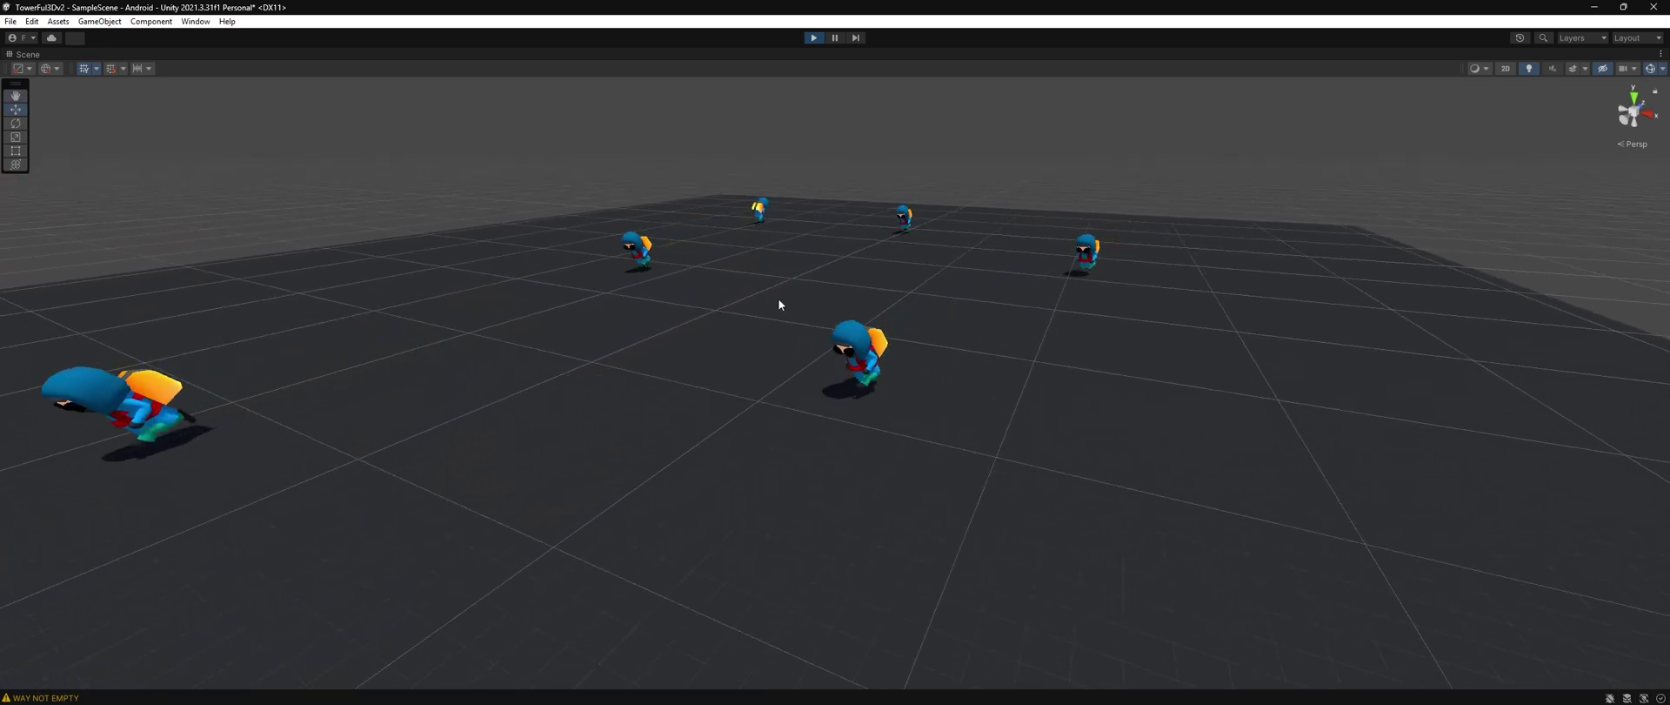